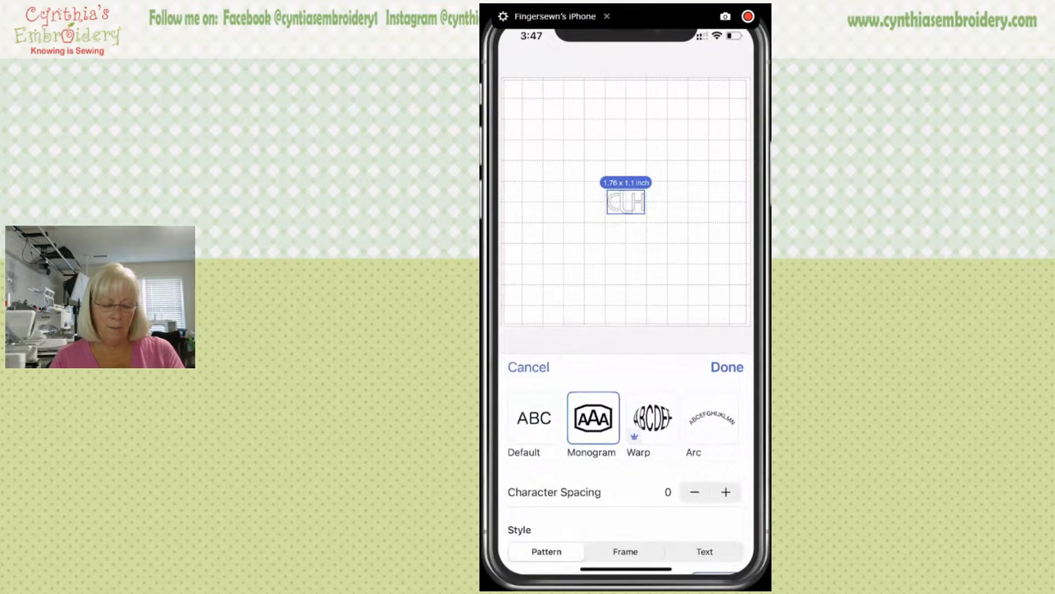
pyautogui.scroll(-5, 631, 478)
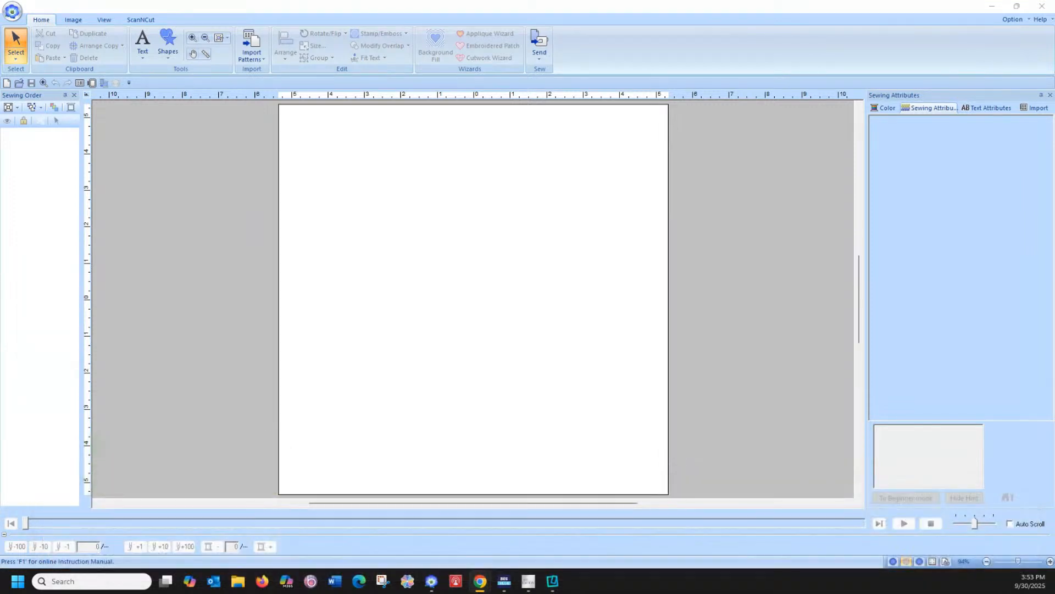
# Draw a heart shape about 4.43 × 4.36 inches in the upper-left area of the design page.
pyautogui.click(166, 52)
pyautogui.click(168, 187)
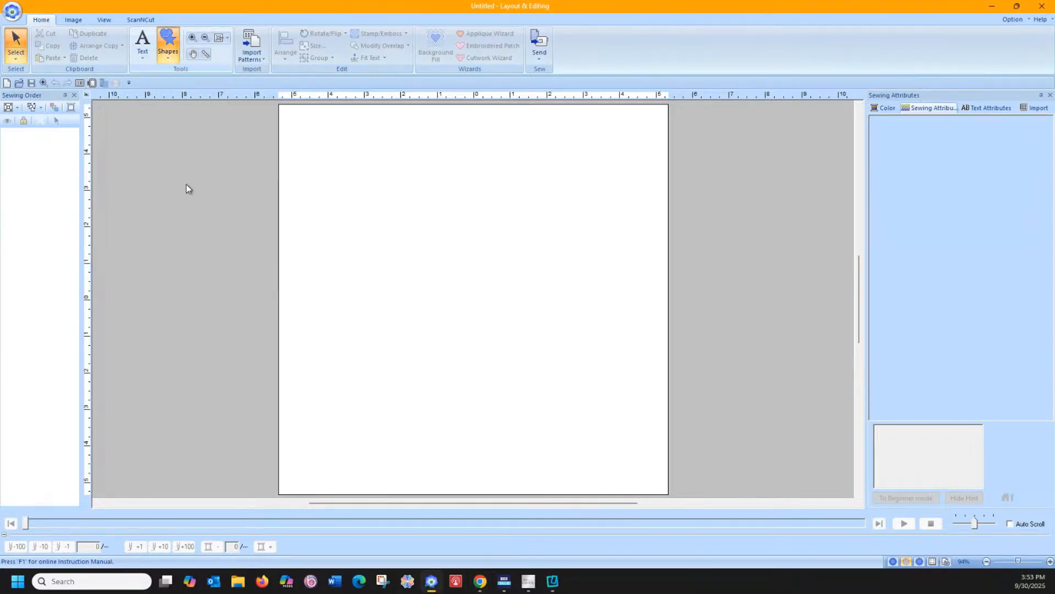
pyautogui.moveTo(322, 172); pyautogui.dragTo(472, 329)
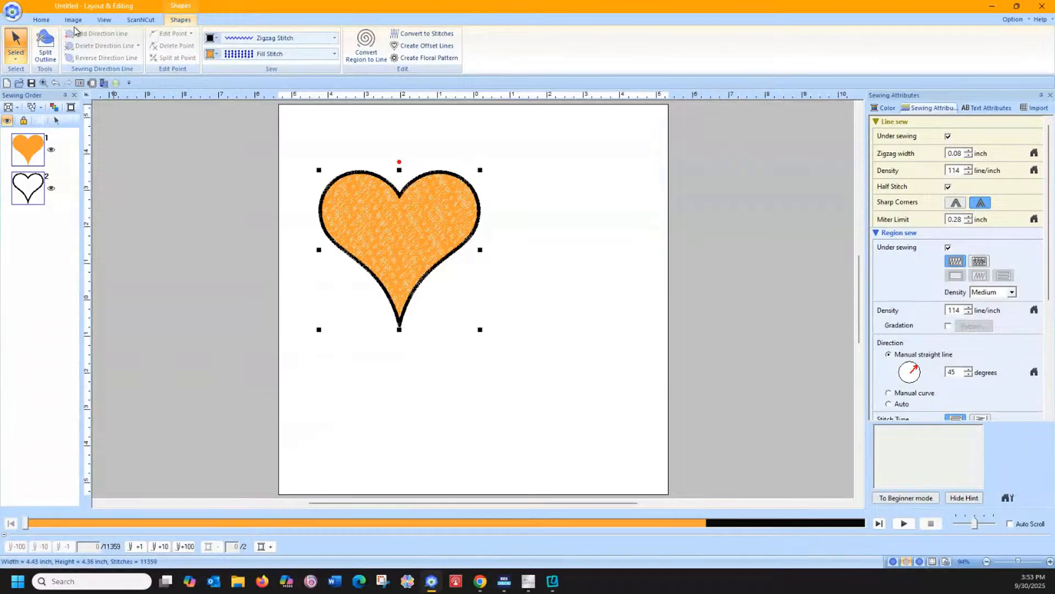
# Convert the heart to an appliqué with the Applique Wizard, using a 0.16 inch zigzag covering stitch and replacing the original pattern.
pyautogui.click(43, 20)
pyautogui.click(483, 34)
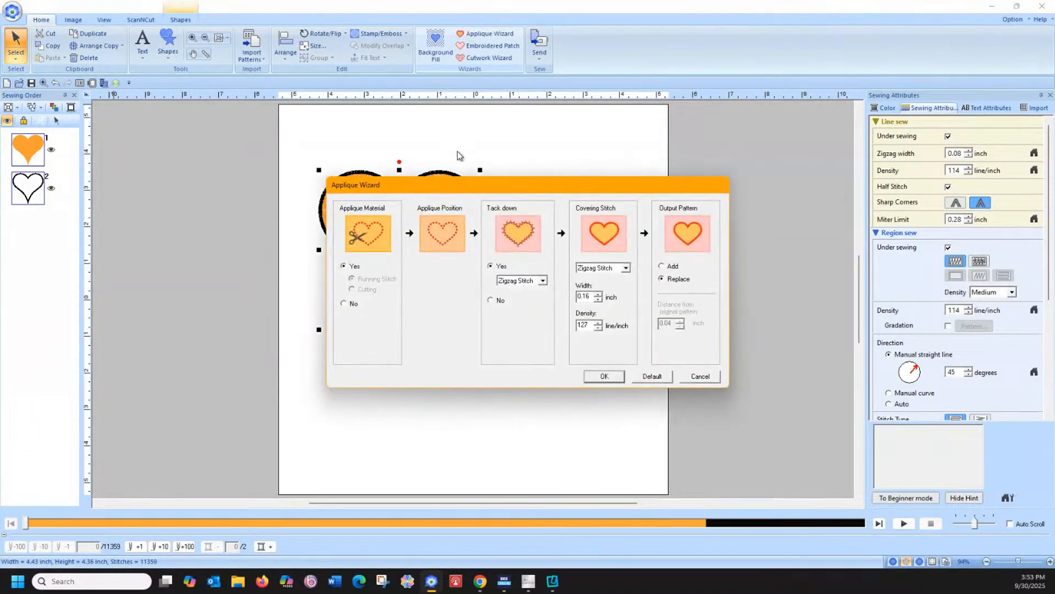
pyautogui.click(605, 378)
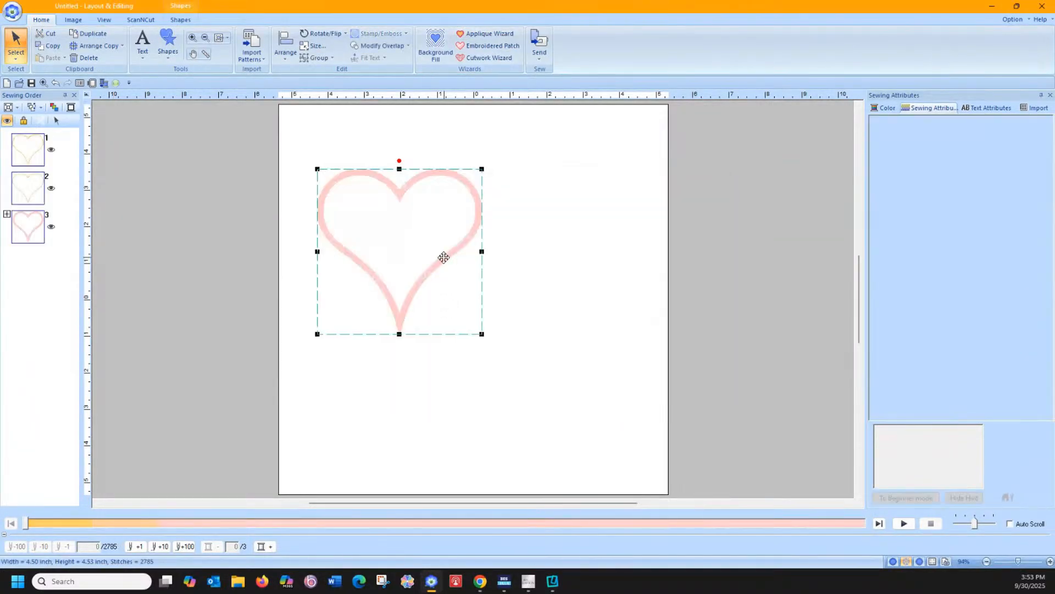
# Duplicate the appliqué heart and place the copy lower and to the right so that the two hearts overlap.
pyautogui.rightClick(450, 255)
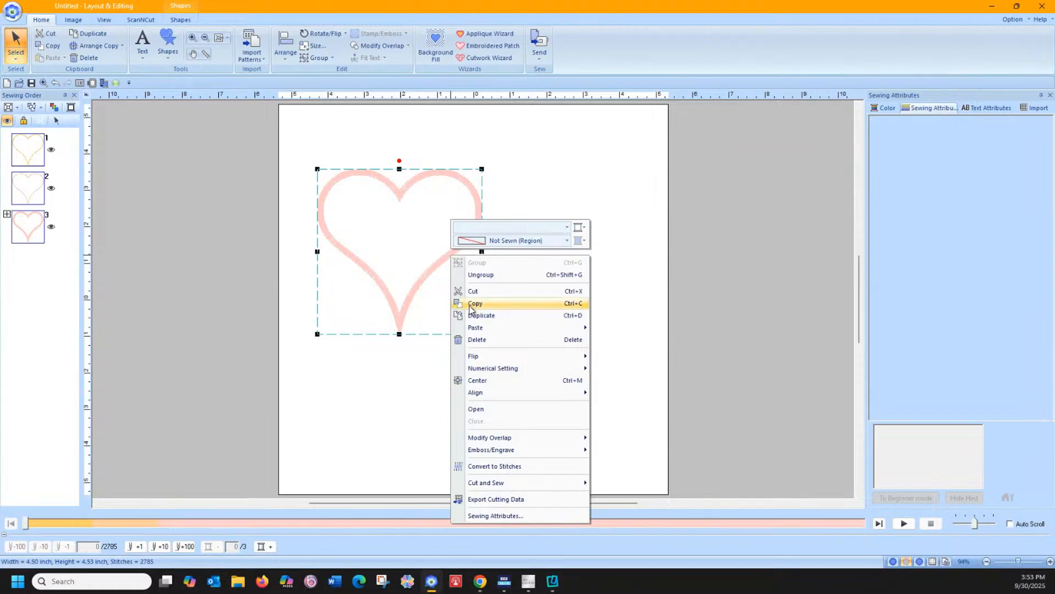
pyautogui.click(479, 321)
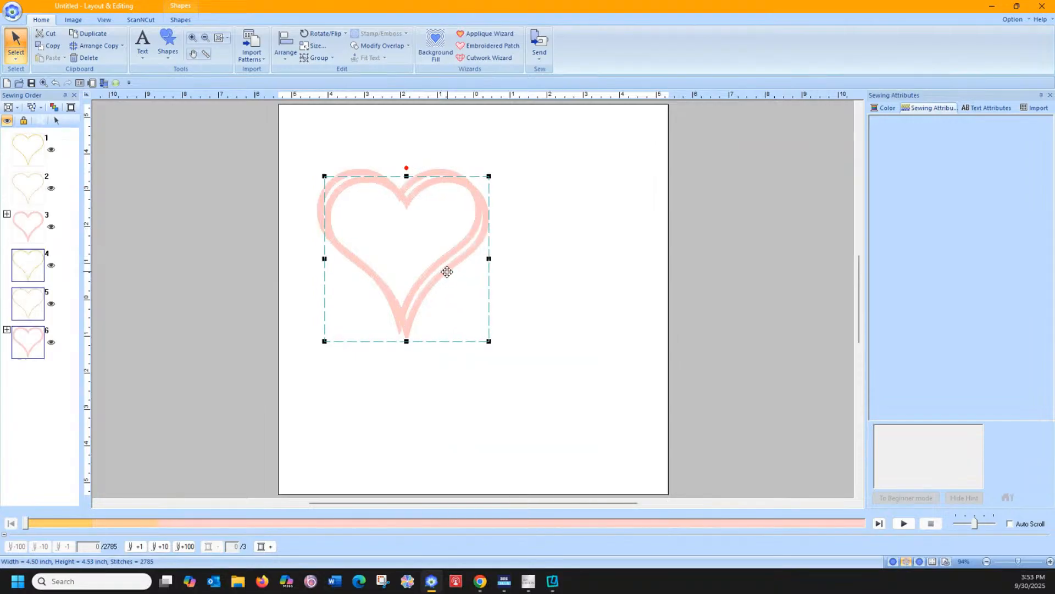
pyautogui.moveTo(447, 270); pyautogui.dragTo(523, 308)
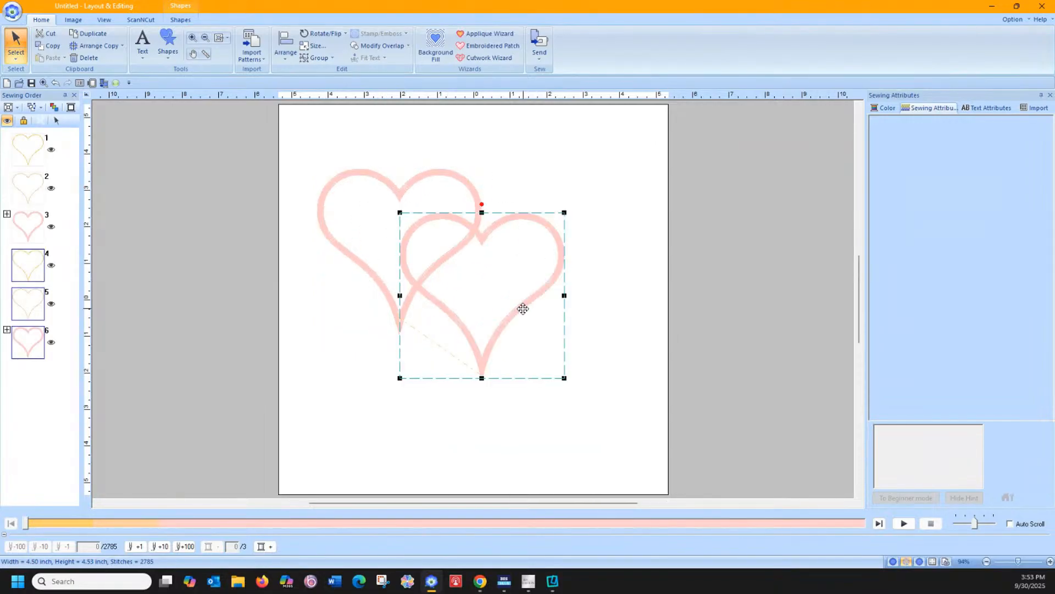
pyautogui.click(583, 297)
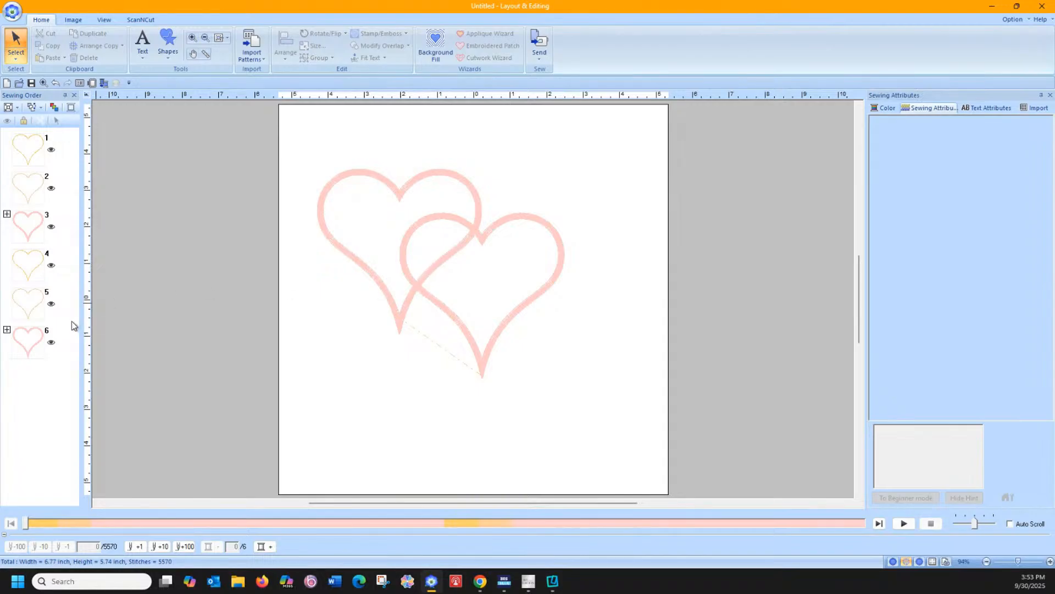
# Ungroup the original upper-left appliqué heart.
pyautogui.click(327, 242)
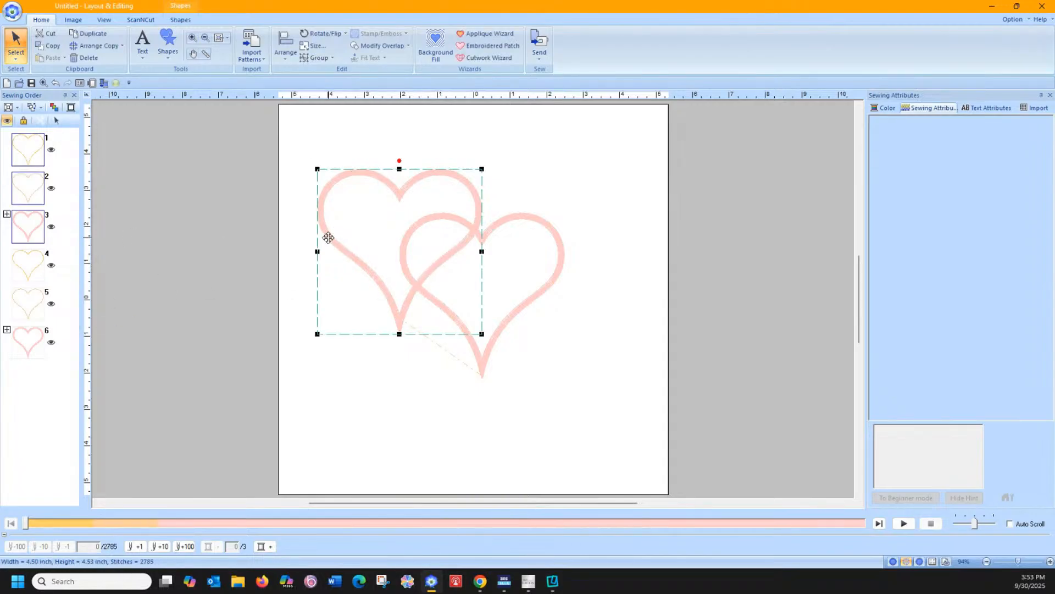
pyautogui.rightClick(329, 240)
pyautogui.click(339, 256)
pyautogui.click(299, 261)
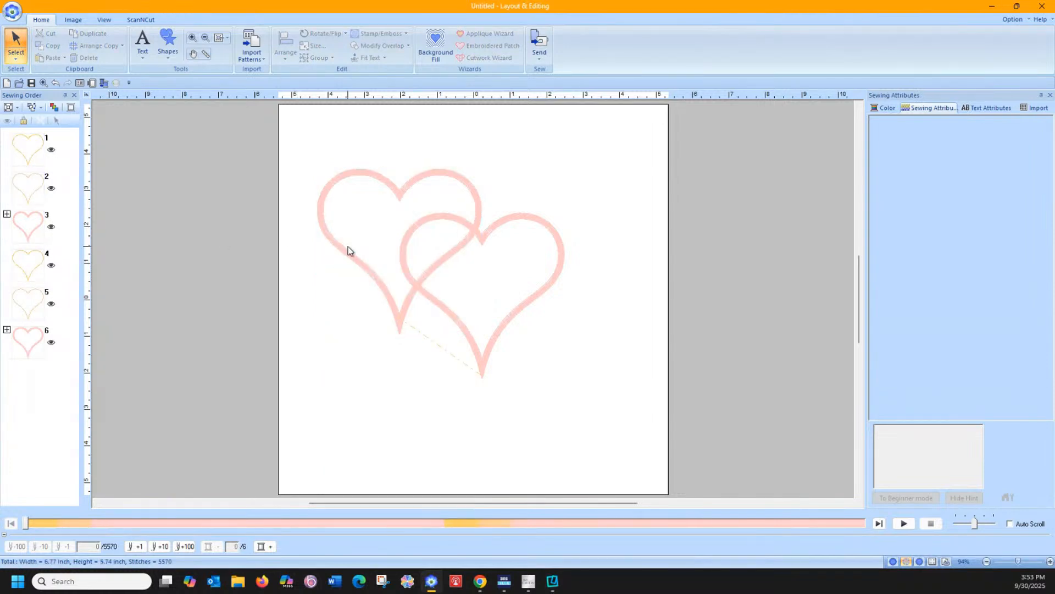
# Split the original heart's 25 line/inch zigzag layer at the two points where it crosses the duplicate heart.
pyautogui.doubleClick(22, 223)
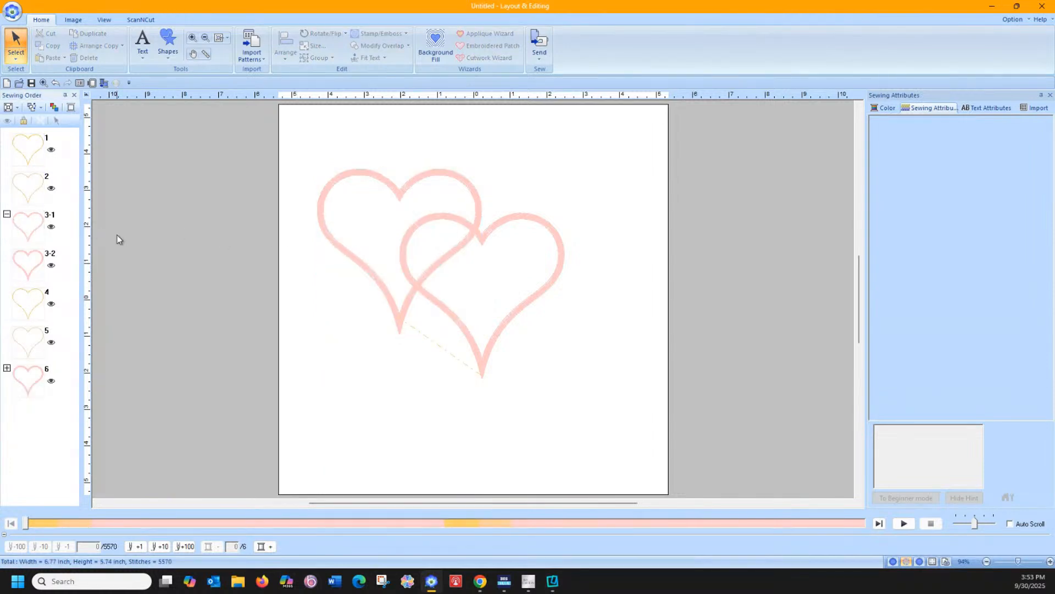
pyautogui.click(31, 231)
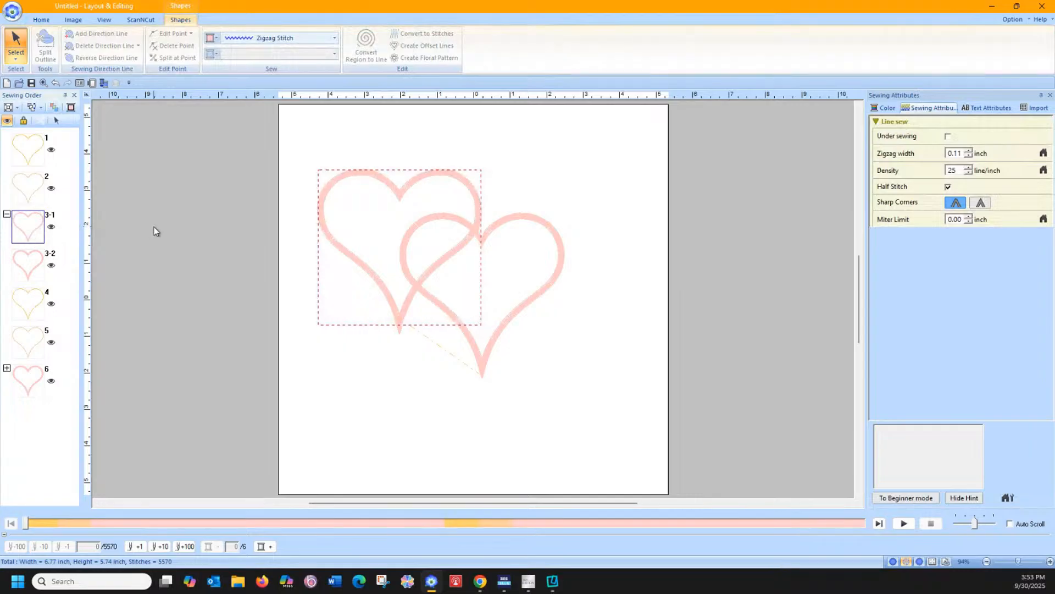
pyautogui.click(16, 60)
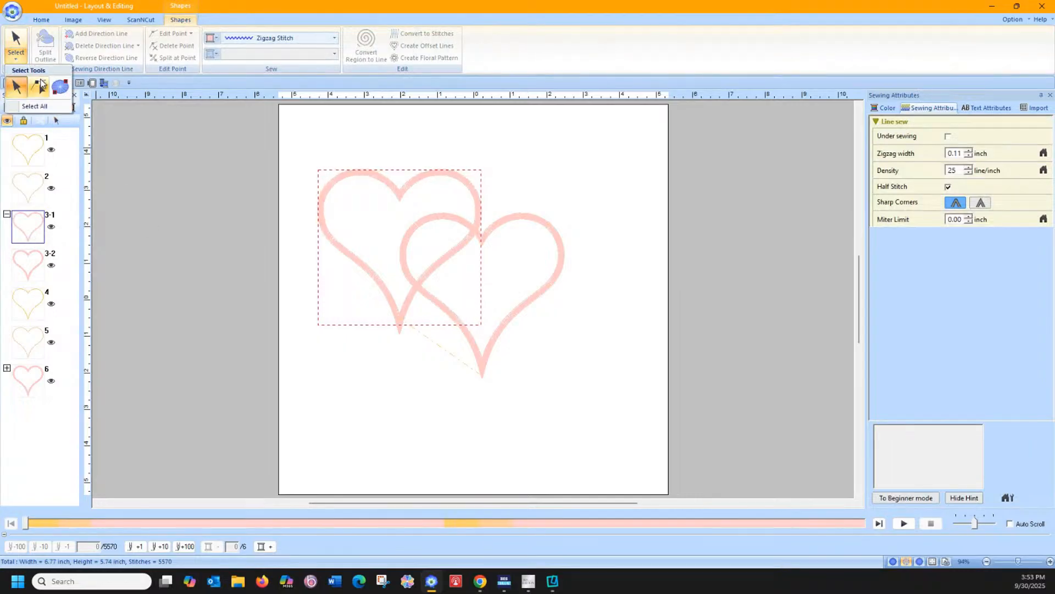
pyautogui.click(41, 86)
pyautogui.click(335, 221)
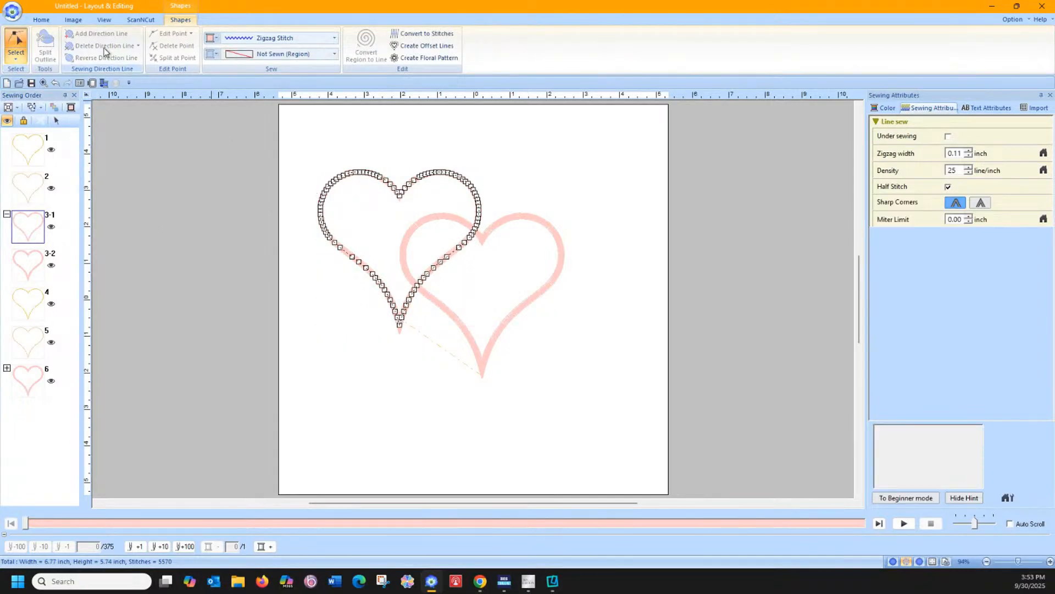
pyautogui.click(42, 20)
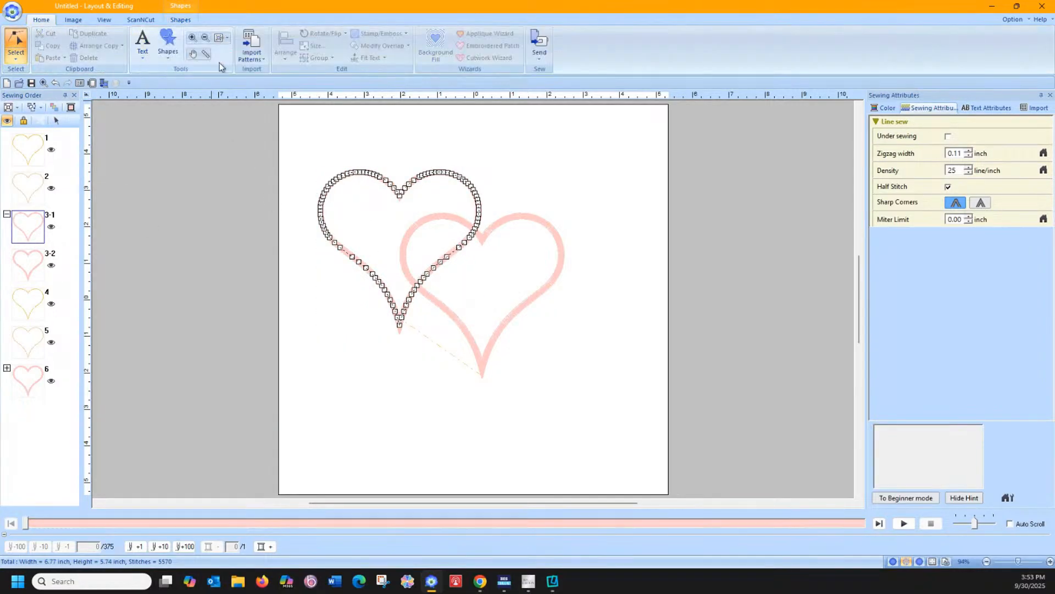
pyautogui.click(192, 39)
pyautogui.moveTo(392, 201); pyautogui.dragTo(495, 303)
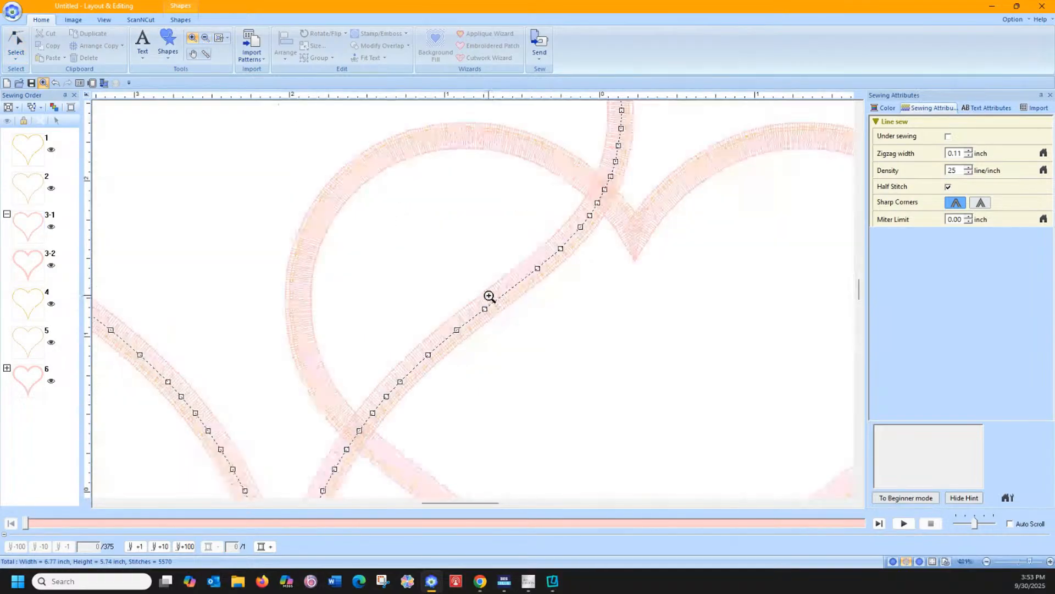
pyautogui.click(15, 46)
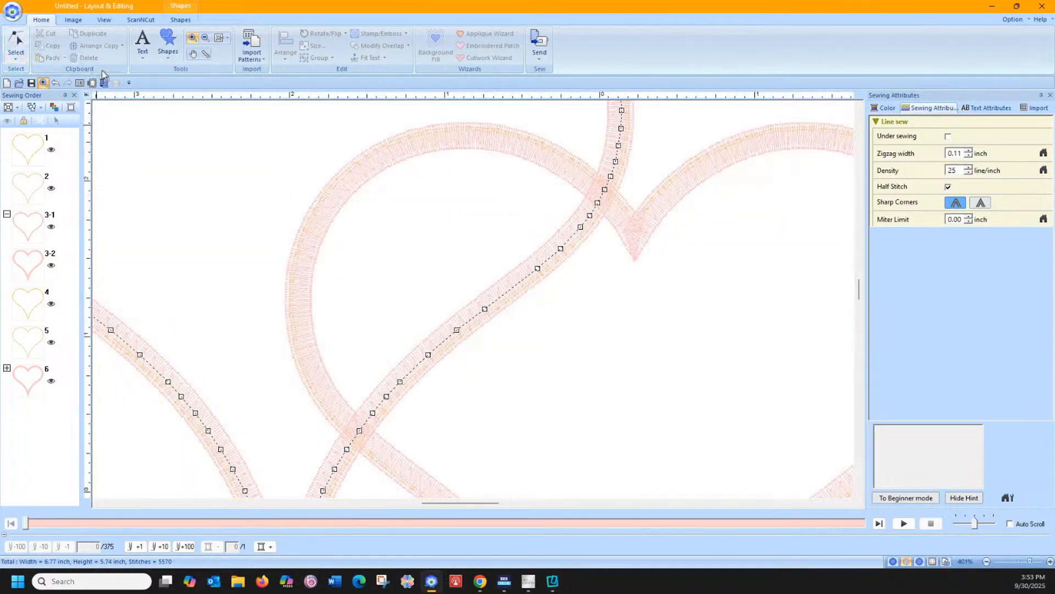
pyautogui.rightClick(605, 191)
pyautogui.click(626, 267)
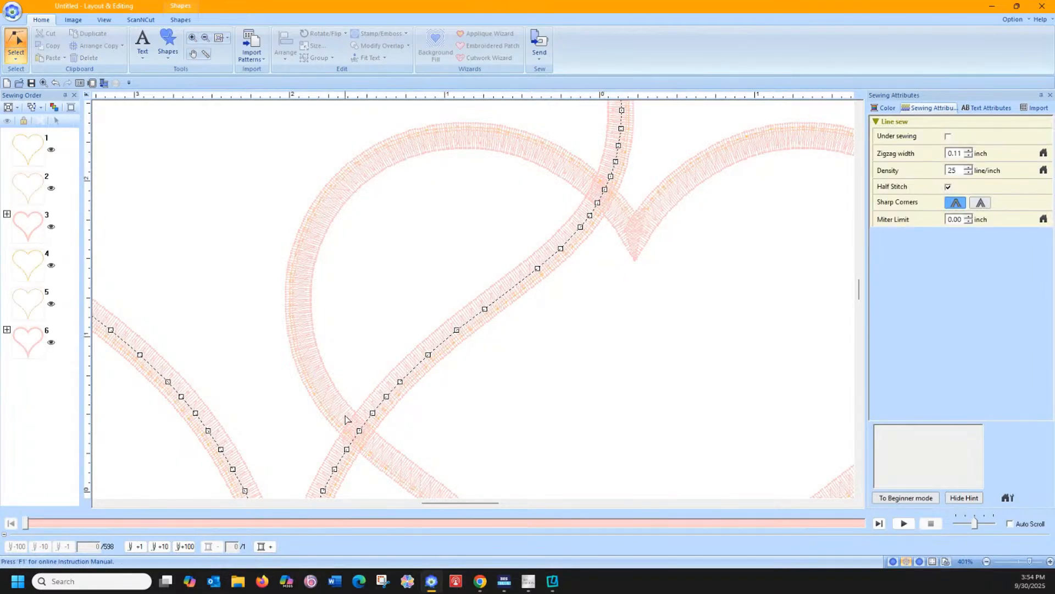
pyautogui.rightClick(360, 432)
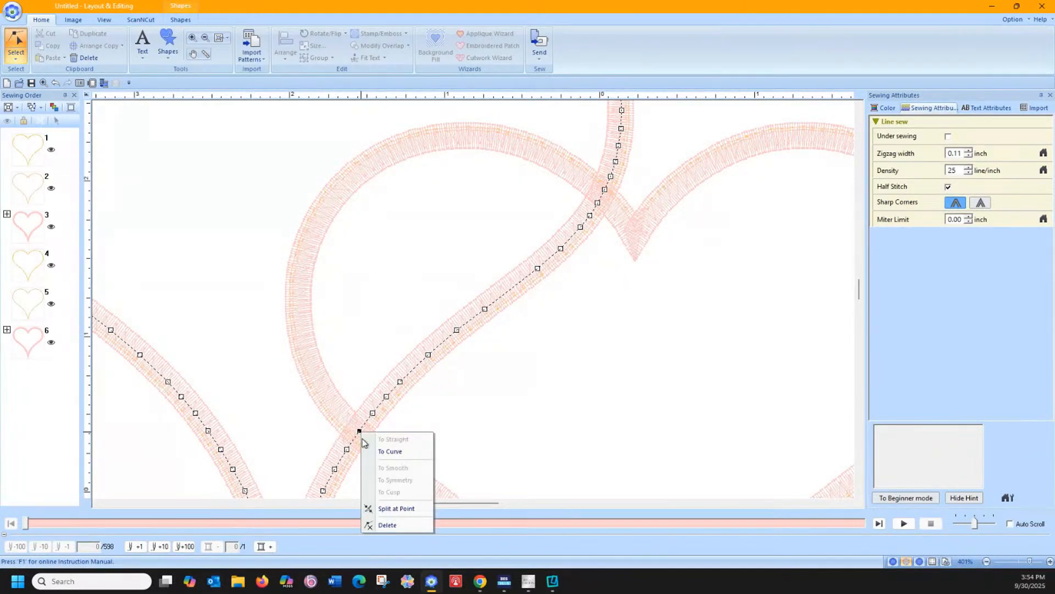
pyautogui.click(379, 507)
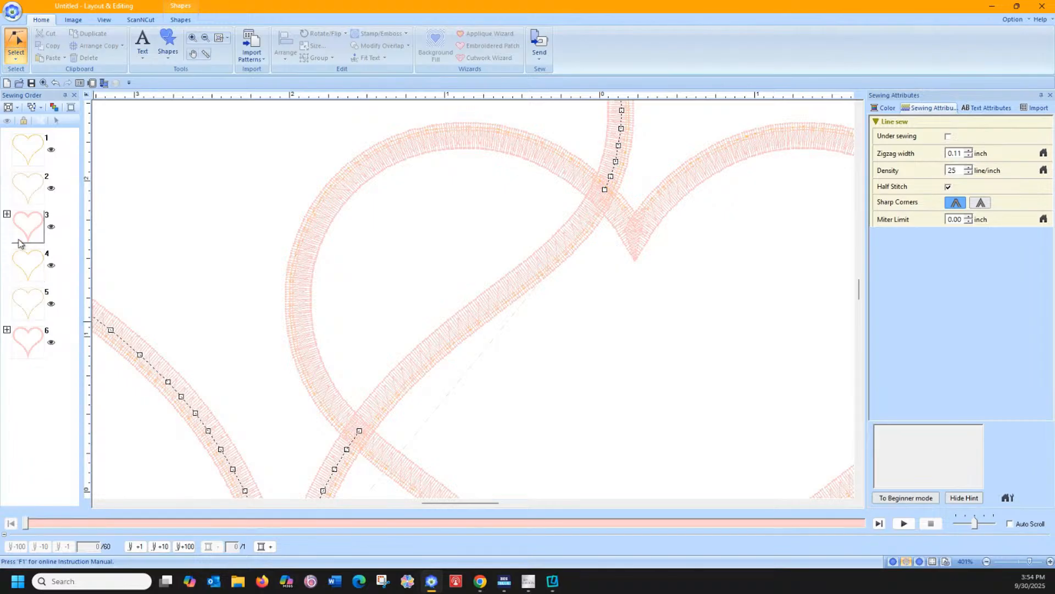
# Delete the separated segment of the 25 line/inch zigzag layer that lies inside the duplicate heart.
pyautogui.click(7, 214)
pyautogui.click(24, 267)
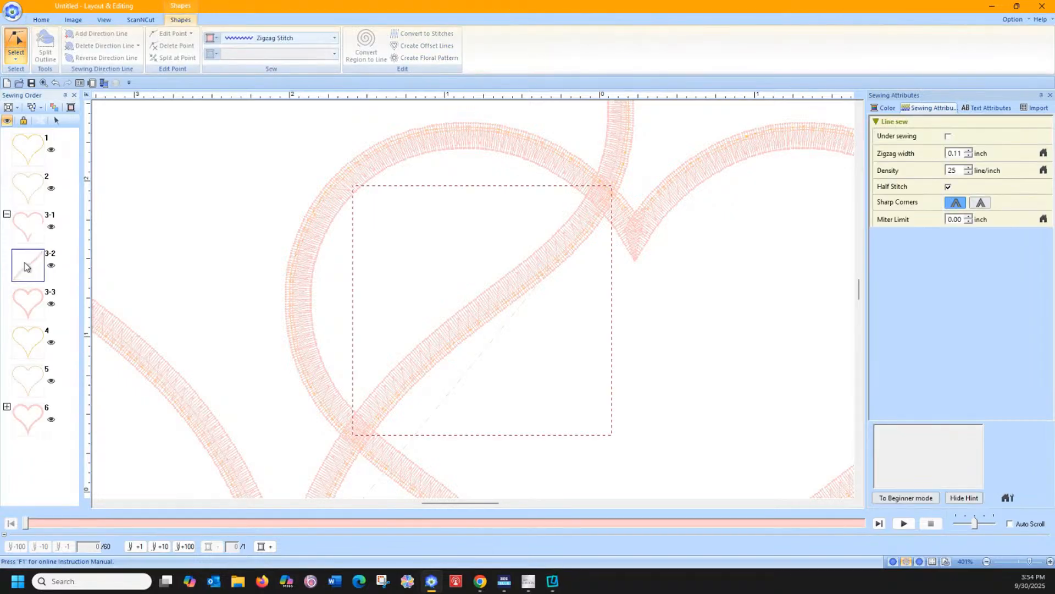
pyautogui.click(57, 122)
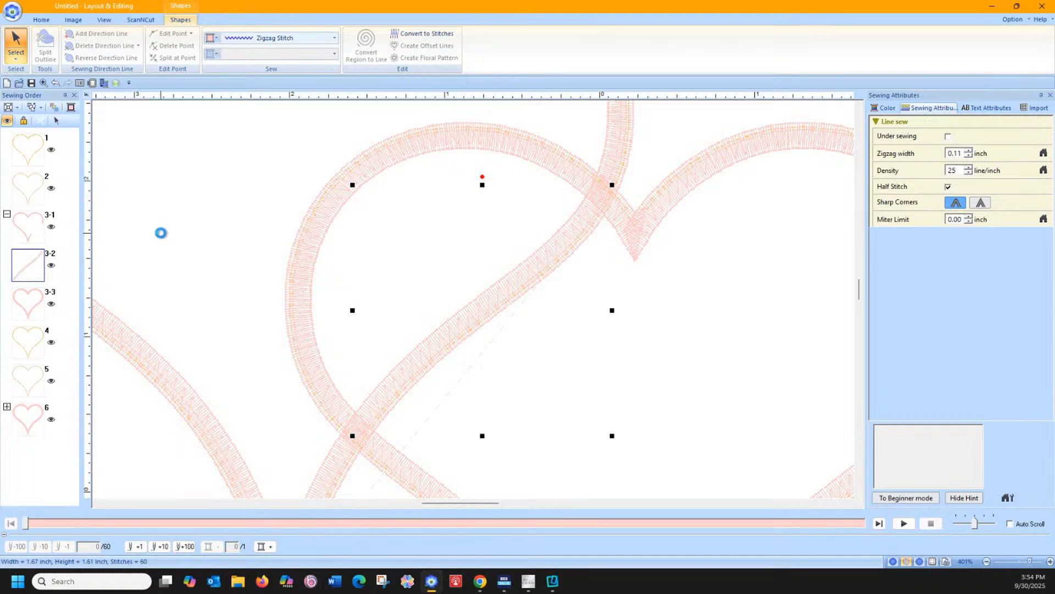
pyautogui.click(161, 233)
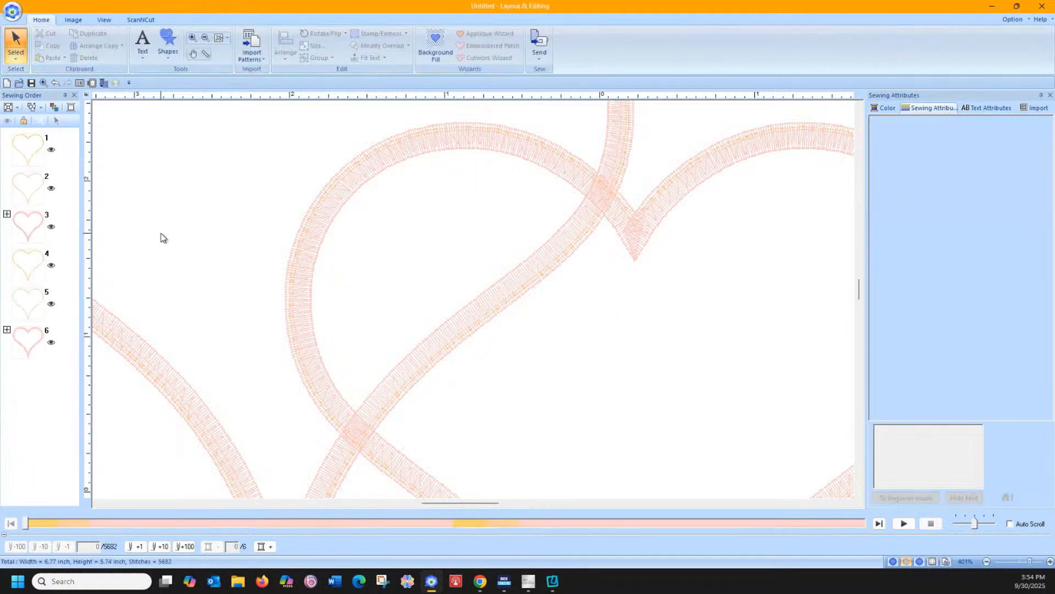
# Insert edit points on the original heart's 127 line/inch covering zigzag at its upper and lower crossings with the duplicate heart.
pyautogui.click(7, 214)
pyautogui.click(25, 266)
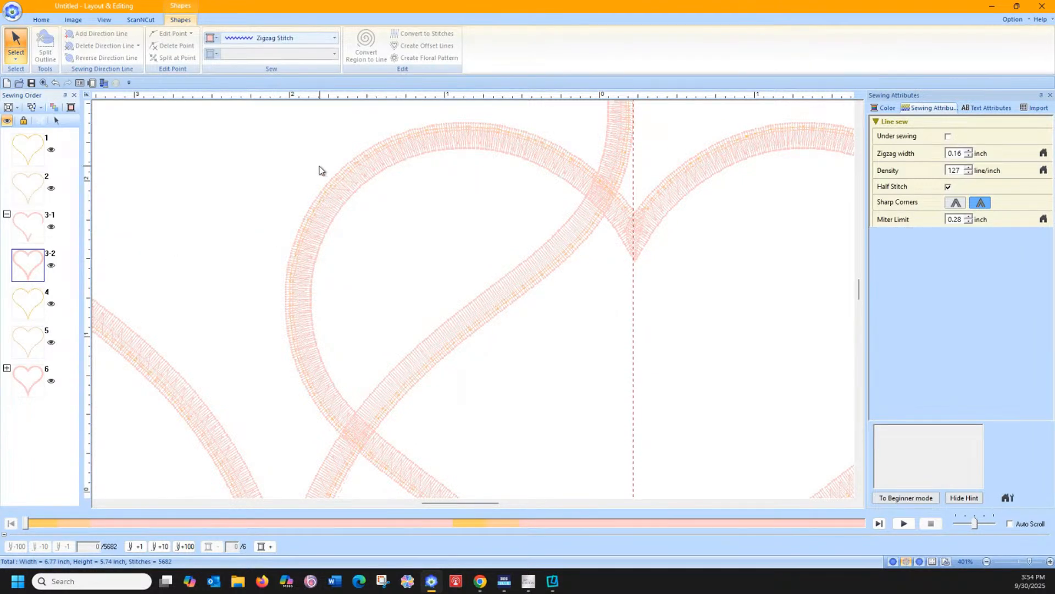
pyautogui.click(15, 55)
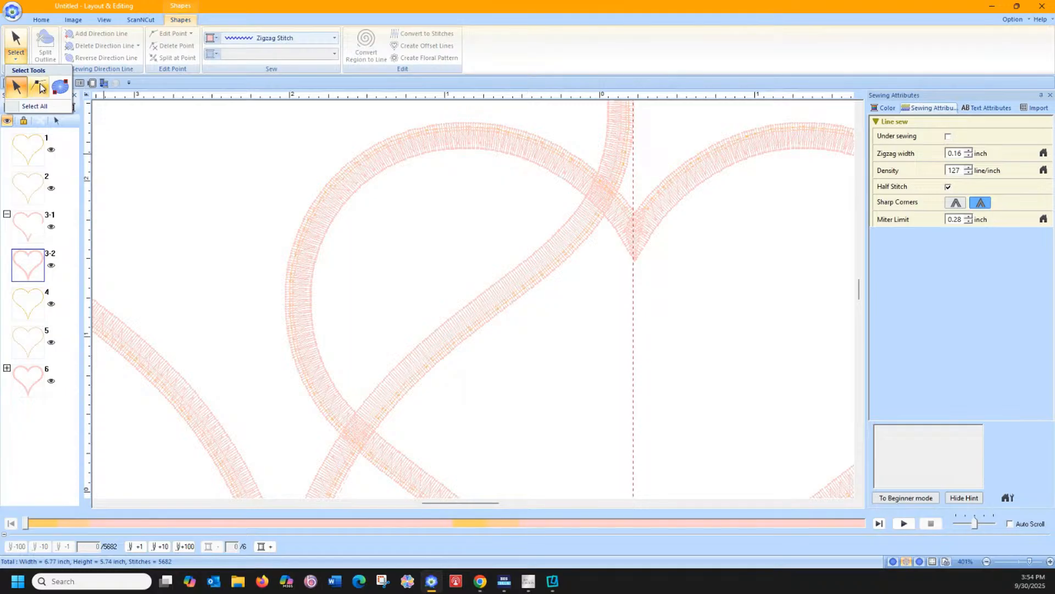
pyautogui.click(40, 88)
pyautogui.click(601, 194)
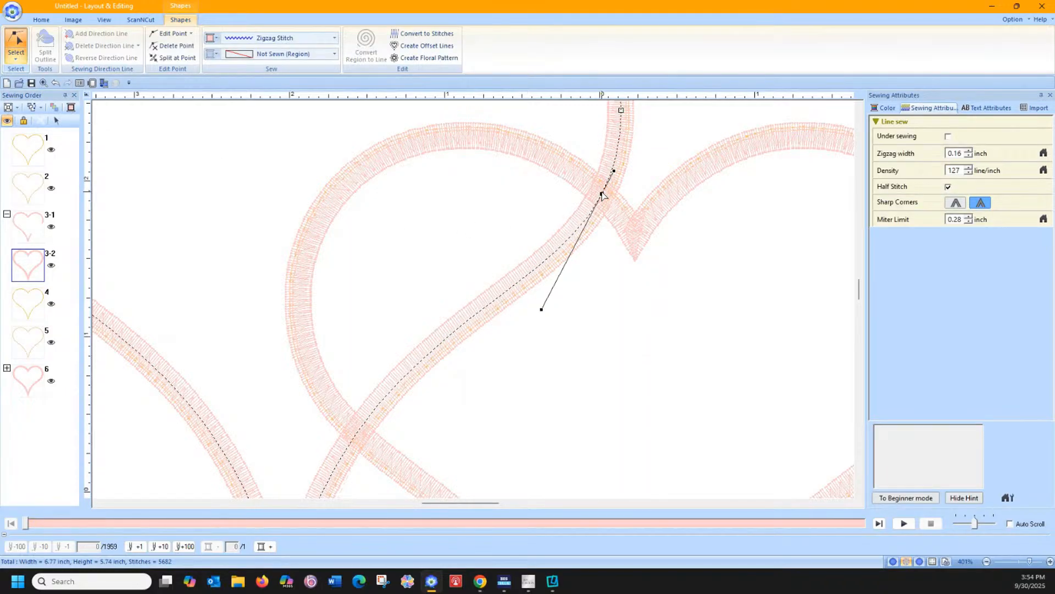
pyautogui.click(357, 434)
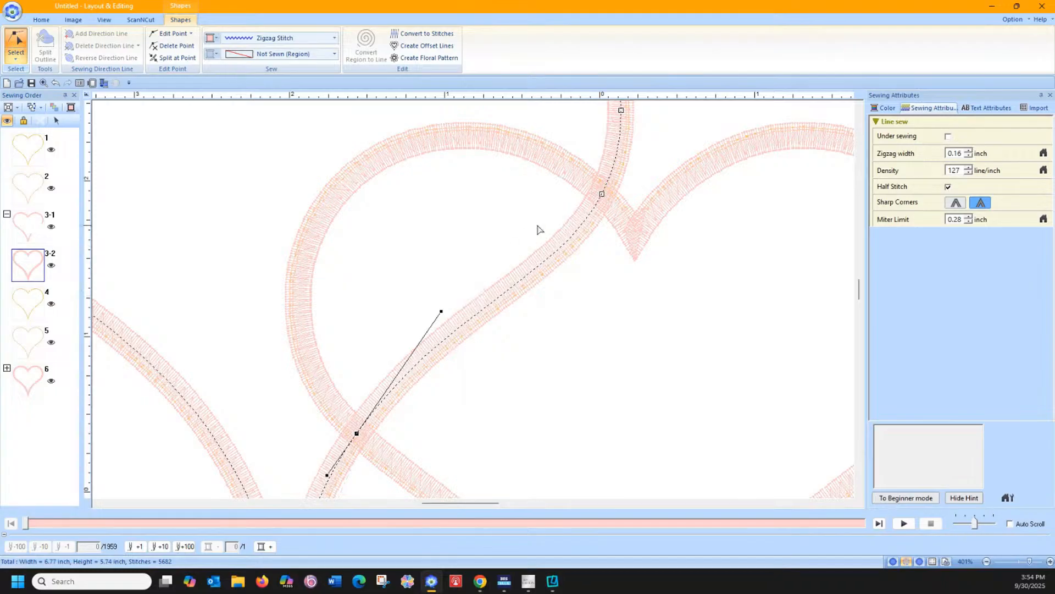
# Split the 127 line/inch covering zigzag at the edit points on both crossings.
pyautogui.rightClick(601, 194)
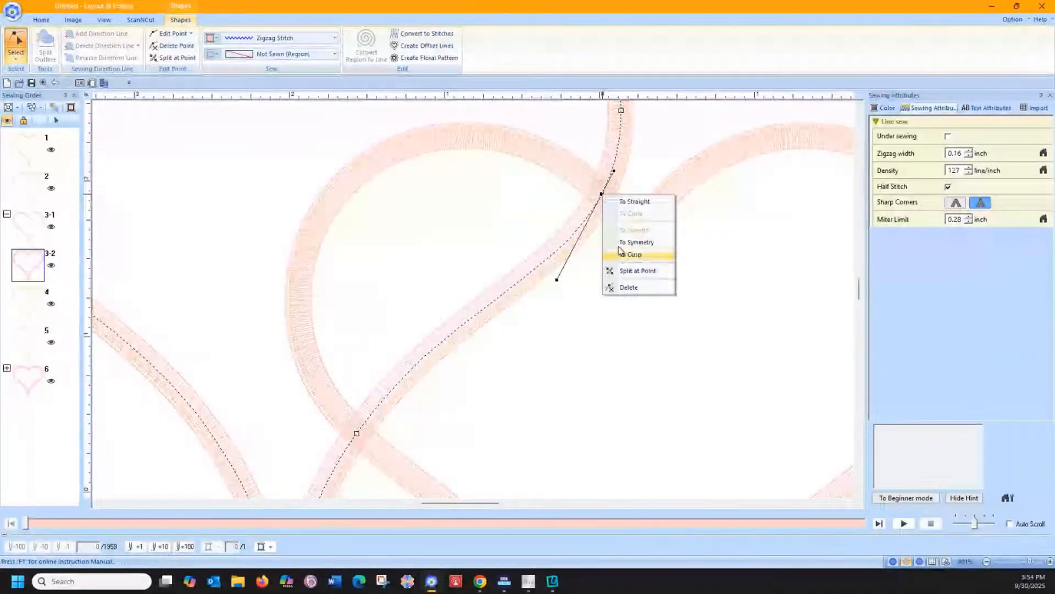
pyautogui.rightClick(354, 432)
pyautogui.click(396, 509)
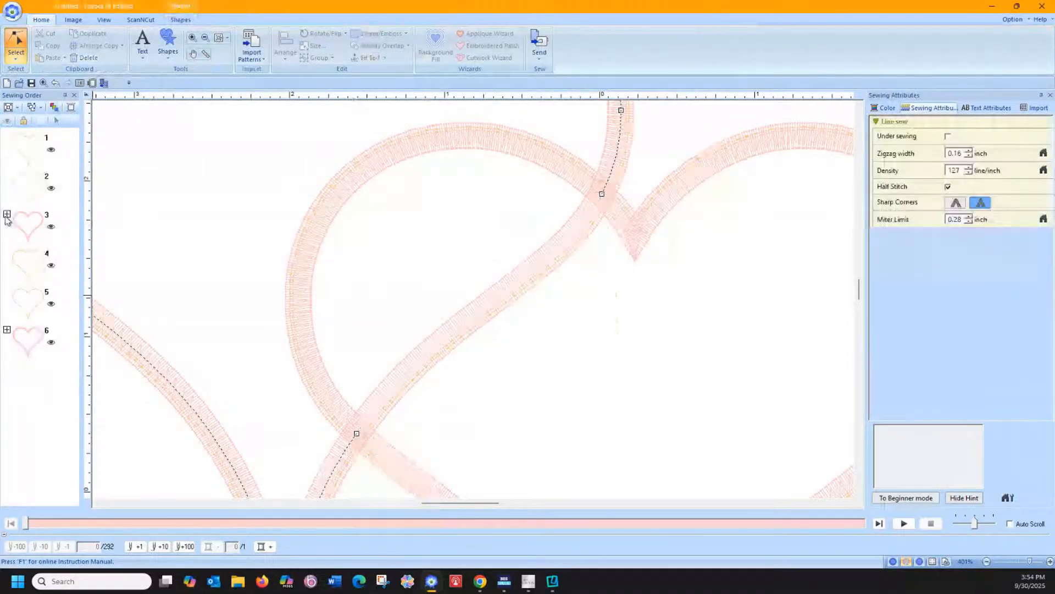
# Delete the separated covering zigzag segment that lies inside the duplicate heart.
pyautogui.click(6, 214)
pyautogui.click(33, 300)
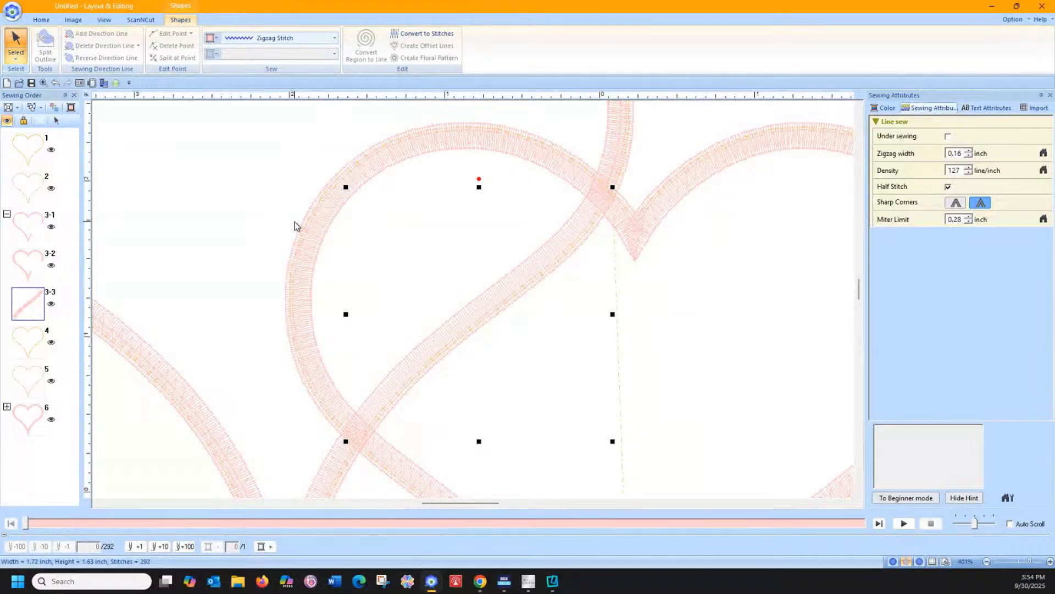
pyautogui.hotkey('ctrl', 'z')
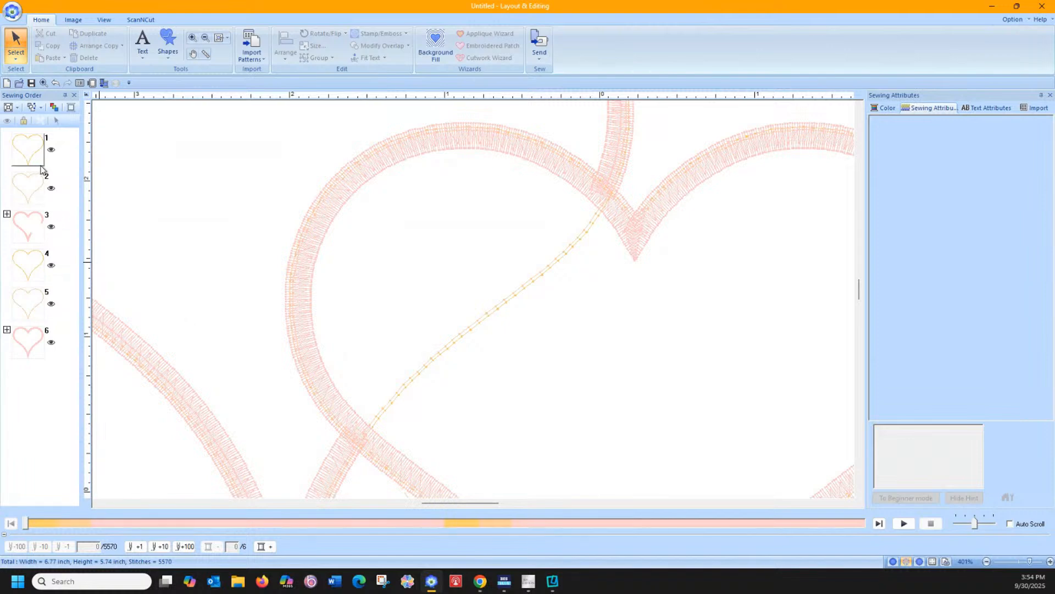
# Try to reroute the original heart's second running-stitch line by moving its inner edit points onto the duplicate heart's outline.
pyautogui.click(35, 185)
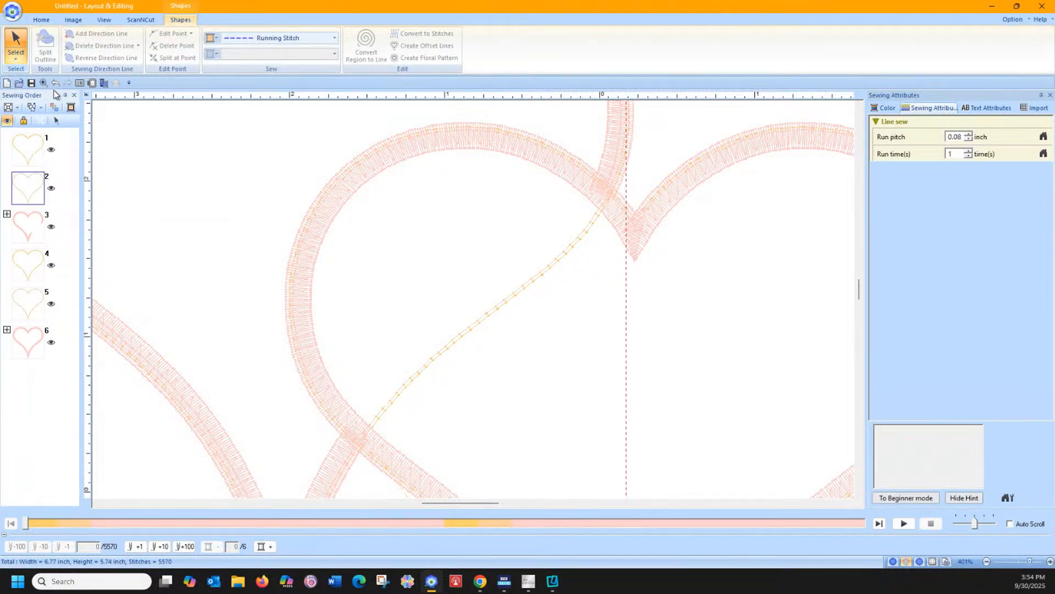
pyautogui.click(15, 55)
pyautogui.click(40, 87)
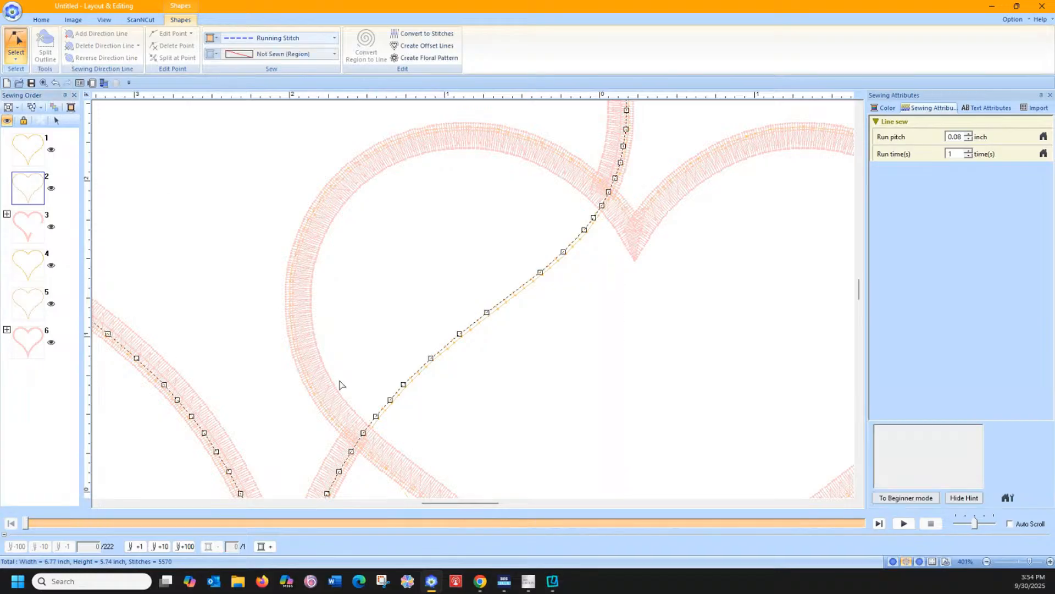
pyautogui.moveTo(376, 419); pyautogui.dragTo(326, 392)
pyautogui.moveTo(392, 402); pyautogui.dragTo(303, 340)
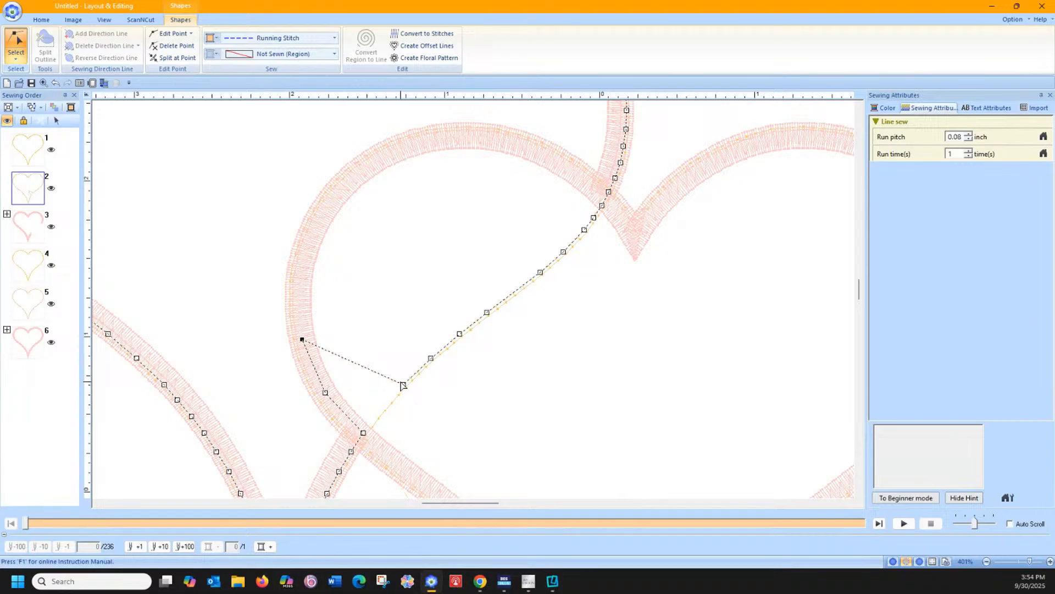
pyautogui.moveTo(403, 385); pyautogui.dragTo(298, 296)
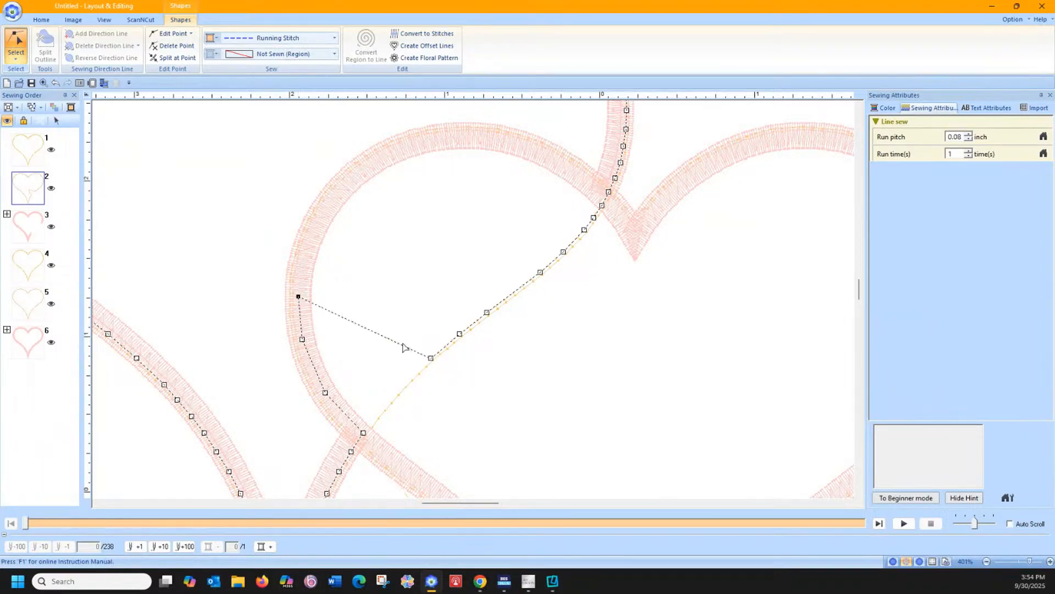
pyautogui.moveTo(431, 360); pyautogui.dragTo(307, 238)
pyautogui.moveTo(459, 334); pyautogui.dragTo(336, 193)
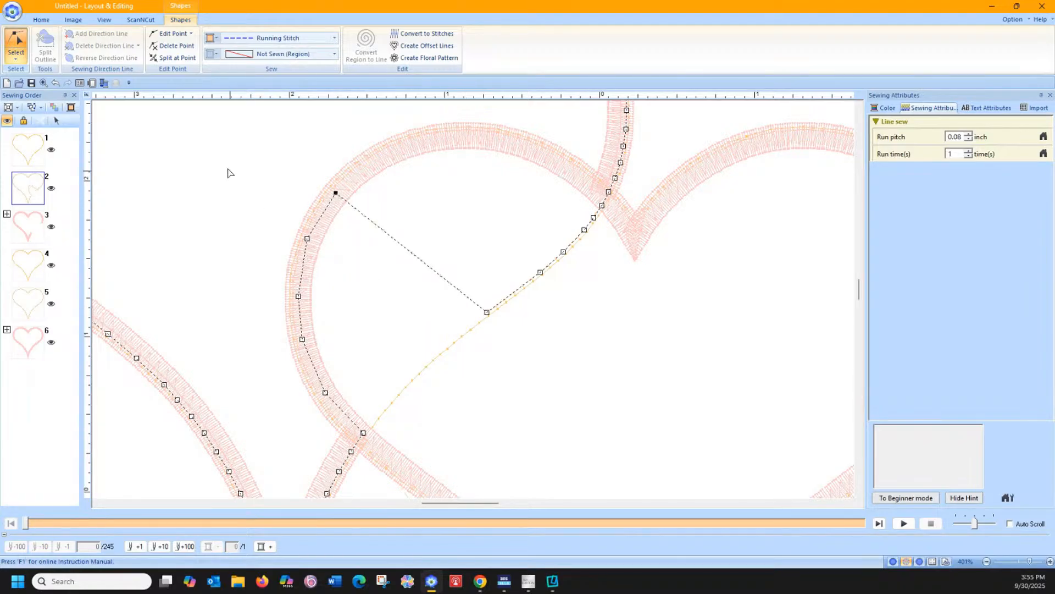
# Undo the point rerouting and the splits and deletions on the original heart until its stitch layers are whole again.
pyautogui.click(41, 20)
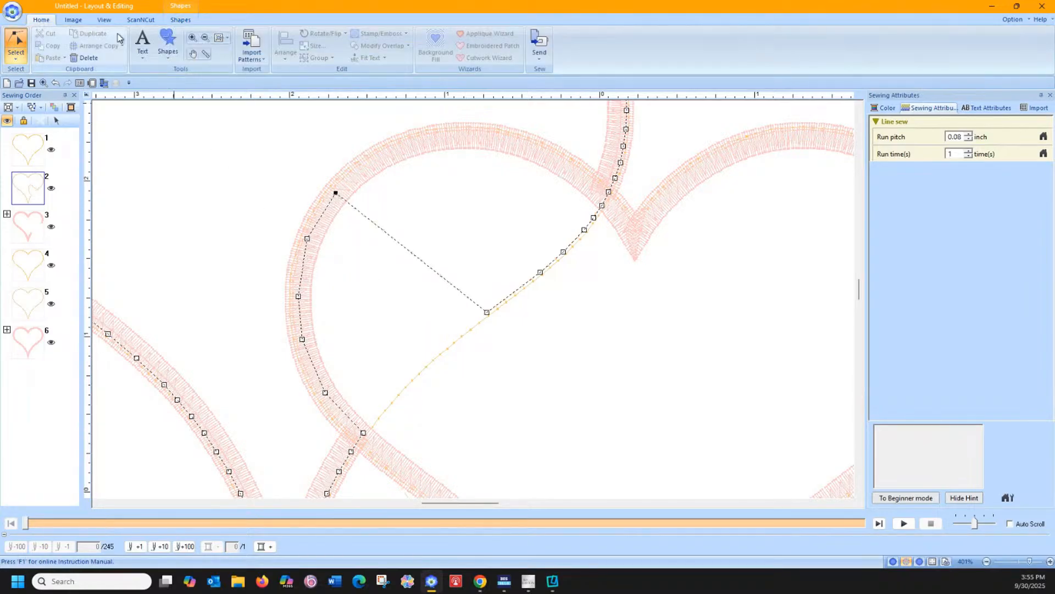
pyautogui.click(55, 83)
pyautogui.click(56, 83)
pyautogui.click(55, 83)
pyautogui.click(56, 83)
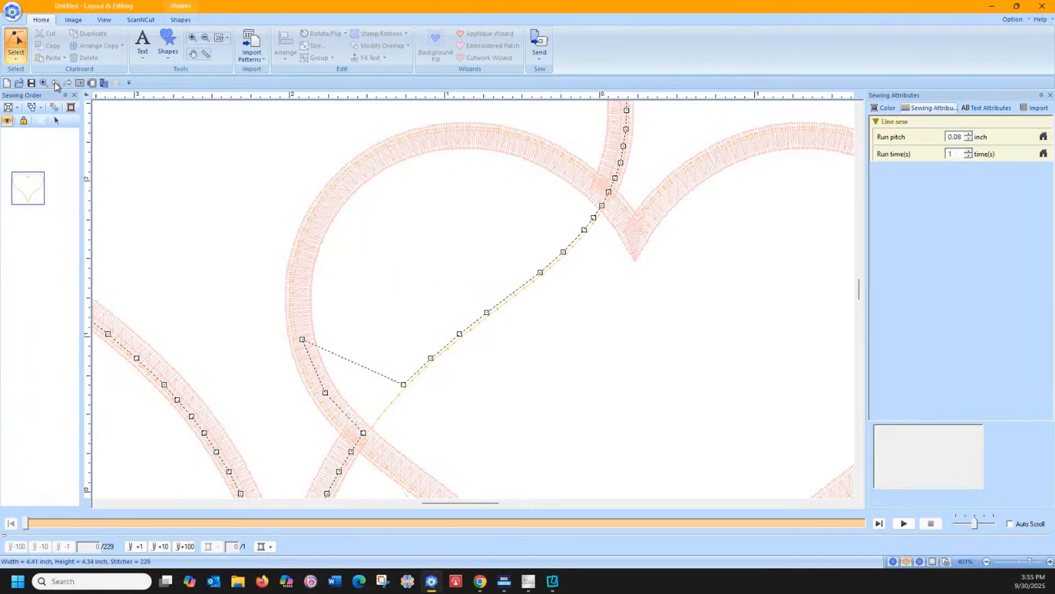
pyautogui.click(55, 83)
pyautogui.click(56, 83)
pyautogui.click(56, 83)
pyautogui.click(55, 83)
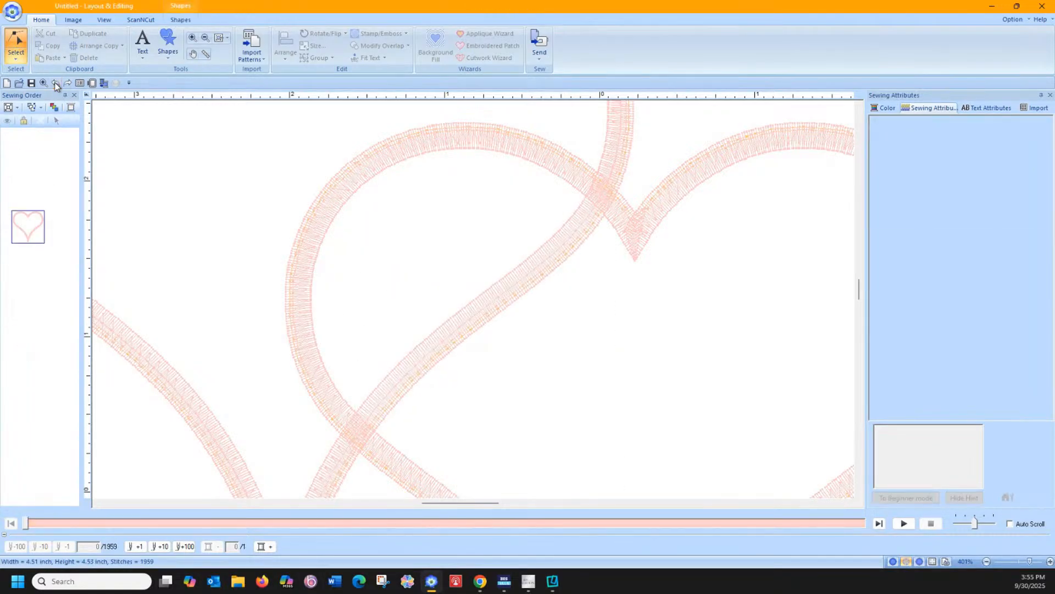
pyautogui.click(55, 83)
pyautogui.click(56, 83)
pyautogui.click(56, 83)
pyautogui.click(55, 83)
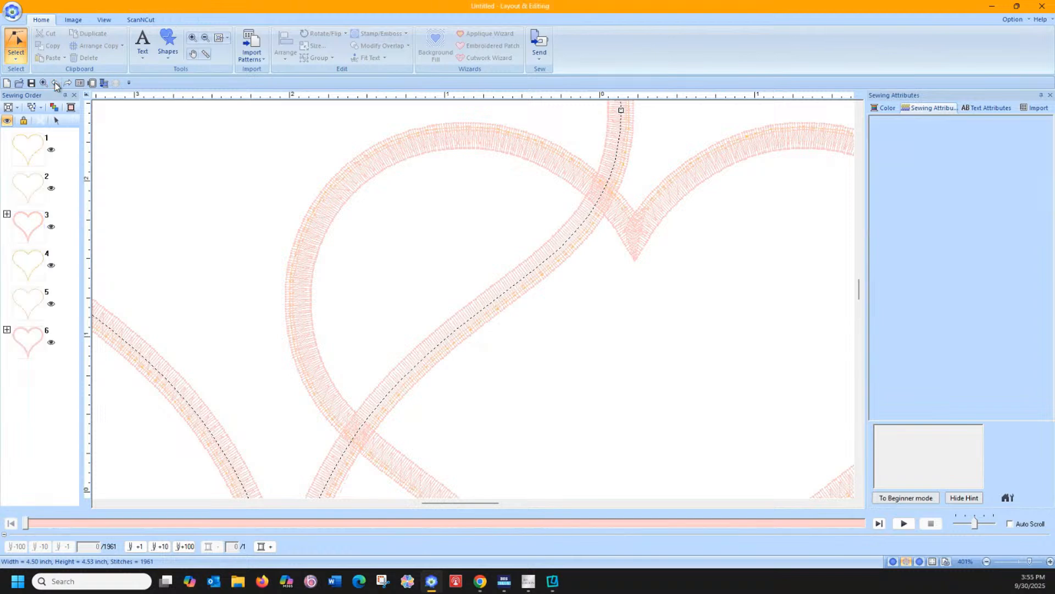
pyautogui.click(55, 83)
pyautogui.click(55, 83)
pyautogui.click(56, 83)
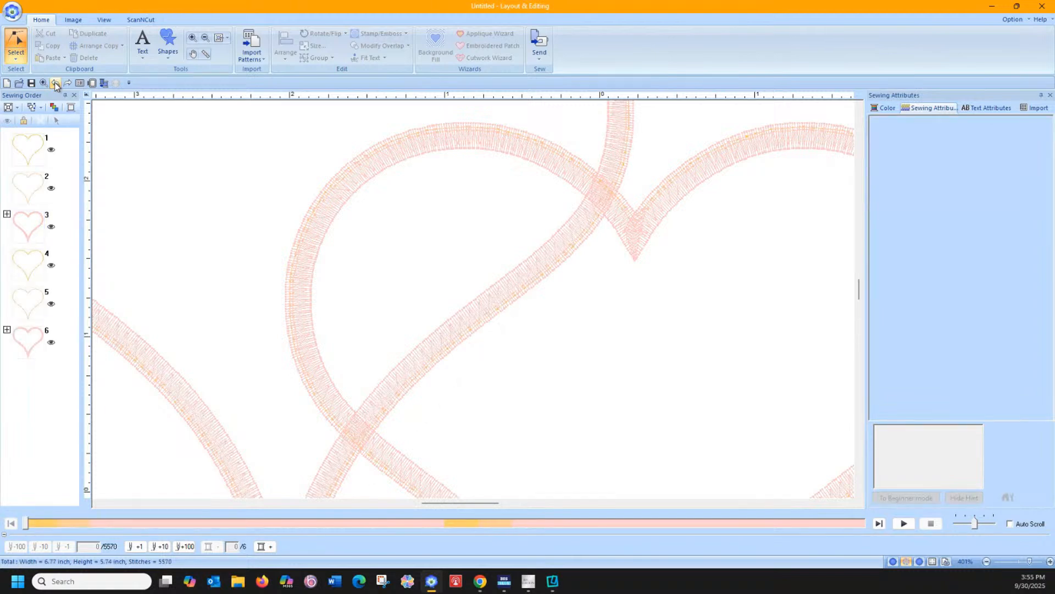
# Undo the duplicate heart and the appliqué conversion, going back to the single filled heart with its zigzag outline.
pyautogui.click(56, 83)
pyautogui.click(55, 83)
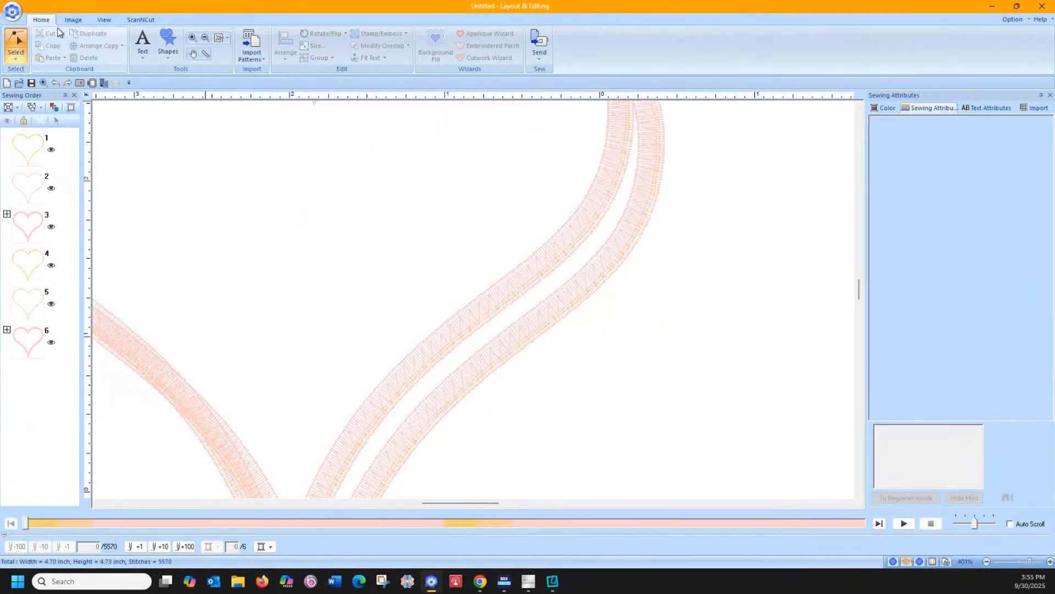
pyautogui.click(219, 37)
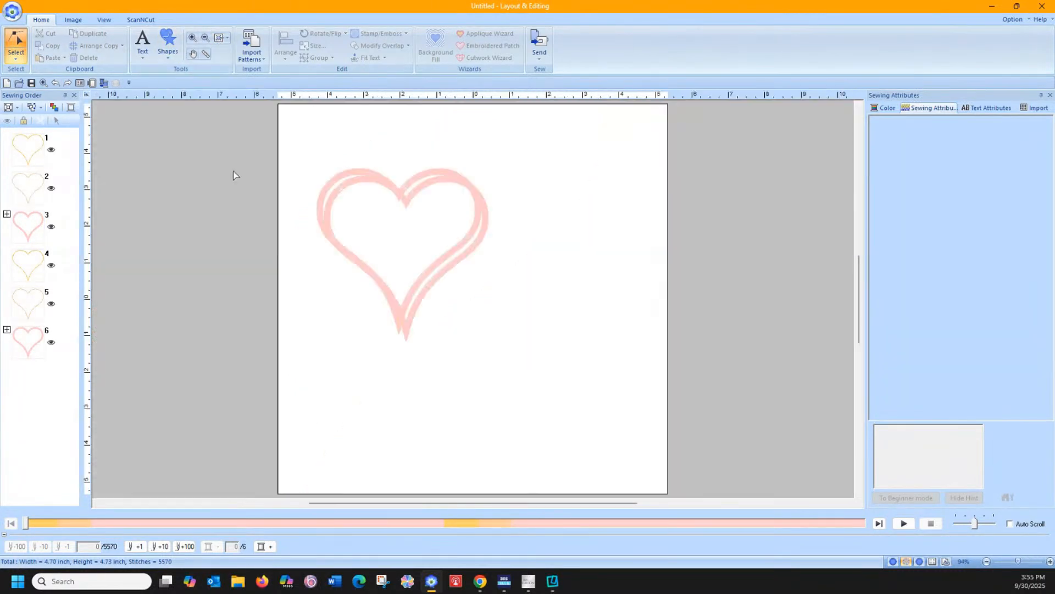
pyautogui.click(333, 202)
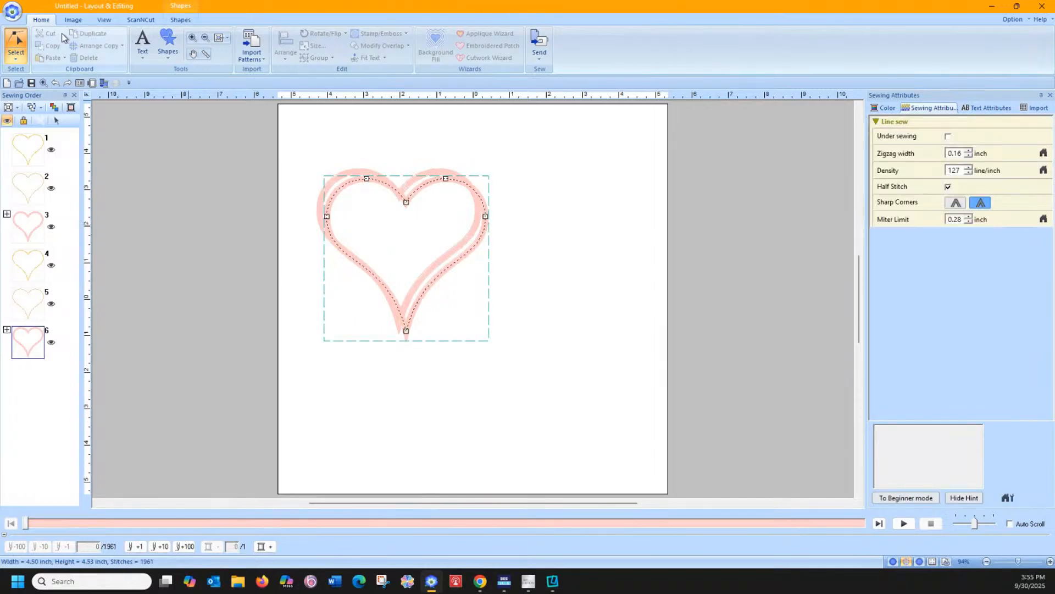
pyautogui.click(56, 83)
pyautogui.click(56, 85)
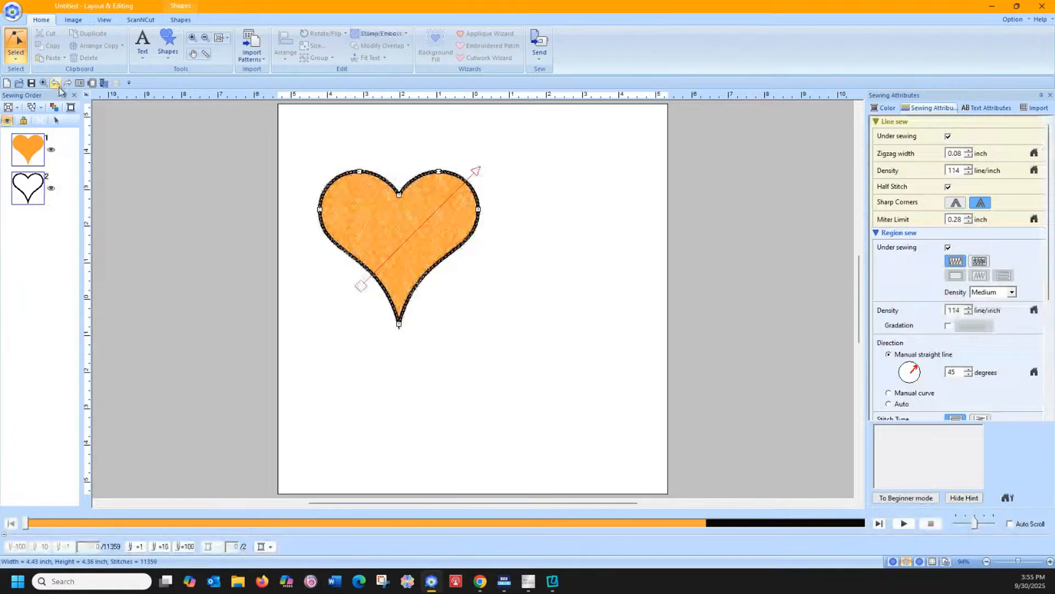
# Move the filled heart to the upper left of the design page and place a duplicate overlapping its lower right side.
pyautogui.click(16, 44)
pyautogui.moveTo(403, 226); pyautogui.dragTo(486, 286)
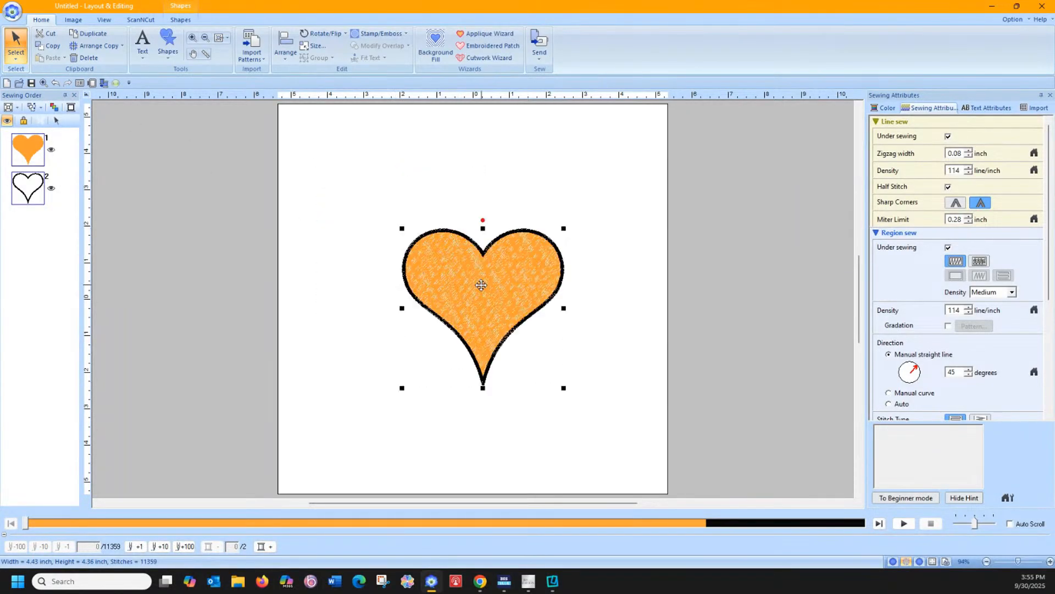
pyautogui.moveTo(435, 261); pyautogui.dragTo(348, 179)
pyautogui.rightClick(351, 189)
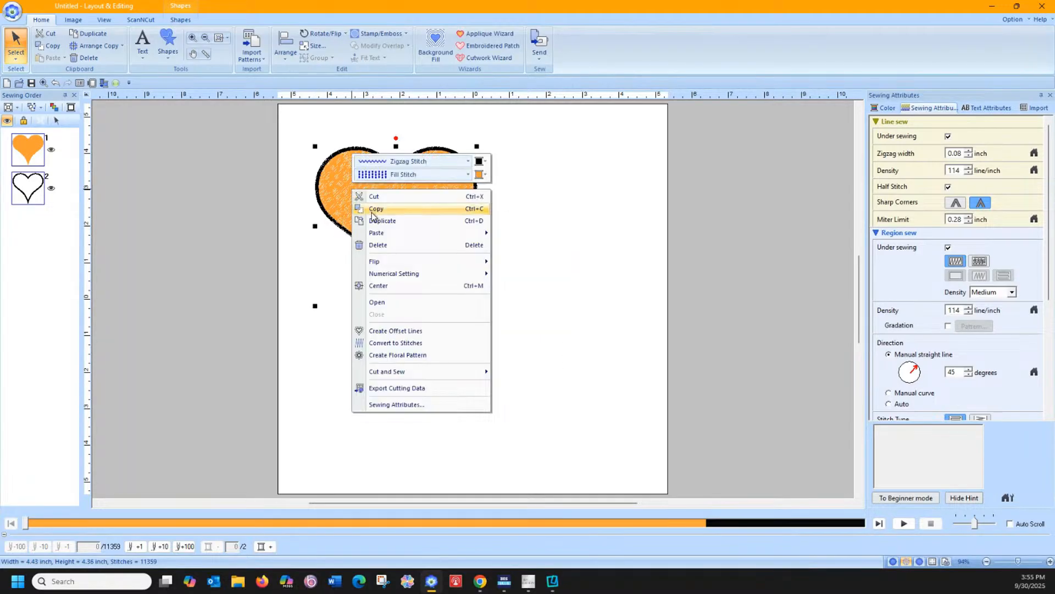
pyautogui.click(379, 220)
pyautogui.moveTo(393, 205); pyautogui.dragTo(424, 211)
# Select both filled hearts and remove the overlap between them.
pyautogui.moveTo(290, 129); pyautogui.dragTo(591, 387)
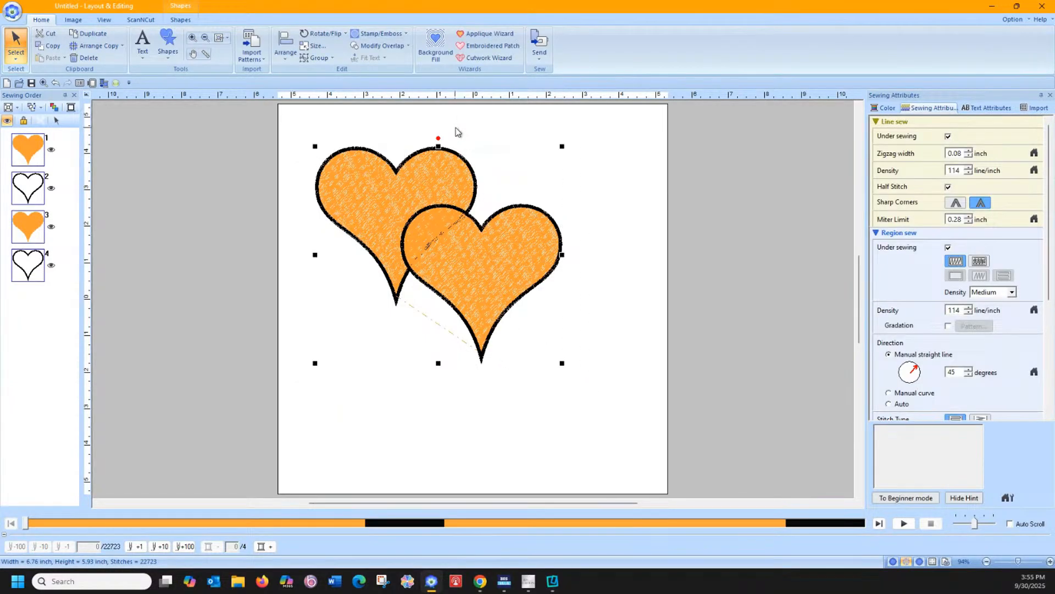
pyautogui.click(405, 47)
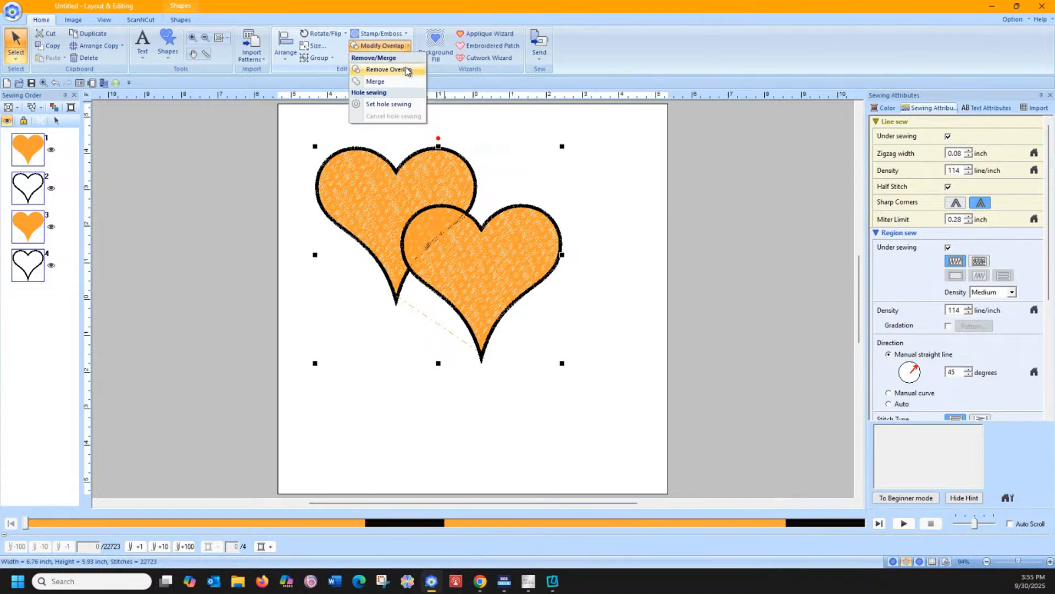
pyautogui.click(407, 70)
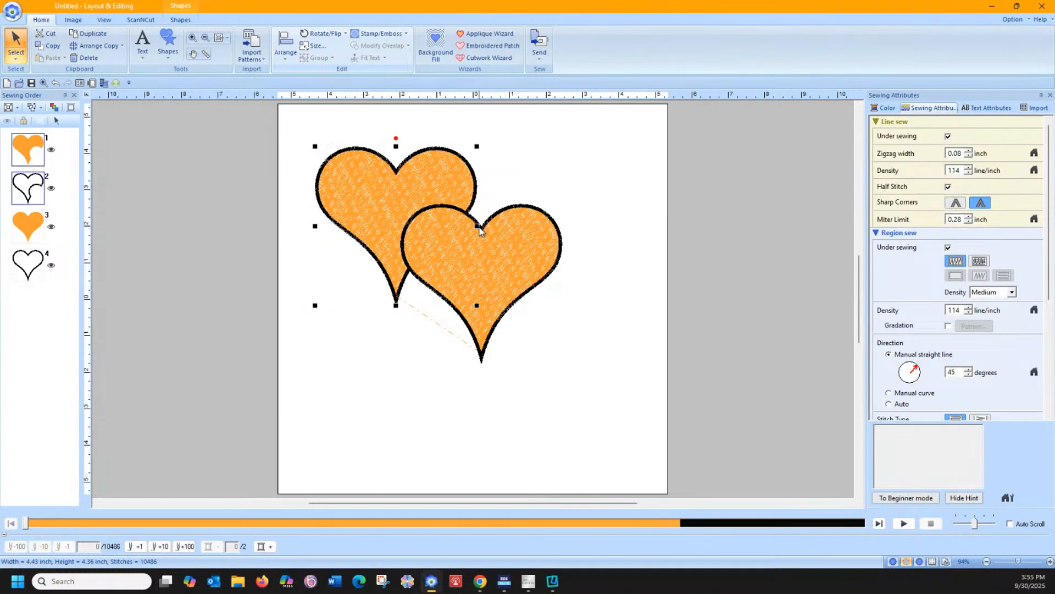
# Move the front heart aside to check the cut-out in the rear heart, and undo that move.
pyautogui.click(596, 224)
pyautogui.moveTo(506, 242); pyautogui.dragTo(554, 265)
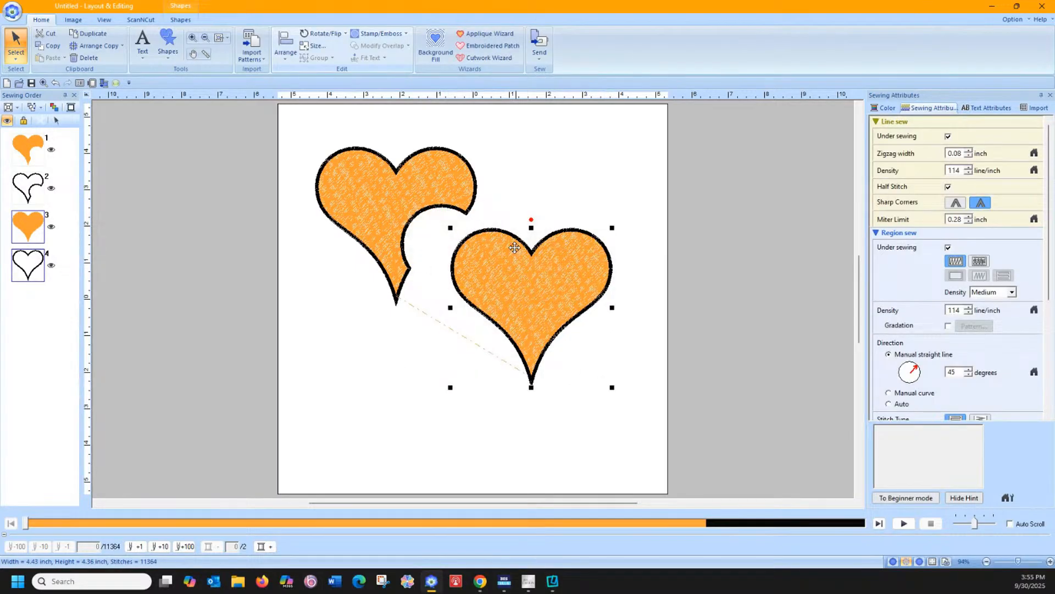
pyautogui.click(55, 83)
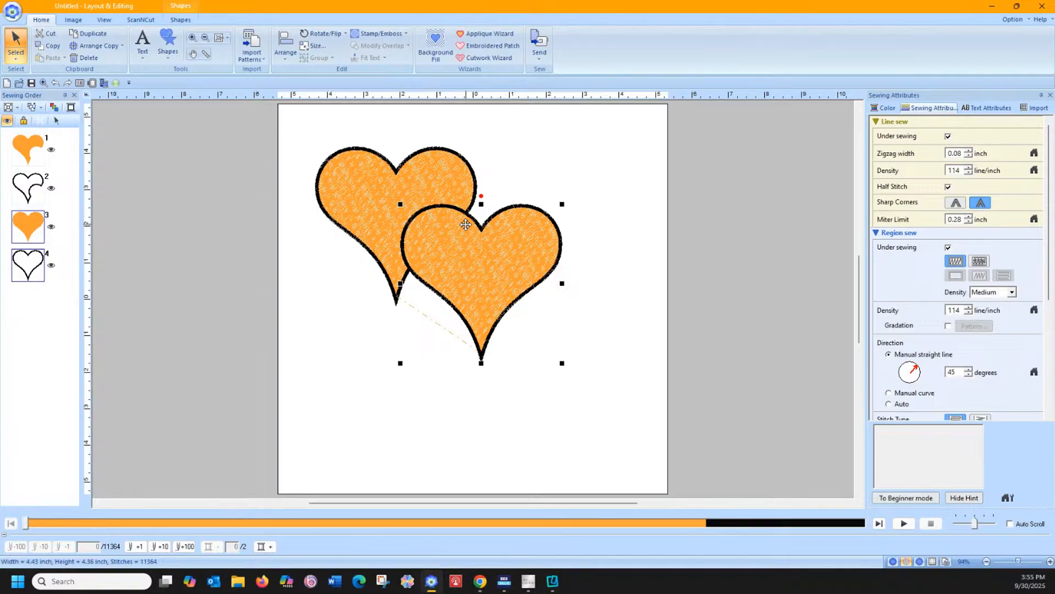
# Convert both hearts with the Applique Wizard, using zigzag tack-down and a 0.16 inch, 127 line/inch zigzag covering stitch, replacing the original shapes.
pyautogui.moveTo(307, 123); pyautogui.dragTo(608, 410)
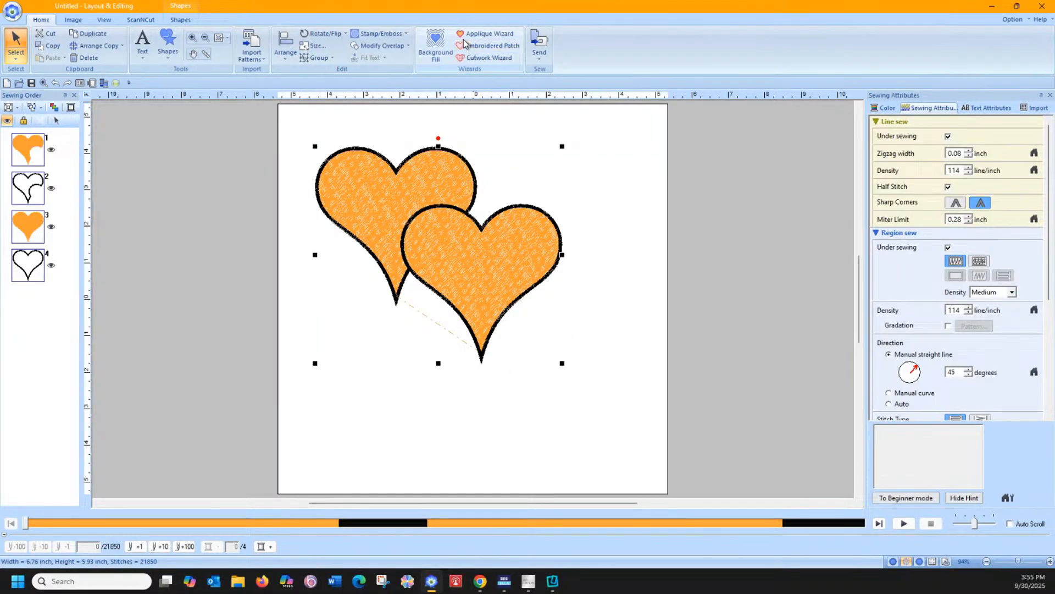
pyautogui.click(461, 34)
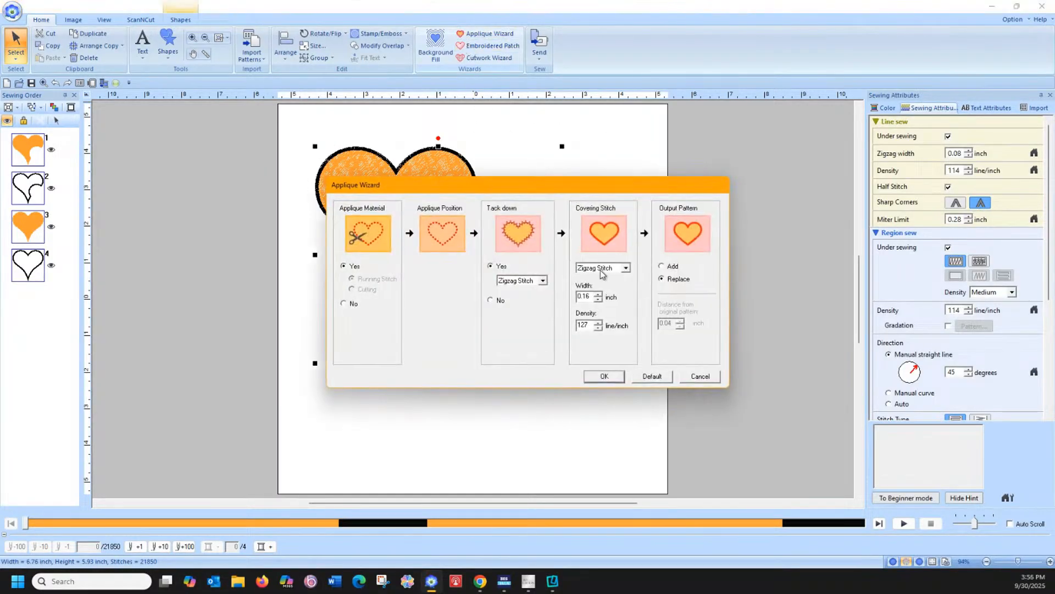
pyautogui.click(608, 379)
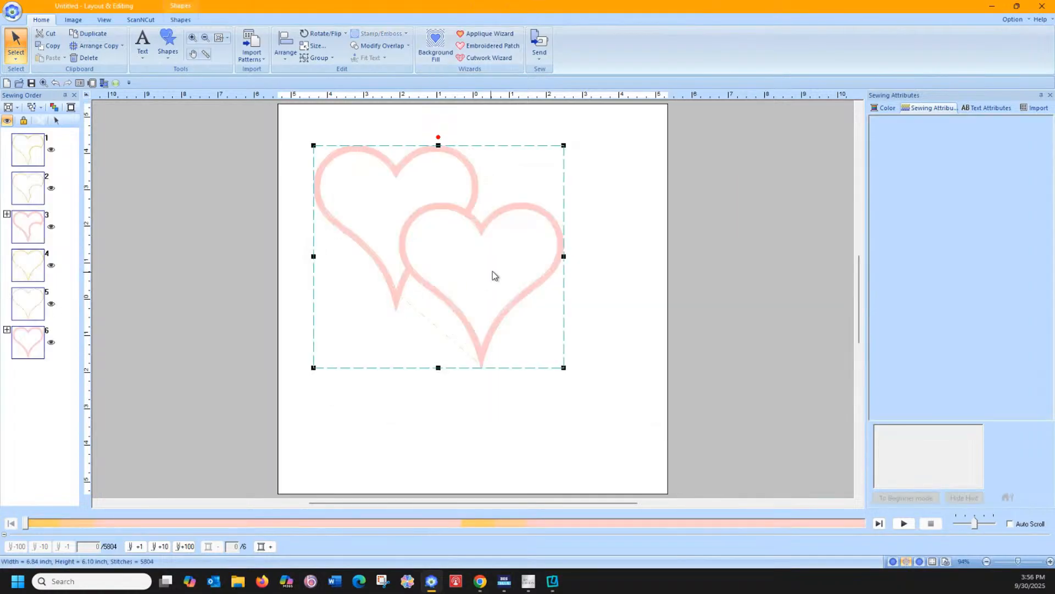
pyautogui.click(180, 161)
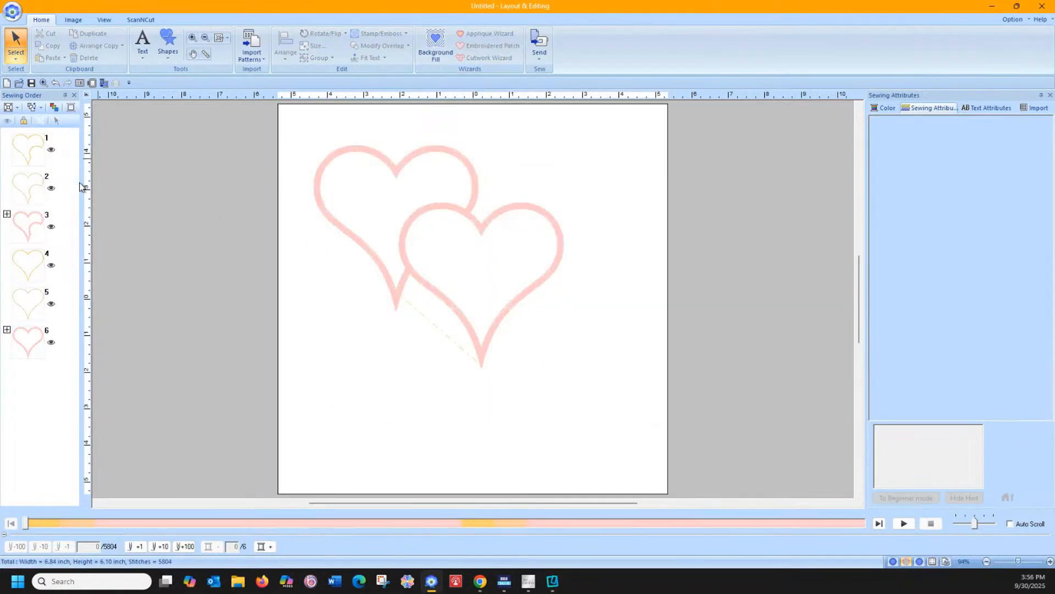
pyautogui.click(7, 214)
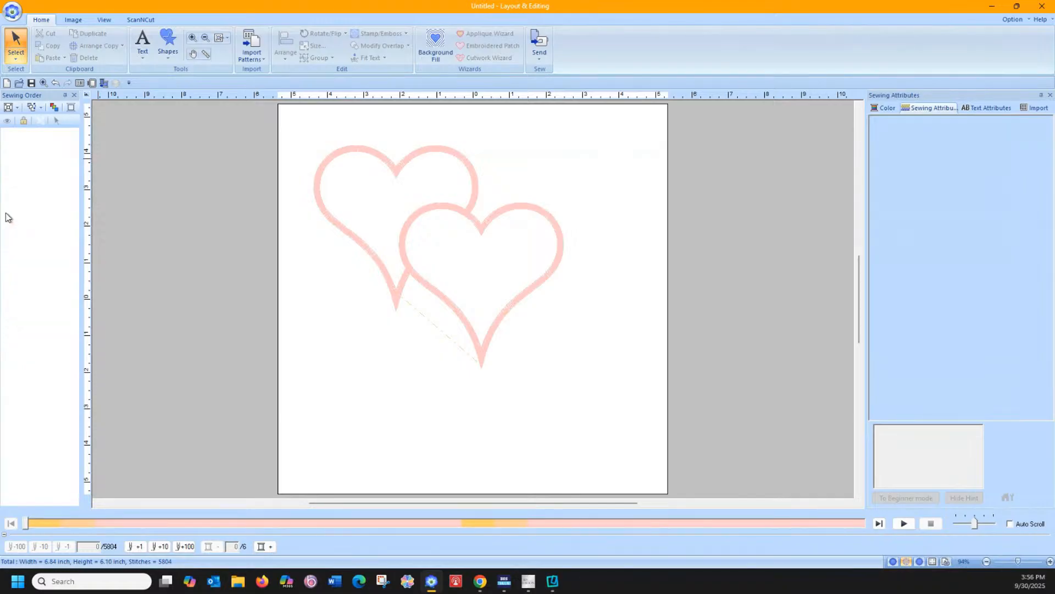
pyautogui.click(321, 173)
pyautogui.rightClick(322, 177)
pyautogui.click(341, 190)
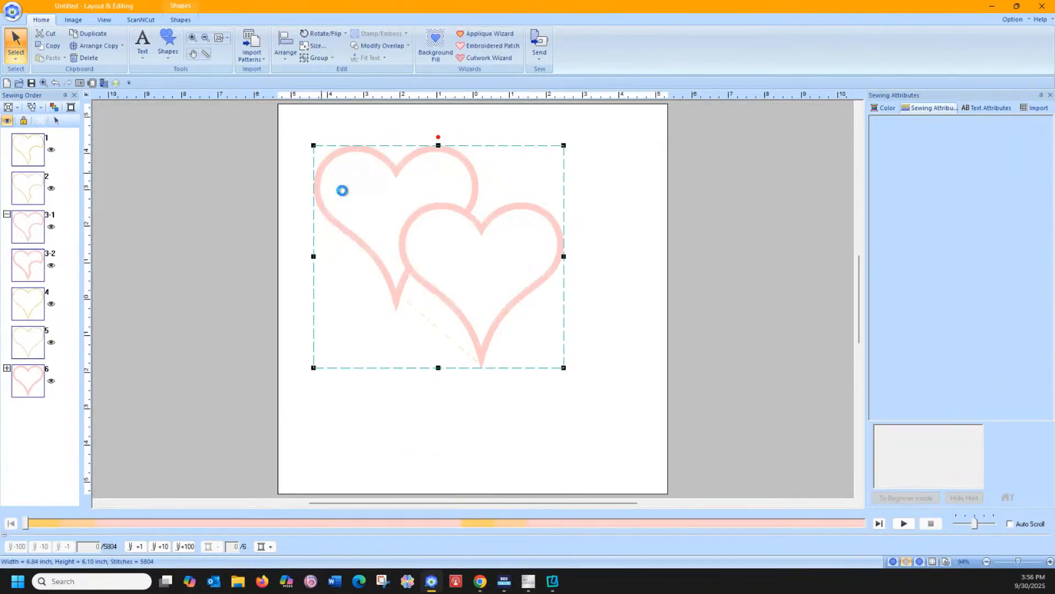
pyautogui.click(298, 187)
pyautogui.click(318, 185)
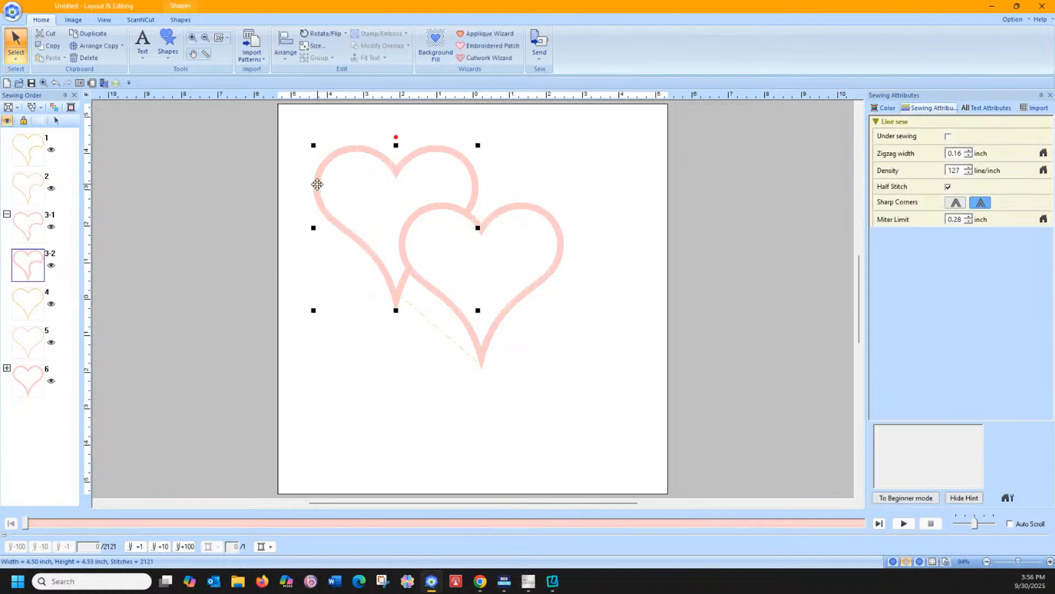
pyautogui.rightClick(317, 185)
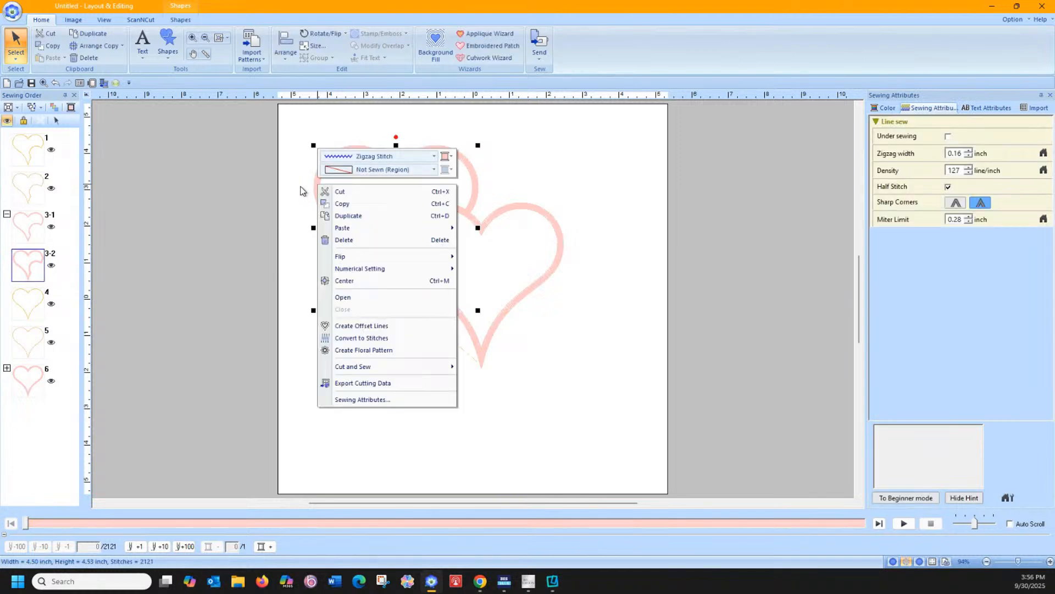
pyautogui.click(301, 191)
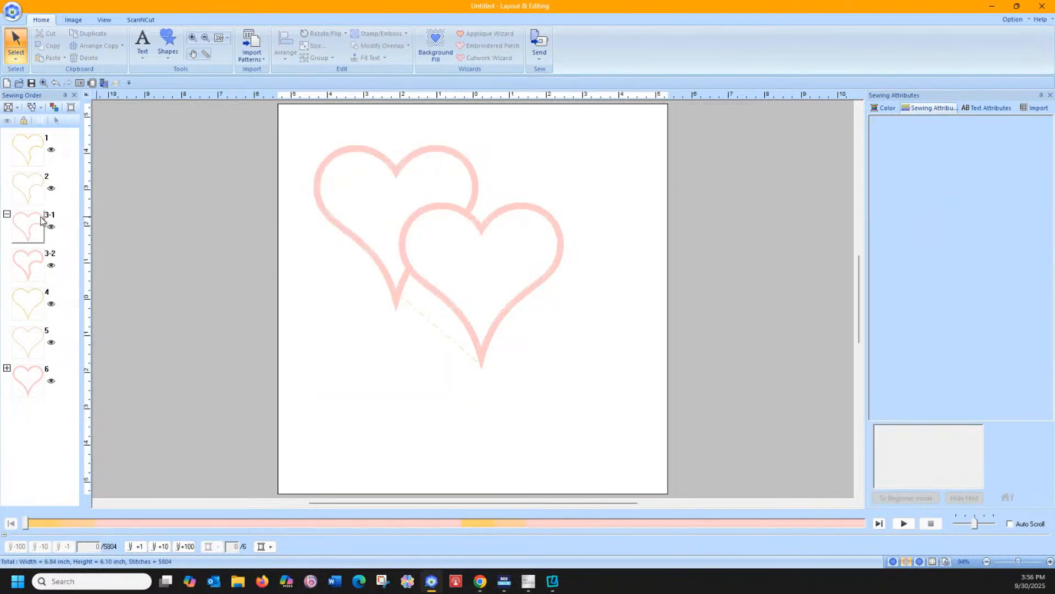
# Select the rear heart's 25 line/inch zigzag layer and turn off color-order grouping in the sewing order.
pyautogui.click(16, 222)
pyautogui.click(17, 107)
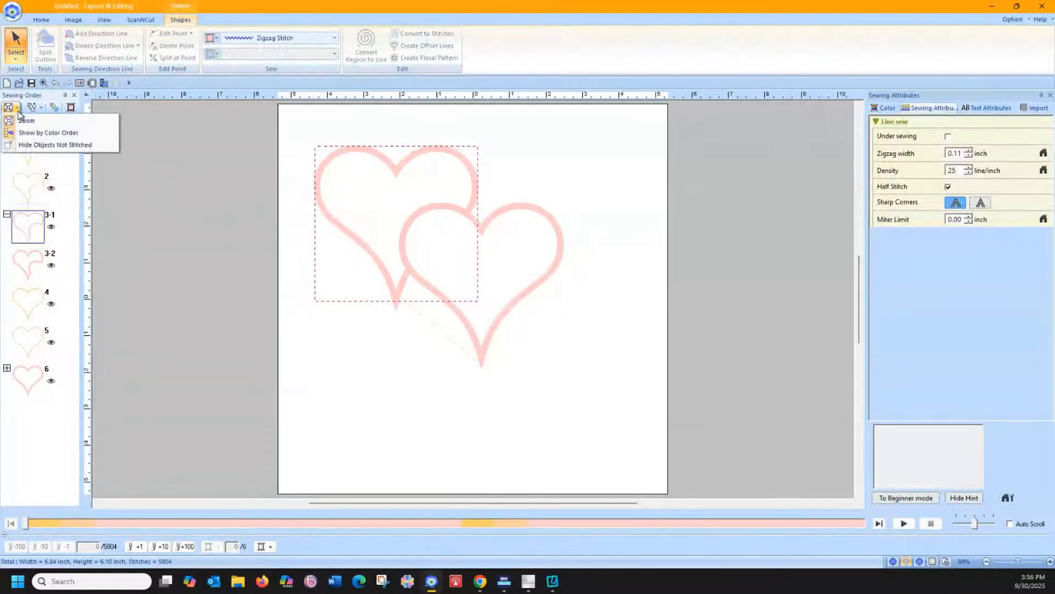
pyautogui.click(24, 134)
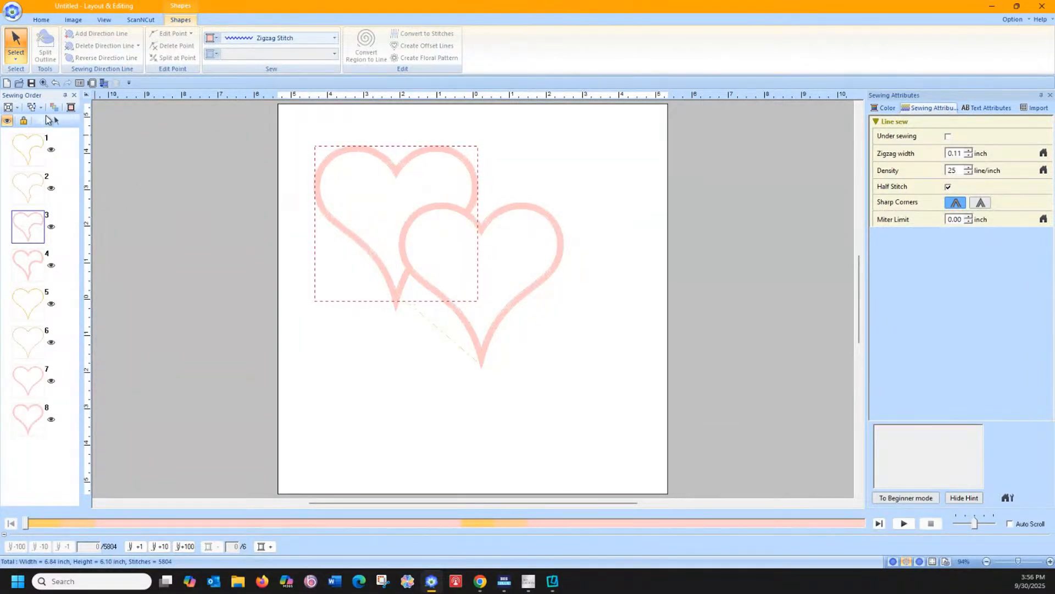
# Split the rear heart's 25 line/inch zigzag outline at both junctions with the front heart and delete the shared-edge segment.
pyautogui.click(16, 57)
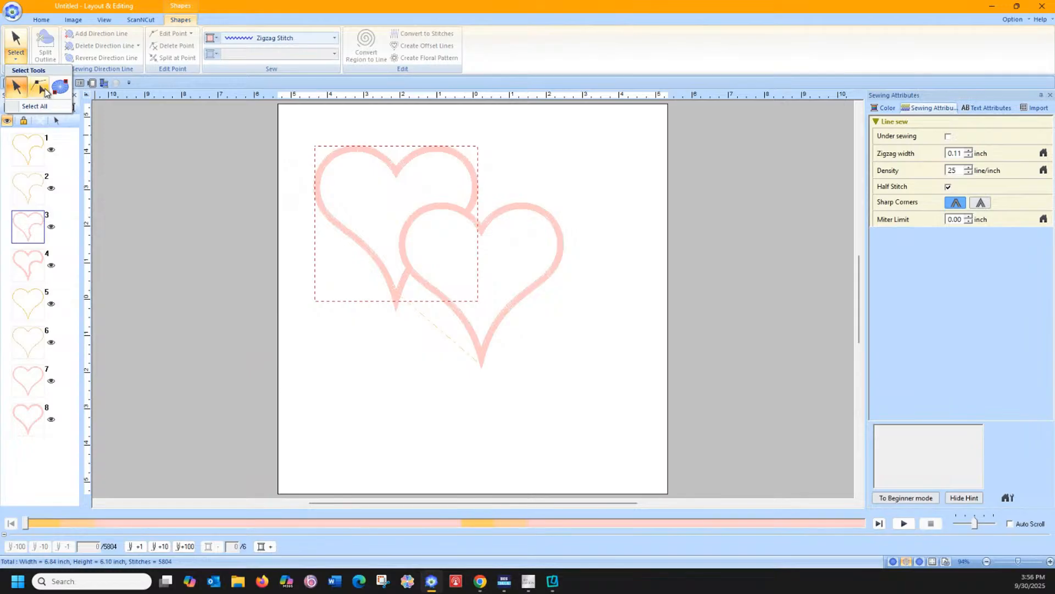
pyautogui.click(46, 94)
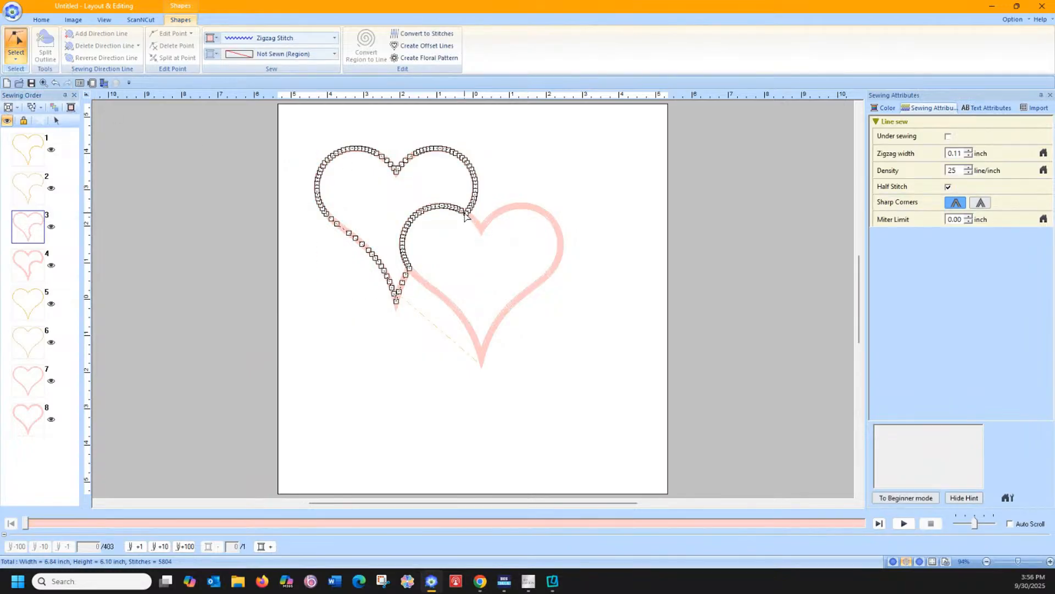
pyautogui.rightClick(465, 214)
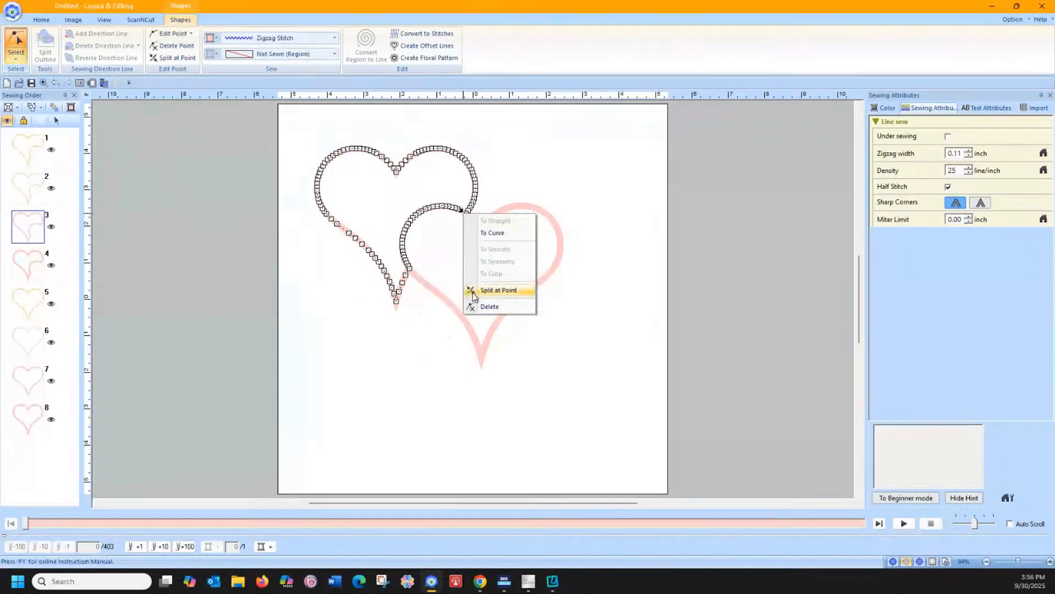
pyautogui.click(489, 290)
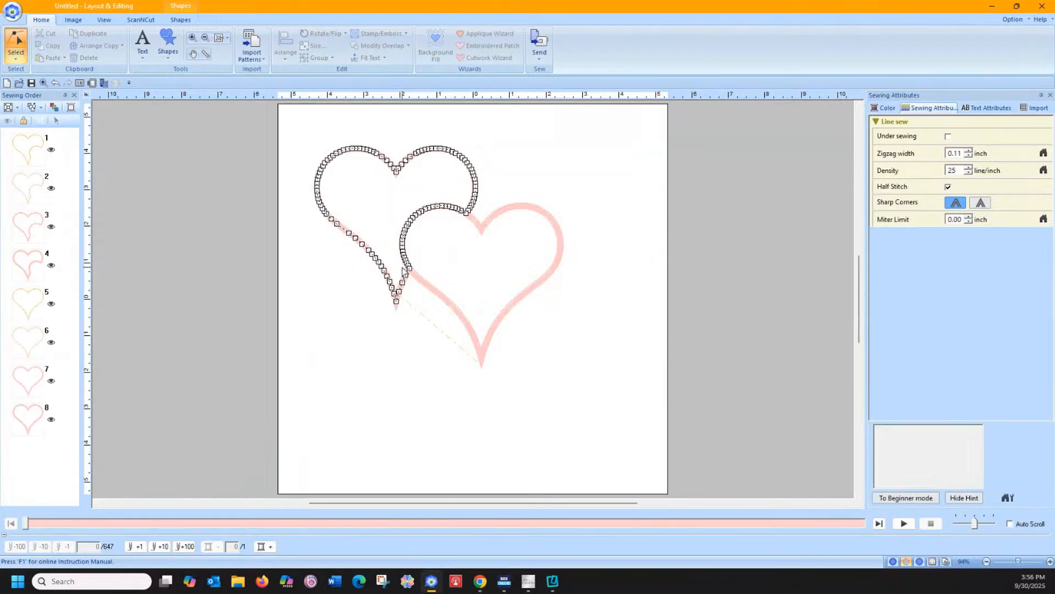
pyautogui.rightClick(409, 271)
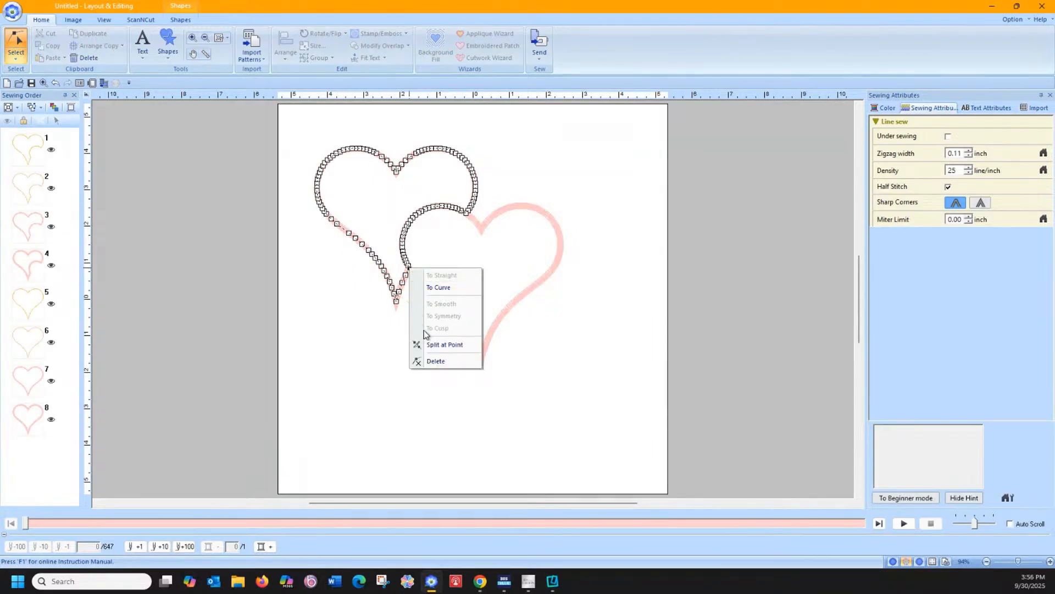
pyautogui.click(440, 344)
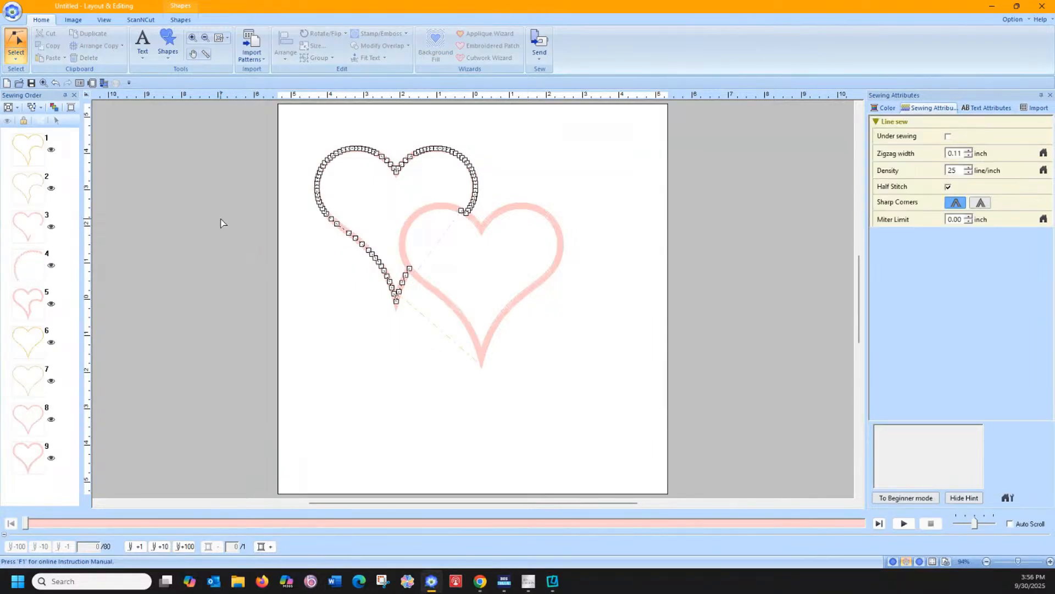
pyautogui.click(23, 265)
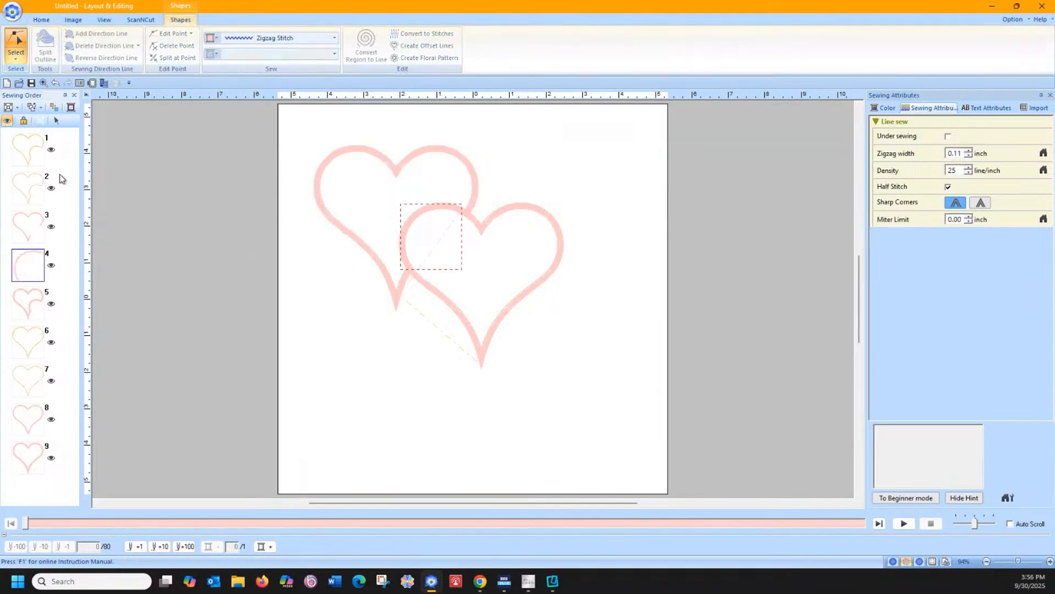
pyautogui.click(57, 122)
pyautogui.press('Delete')
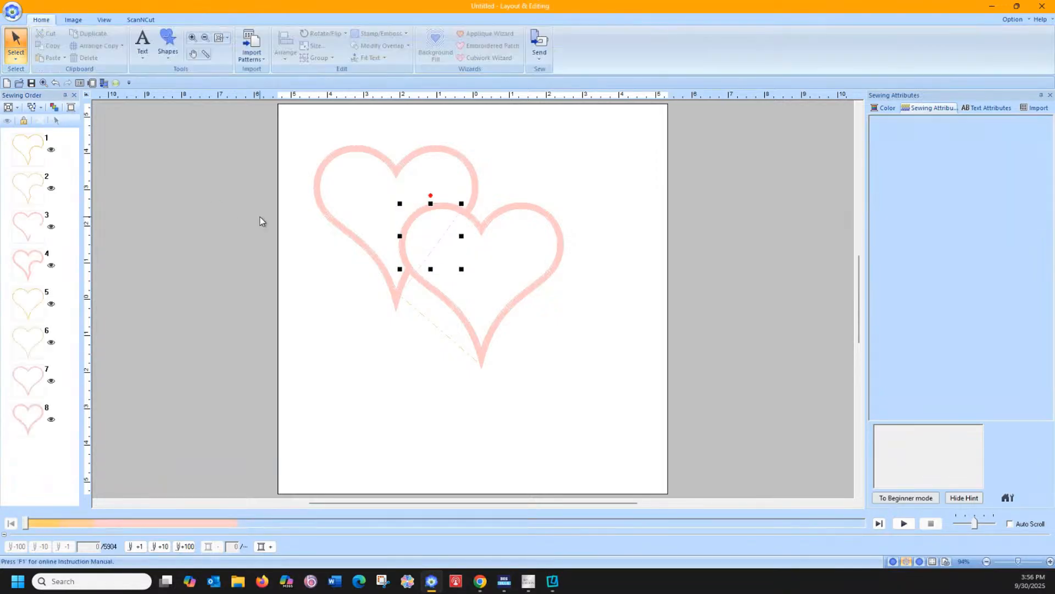
# Split the rear heart's 127 line/inch covering zigzag at the two junctions with the front heart and delete the arc between them.
pyautogui.click(28, 263)
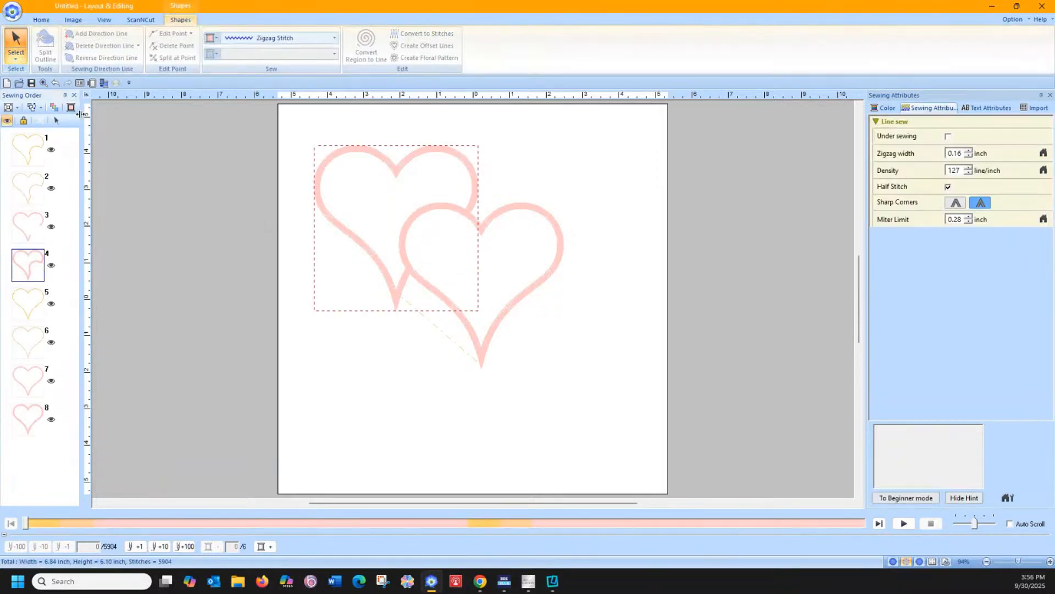
pyautogui.click(17, 62)
pyautogui.click(36, 85)
pyautogui.click(346, 217)
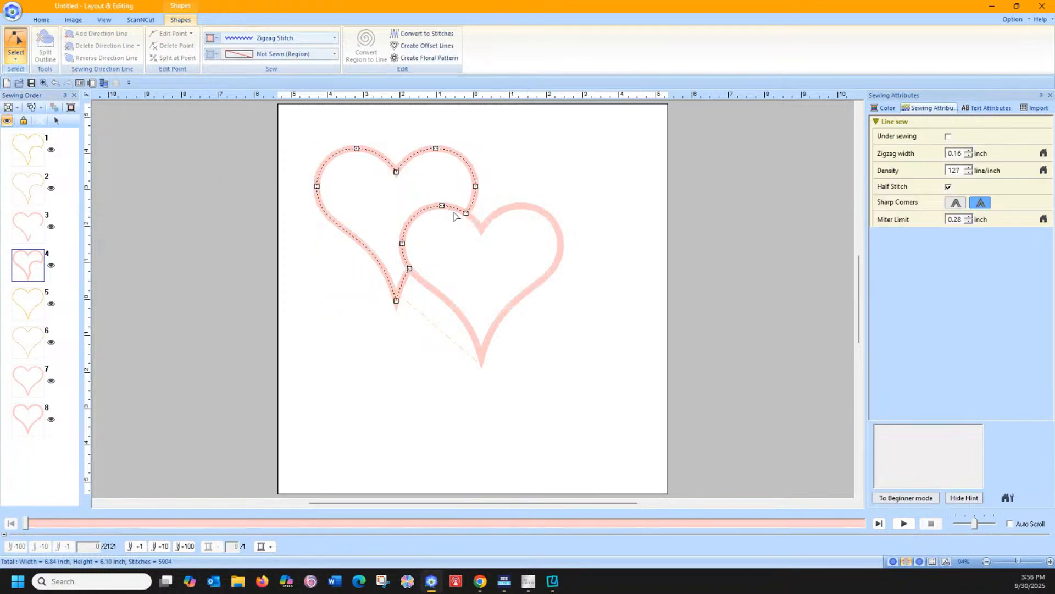
pyautogui.rightClick(466, 216)
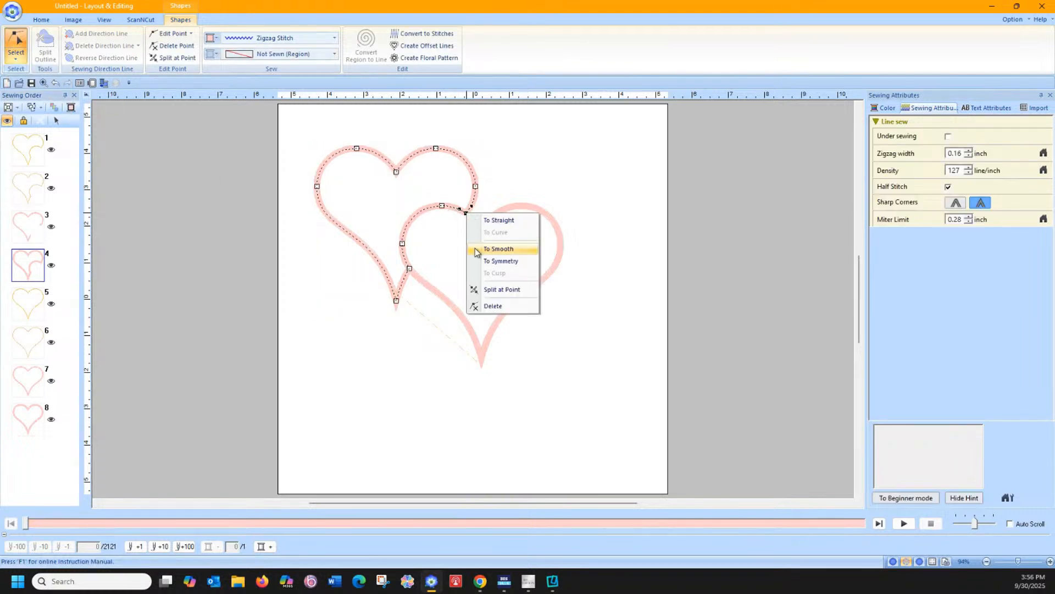
pyautogui.click(497, 287)
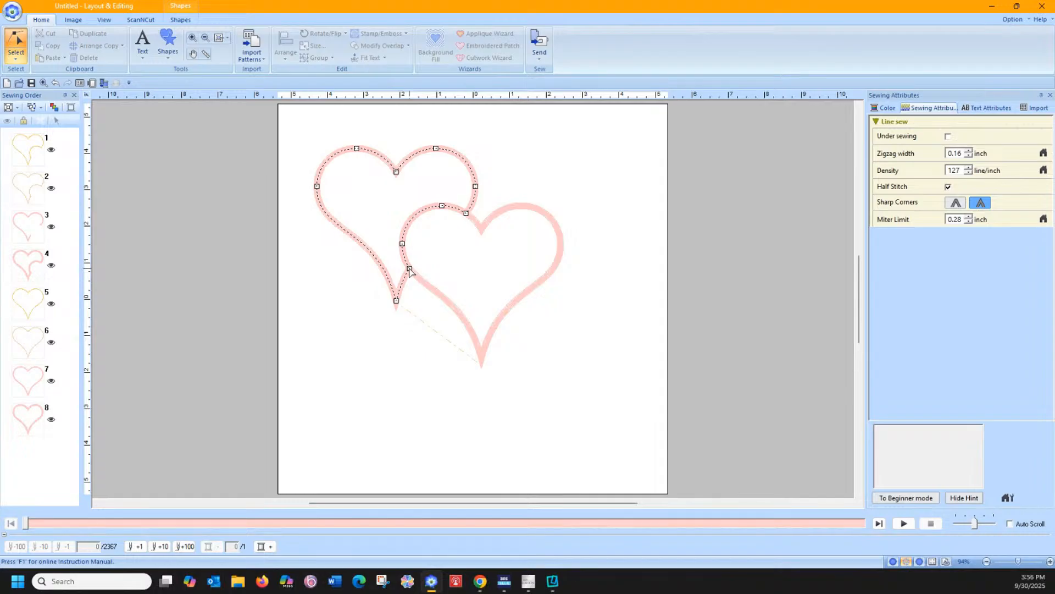
pyautogui.rightClick(409, 269)
pyautogui.click(427, 345)
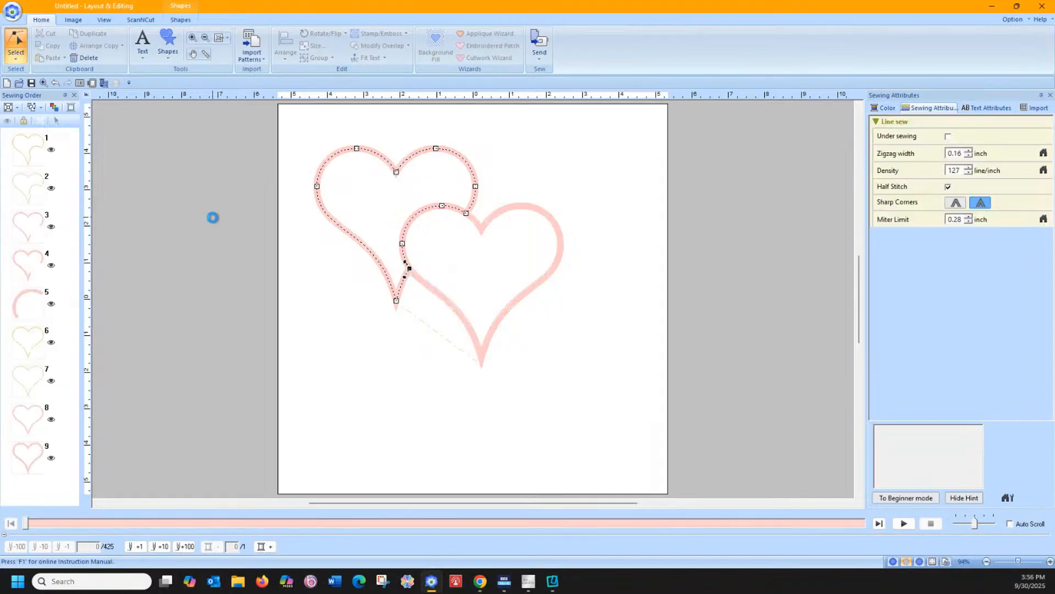
pyautogui.click(33, 302)
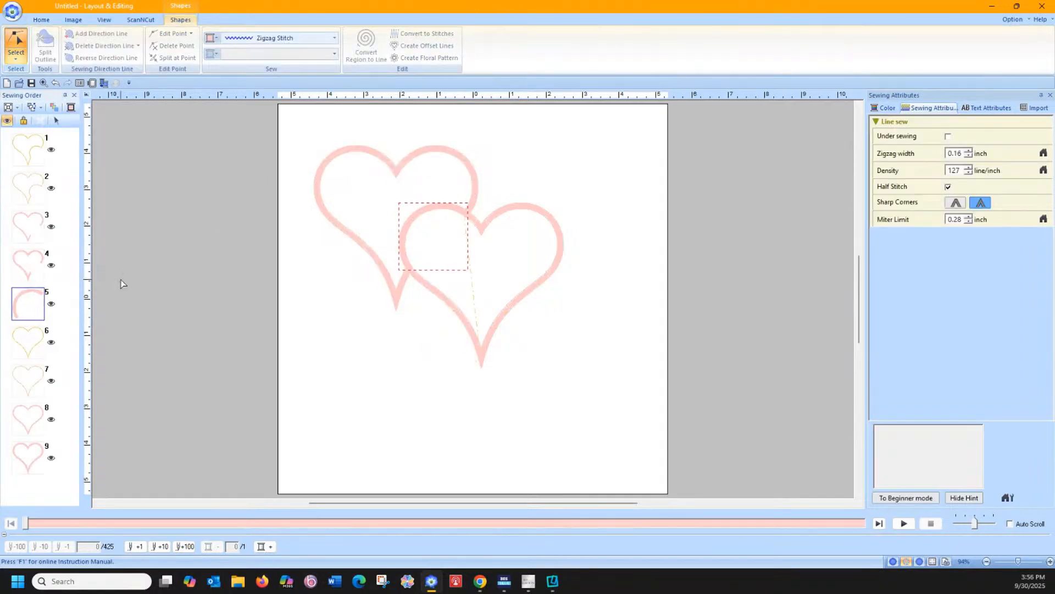
pyautogui.click(56, 120)
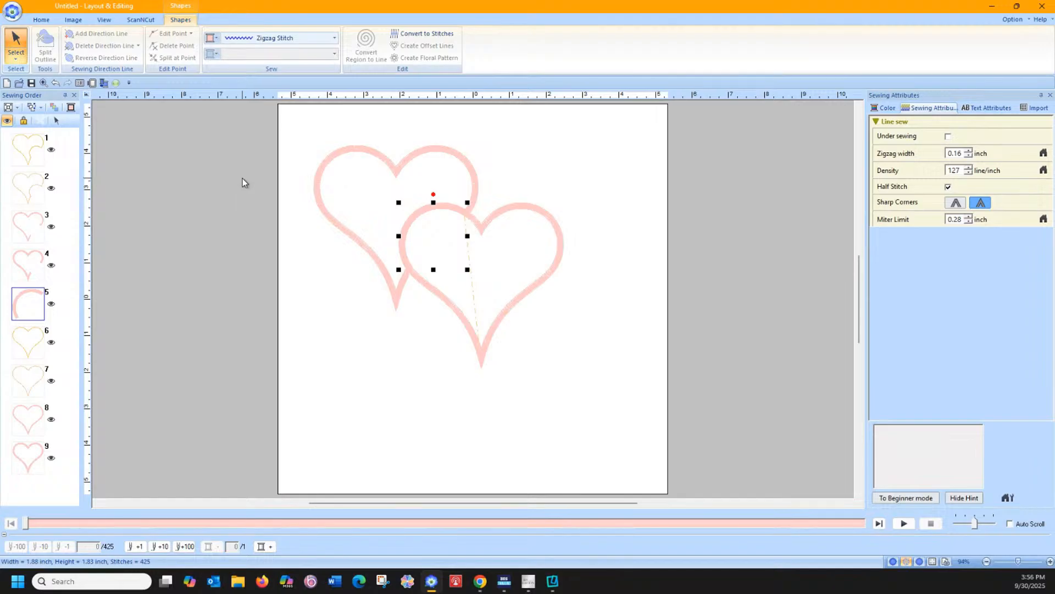
pyautogui.hotkey('ctrl', 'z')
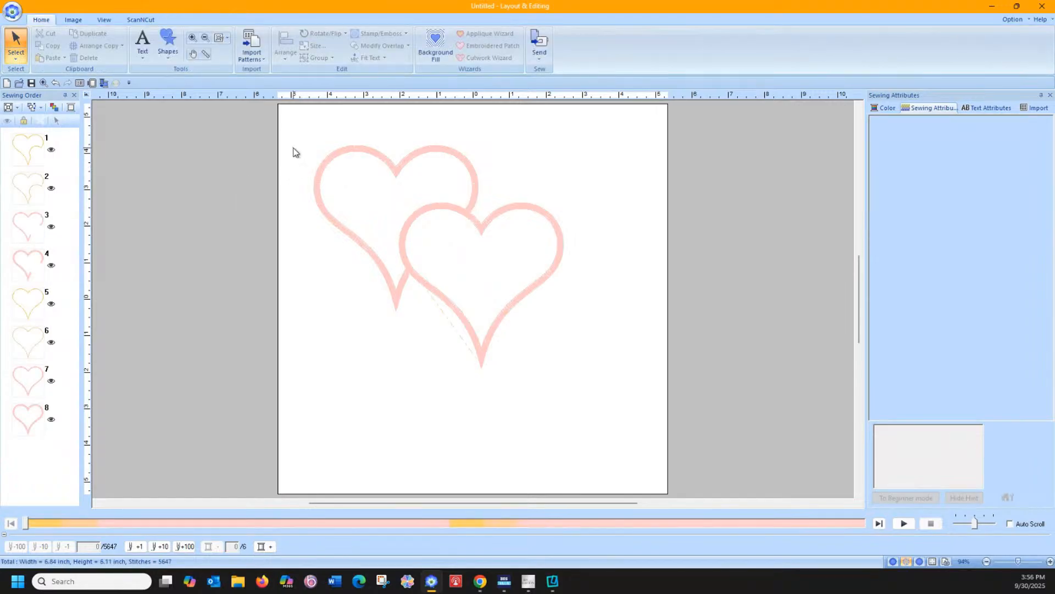
# Hide the front heart's four layers to inspect the rear heart's trimmed edge up close, and show them again.
pyautogui.click(428, 215)
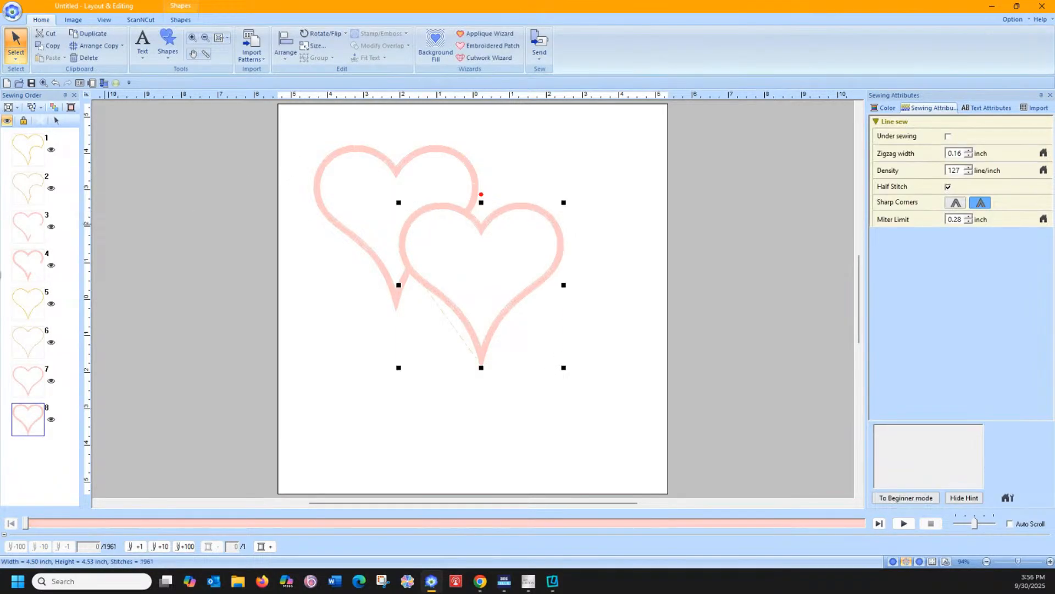
pyautogui.press('Escape')
pyautogui.moveTo(71, 299); pyautogui.dragTo(61, 437)
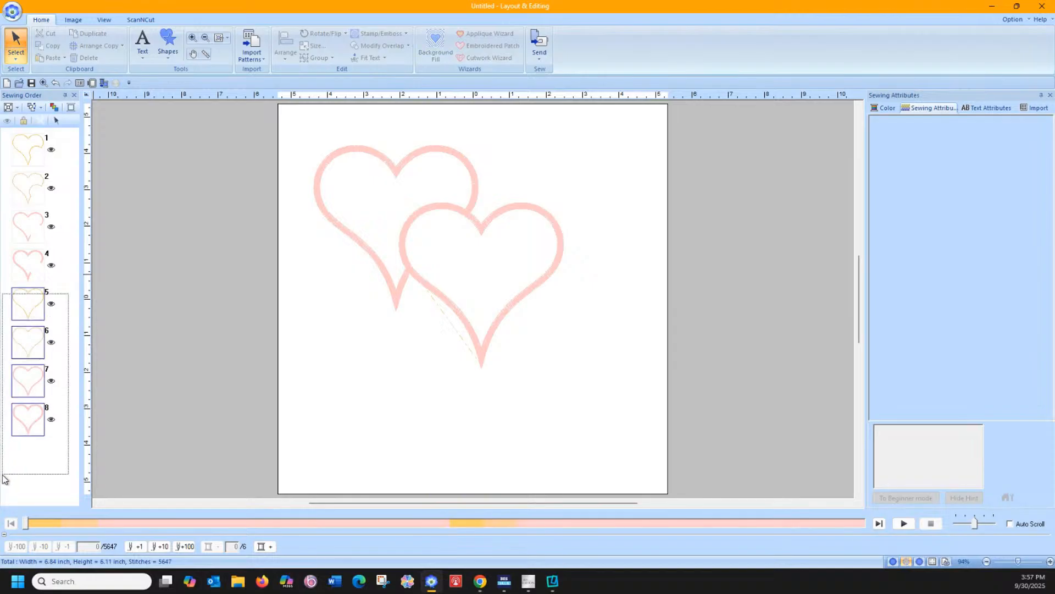
pyautogui.click(7, 122)
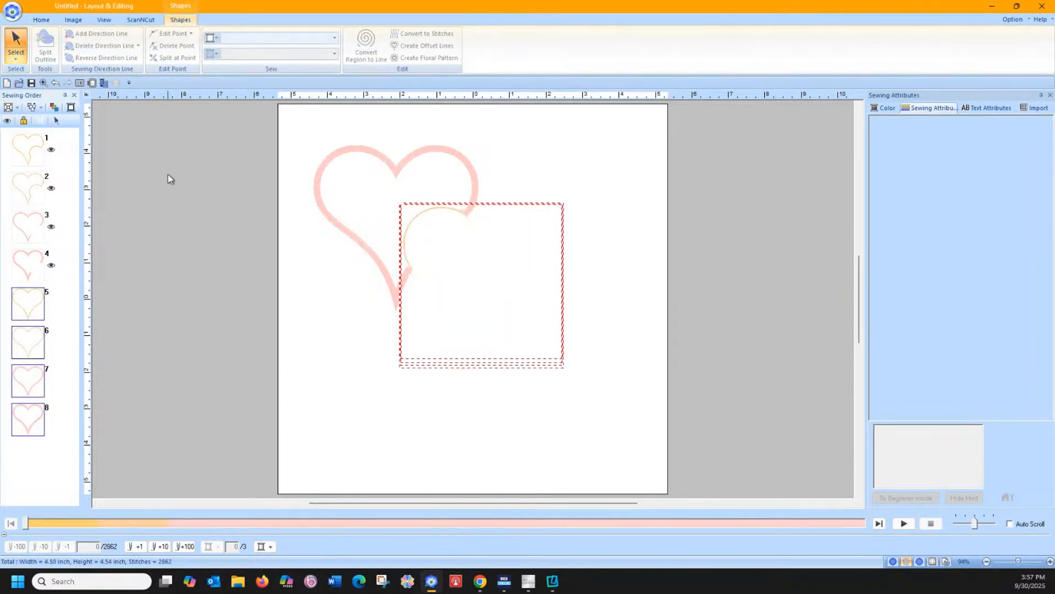
pyautogui.click(43, 82)
pyautogui.moveTo(292, 126); pyautogui.dragTo(528, 344)
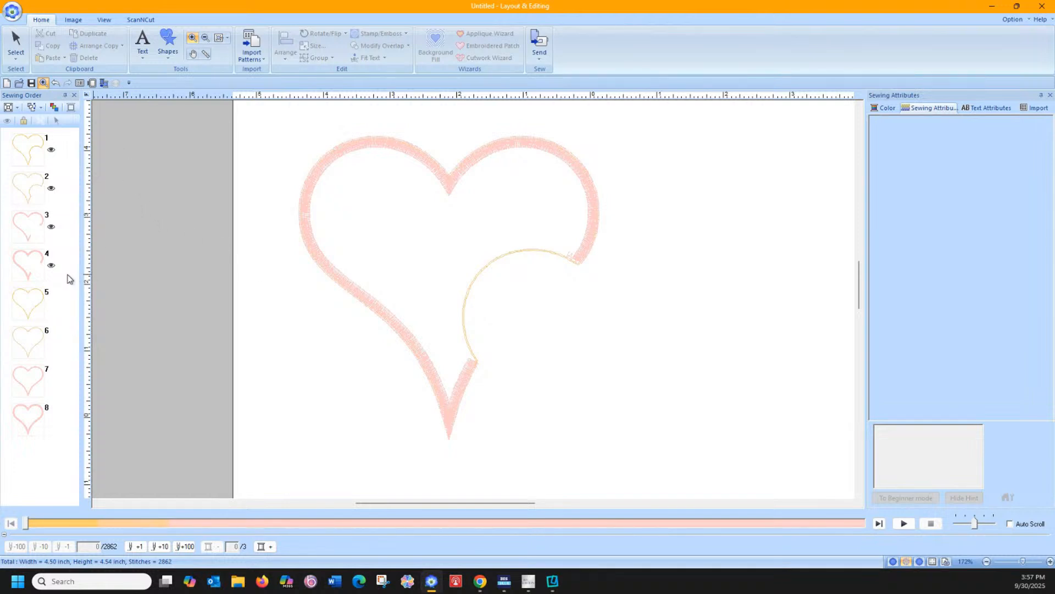
pyautogui.click(15, 44)
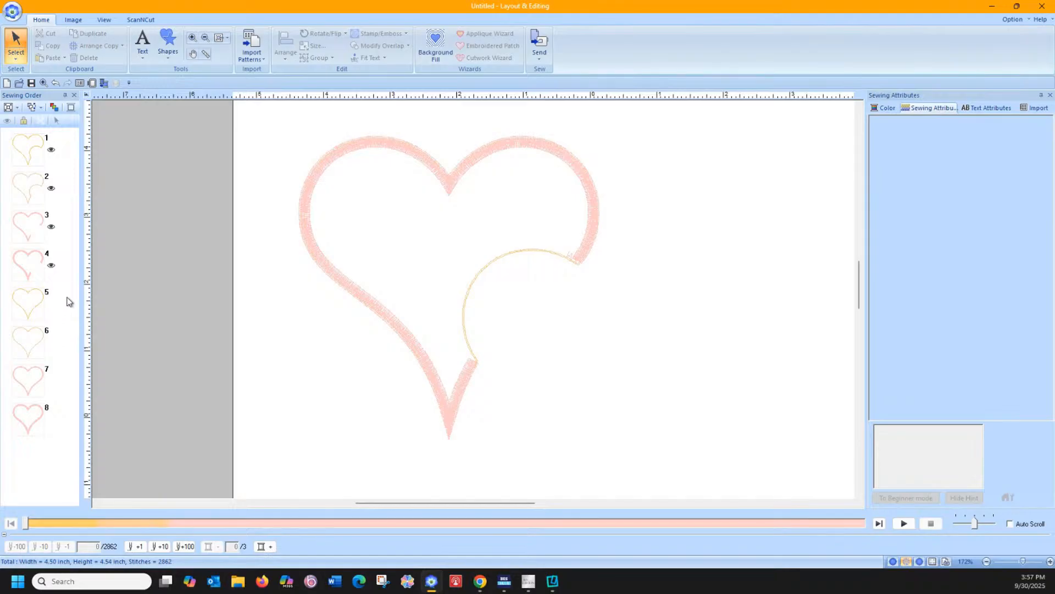
pyautogui.moveTo(68, 287); pyautogui.dragTo(6, 444)
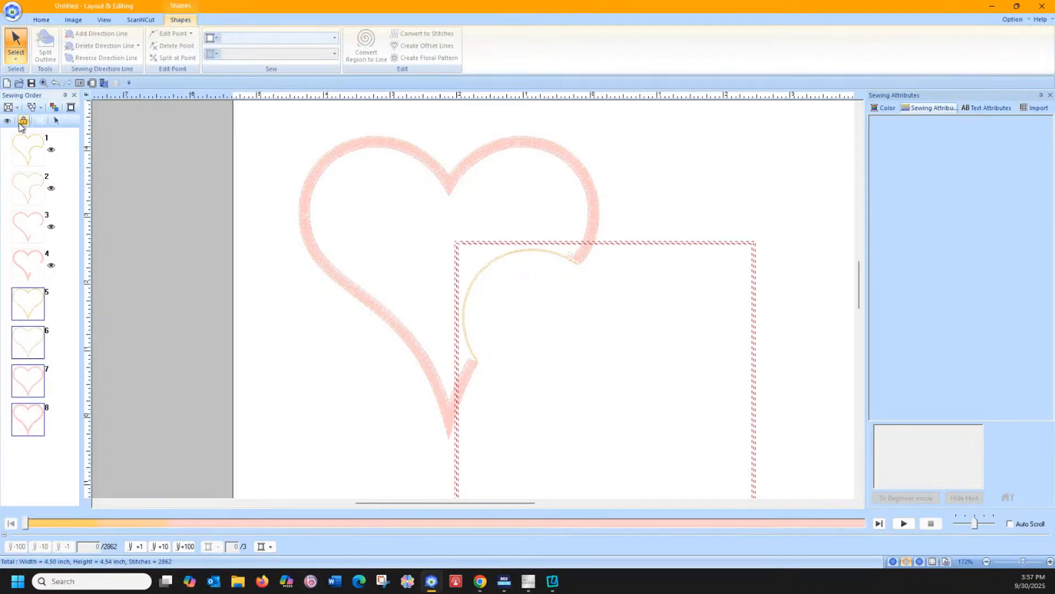
pyautogui.click(184, 191)
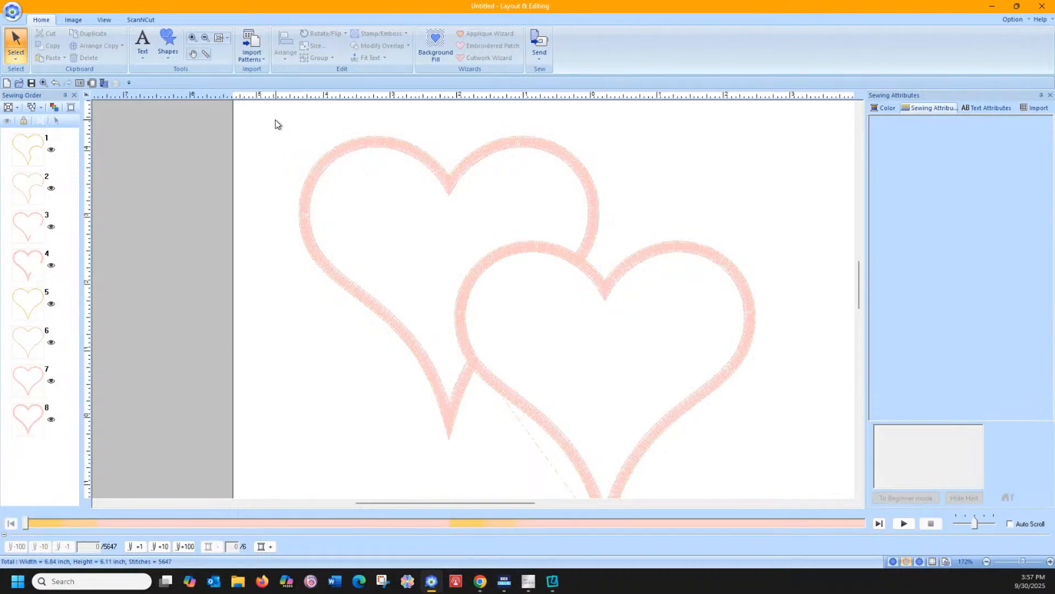
# Select all layers of both hearts and delete them from the page.
pyautogui.moveTo(272, 124); pyautogui.dragTo(789, 536)
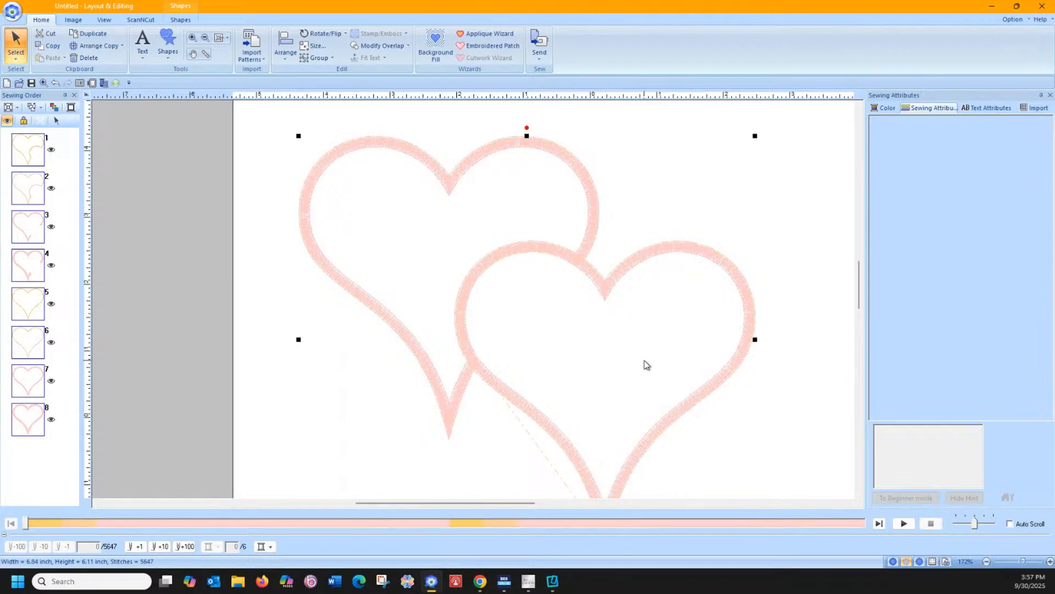
pyautogui.scroll(-1, 644, 360)
pyautogui.scroll(1, 627, 360)
pyautogui.press('Delete')
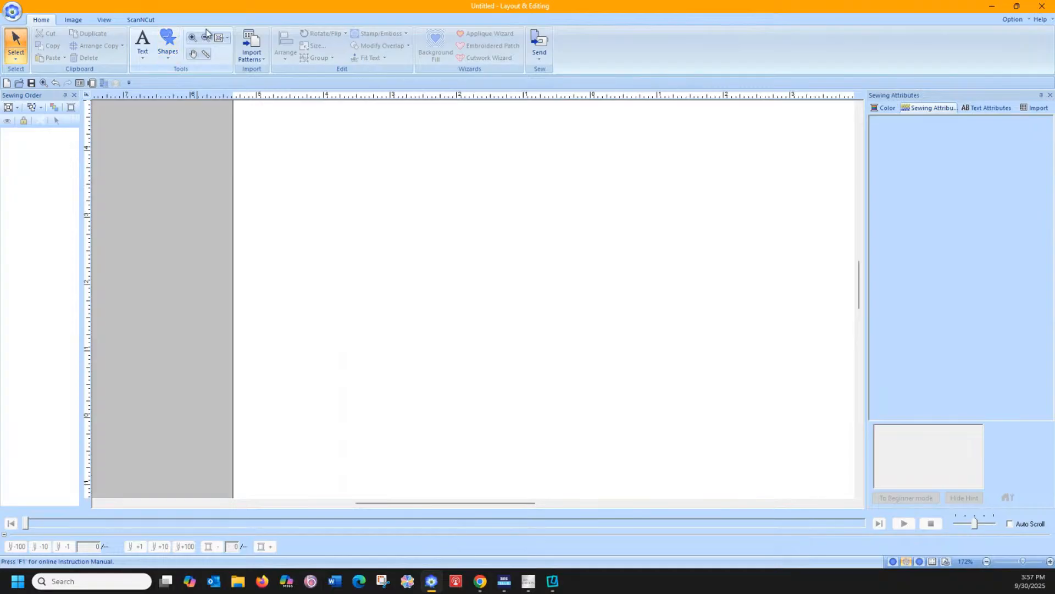
# Import the bunny fbl.fcm cutting file and move the bunny design up on the page.
pyautogui.click(73, 20)
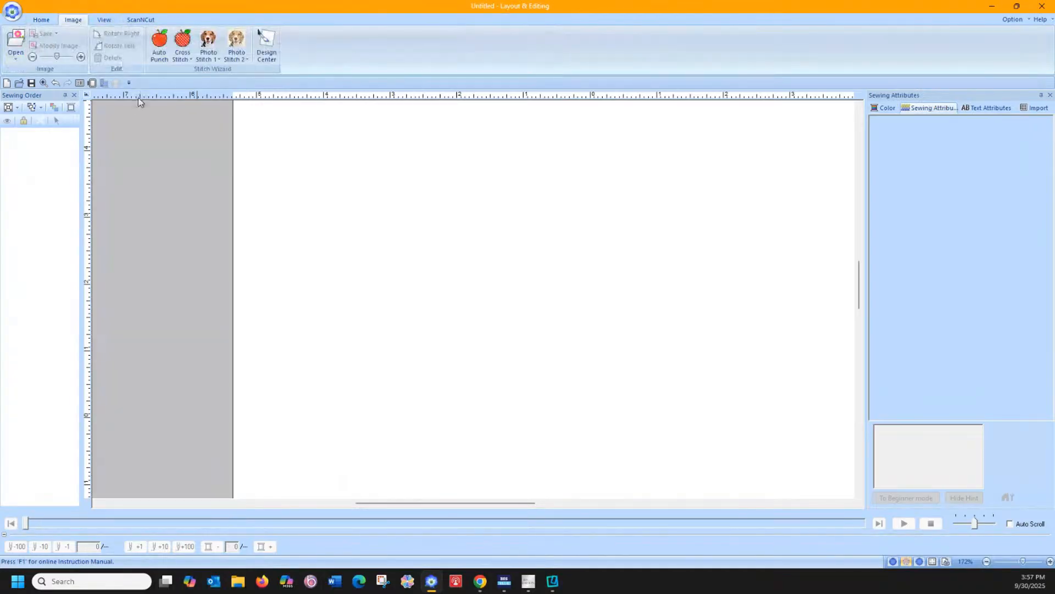
pyautogui.click(141, 21)
pyautogui.click(72, 54)
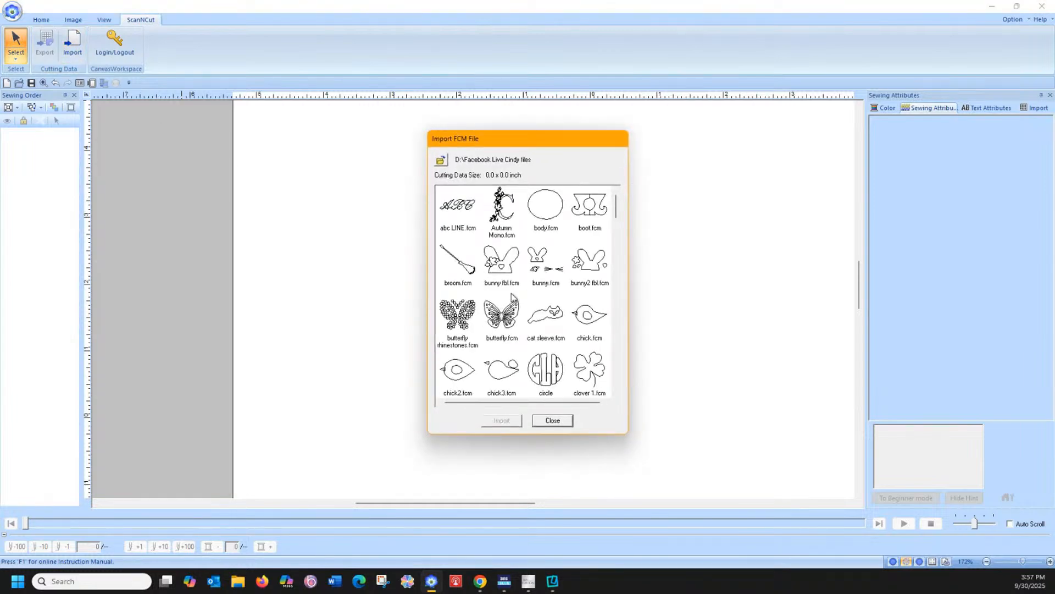
pyautogui.click(506, 270)
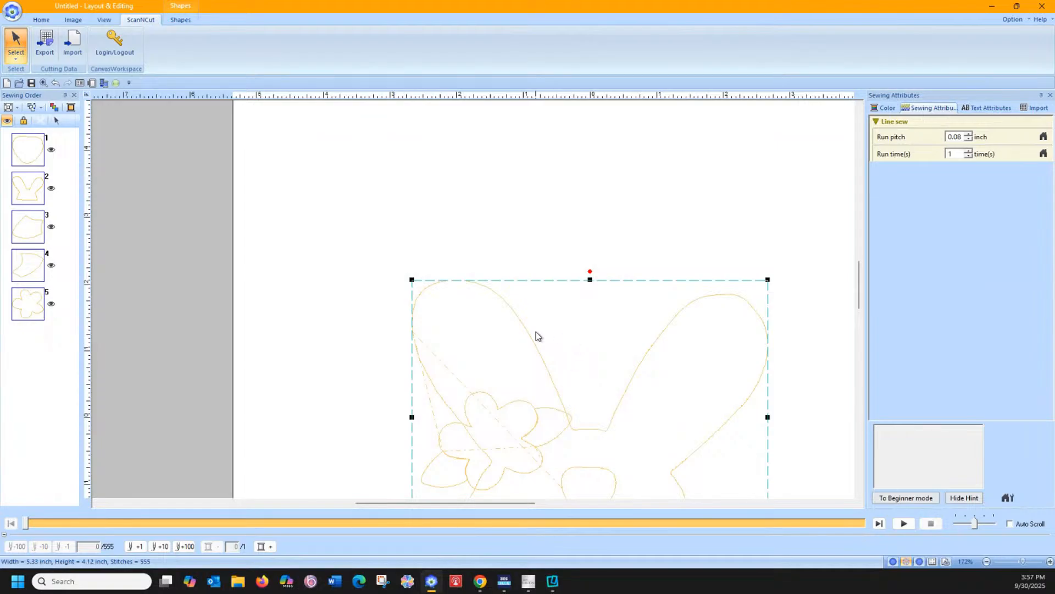
pyautogui.moveTo(528, 336); pyautogui.dragTo(514, 217)
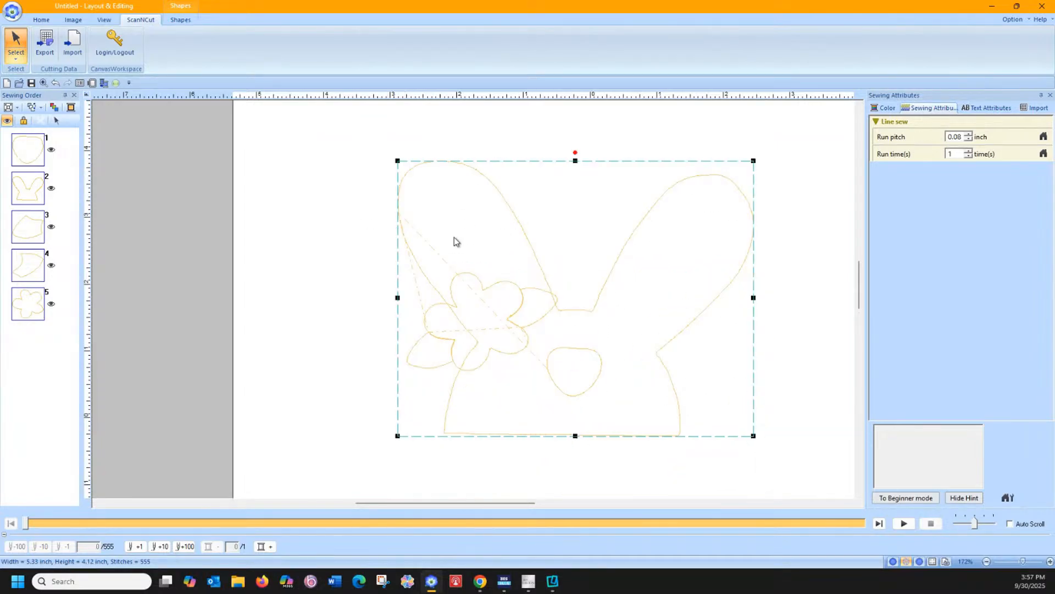
# Ungroup the imported bunny design into separate shapes and clear the selection.
pyautogui.rightClick(414, 255)
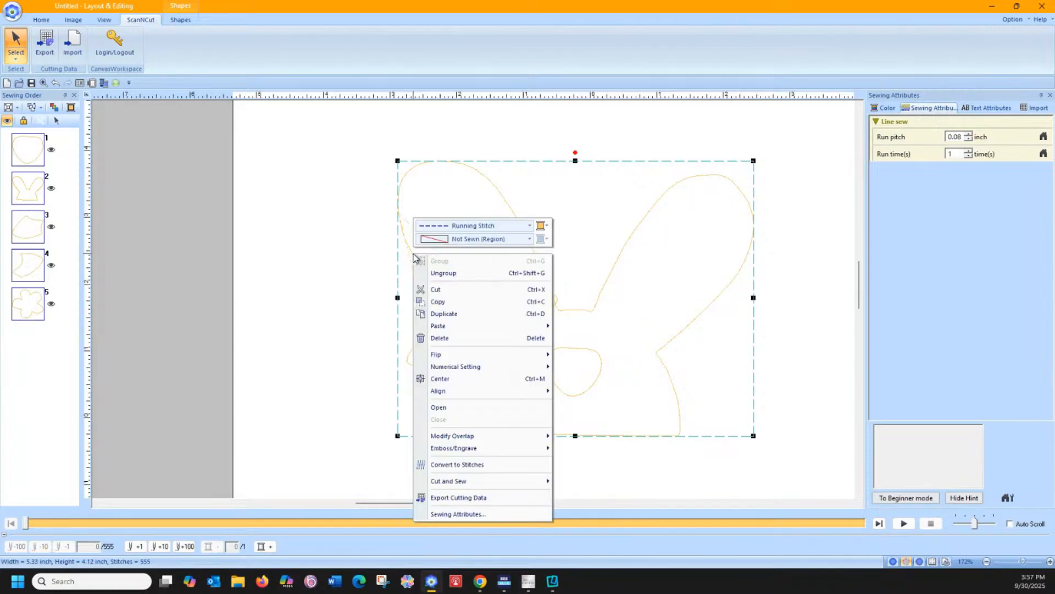
pyautogui.click(428, 271)
pyautogui.click(371, 268)
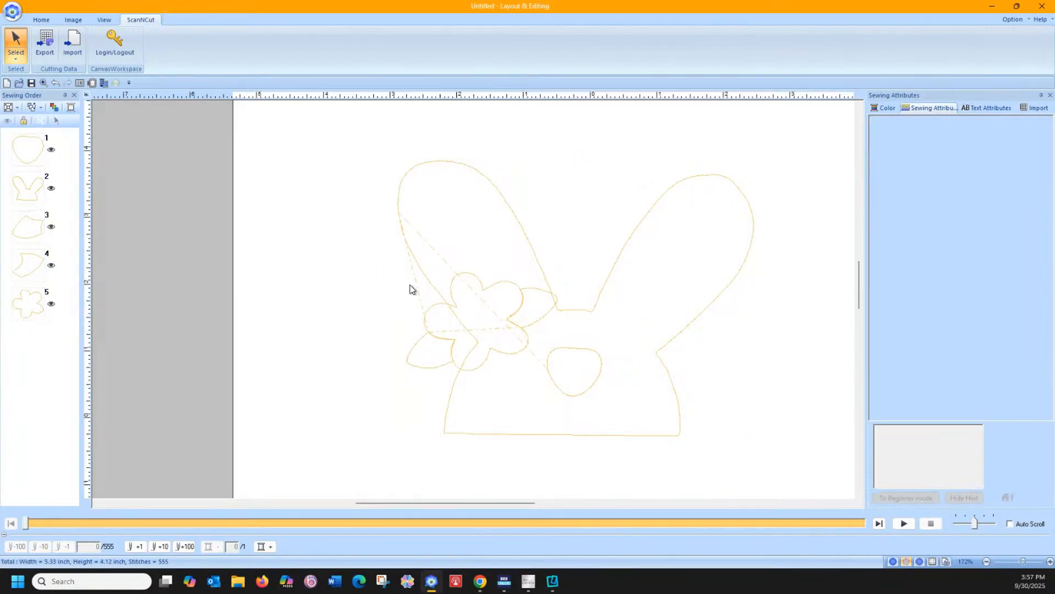
# Select the flower beside the bunny's ear and set its region to Fill Stitch.
pyautogui.click(451, 293)
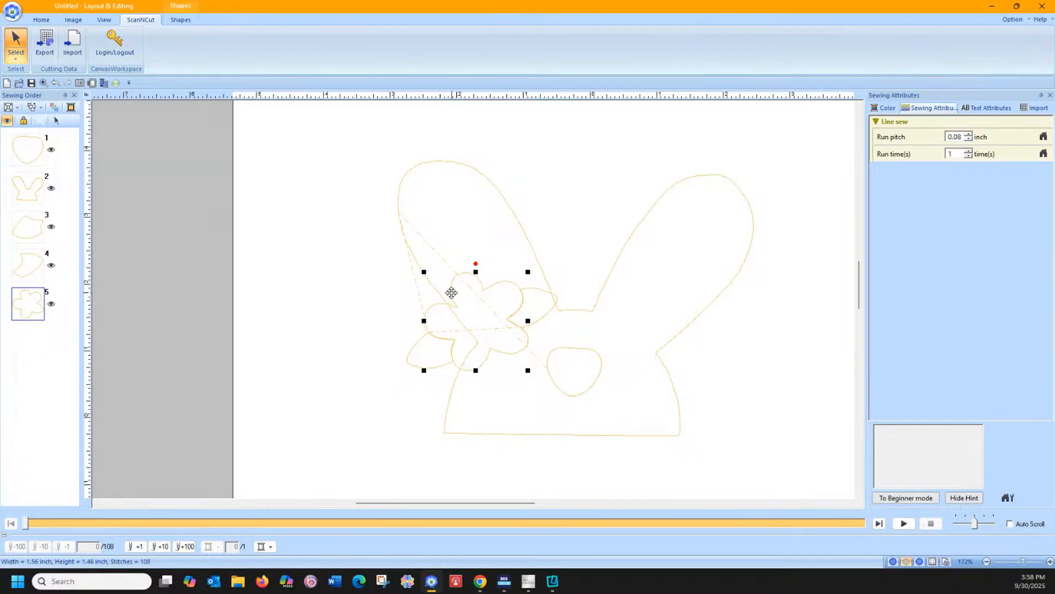
pyautogui.click(41, 19)
pyautogui.click(179, 20)
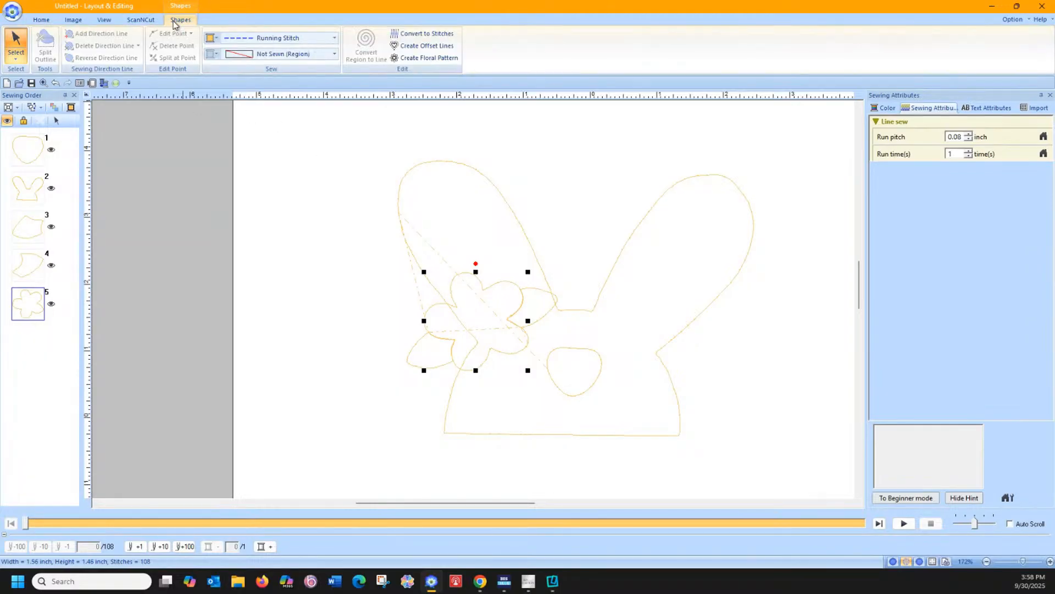
pyautogui.click(238, 54)
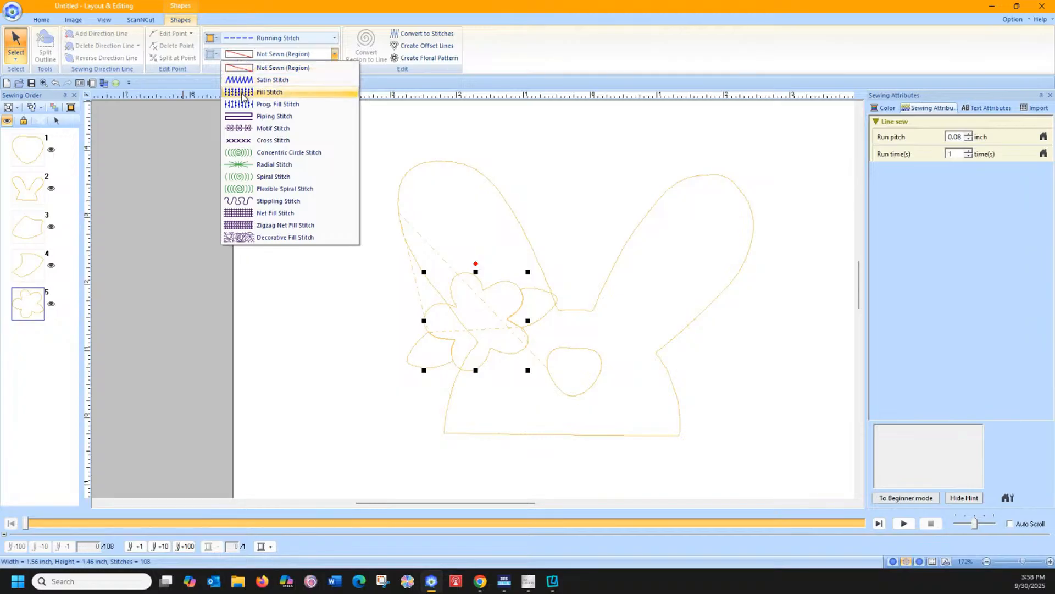
pyautogui.click(270, 91)
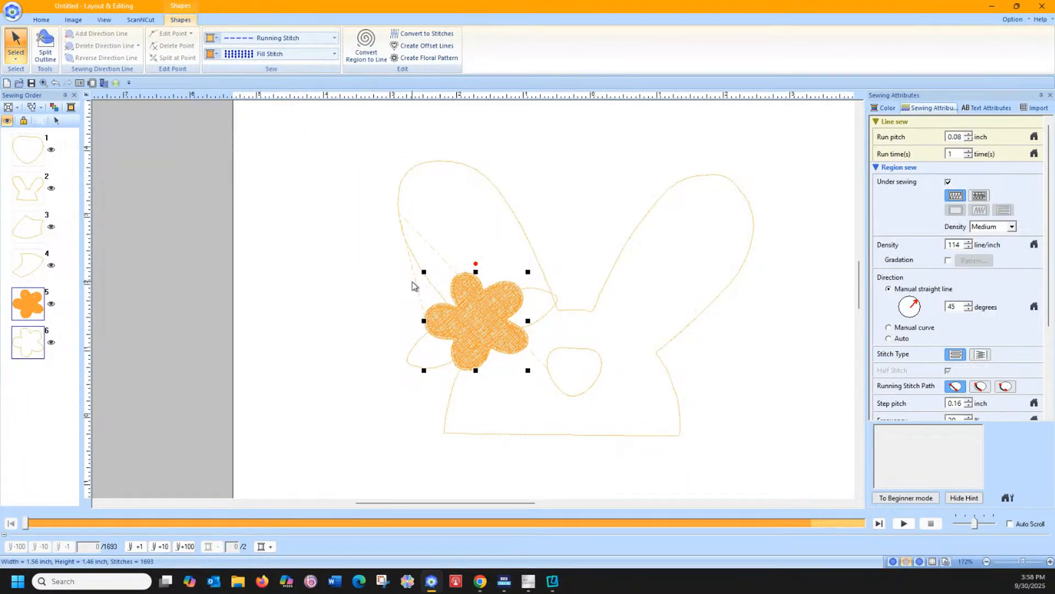
# Set the regions of both leaves beside the flower to Fill Stitch, colour them dark green and clear the selection.
pyautogui.click(414, 348)
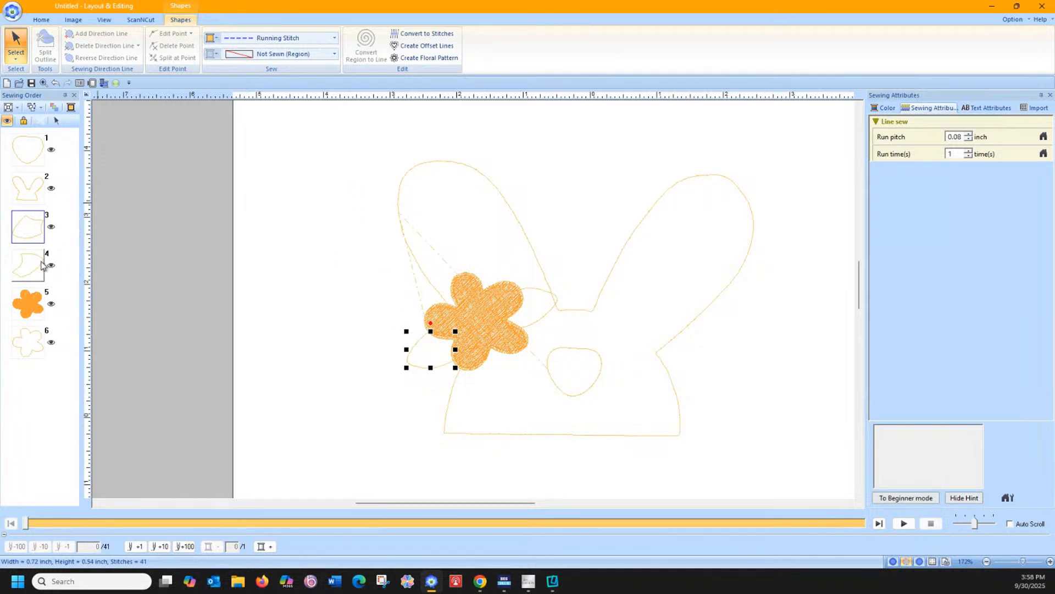
pyautogui.keyDown('ctrl'); pyautogui.click(43, 266); pyautogui.keyUp('ctrl')
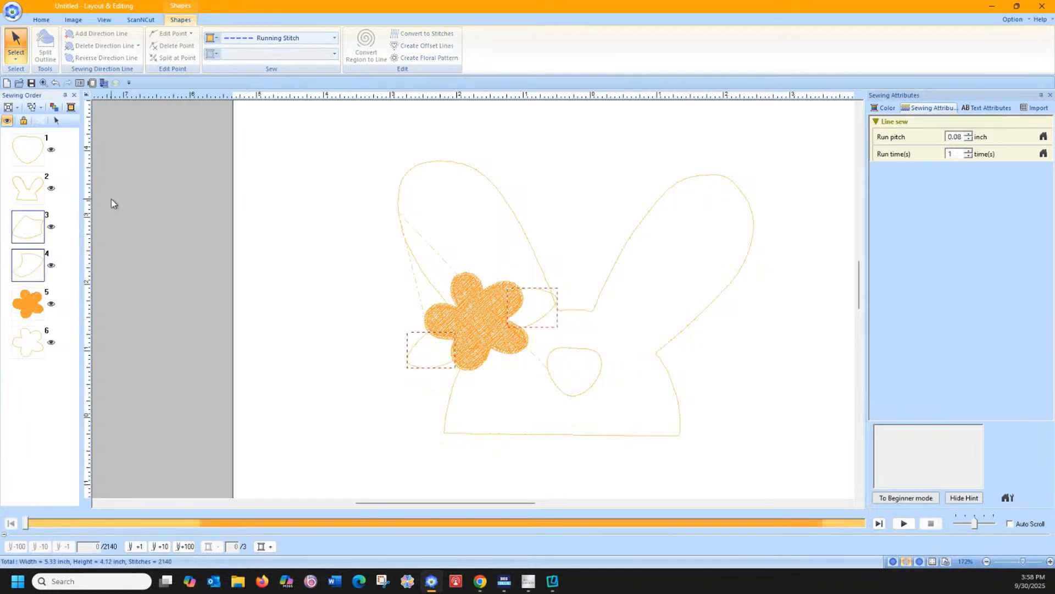
pyautogui.click(58, 123)
pyautogui.click(274, 55)
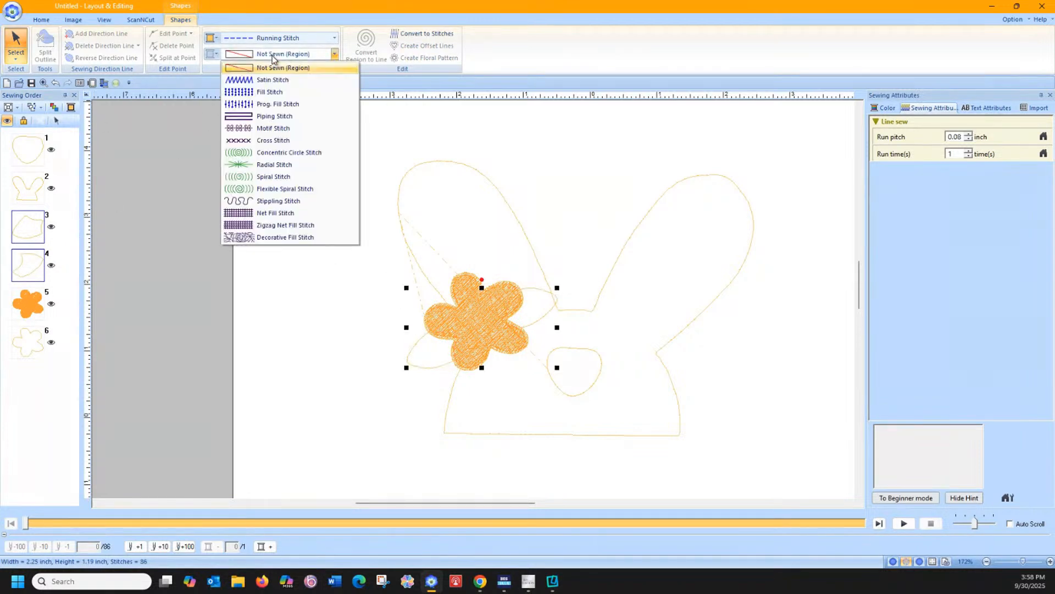
pyautogui.click(273, 91)
pyautogui.click(215, 54)
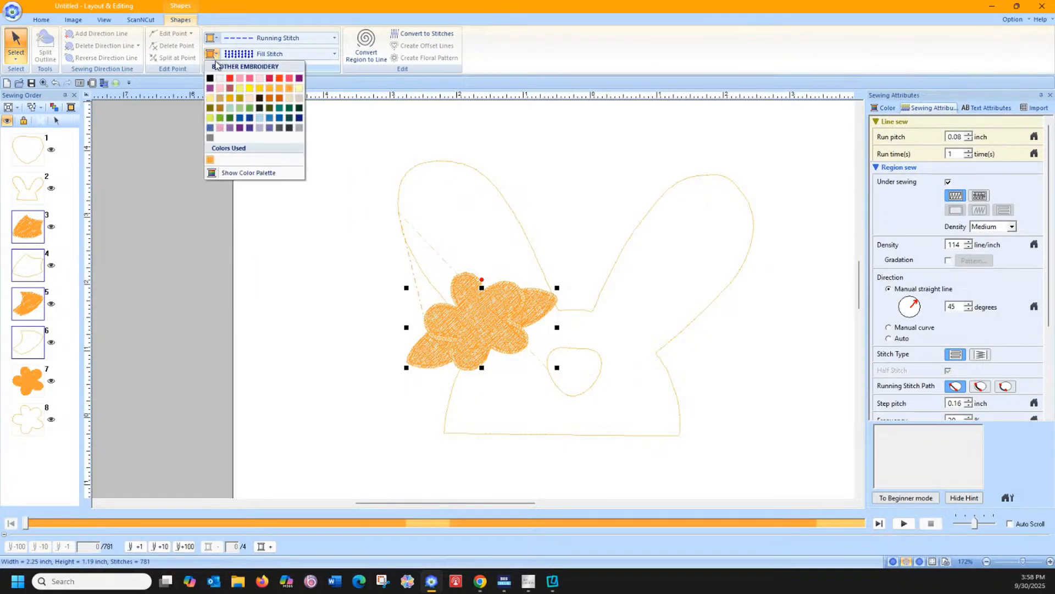
pyautogui.click(230, 119)
pyautogui.click(282, 225)
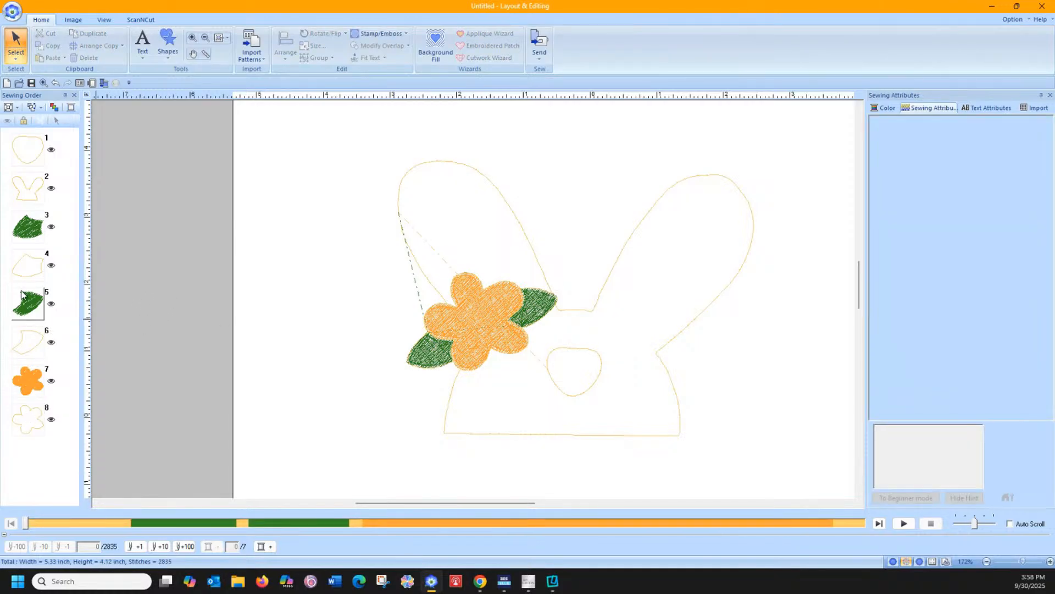
# Set the bunny's nose region to Fill Stitch and colour the fill black.
pyautogui.click(38, 154)
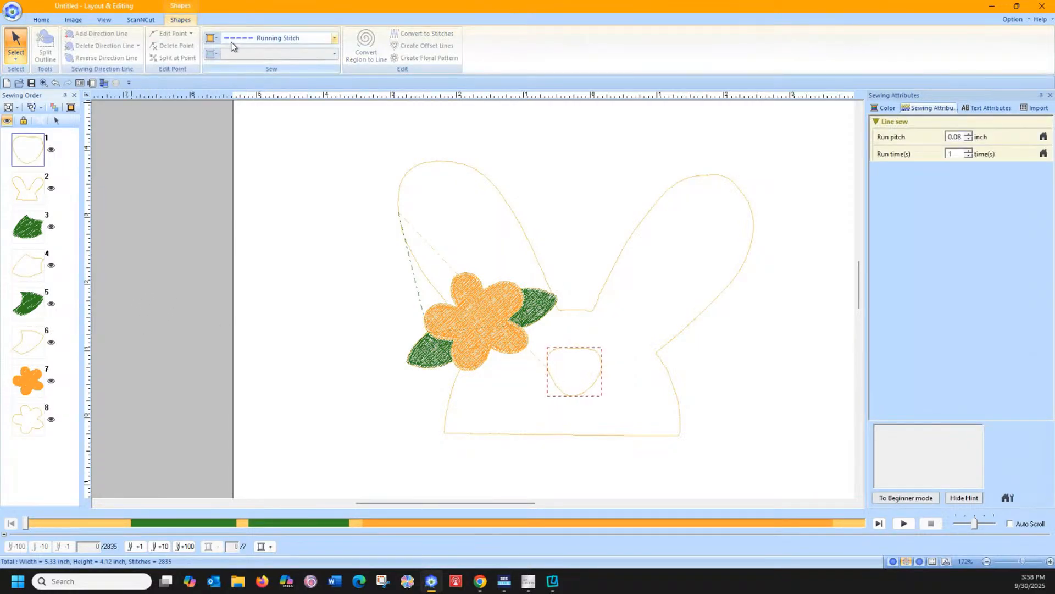
pyautogui.click(57, 120)
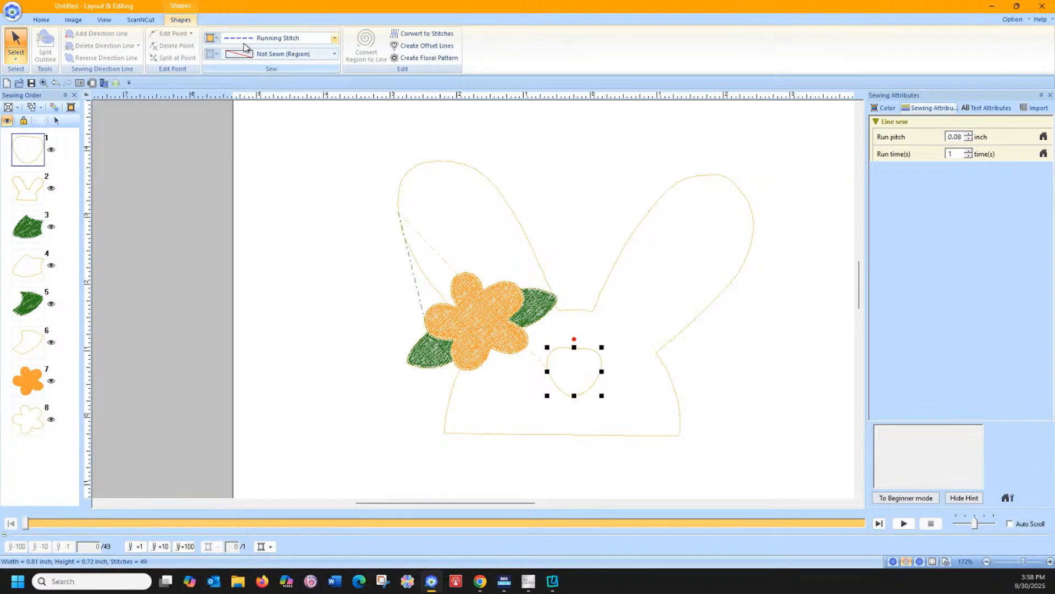
pyautogui.click(246, 53)
pyautogui.click(248, 90)
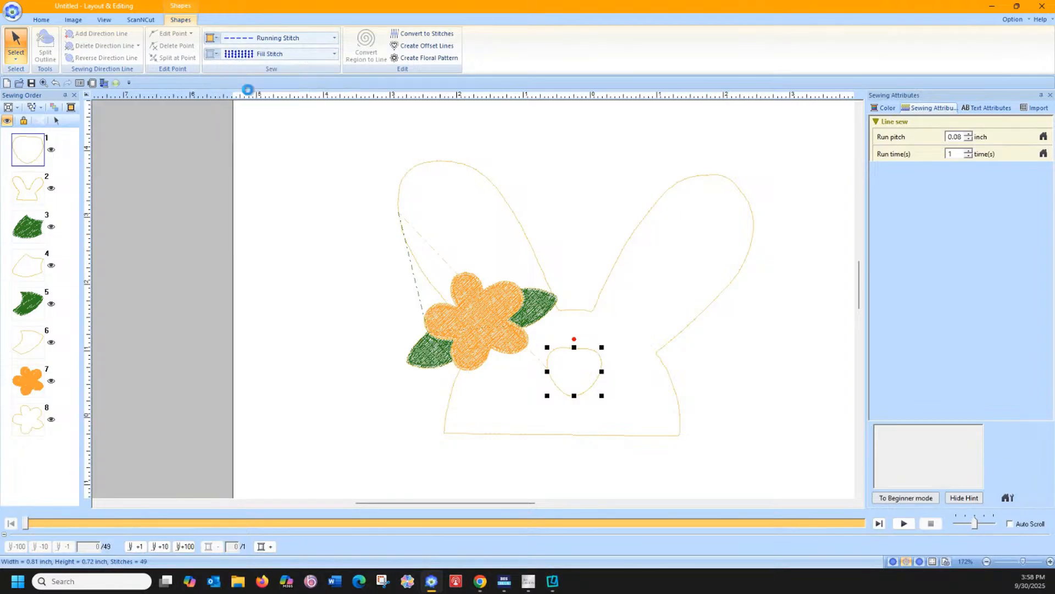
pyautogui.click(217, 56)
pyautogui.click(209, 79)
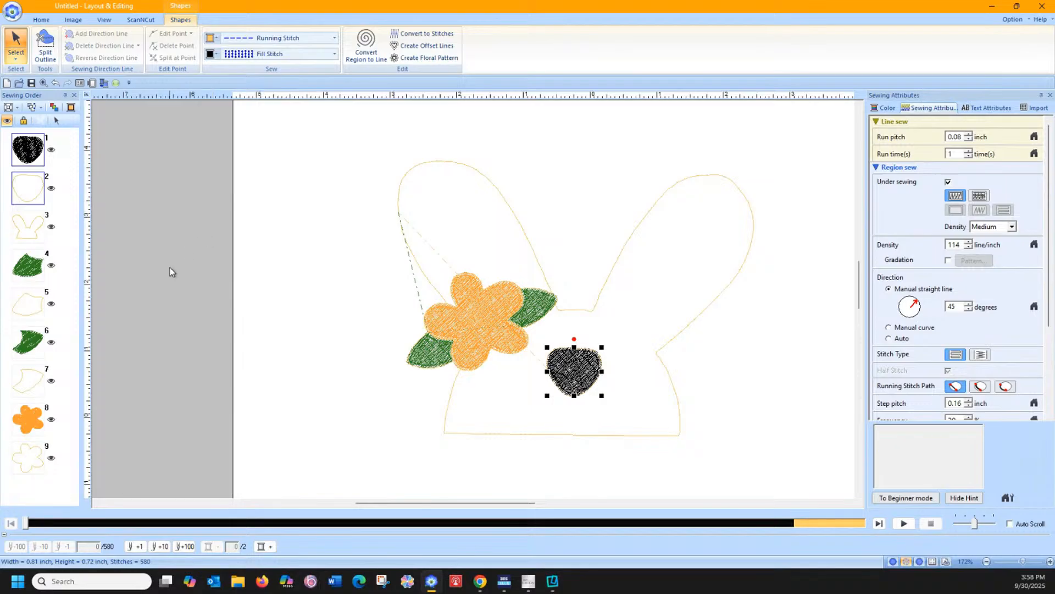
# Set the bunny head's region to Fill Stitch, colour the fill pale yellow and clear the selection.
pyautogui.click(40, 228)
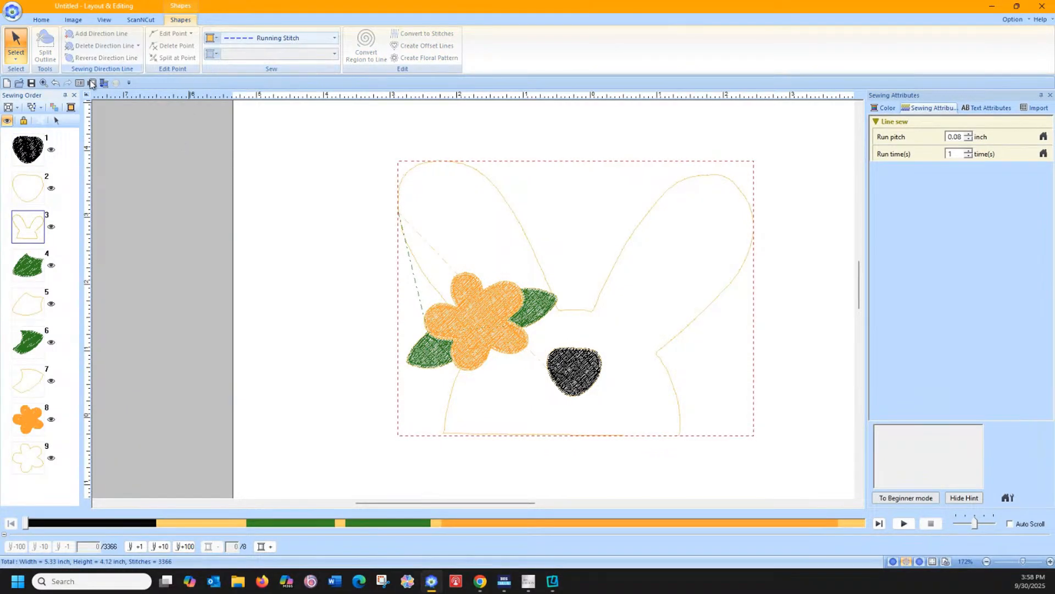
pyautogui.click(305, 56)
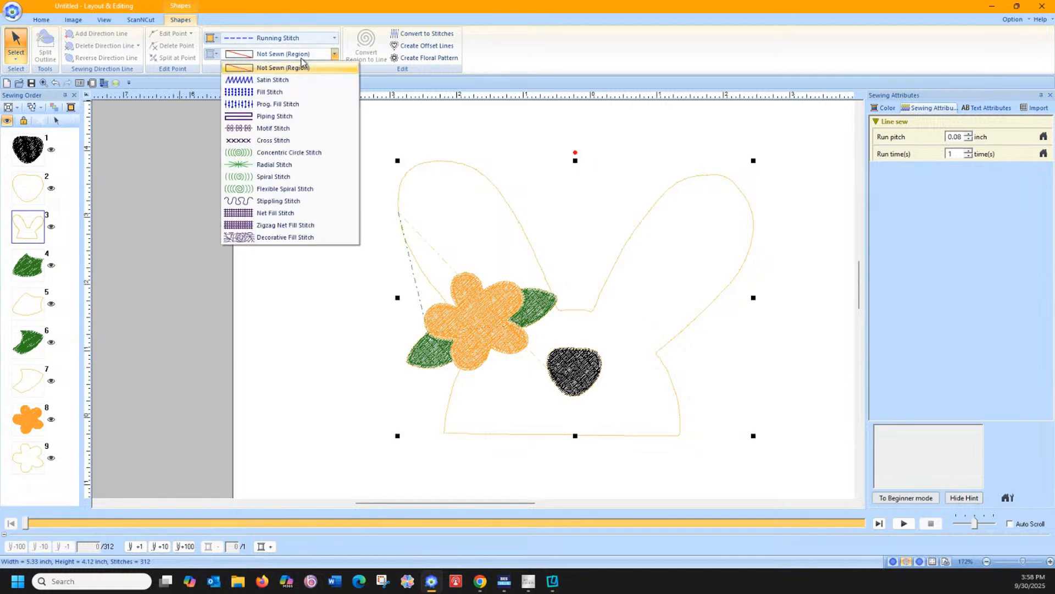
pyautogui.click(296, 92)
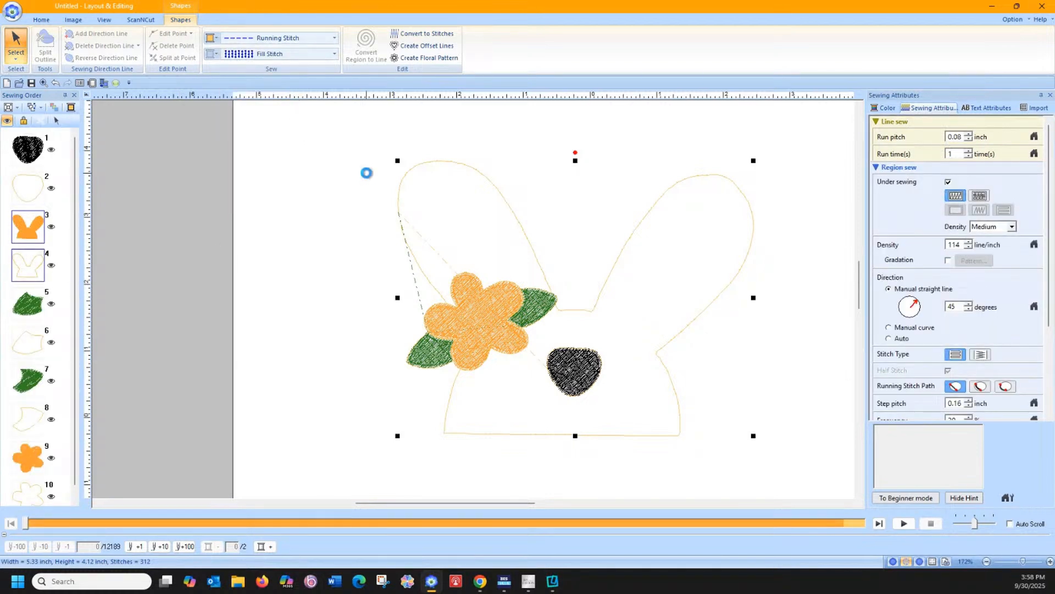
pyautogui.click(216, 55)
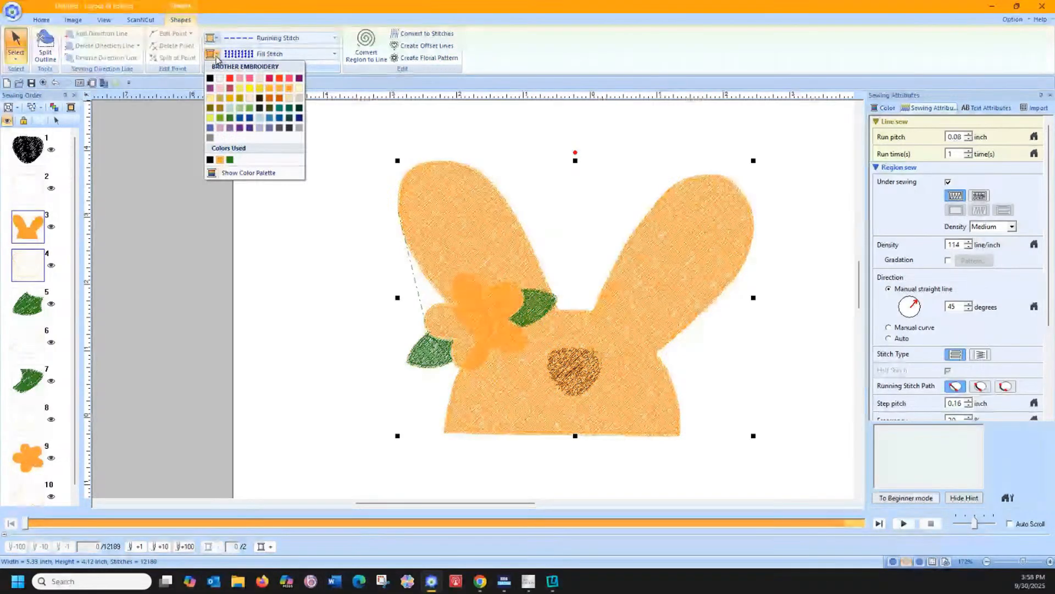
pyautogui.click(212, 99)
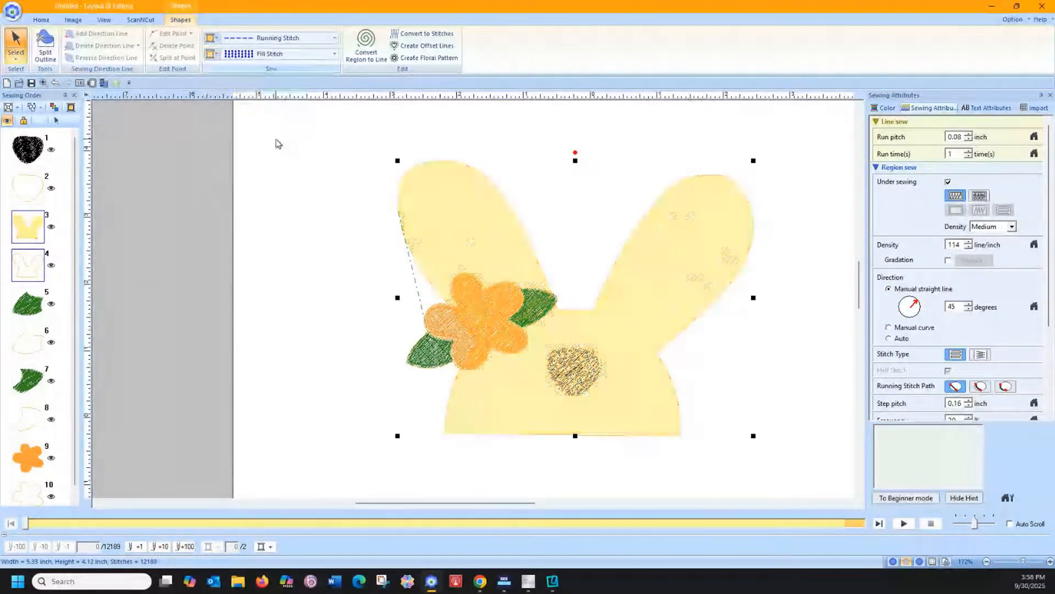
pyautogui.click(275, 144)
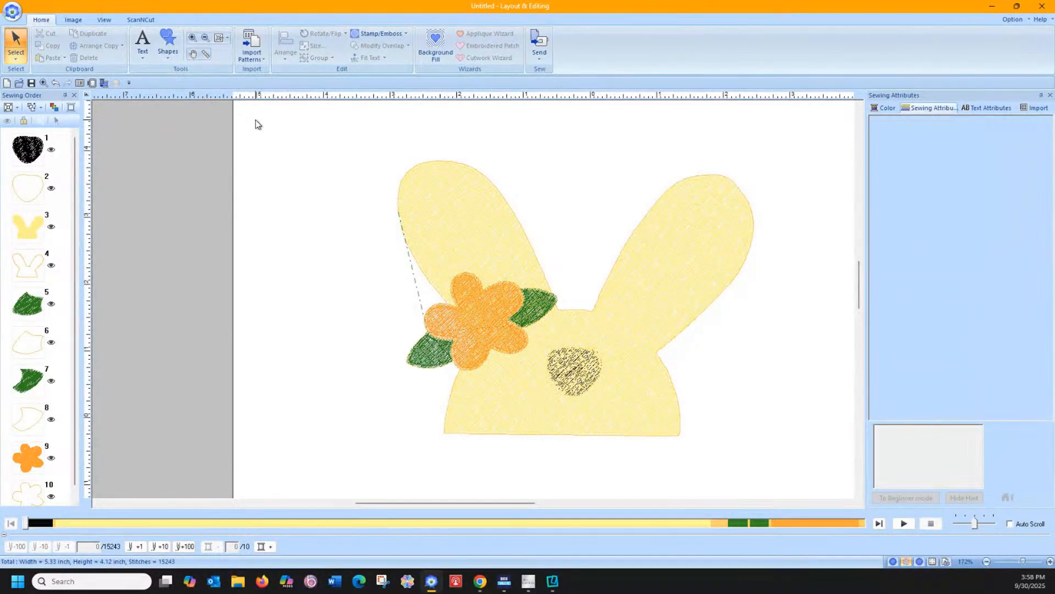
# Move the nose behind the bunny head in the sewing order so that it sews on top, and clear the selection.
pyautogui.moveTo(352, 148); pyautogui.dragTo(572, 335)
pyautogui.click(23, 156)
pyautogui.moveTo(23, 156); pyautogui.dragTo(29, 278)
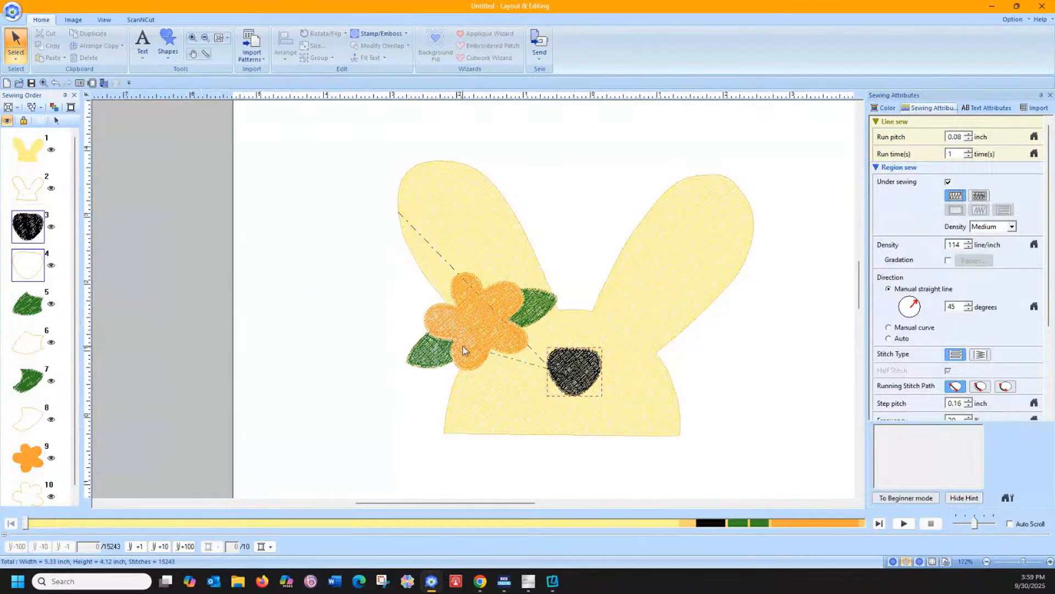
pyautogui.click(321, 315)
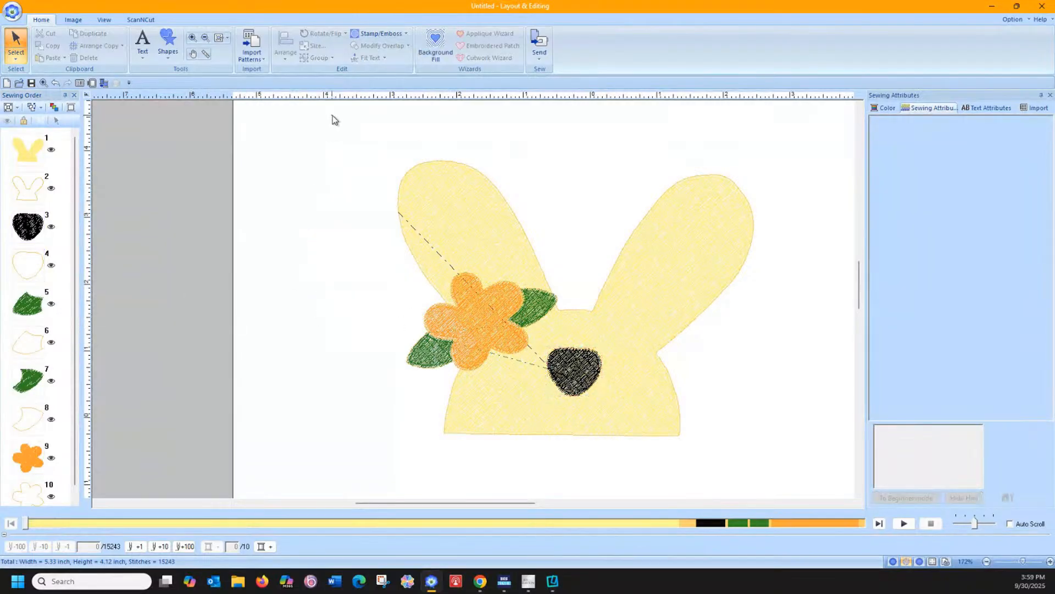
# Select the entire bunny-and-flower design and remove the overlaps between its shapes.
pyautogui.moveTo(334, 120); pyautogui.dragTo(797, 497)
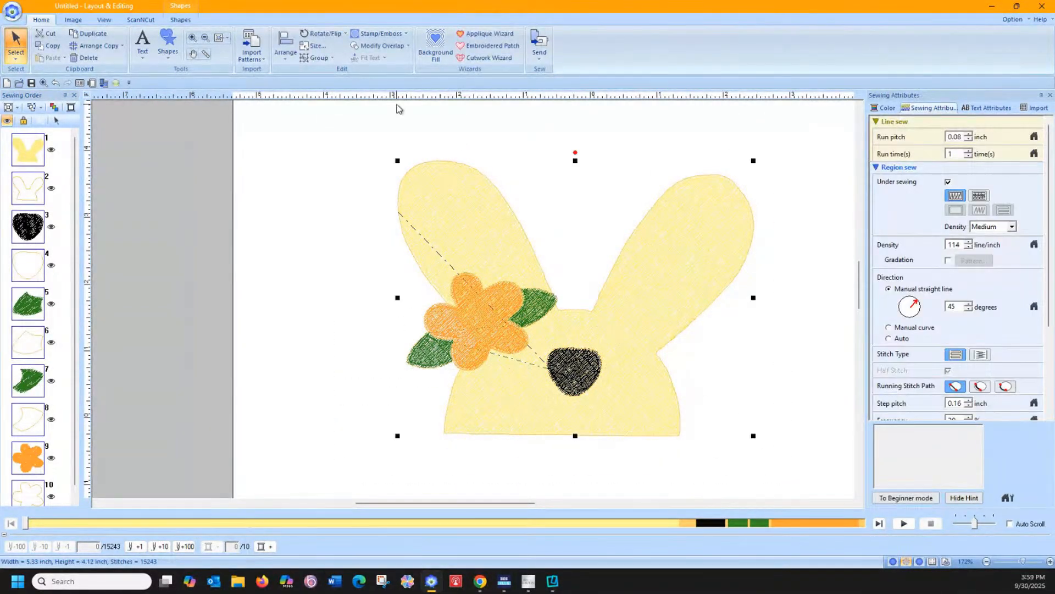
pyautogui.click(379, 46)
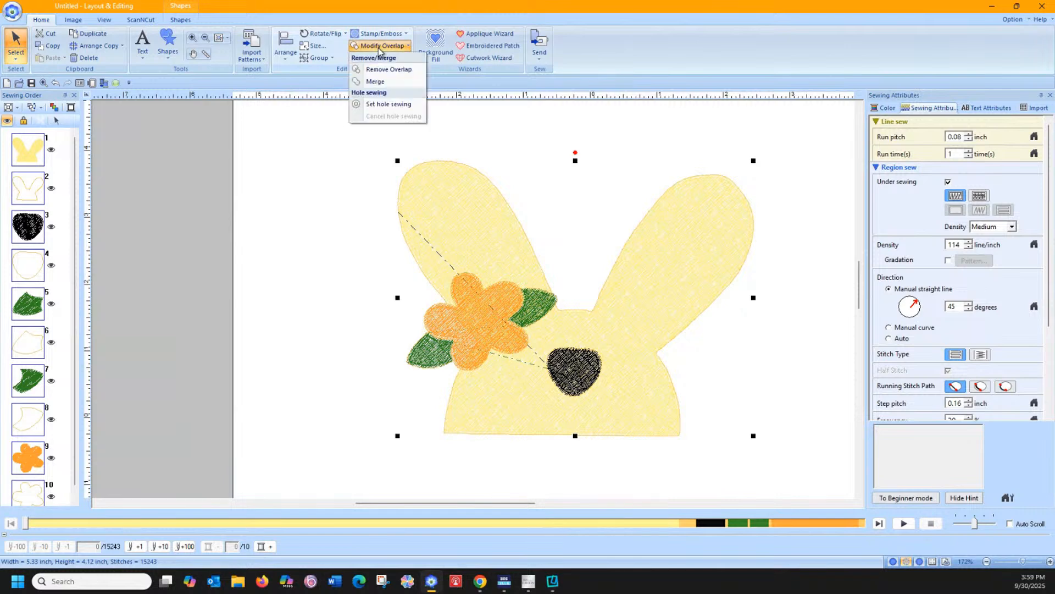
pyautogui.click(388, 69)
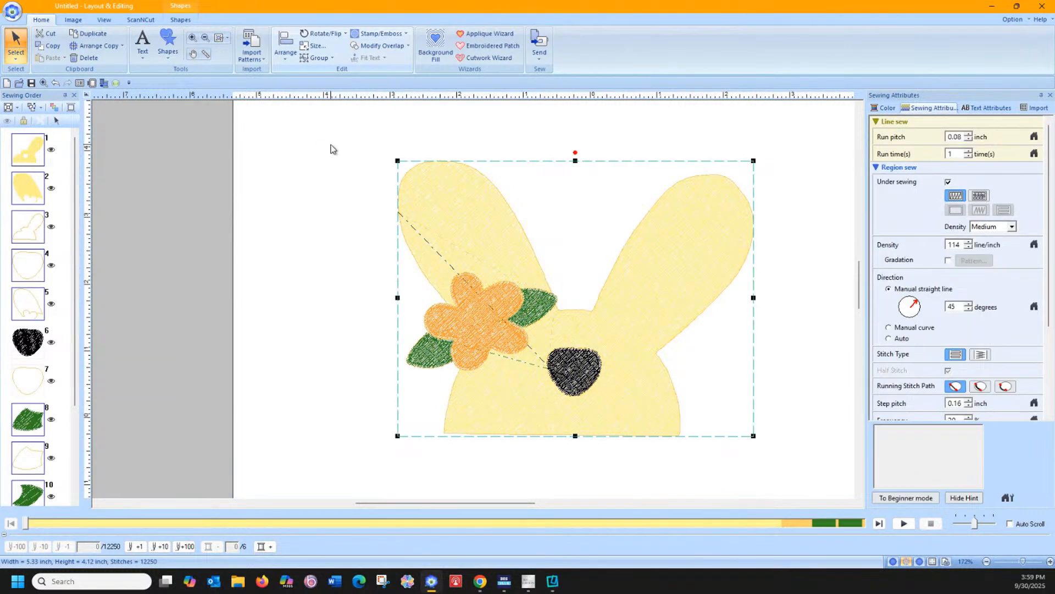
pyautogui.click(325, 219)
# Select the grouped bunny head pieces and ungroup them.
pyautogui.click(409, 234)
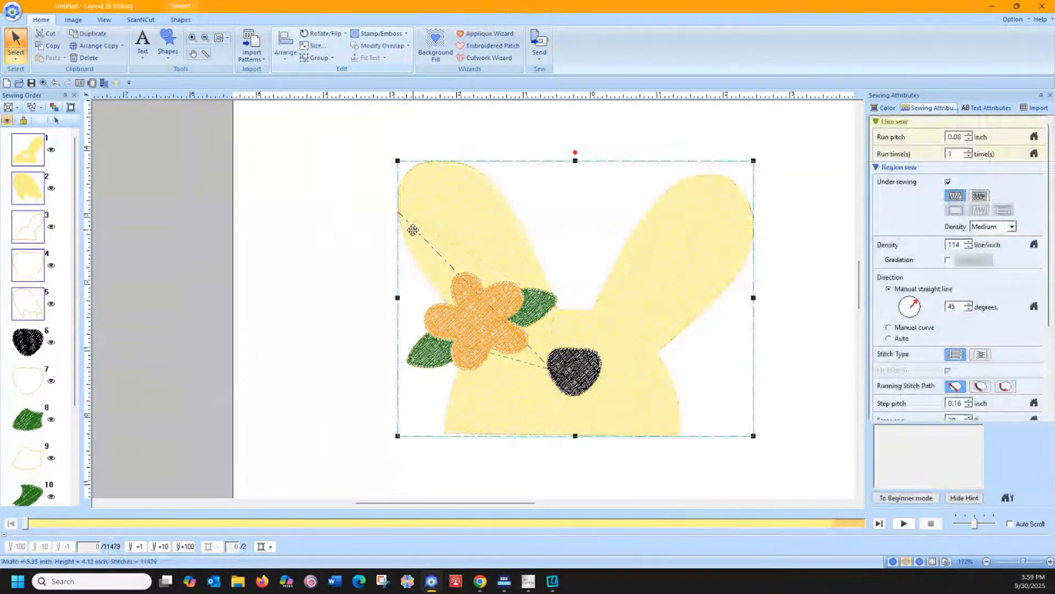
pyautogui.rightClick(411, 235)
pyautogui.click(423, 246)
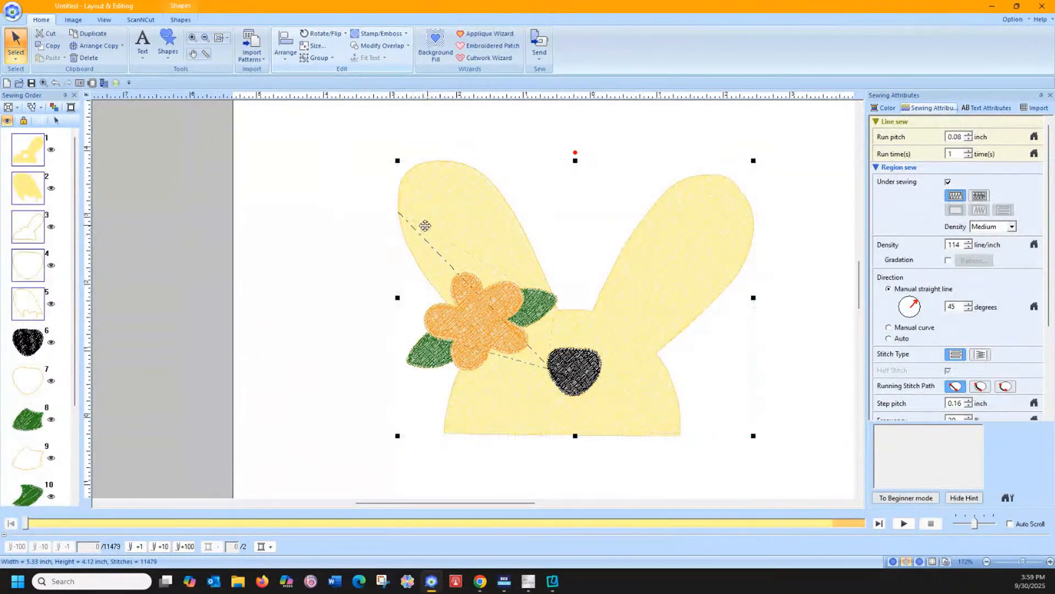
# Try the Applique Wizard on the selected bunny head pieces and undo it.
pyautogui.click(462, 34)
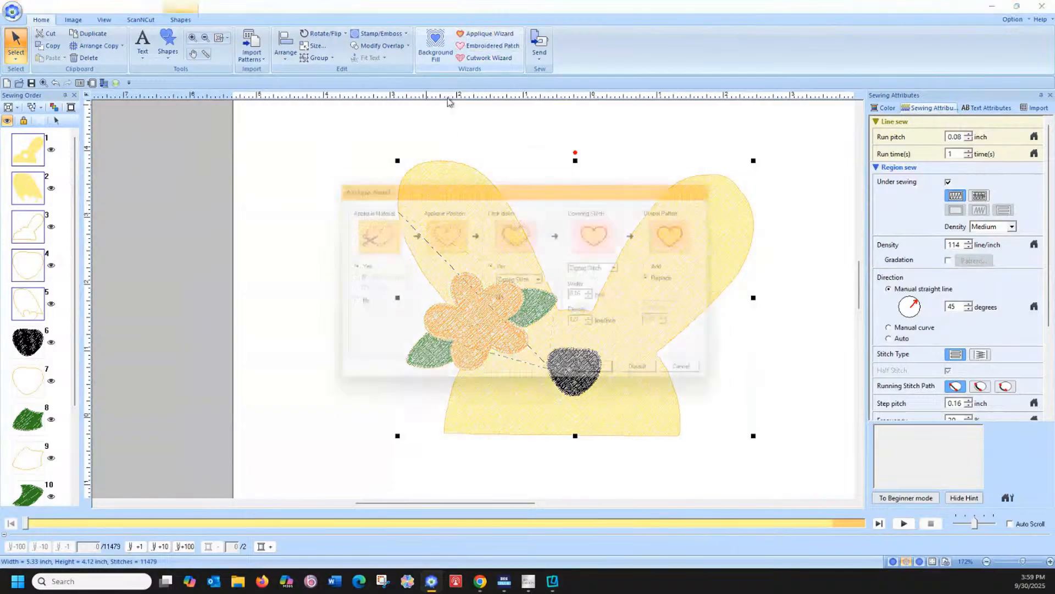
pyautogui.click(605, 377)
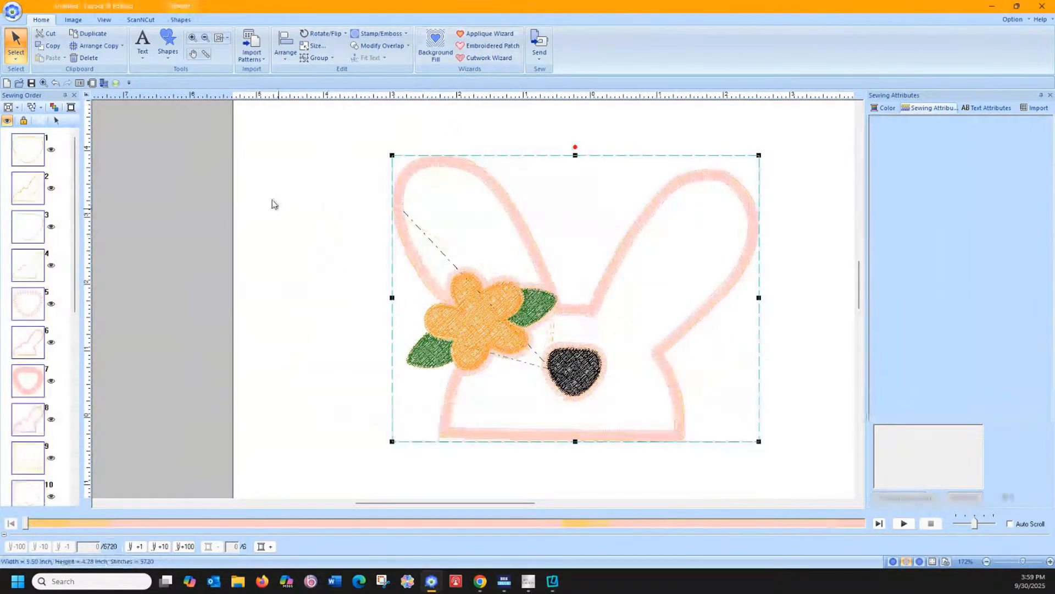
pyautogui.click(56, 83)
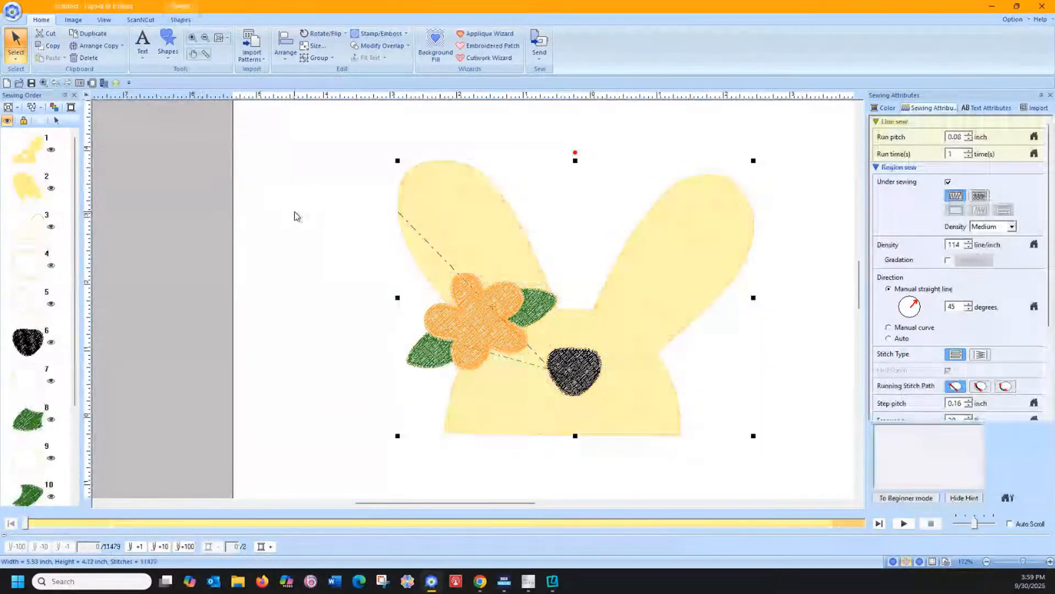
pyautogui.moveTo(322, 125); pyautogui.dragTo(732, 454)
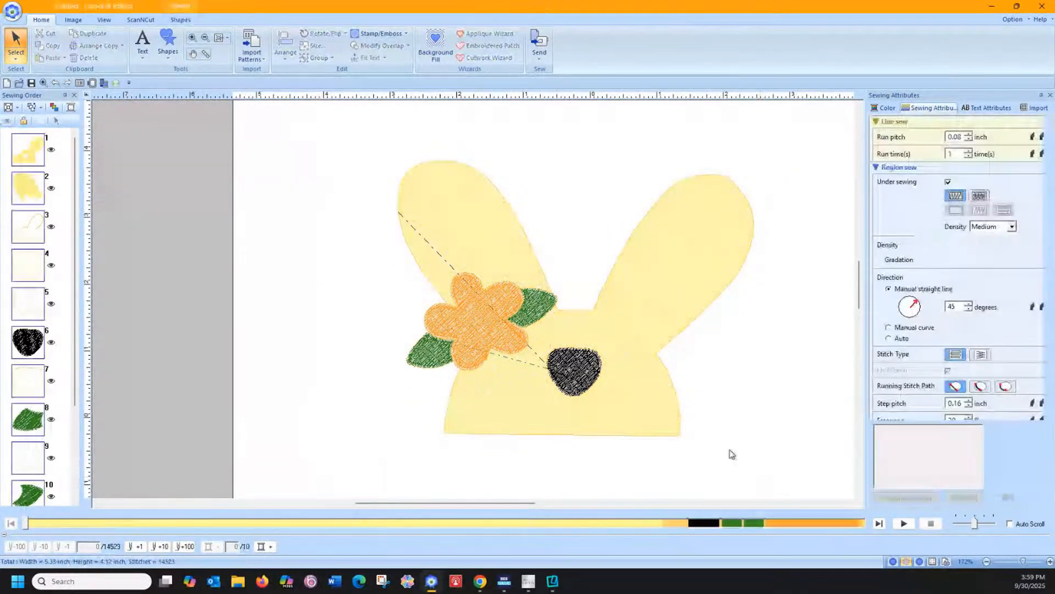
pyautogui.click(486, 34)
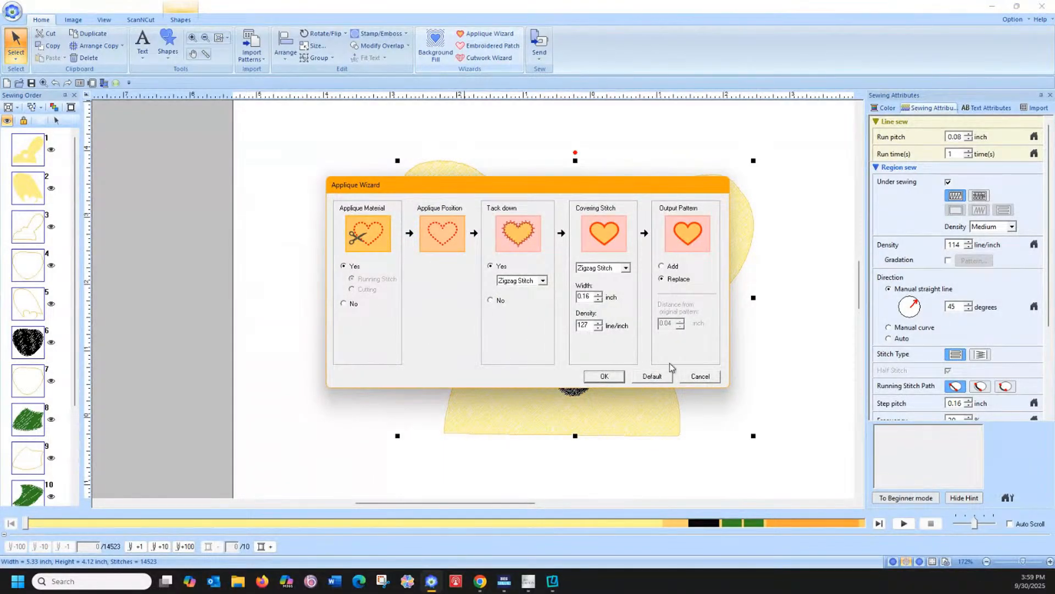
pyautogui.click(699, 377)
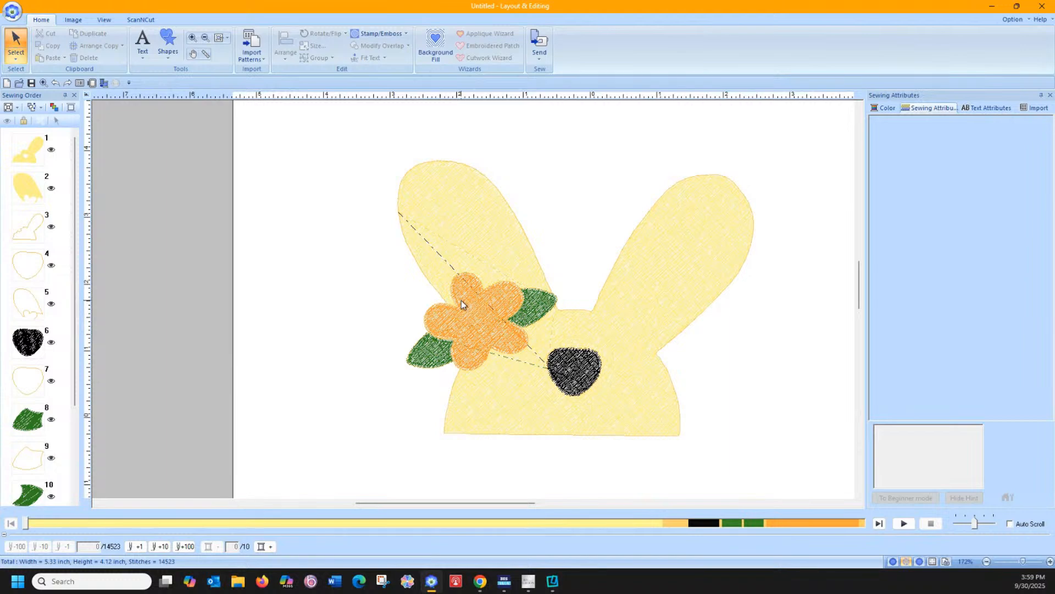
# Convert the flower and both leaves with the Applique Wizard, using a zigzag tack down and 0.16 inch zigzag covering stitch that replace the originals.
pyautogui.click(461, 301)
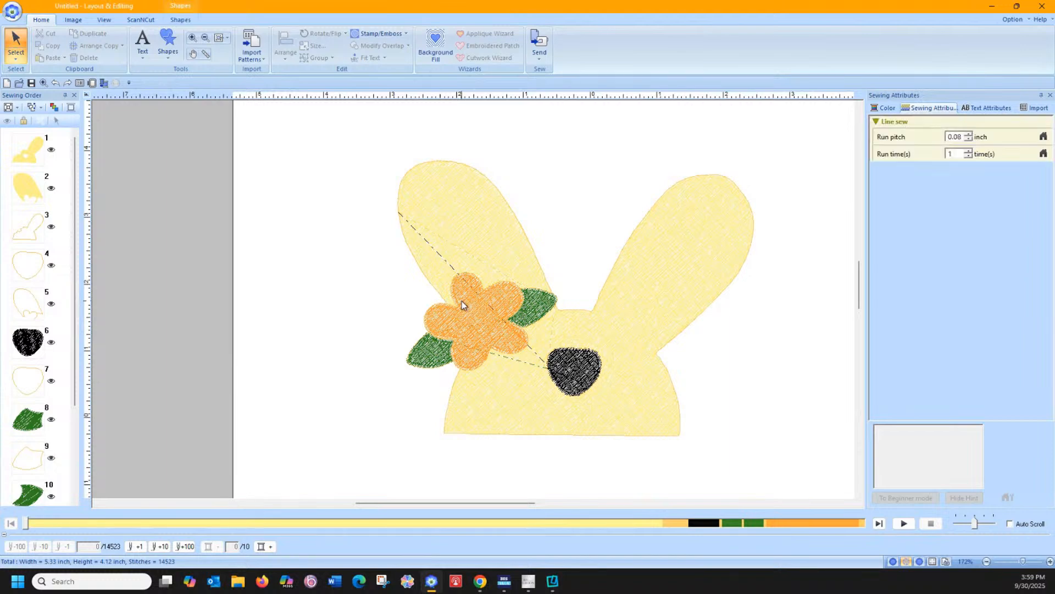
pyautogui.keyDown('ctrl'); pyautogui.click(423, 356); pyautogui.keyUp('ctrl')
pyautogui.keyDown('ctrl'); pyautogui.click(541, 307); pyautogui.keyUp('ctrl')
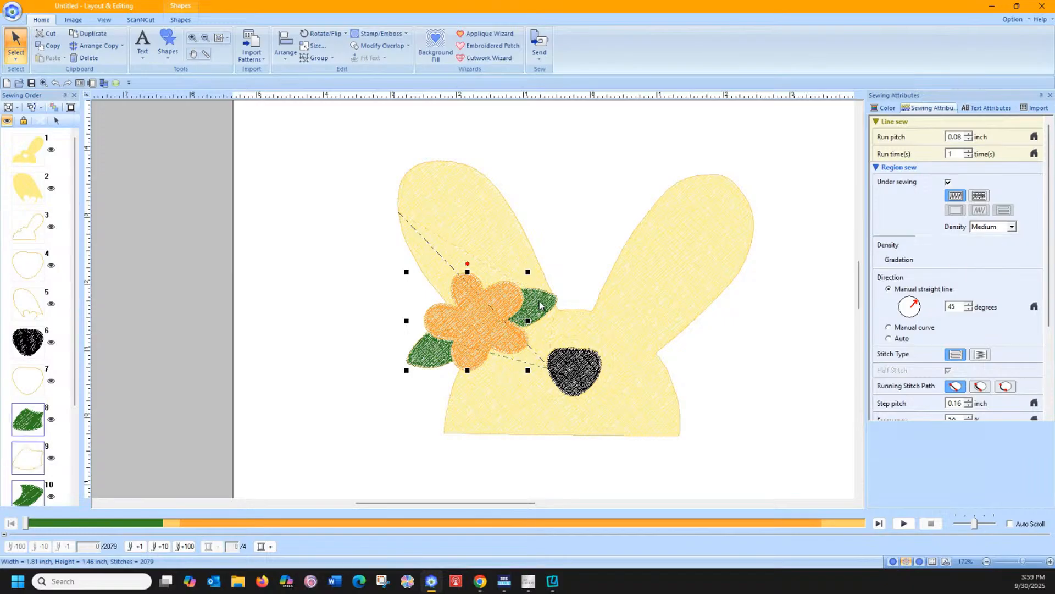
pyautogui.click(485, 33)
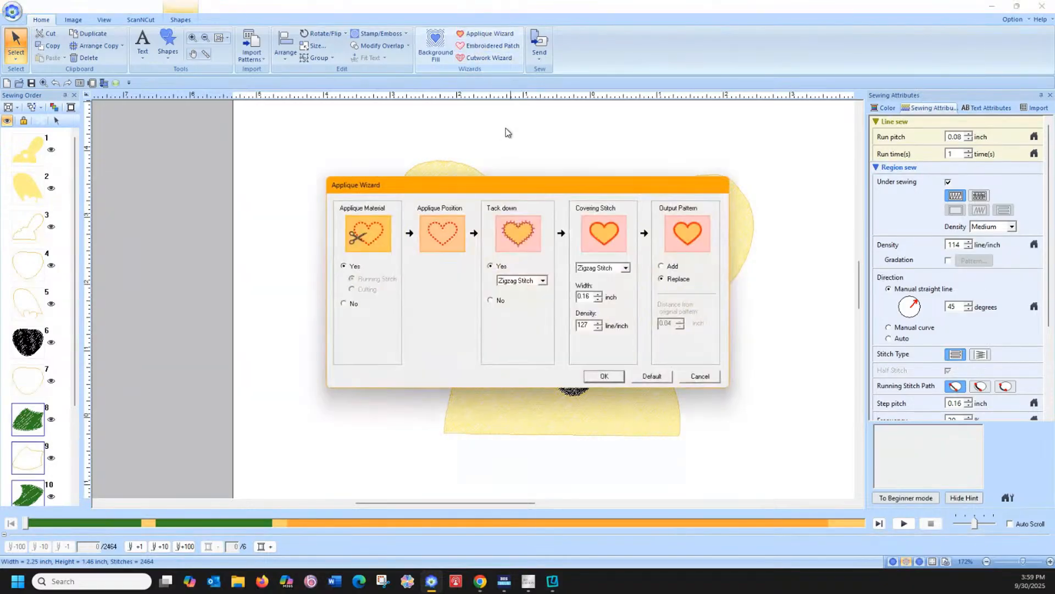
pyautogui.click(604, 377)
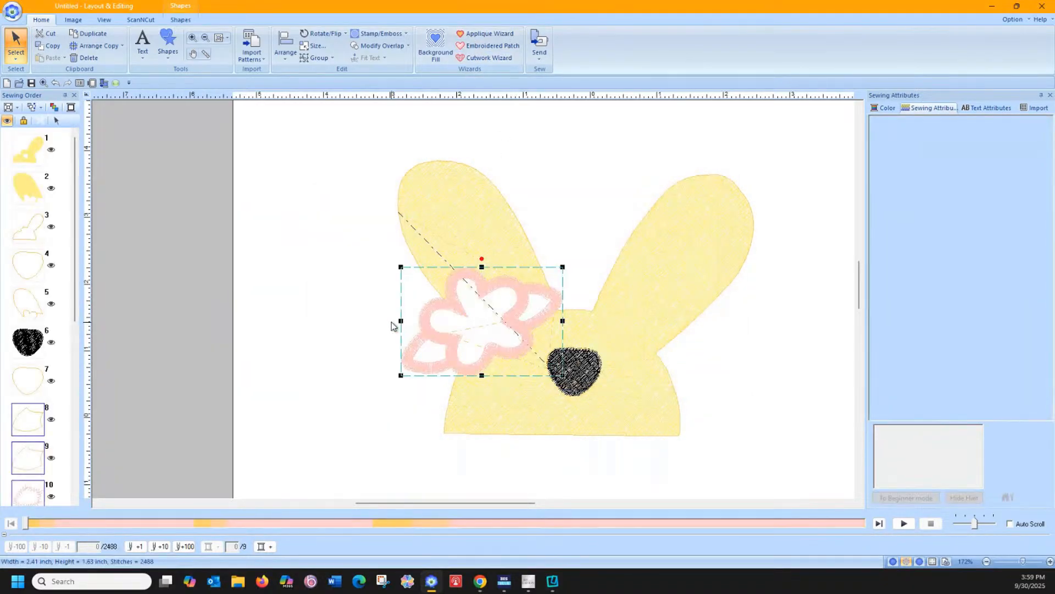
pyautogui.click(348, 319)
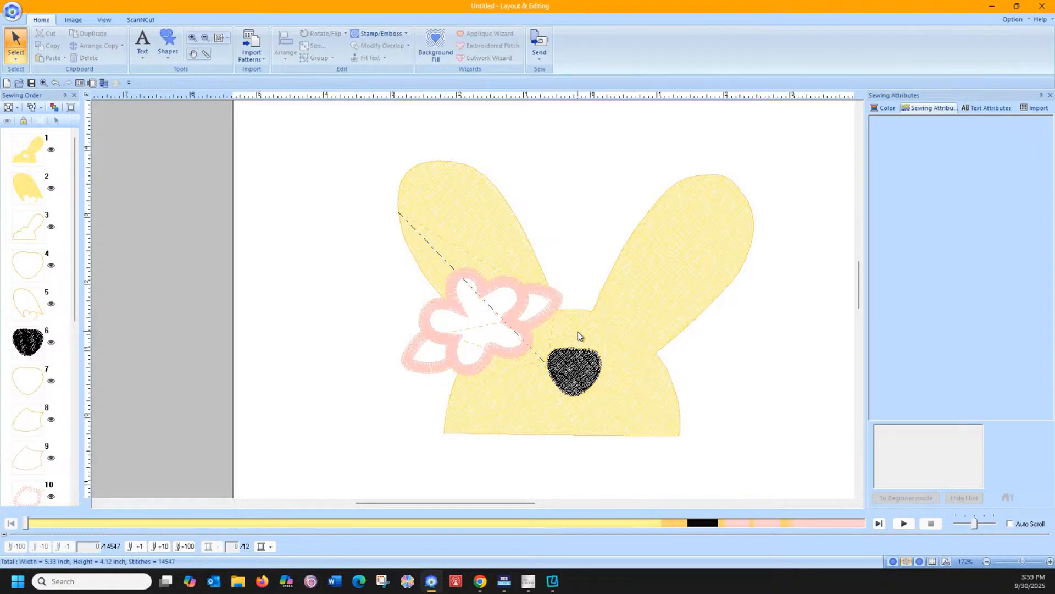
# Convert the bunny's face-and-ear piece and nose with the Applique Wizard, replacing the originals with a zigzag tack down and 0.16 inch zigzag covering stitch.
pyautogui.click(578, 331)
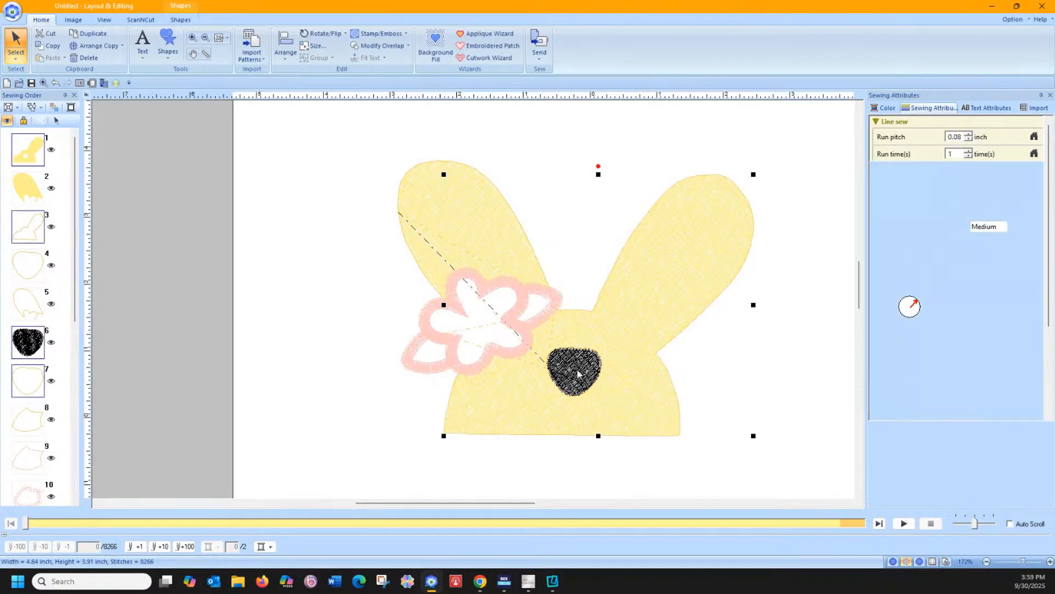
pyautogui.click(494, 34)
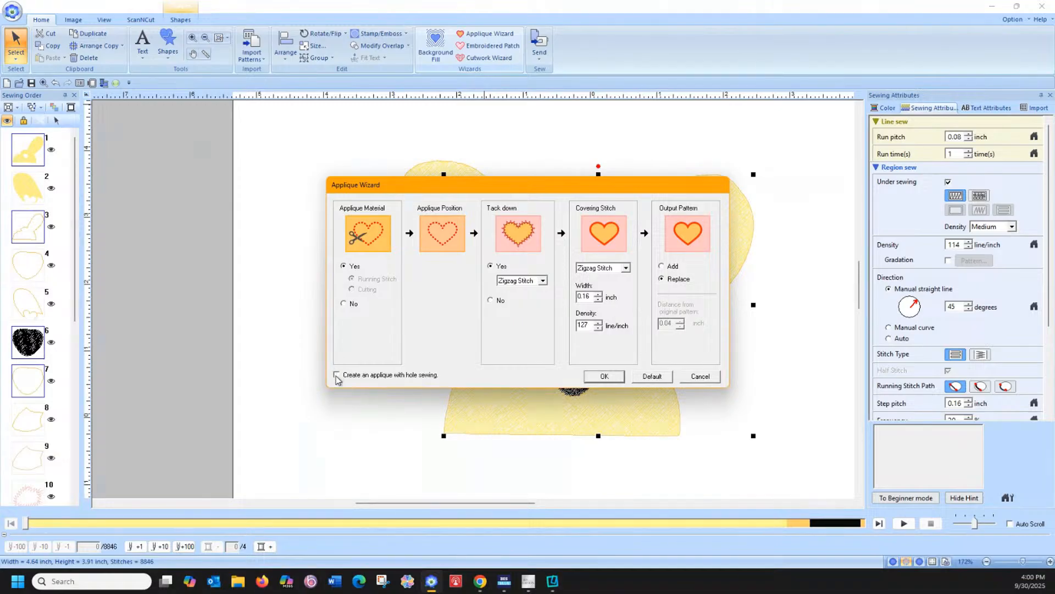
pyautogui.click(614, 379)
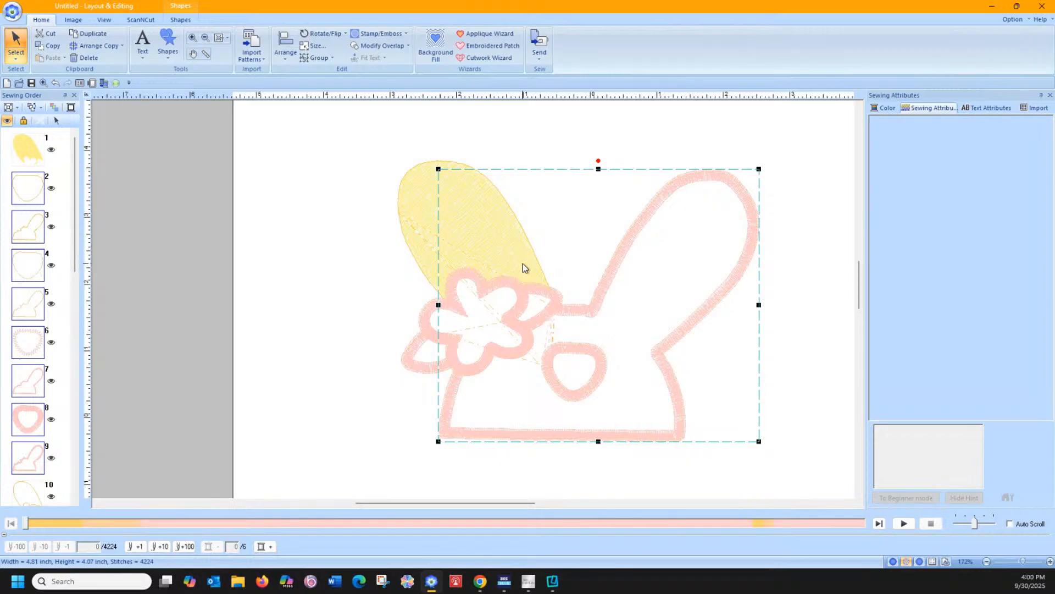
pyautogui.click(192, 38)
pyautogui.moveTo(528, 327); pyautogui.dragTo(667, 440)
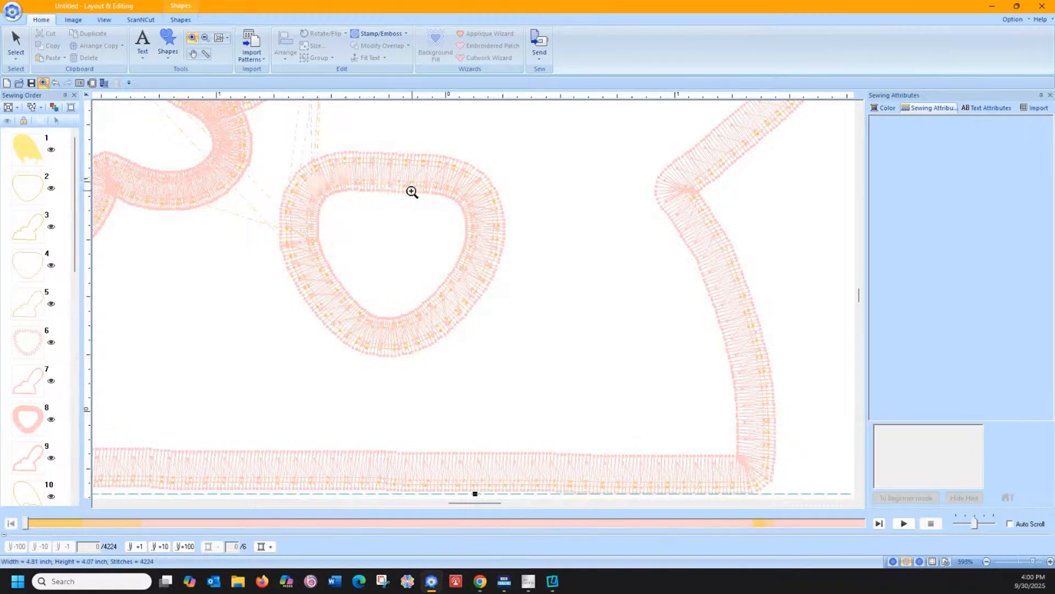
pyautogui.click(218, 37)
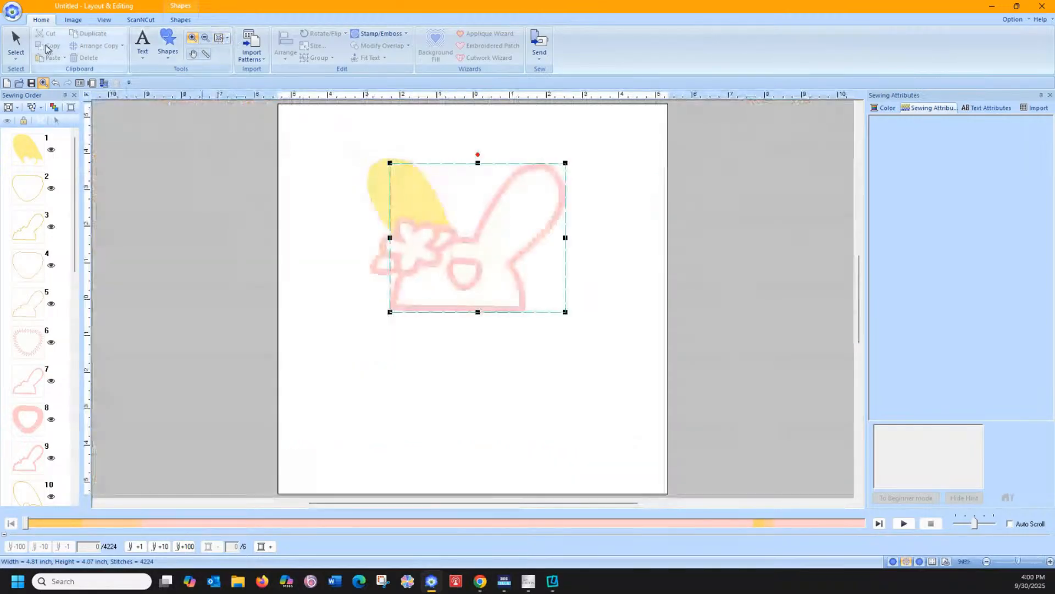
# Convert the remaining solid ear behind the flower into an appliqué with the Applique Wizard.
pyautogui.press('Escape')
pyautogui.click(379, 177)
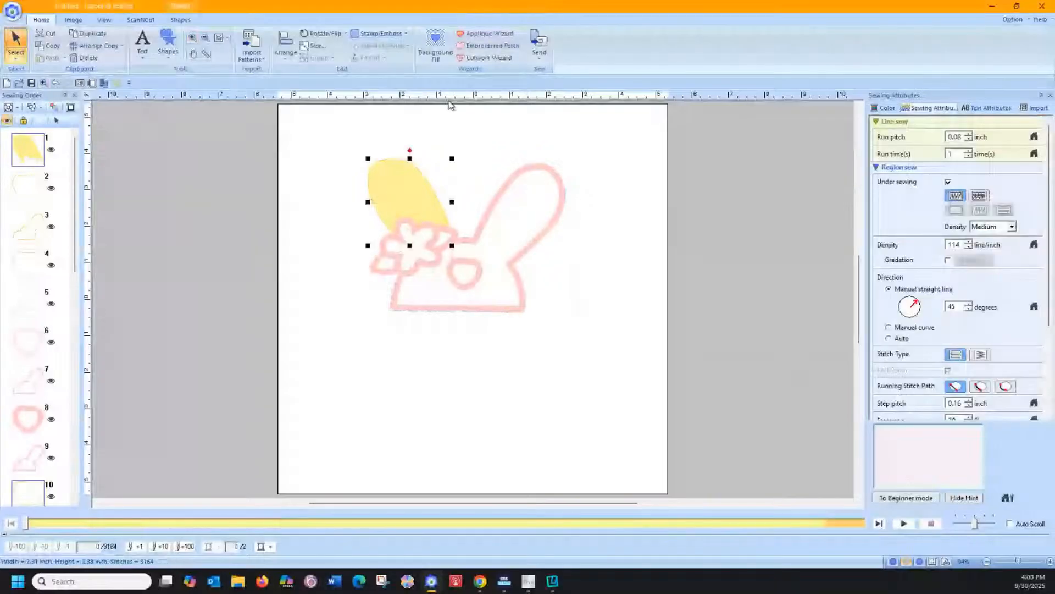
pyautogui.click(486, 34)
pyautogui.click(604, 376)
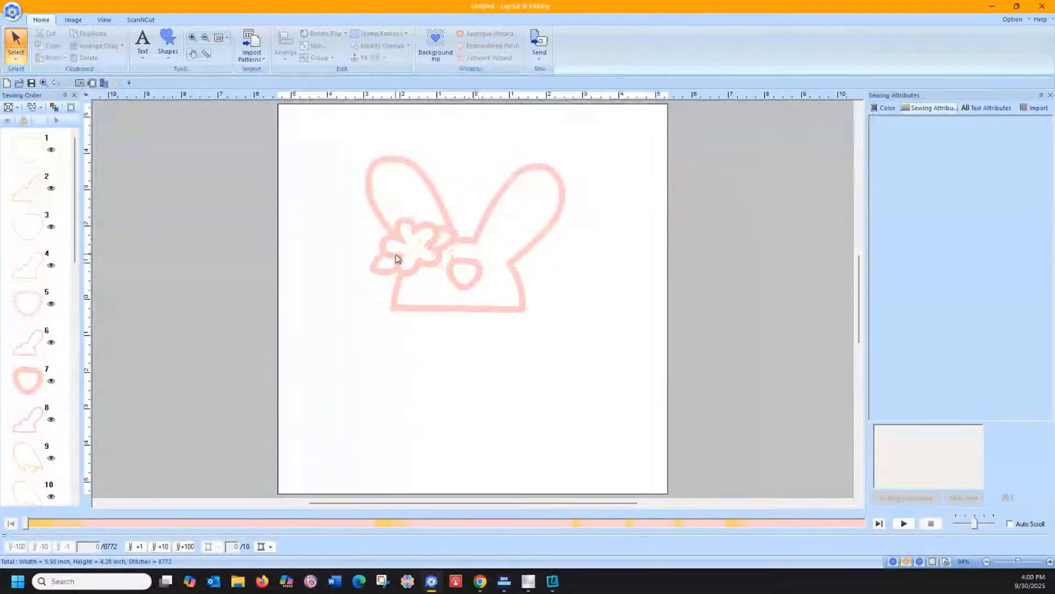
# Colour the nose's zigzag covering stitch black.
pyautogui.click(14, 379)
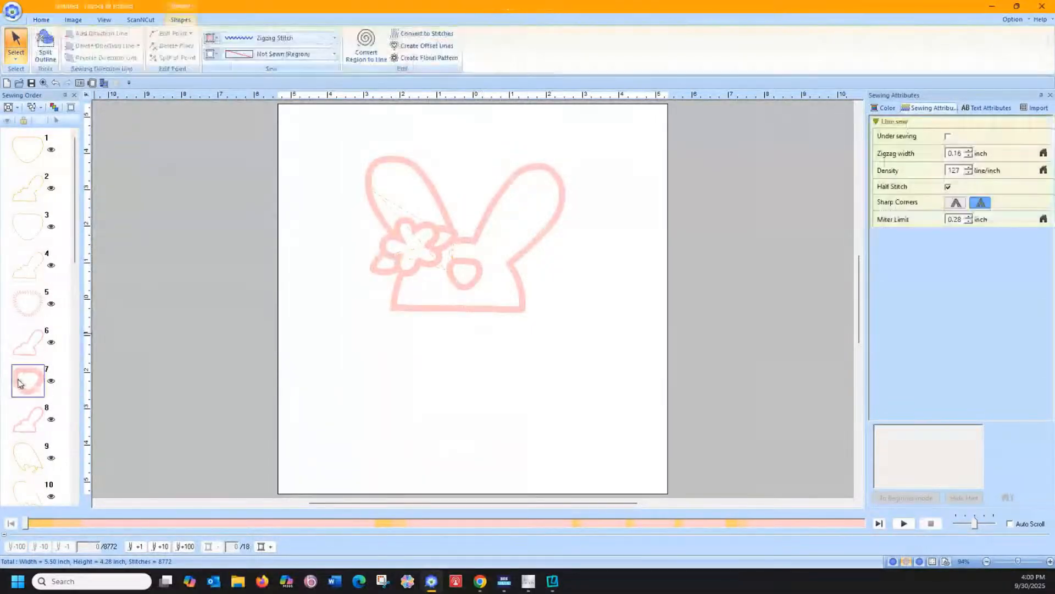
pyautogui.click(217, 38)
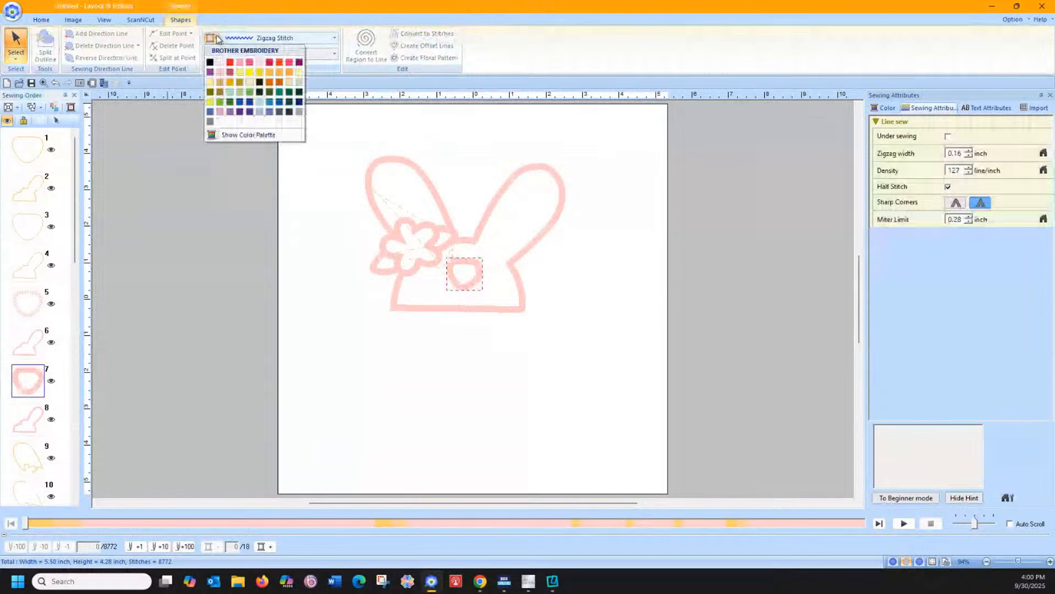
pyautogui.click(210, 63)
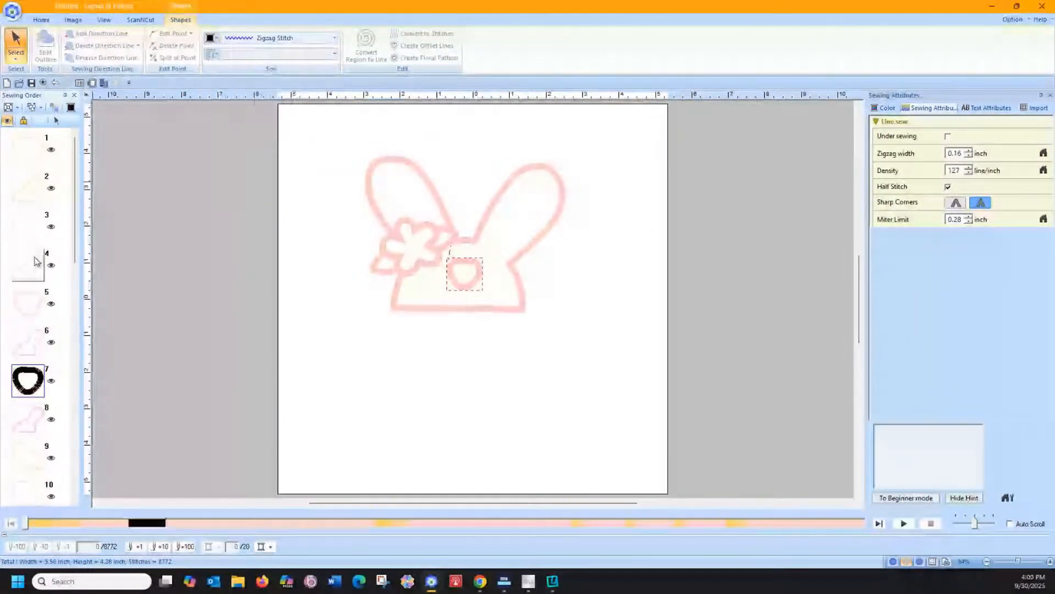
# Colour the zigzag covering stitch of the ear behind the flower yellow.
pyautogui.scroll(-3, 48, 257)
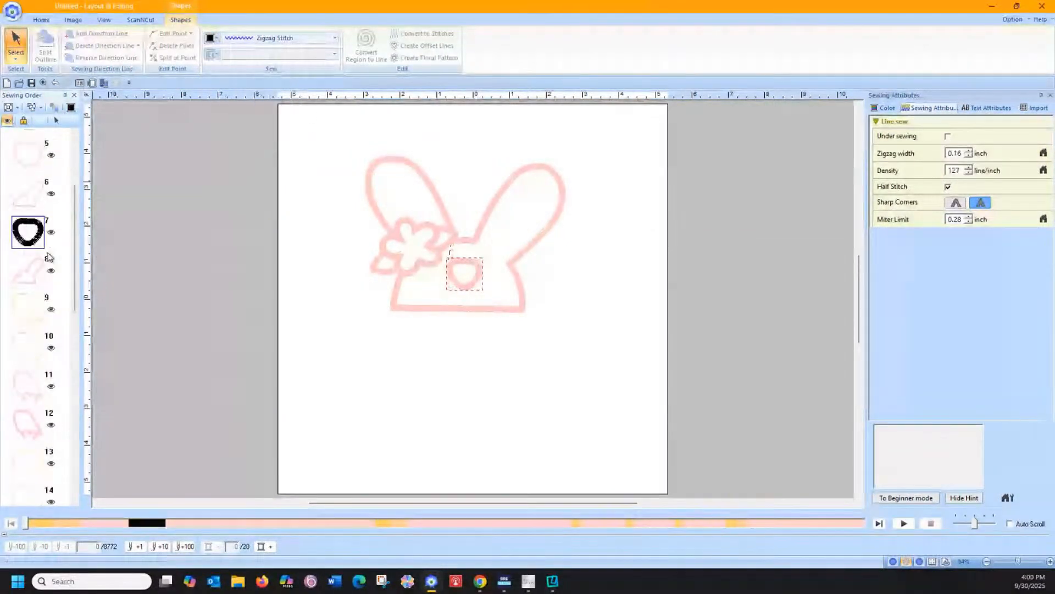
pyautogui.scroll(-3, 48, 256)
pyautogui.click(26, 342)
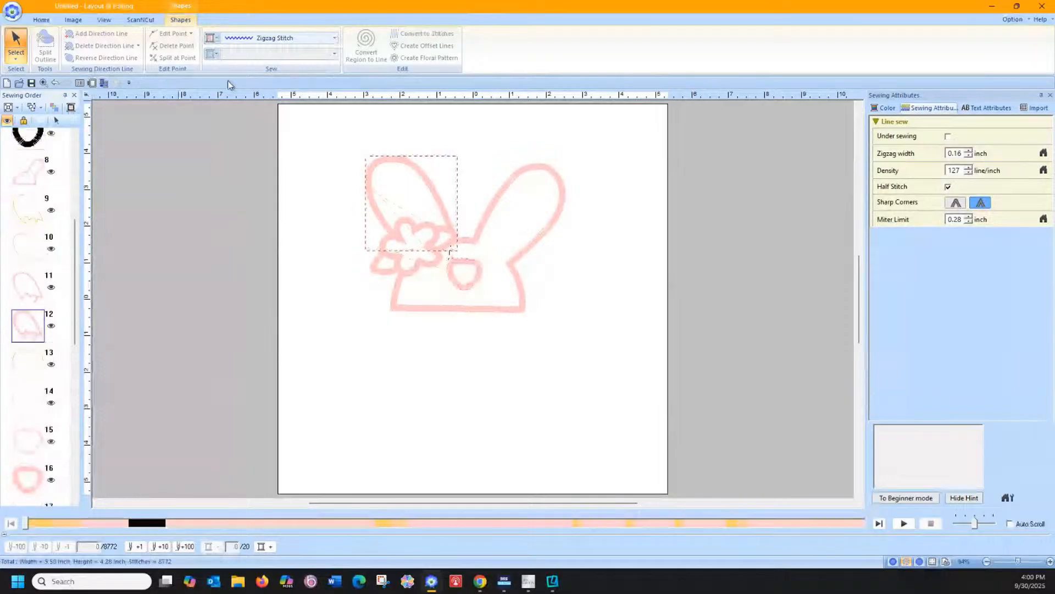
pyautogui.click(213, 37)
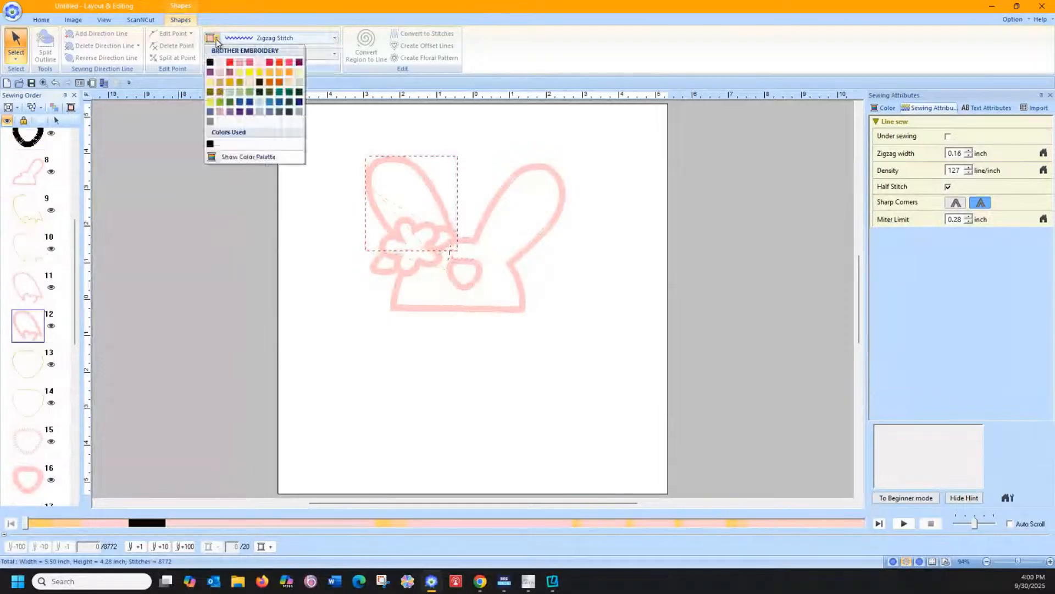
pyautogui.click(249, 73)
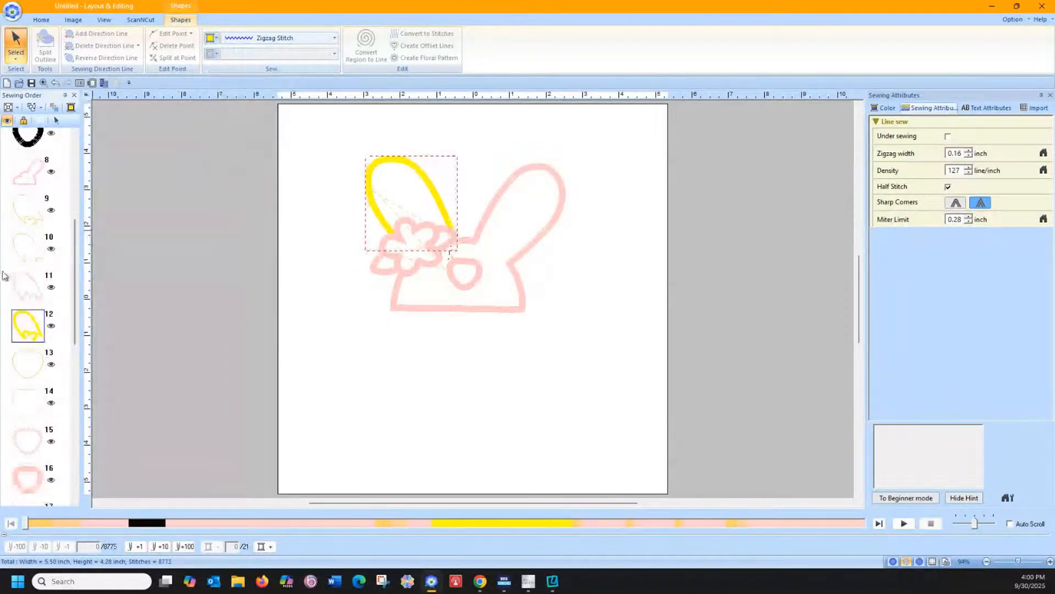
# Select the tack down and covering stitches of both leaves and colour them green.
pyautogui.scroll(-12, 38, 306)
pyautogui.scroll(3, 37, 306)
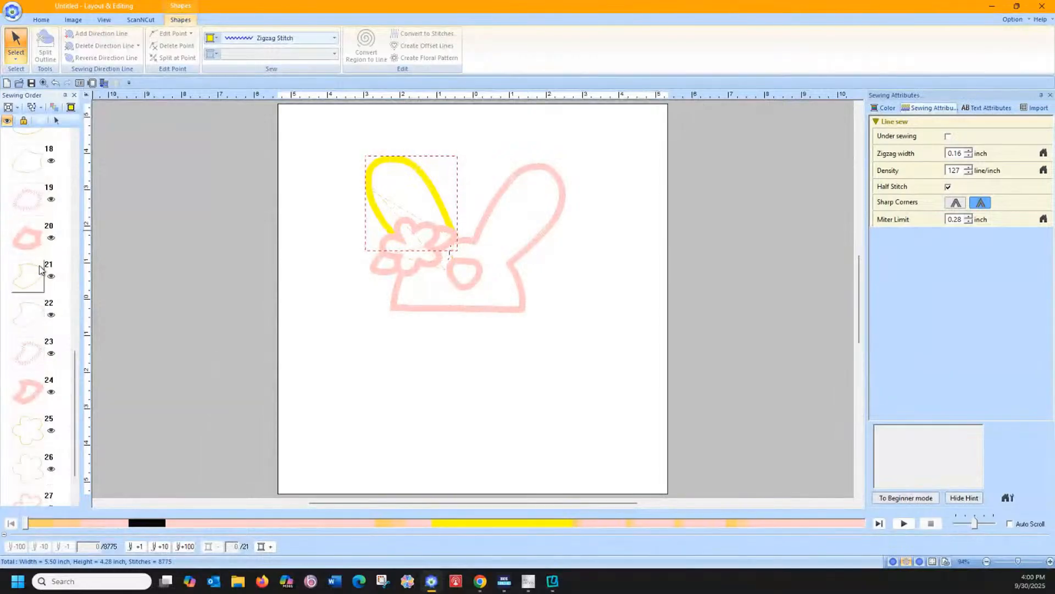
pyautogui.click(40, 288)
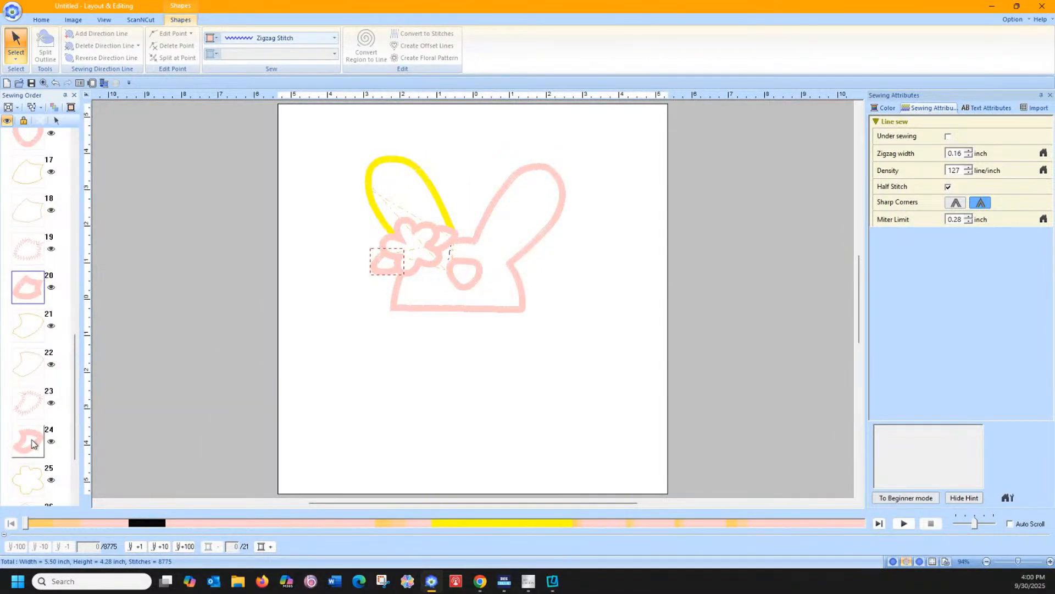
pyautogui.click(30, 253)
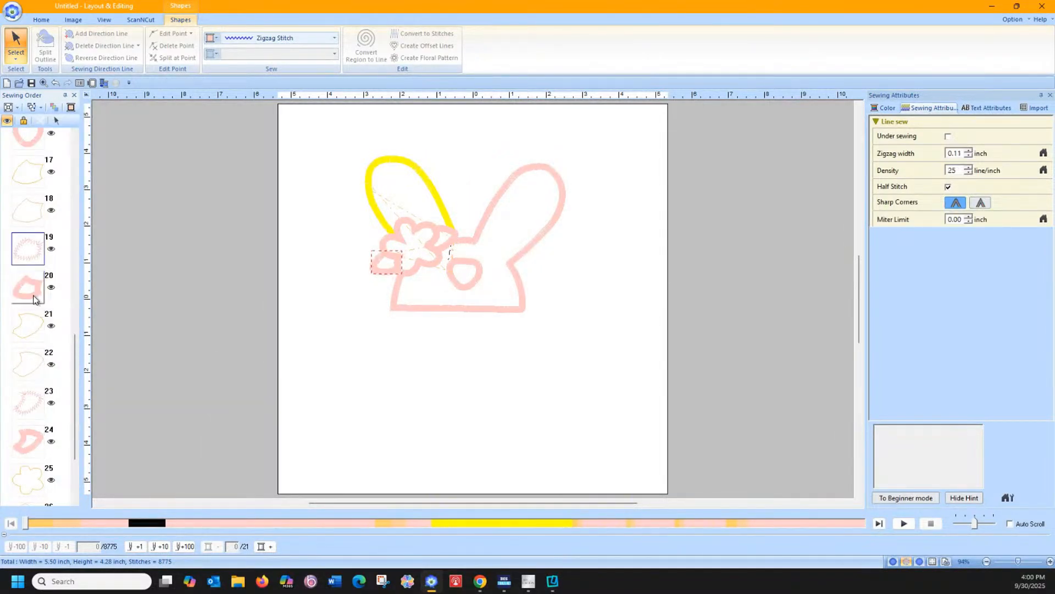
pyautogui.keyDown('ctrl'); pyautogui.click(33, 300); pyautogui.keyUp('ctrl')
pyautogui.keyDown('ctrl'); pyautogui.click(30, 404); pyautogui.keyUp('ctrl')
pyautogui.keyDown('ctrl'); pyautogui.click(32, 439); pyautogui.keyUp('ctrl')
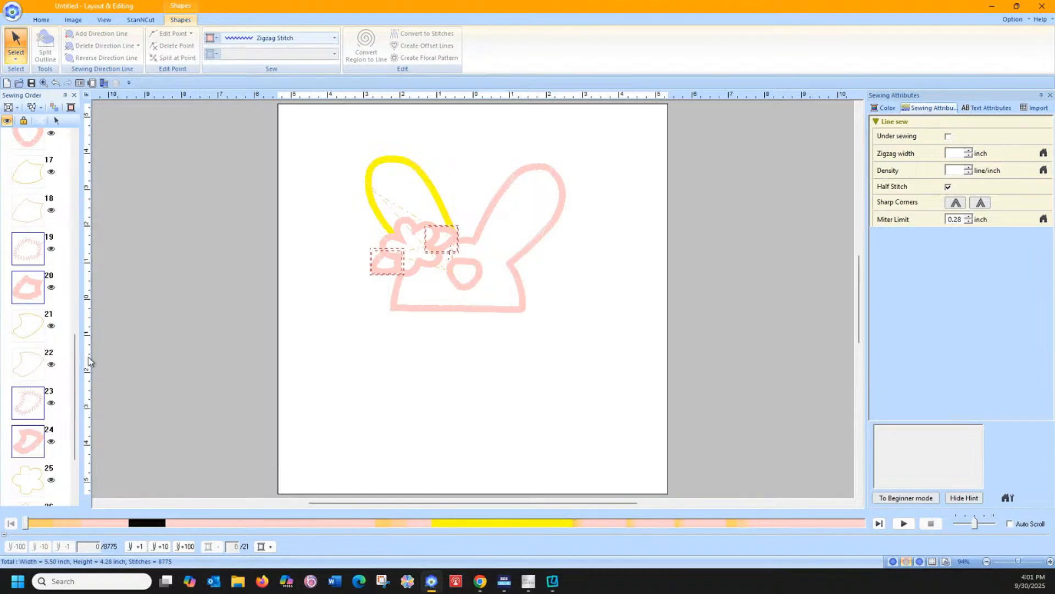
pyautogui.click(217, 42)
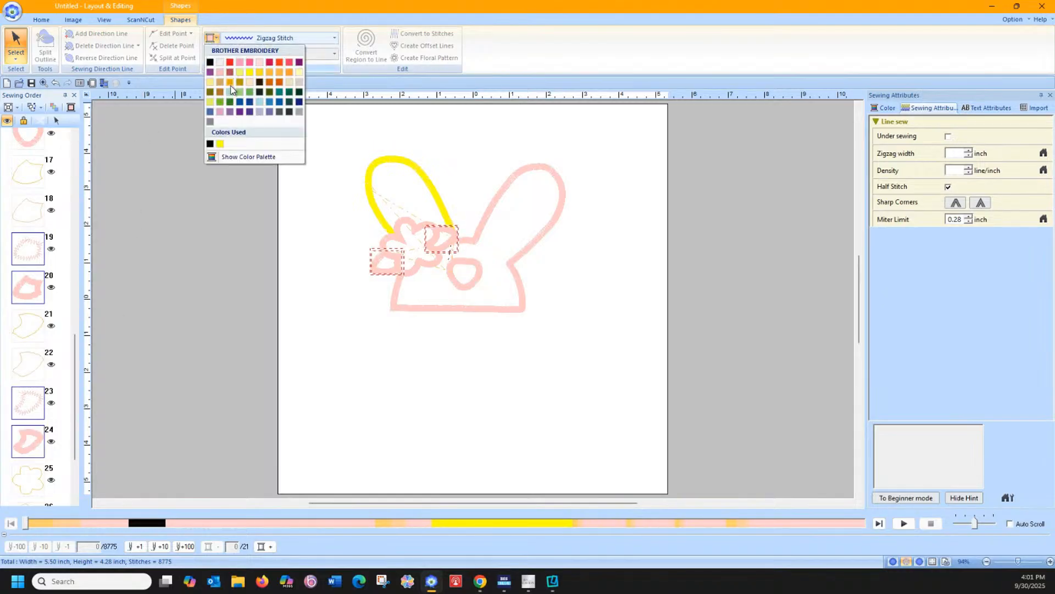
pyautogui.click(229, 103)
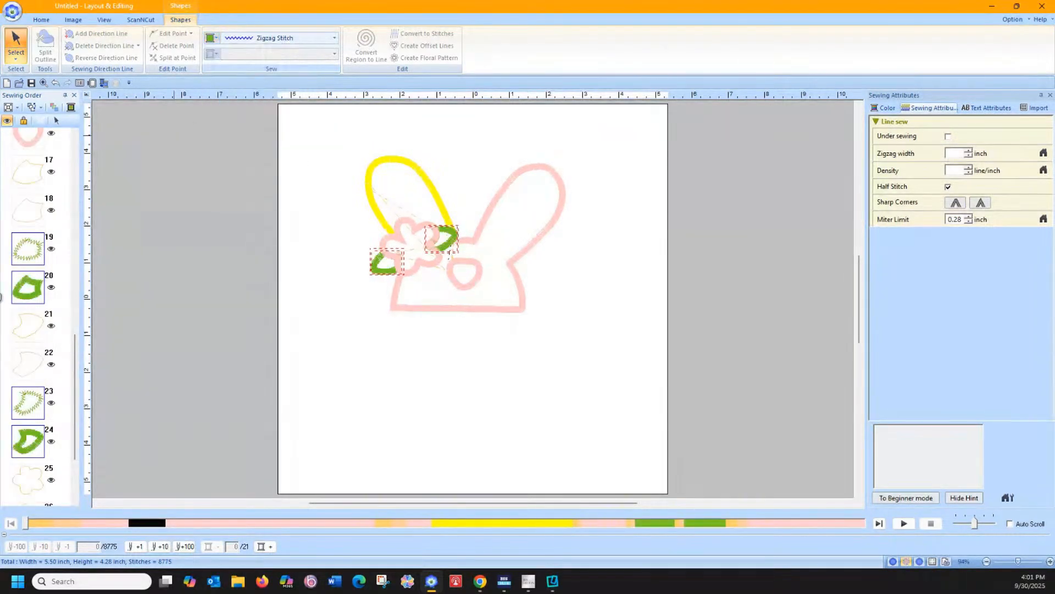
# Colour the flower's zigzag covering stitch orange.
pyautogui.scroll(-3, 32, 295)
pyautogui.click(25, 478)
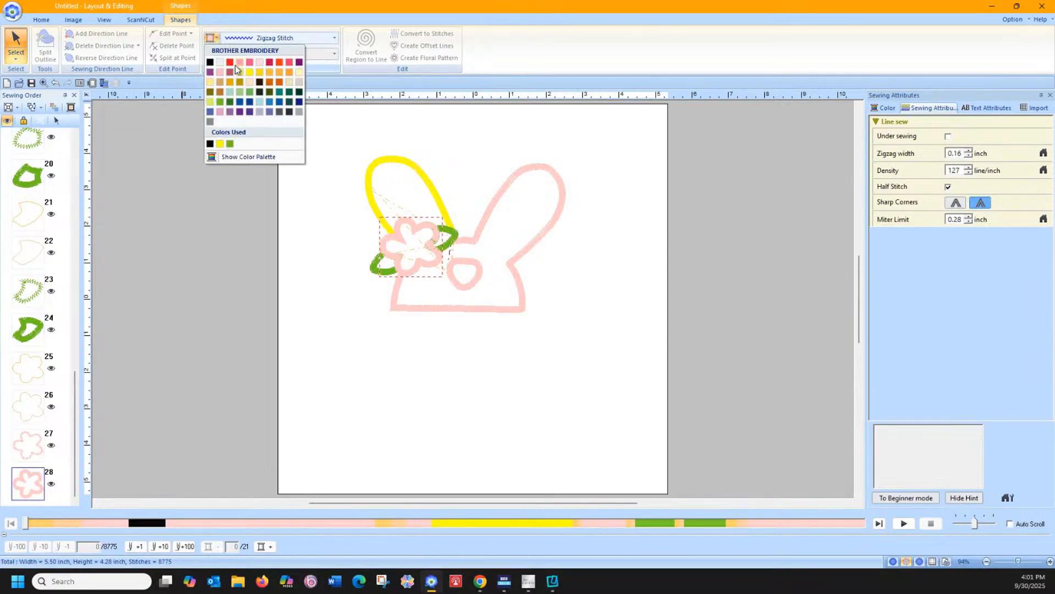
pyautogui.click(275, 72)
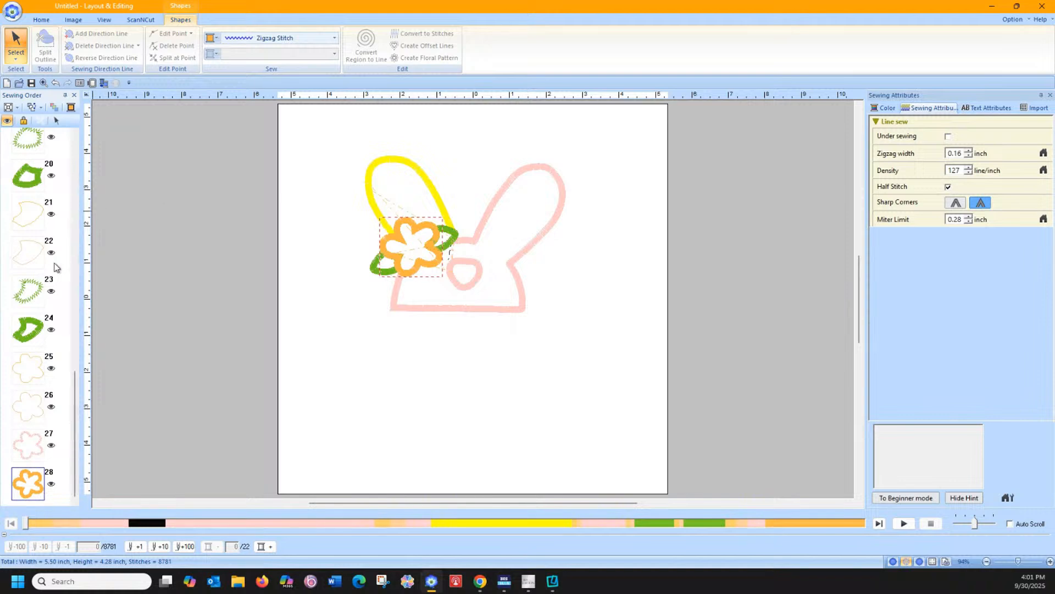
# Colour the face's tack down and covering stitches yellow, and move the tack down after the black nose stitch in the sewing order.
pyautogui.scroll(10, 61, 300)
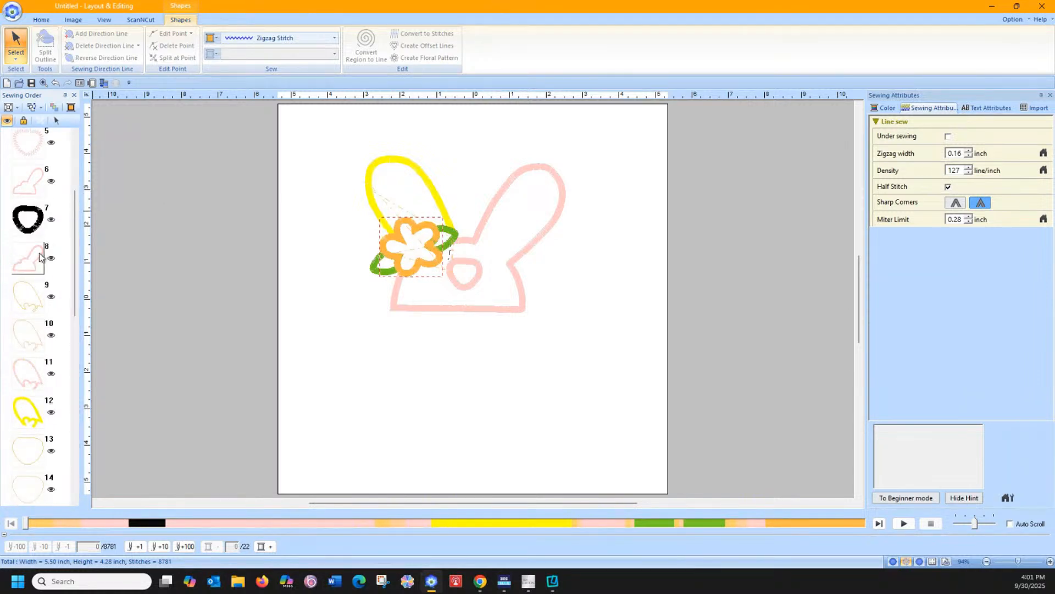
pyautogui.click(36, 257)
pyautogui.keyDown('ctrl'); pyautogui.click(28, 182); pyautogui.keyUp('ctrl')
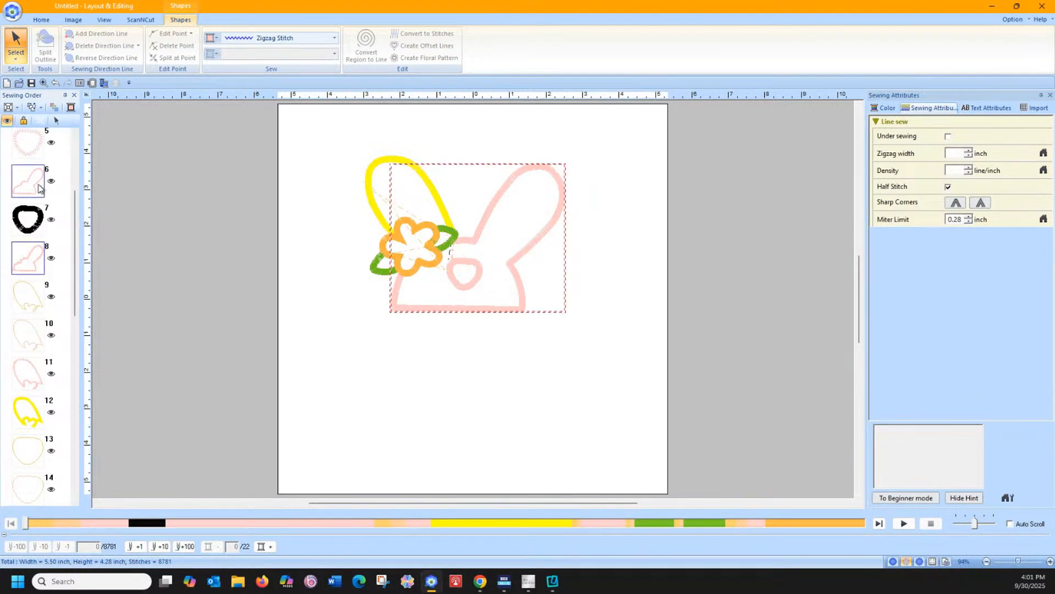
pyautogui.click(216, 38)
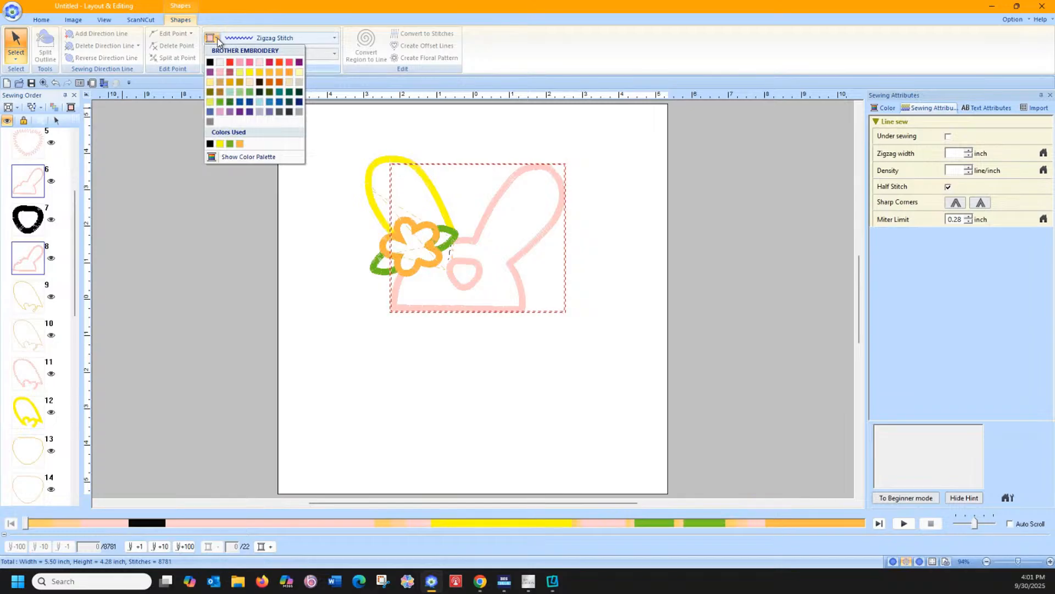
pyautogui.click(246, 72)
pyautogui.click(202, 174)
pyautogui.moveTo(26, 179); pyautogui.dragTo(28, 231)
pyautogui.click(137, 214)
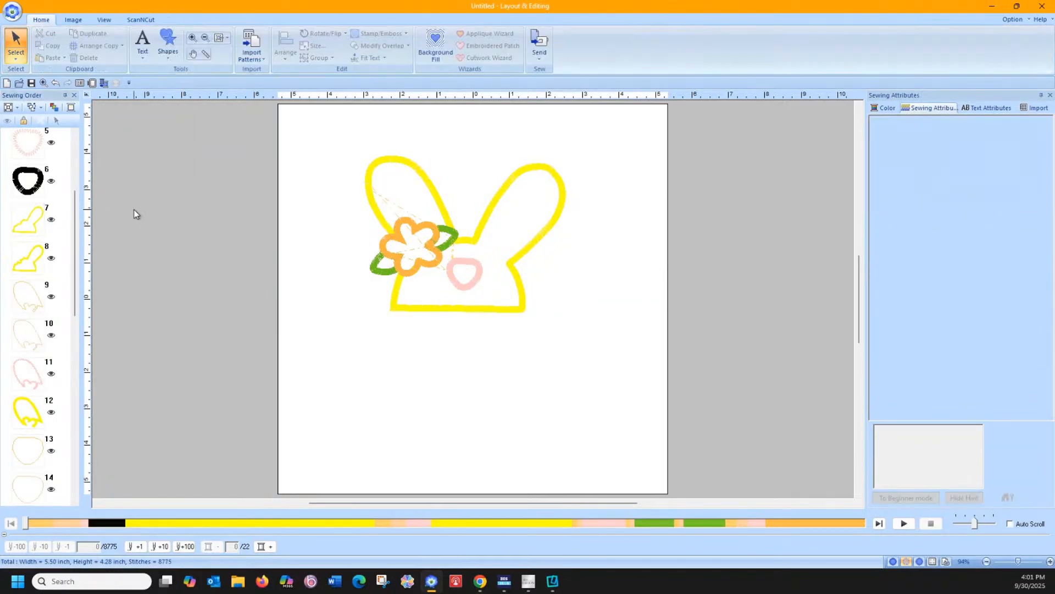
# Colour the zigzag tack down of the ear behind the flower yellow.
pyautogui.click(26, 371)
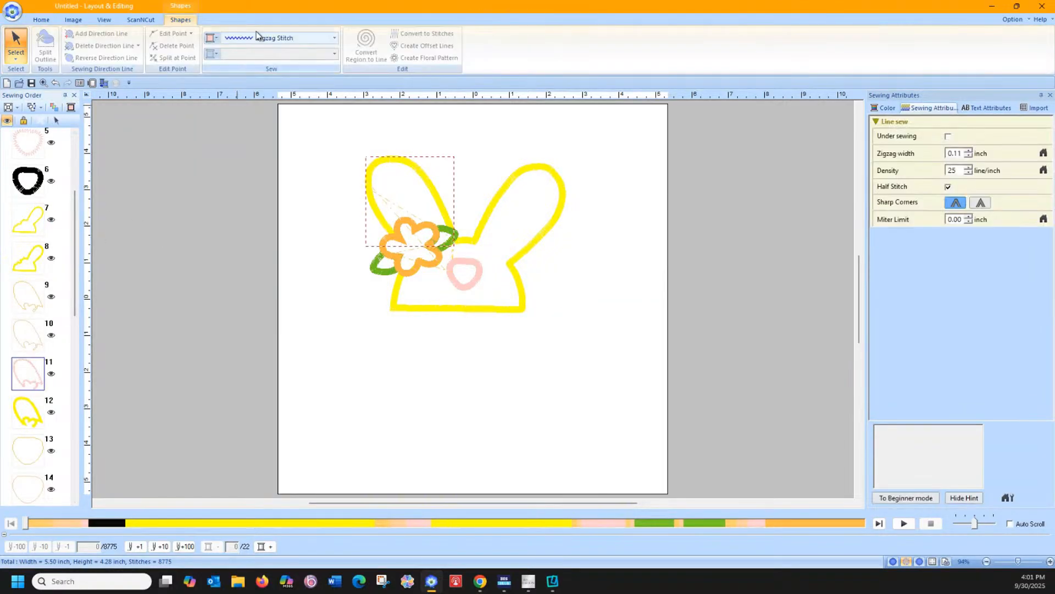
pyautogui.click(216, 40)
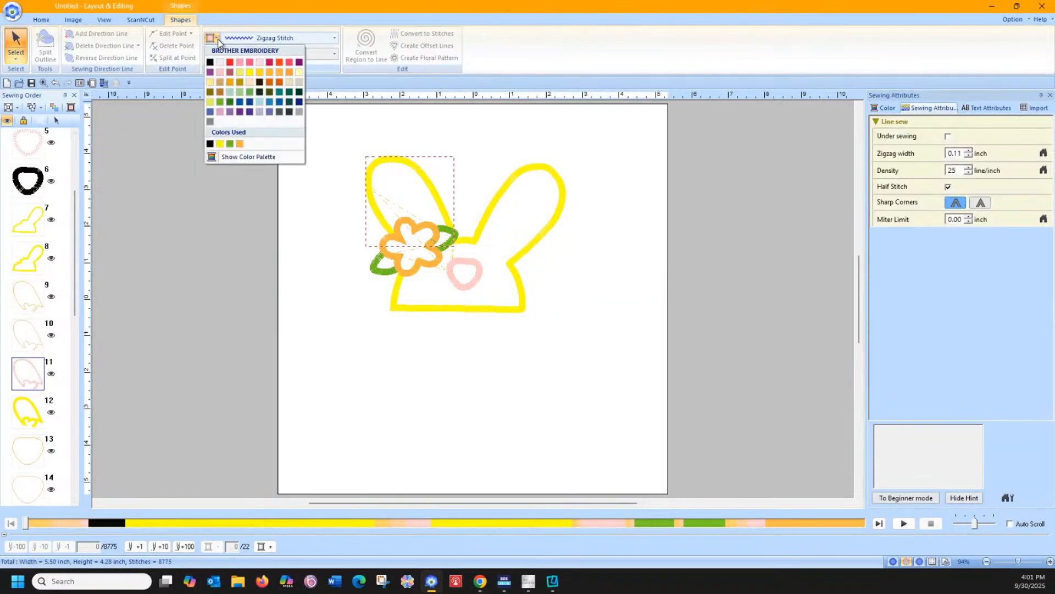
pyautogui.click(247, 74)
pyautogui.click(193, 133)
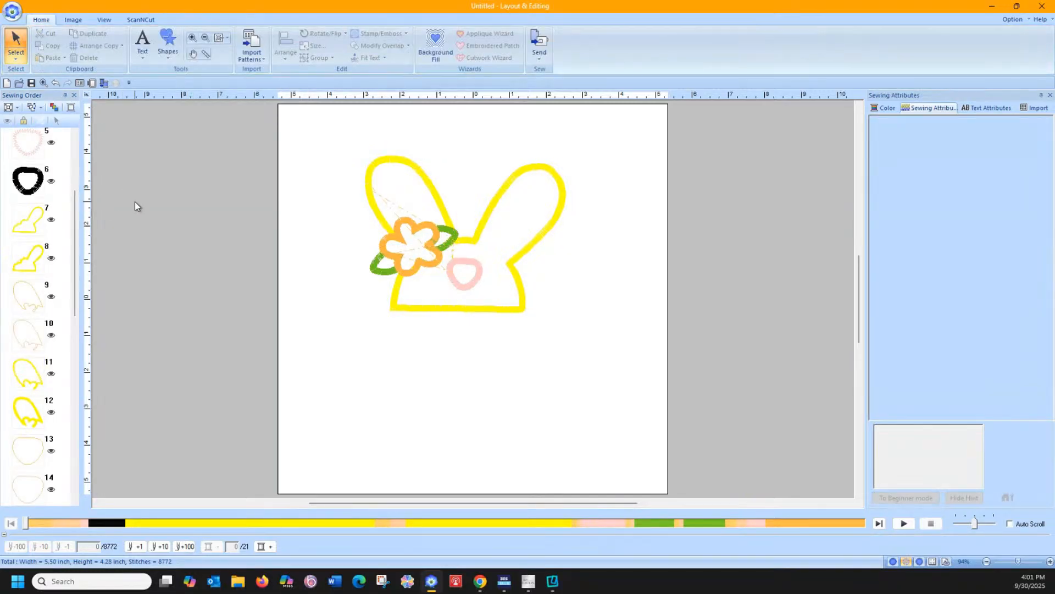
# Select all parts of the bunny-and-flower design and ungroup them.
pyautogui.click(193, 37)
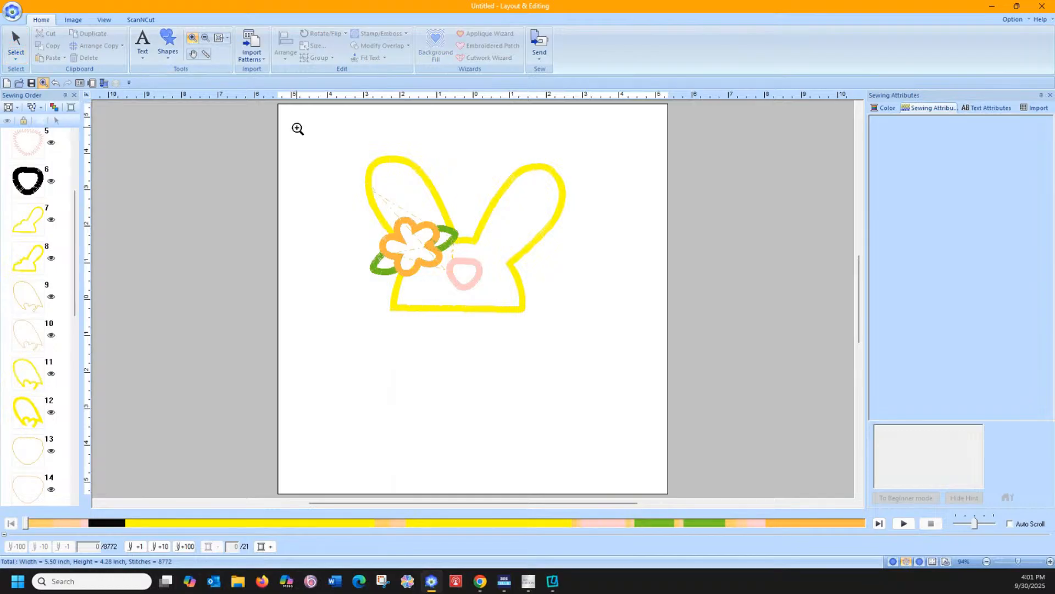
pyautogui.moveTo(378, 210); pyautogui.dragTo(462, 287)
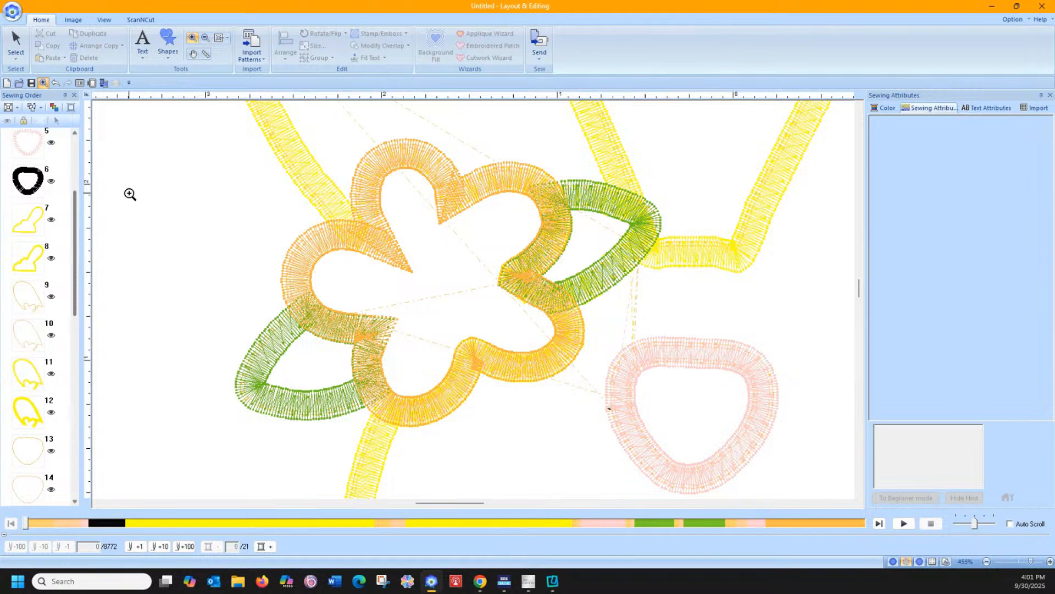
pyautogui.click(15, 42)
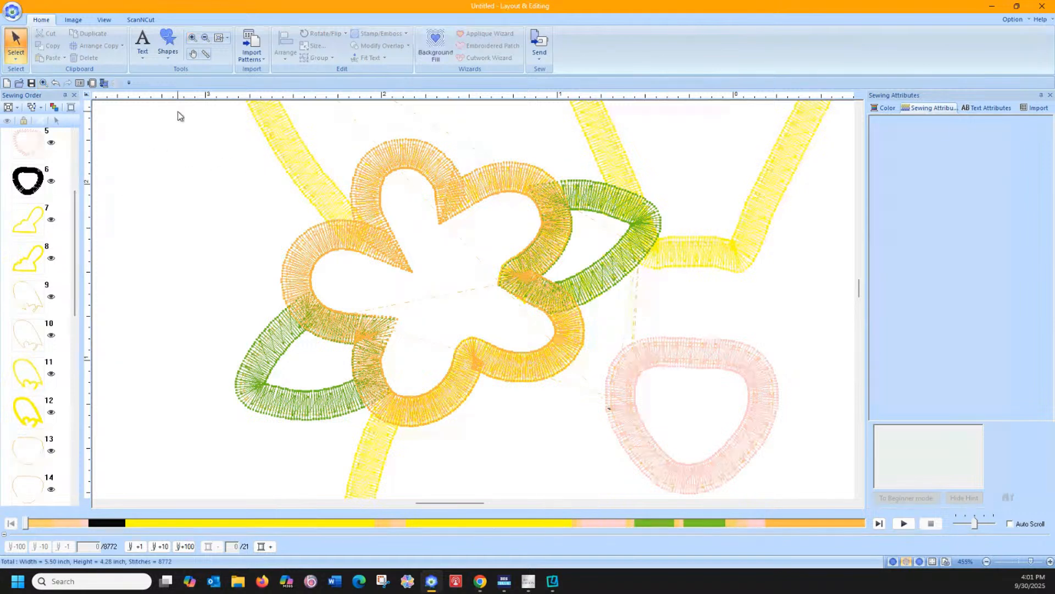
pyautogui.click(286, 162)
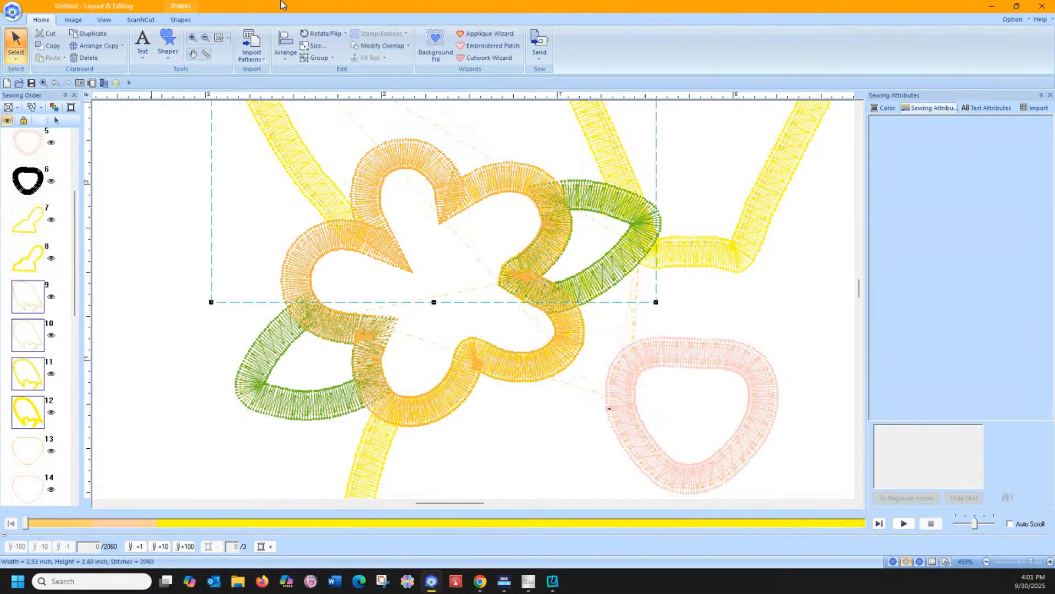
pyautogui.click(219, 37)
pyautogui.moveTo(325, 133); pyautogui.dragTo(575, 333)
pyautogui.rightClick(438, 201)
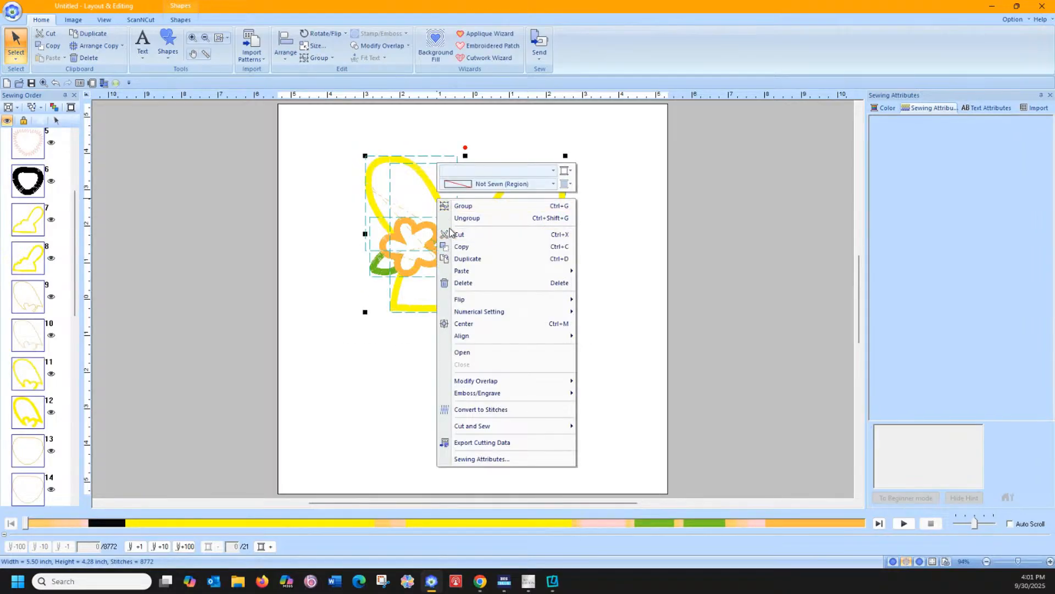
pyautogui.click(468, 218)
pyautogui.click(336, 216)
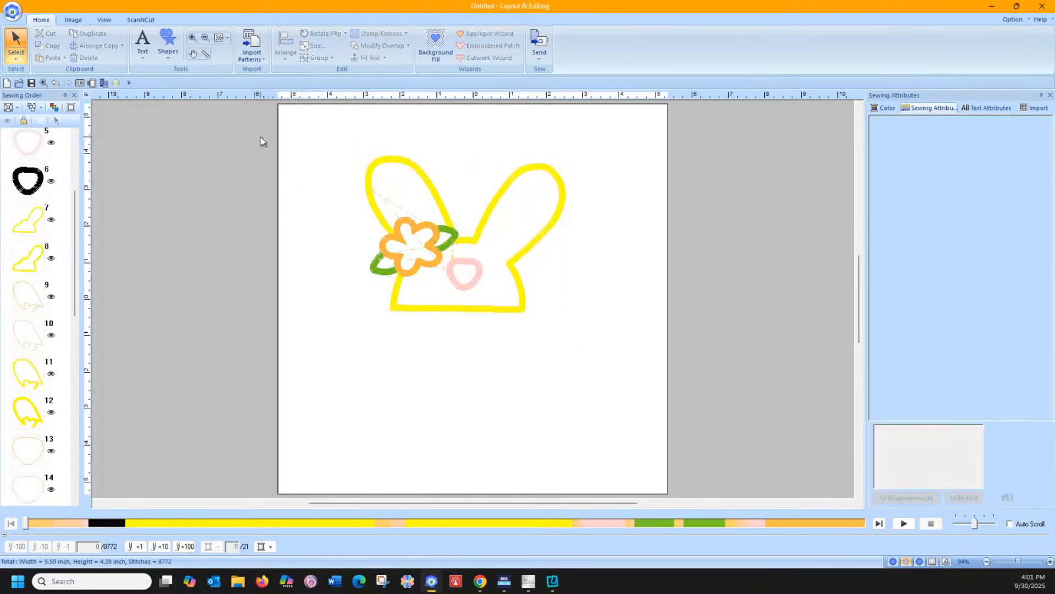
# Split the face's zigzag tack down outline at the point where the face's side meets the flower's lower petal.
pyautogui.click(192, 38)
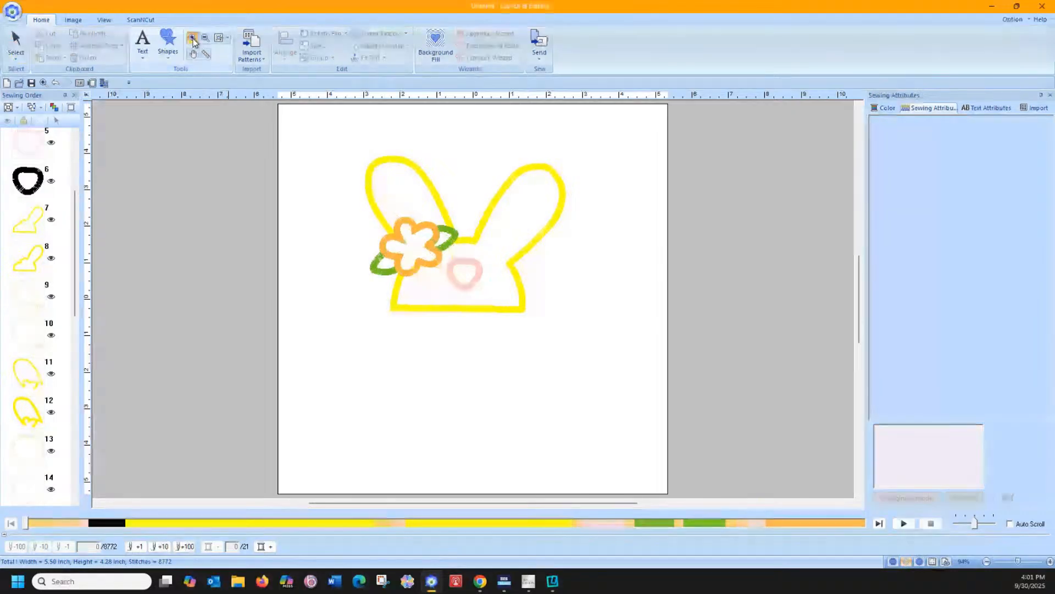
pyautogui.moveTo(345, 141); pyautogui.dragTo(543, 334)
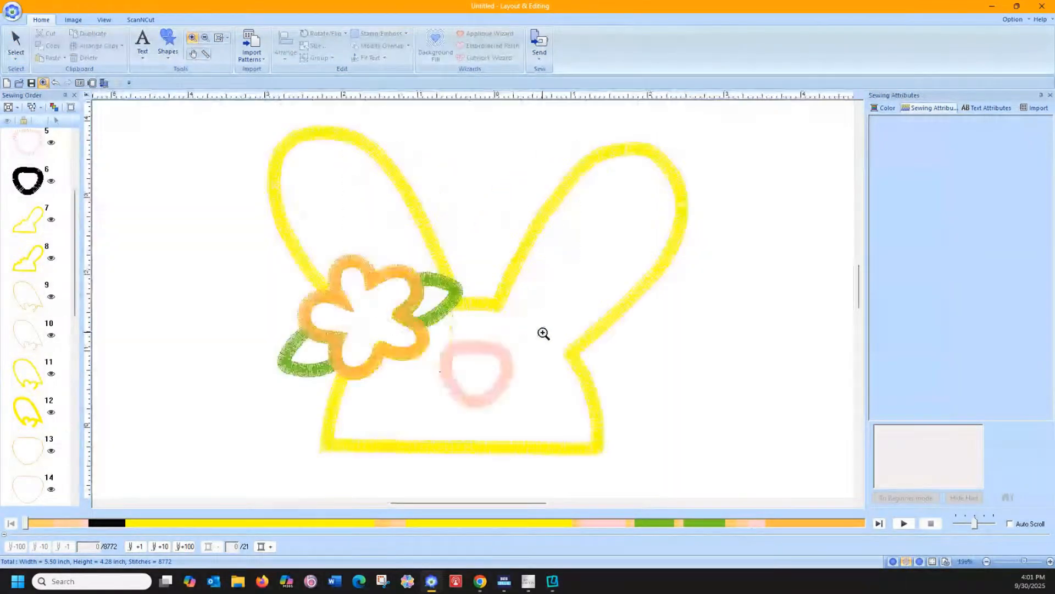
pyautogui.click(34, 225)
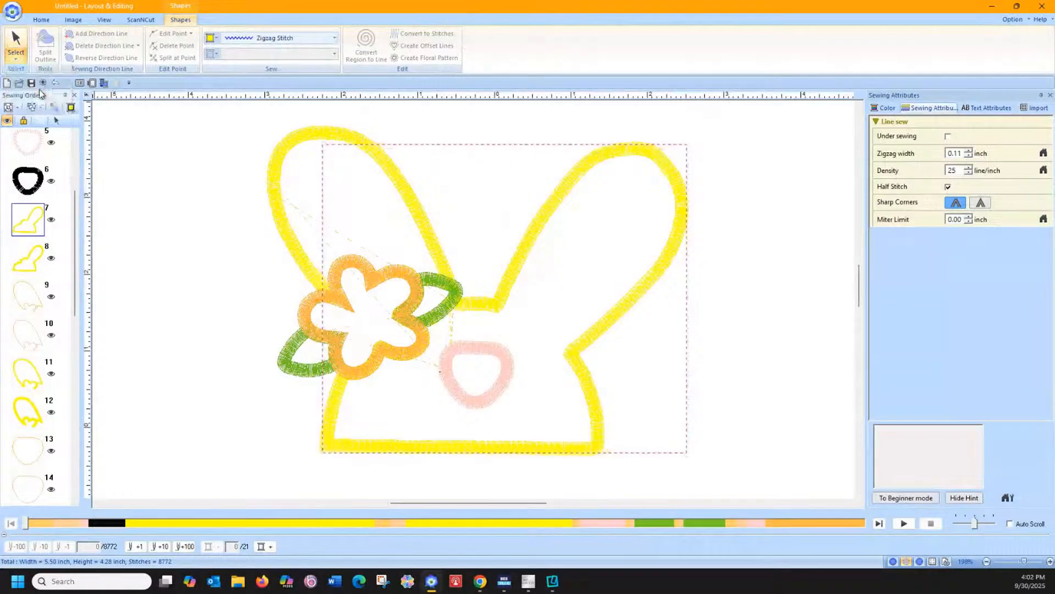
pyautogui.click(335, 393)
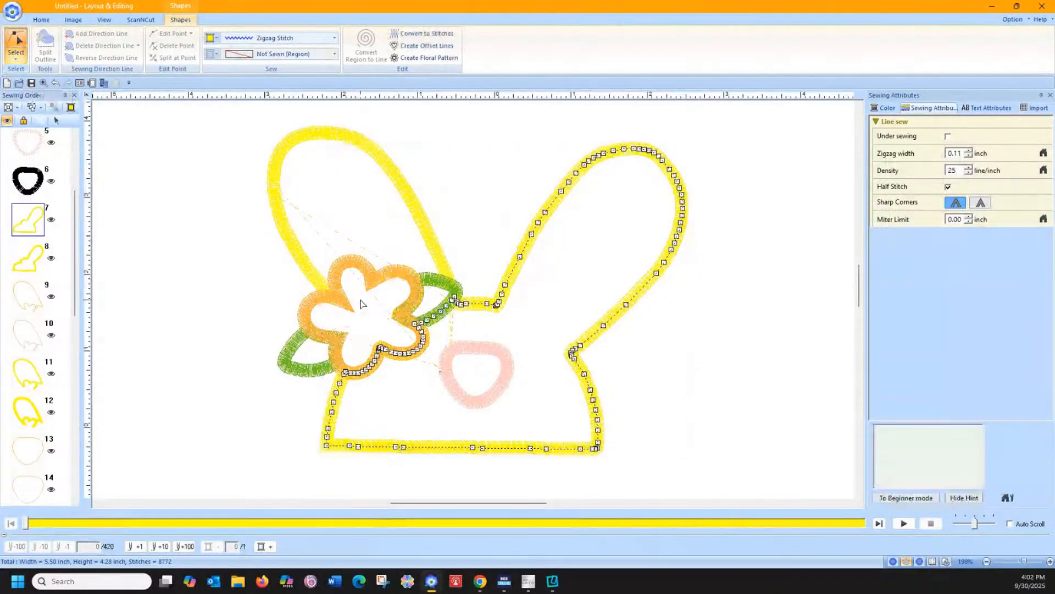
pyautogui.rightClick(345, 374)
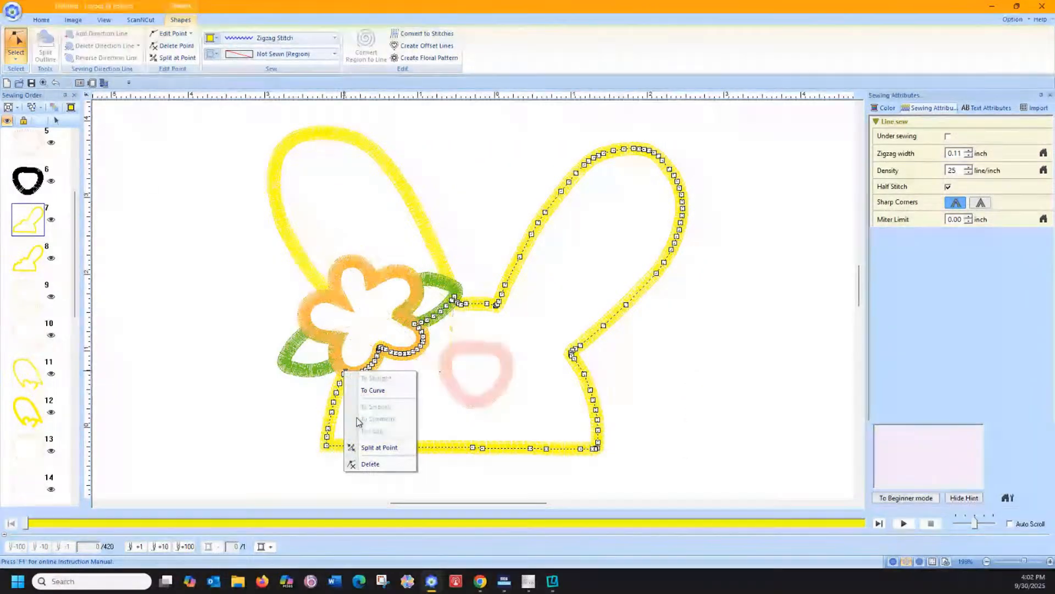
pyautogui.click(364, 446)
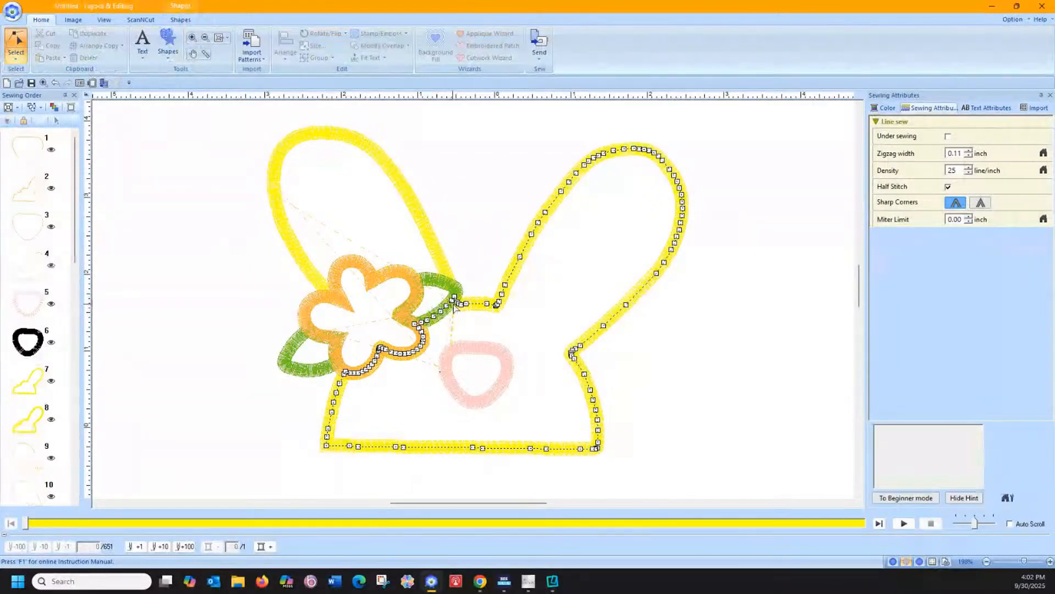
# Add a point to the face's tack down outline under the upper leaf's tip and split the outline there.
pyautogui.click(193, 39)
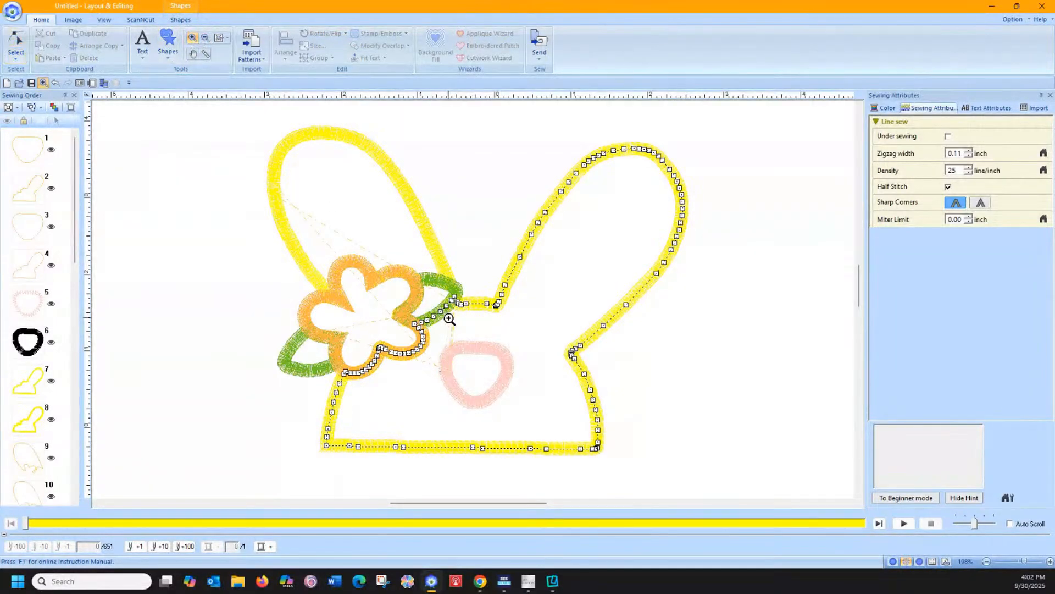
pyautogui.moveTo(442, 283); pyautogui.dragTo(486, 325)
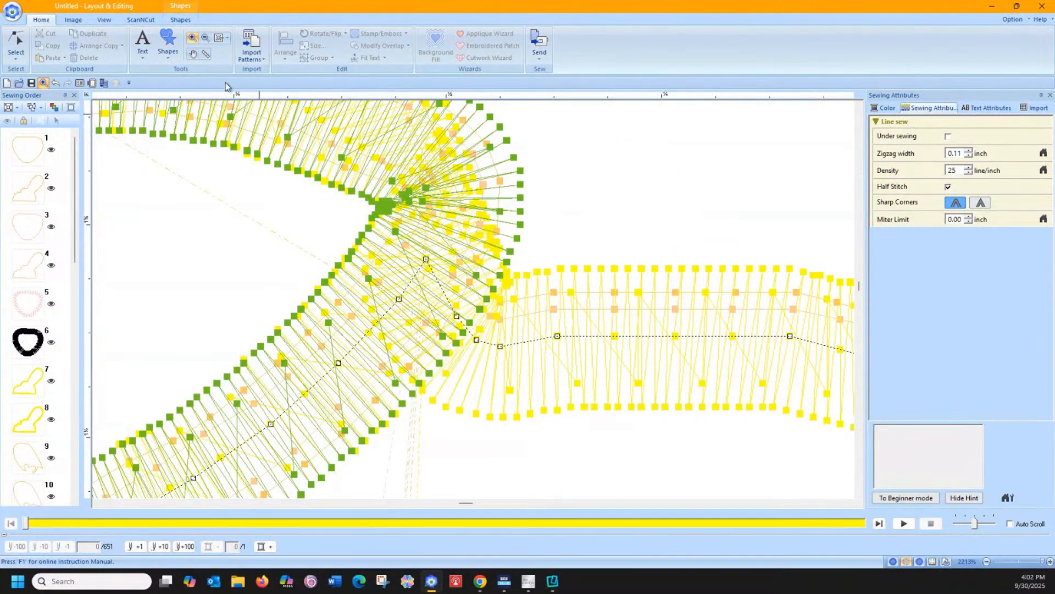
pyautogui.click(18, 39)
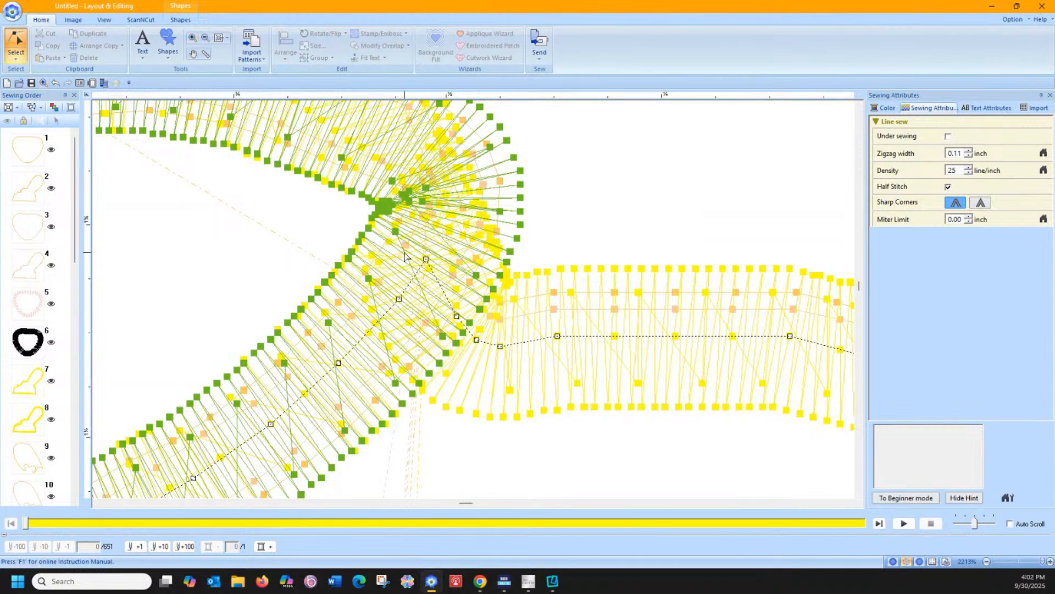
pyautogui.click(446, 297)
pyautogui.rightClick(446, 297)
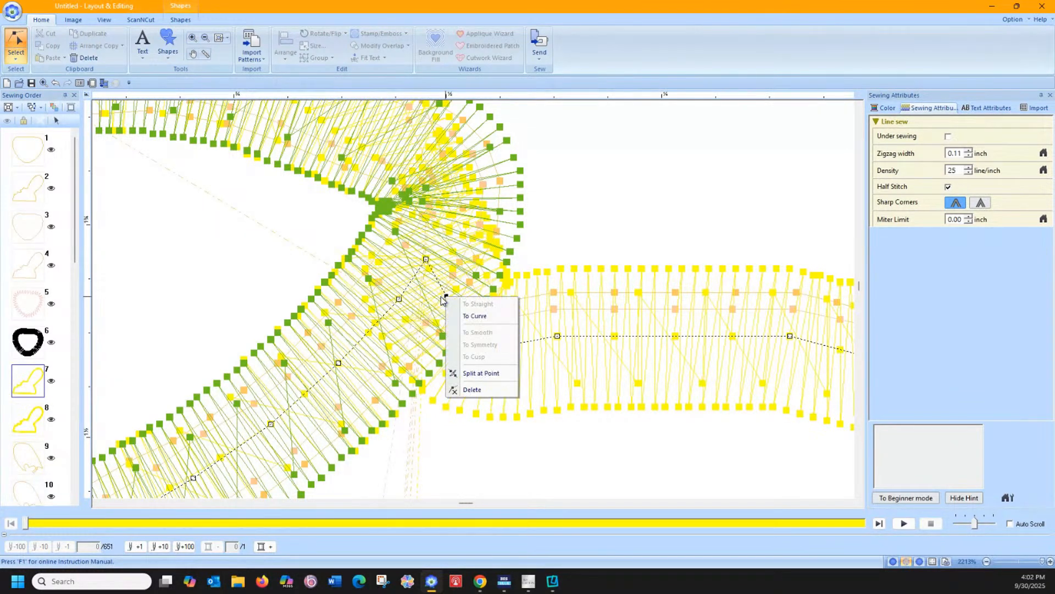
pyautogui.click(459, 373)
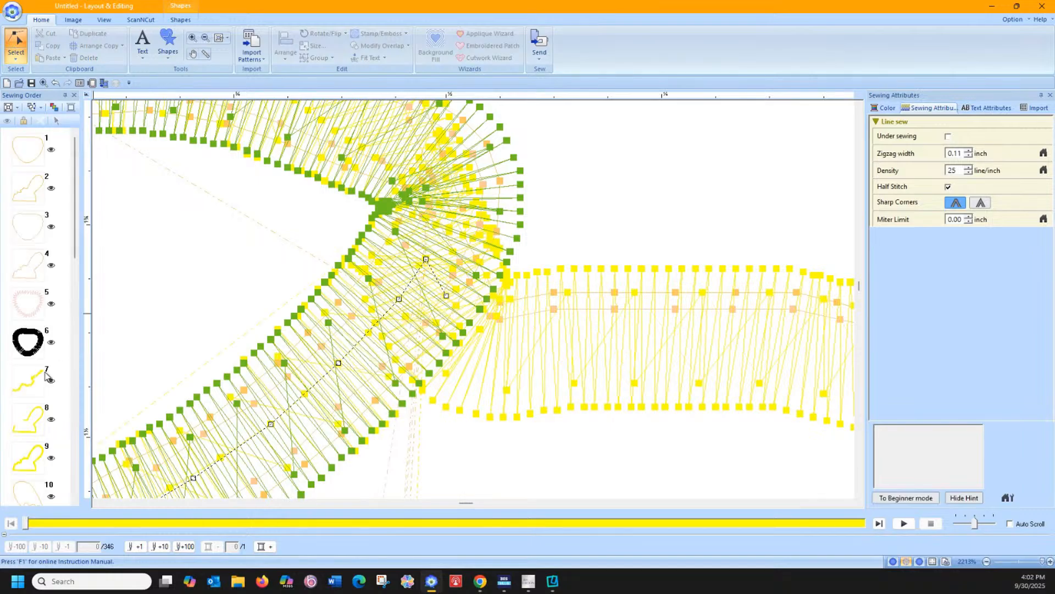
# Delete the split-off tack down segment of the face that runs under the flower and leaf.
pyautogui.click(36, 381)
pyautogui.click(56, 121)
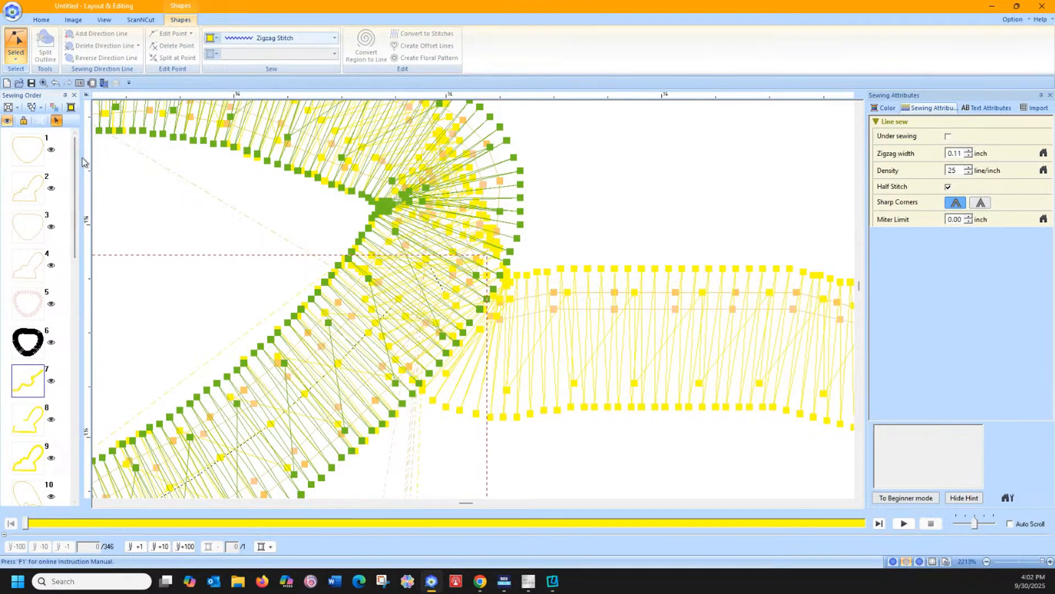
pyautogui.click(183, 247)
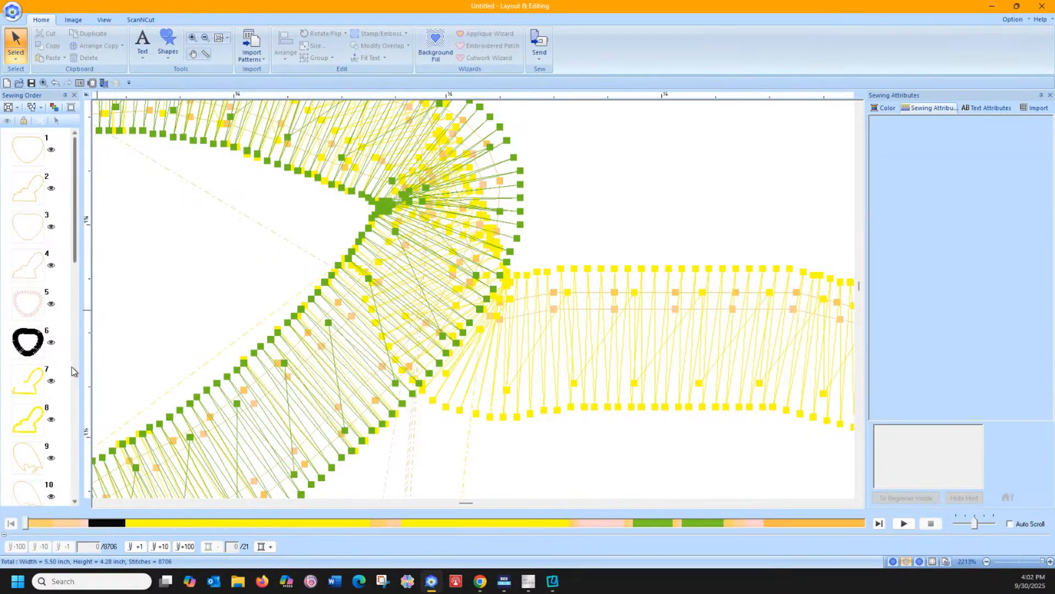
# Add a point to the face's zigzag covering stitch under the upper leaf's tip and split the outline there.
pyautogui.click(29, 416)
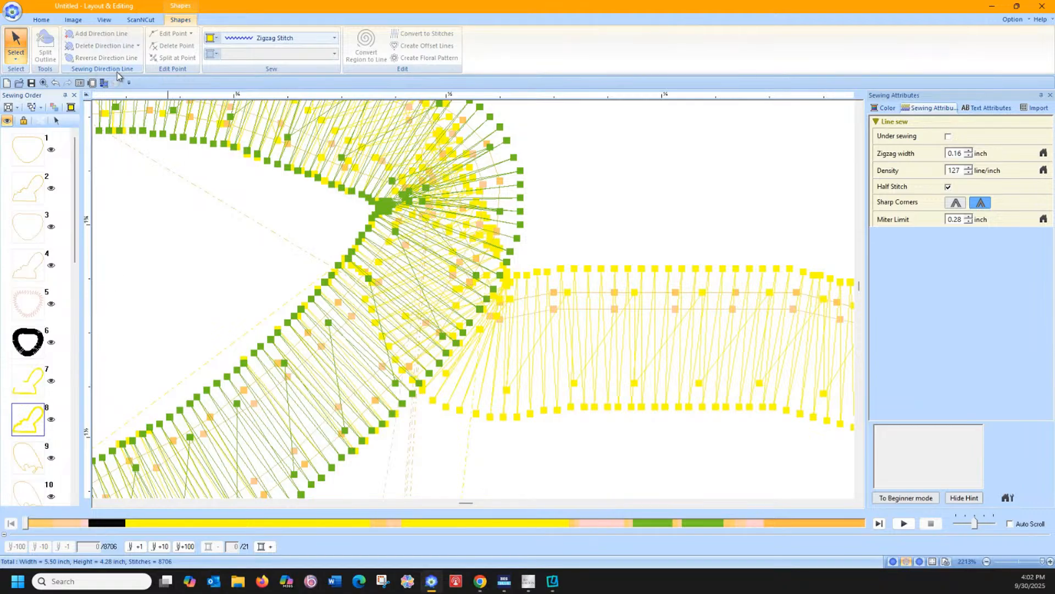
pyautogui.click(16, 55)
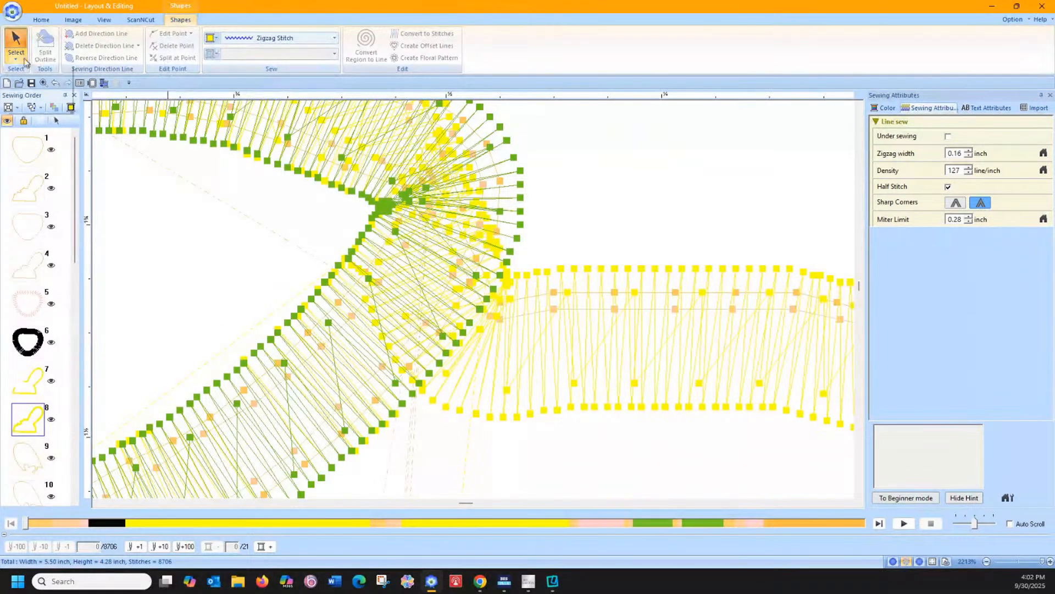
pyautogui.click(39, 88)
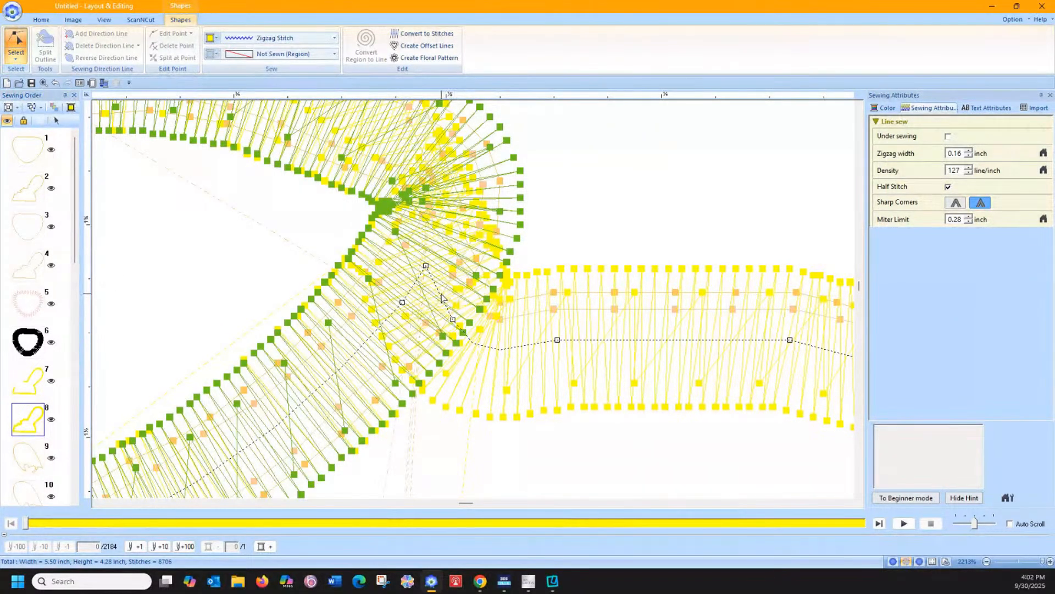
pyautogui.click(443, 304)
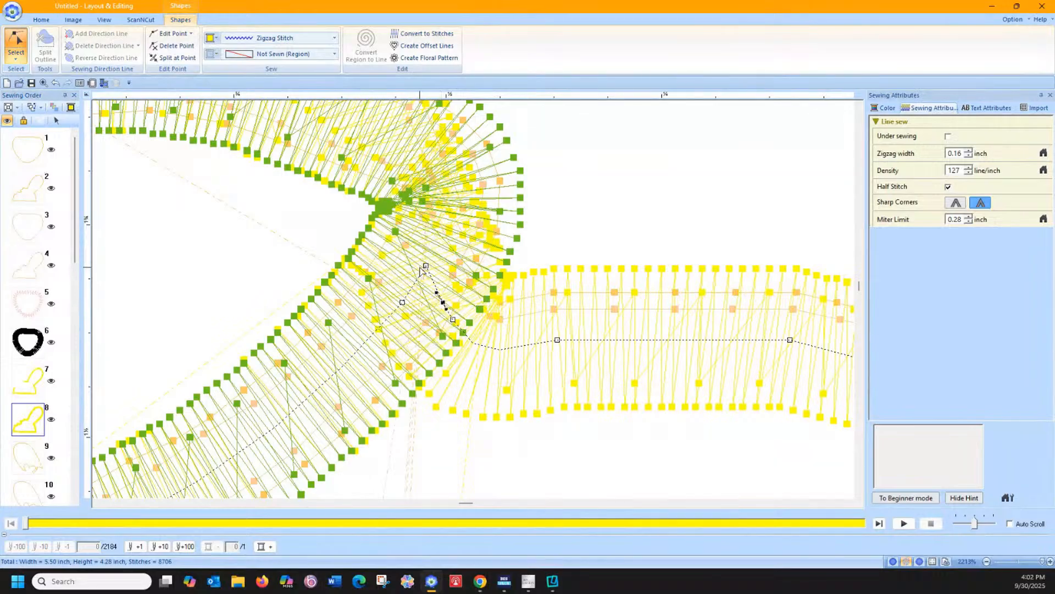
pyautogui.rightClick(445, 304)
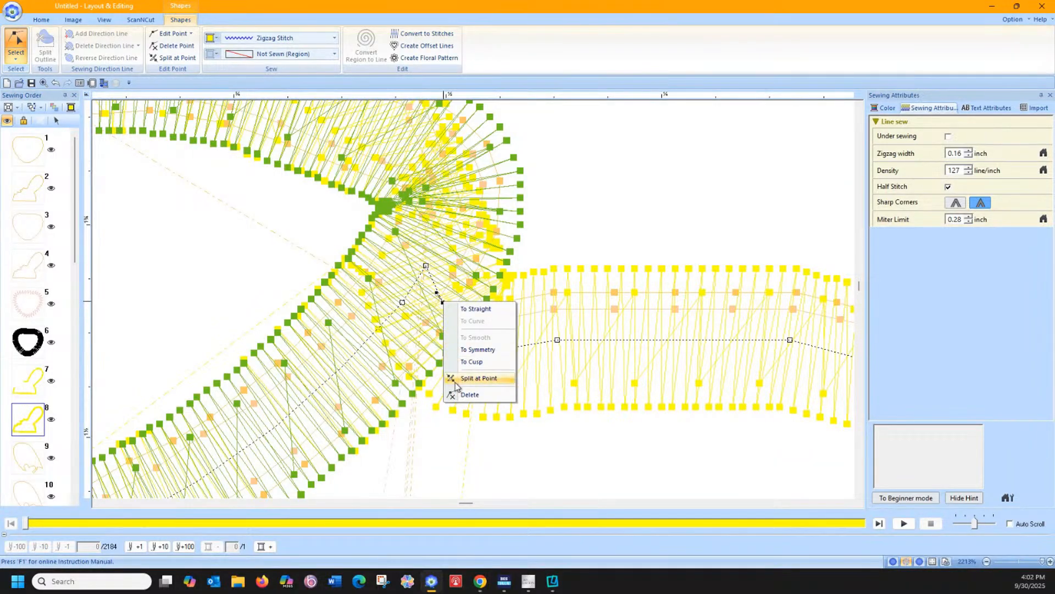
pyautogui.click(478, 378)
# Split the face's covering stitch at the flower's lower petal and delete the segment running under the flower and leaf.
pyautogui.scroll(-5, 249, 360)
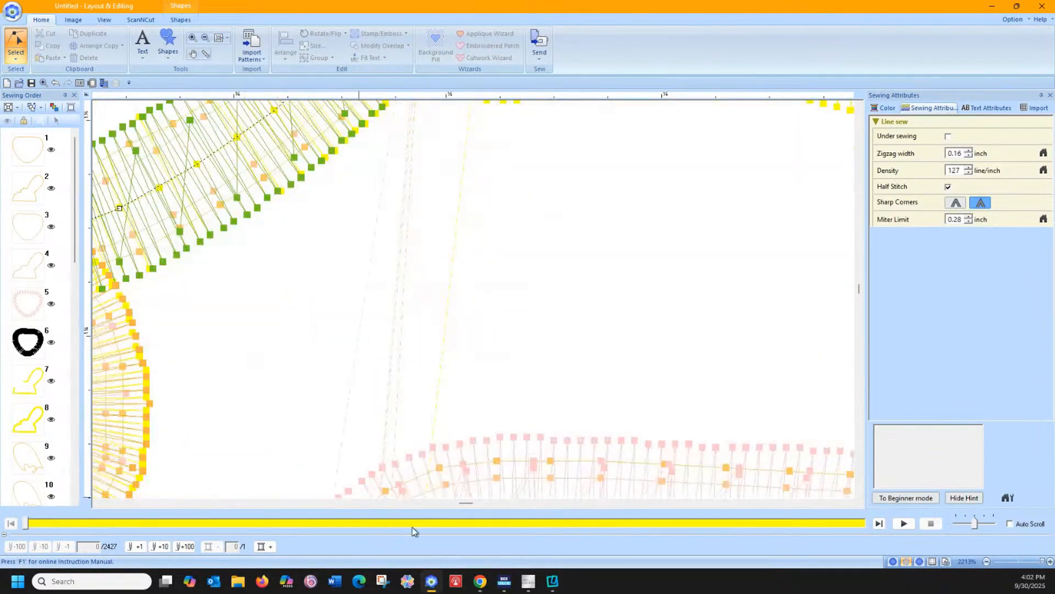
pyautogui.click(97, 504)
pyautogui.click(97, 504)
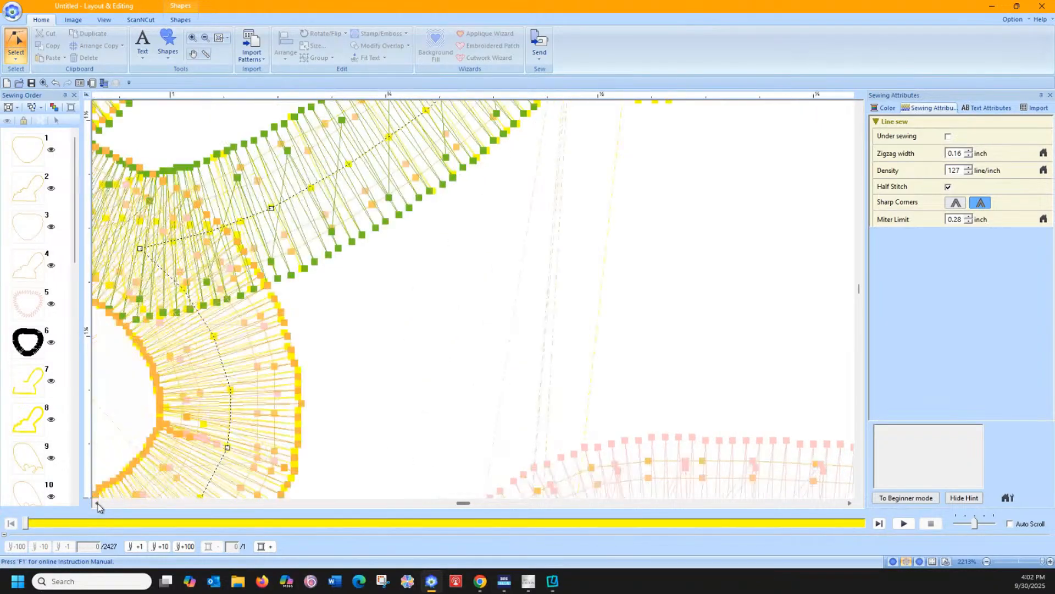
pyautogui.click(97, 504)
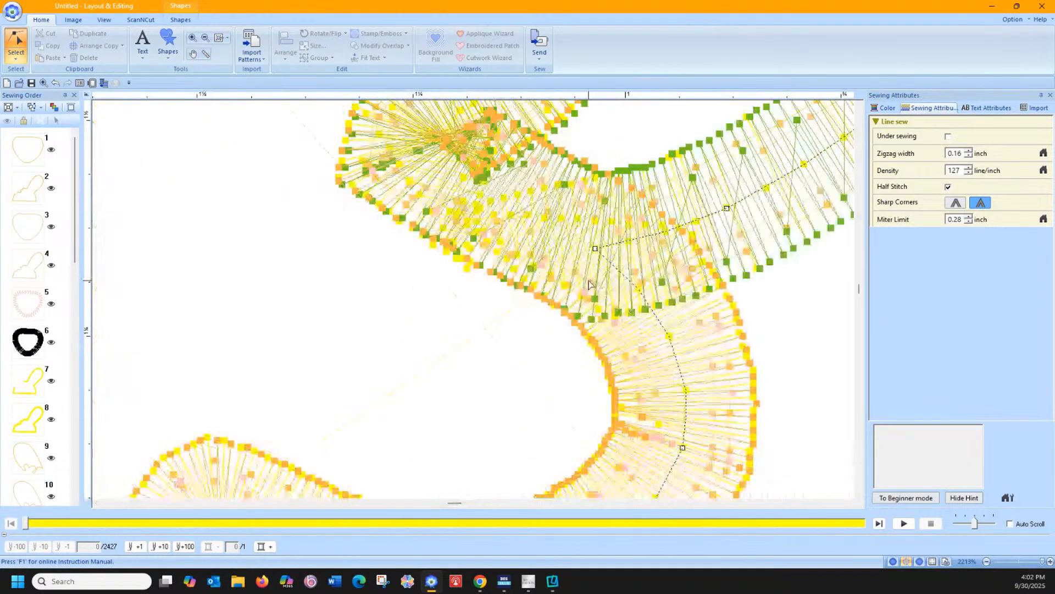
pyautogui.click(219, 38)
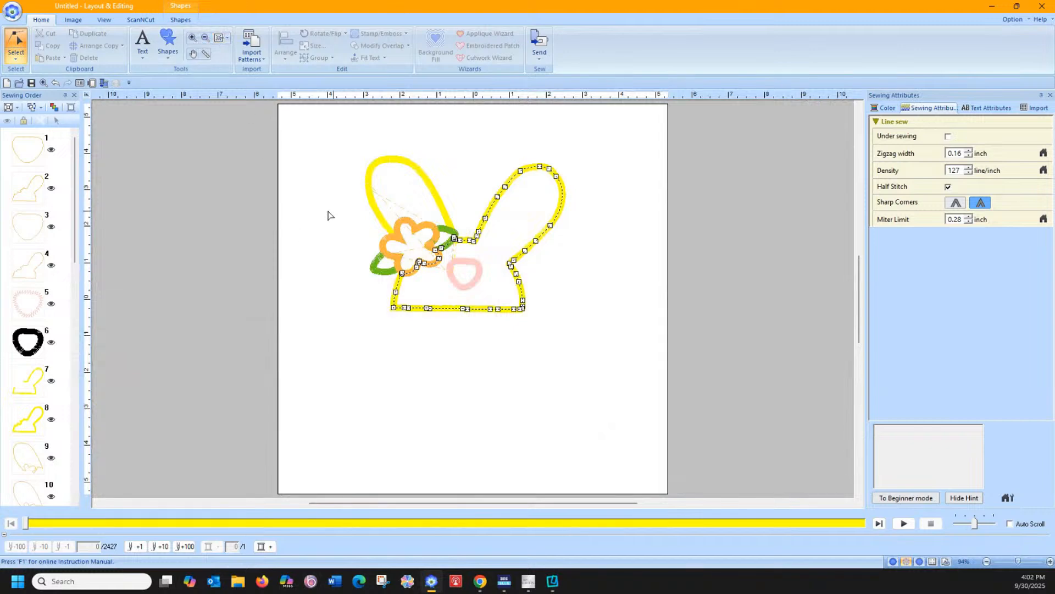
pyautogui.click(192, 38)
pyautogui.moveTo(384, 220); pyautogui.dragTo(514, 315)
pyautogui.click(17, 44)
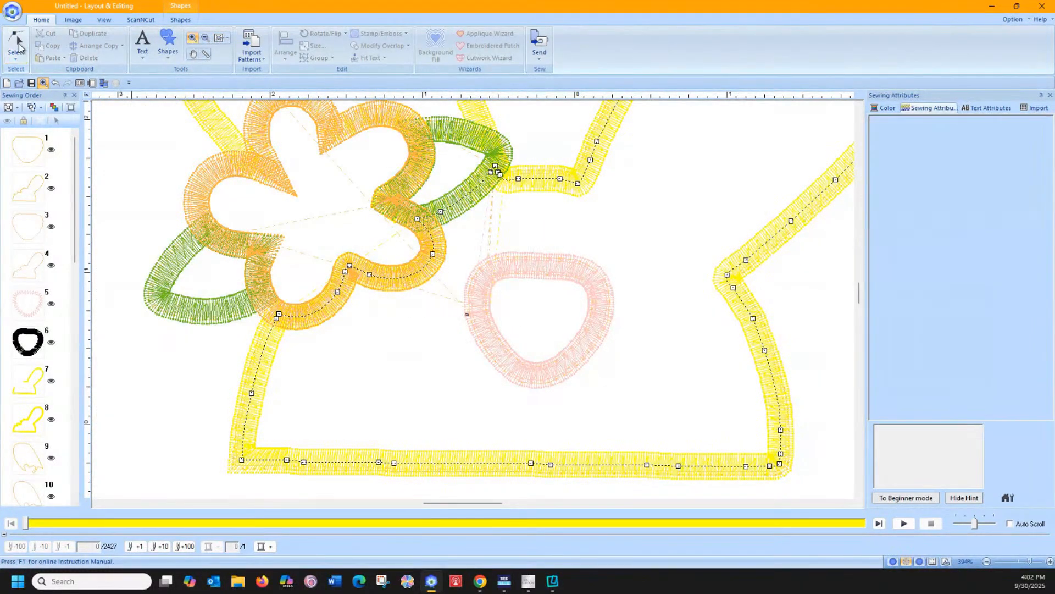
pyautogui.rightClick(279, 318)
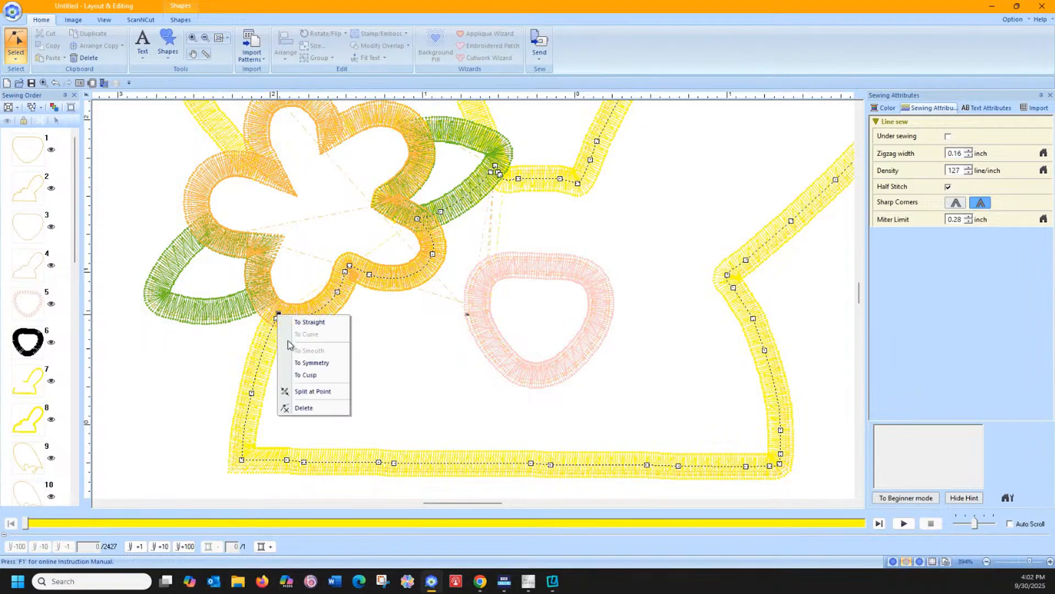
pyautogui.click(296, 397)
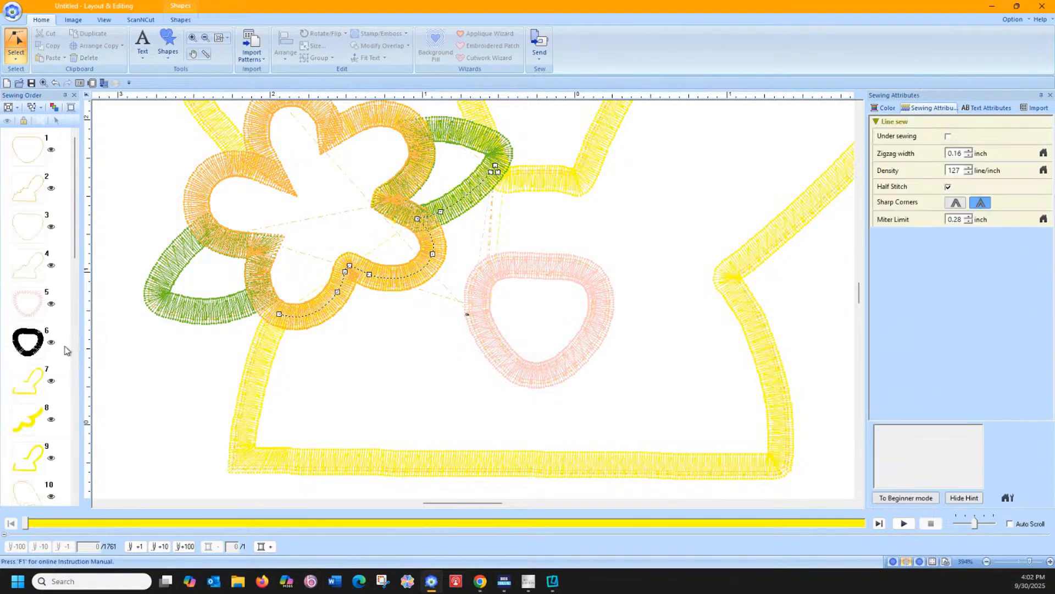
pyautogui.click(30, 426)
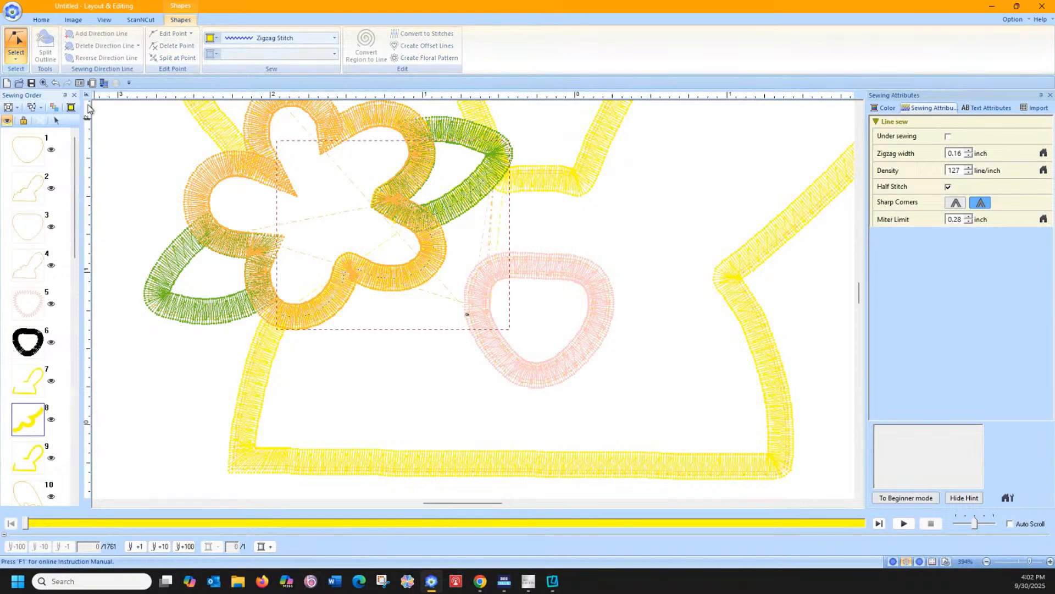
pyautogui.click(465, 276)
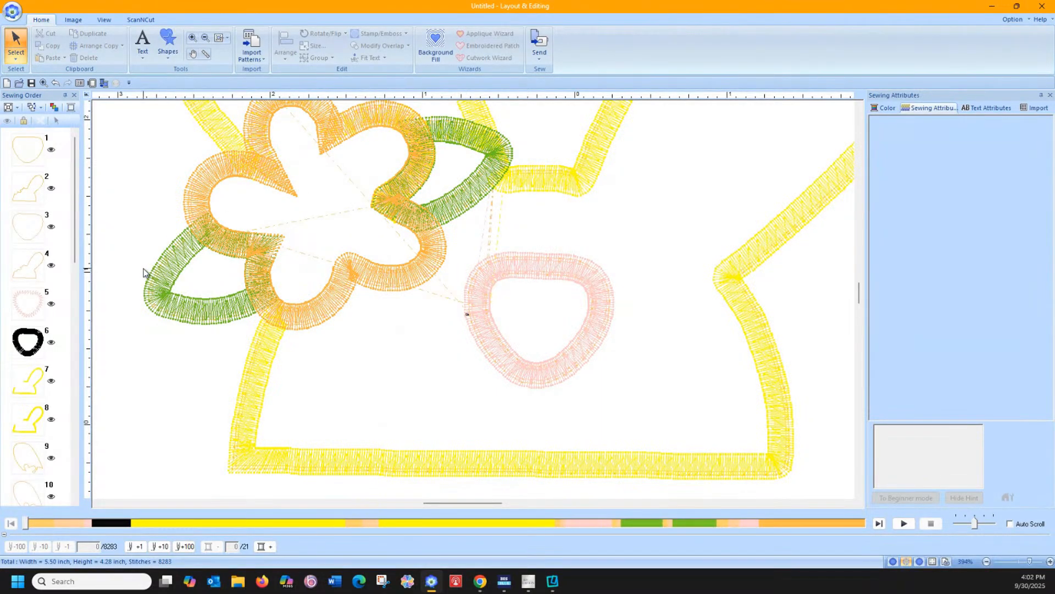
# Split the zigzag covering stitch of the ear behind the flower at a point under the upper leaf's tip.
pyautogui.scroll(-3, 33, 407)
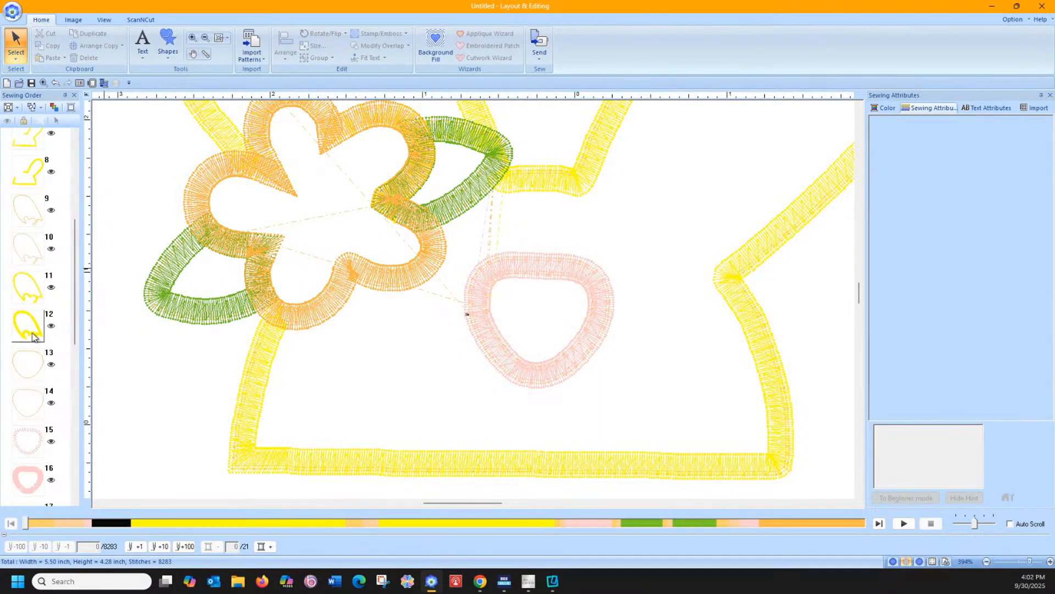
pyautogui.click(33, 336)
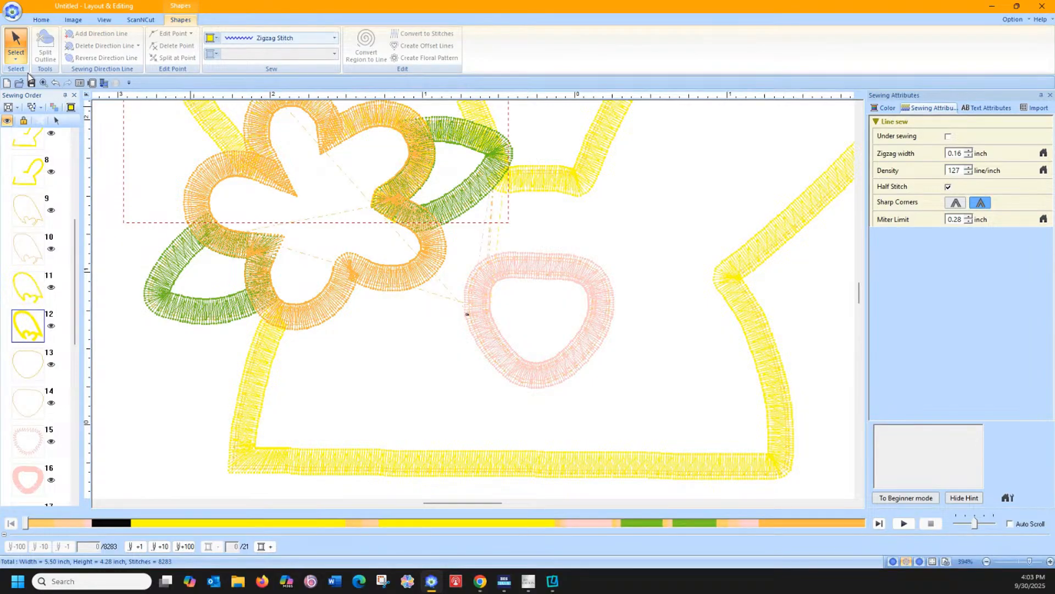
pyautogui.click(15, 44)
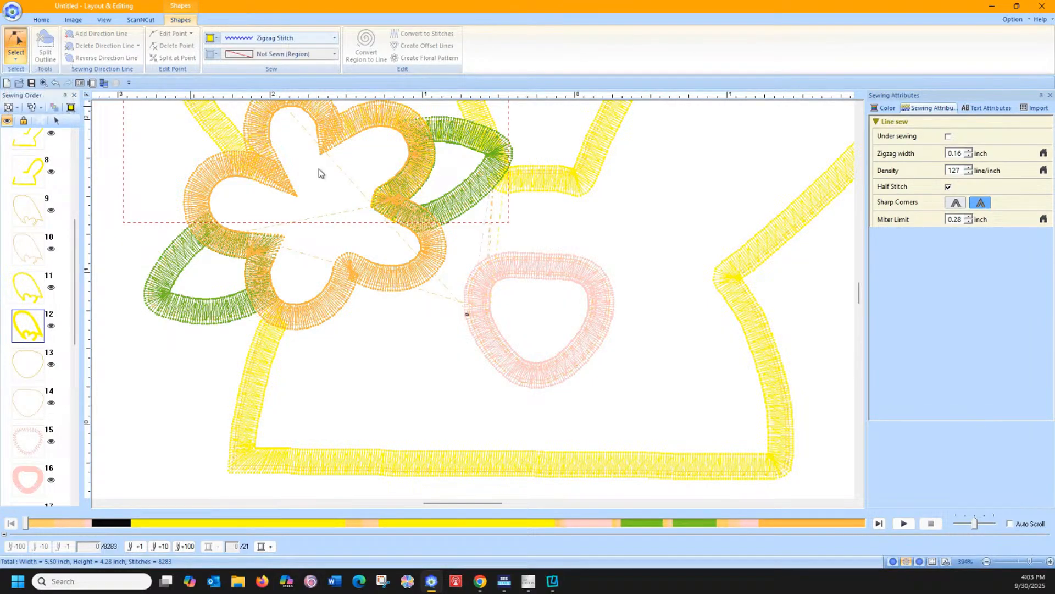
pyautogui.click(466, 186)
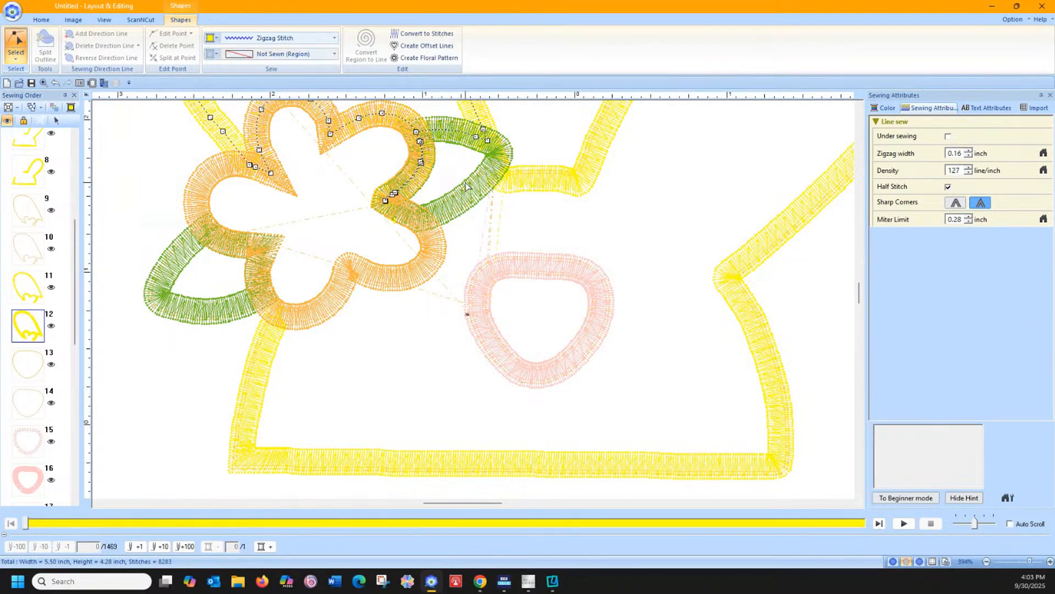
pyautogui.click(486, 136)
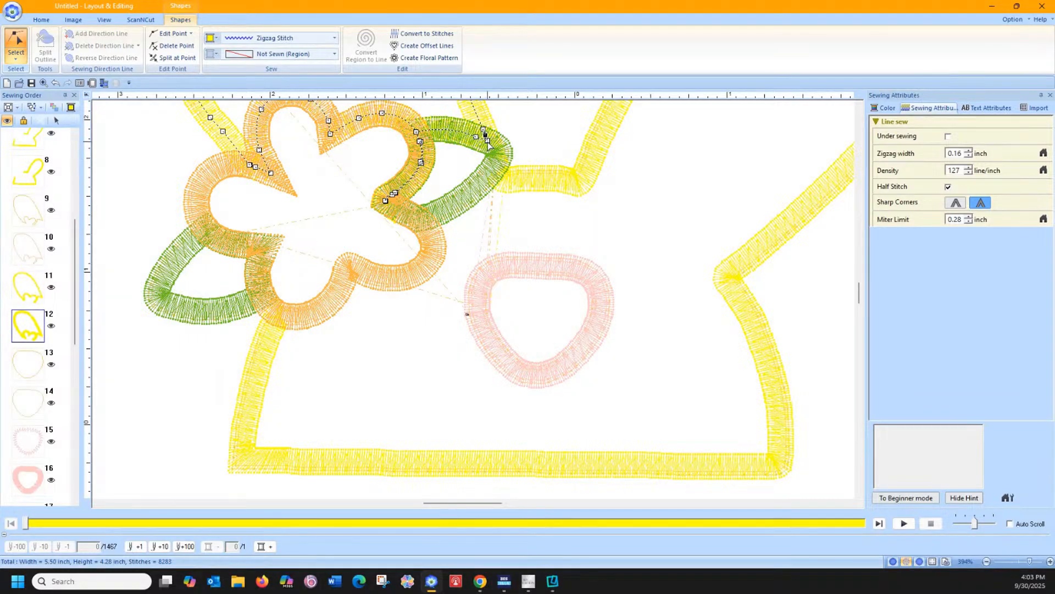
pyautogui.rightClick(488, 144)
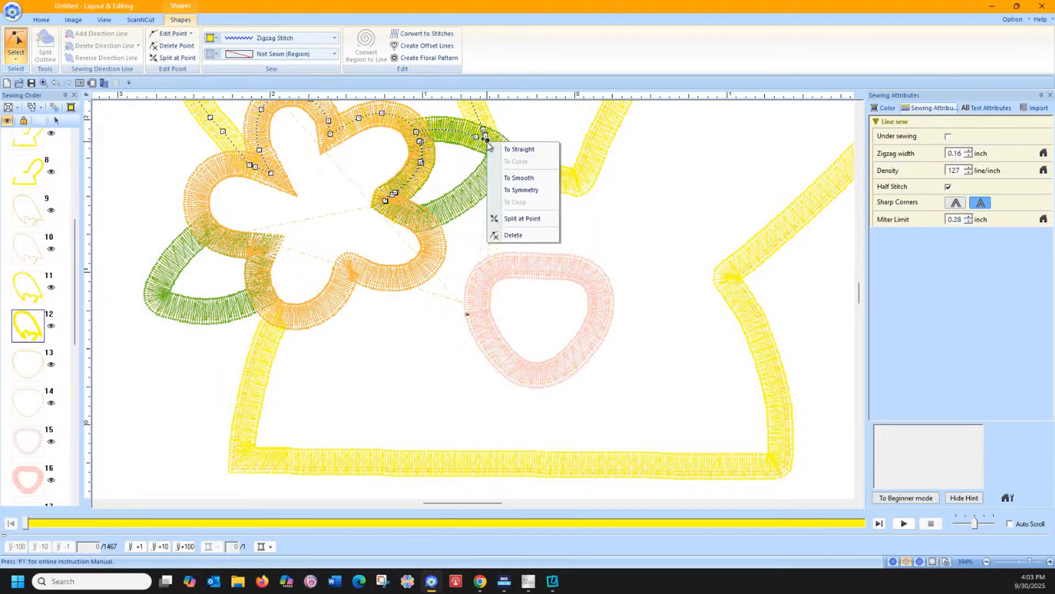
pyautogui.click(513, 235)
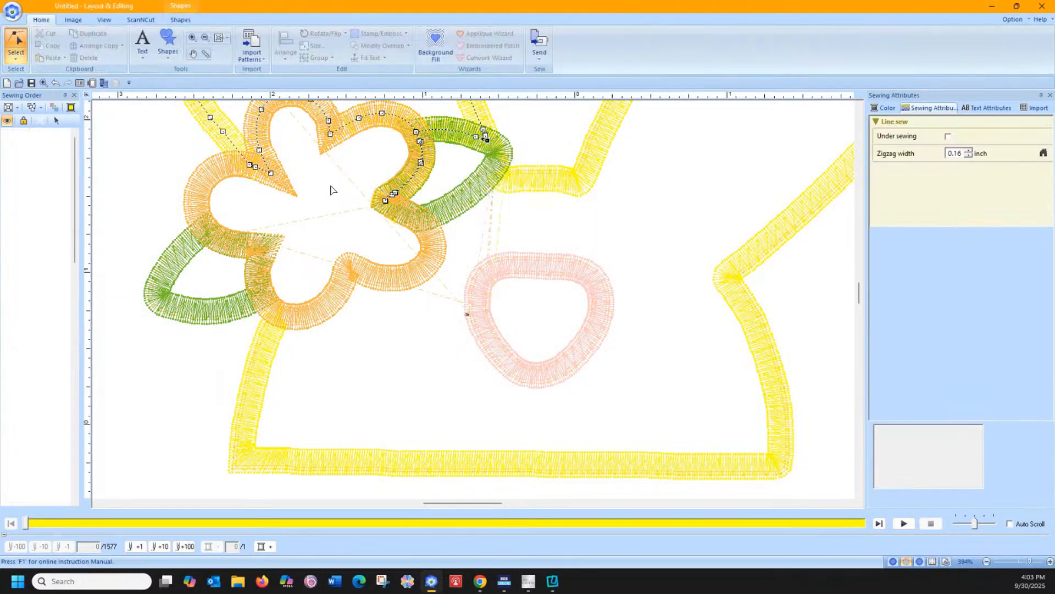
# Split the ear's zigzag covering stitch at the flower's upper outer petal and delete the segment running under the flower and leaf.
pyautogui.click(244, 158)
pyautogui.rightClick(253, 166)
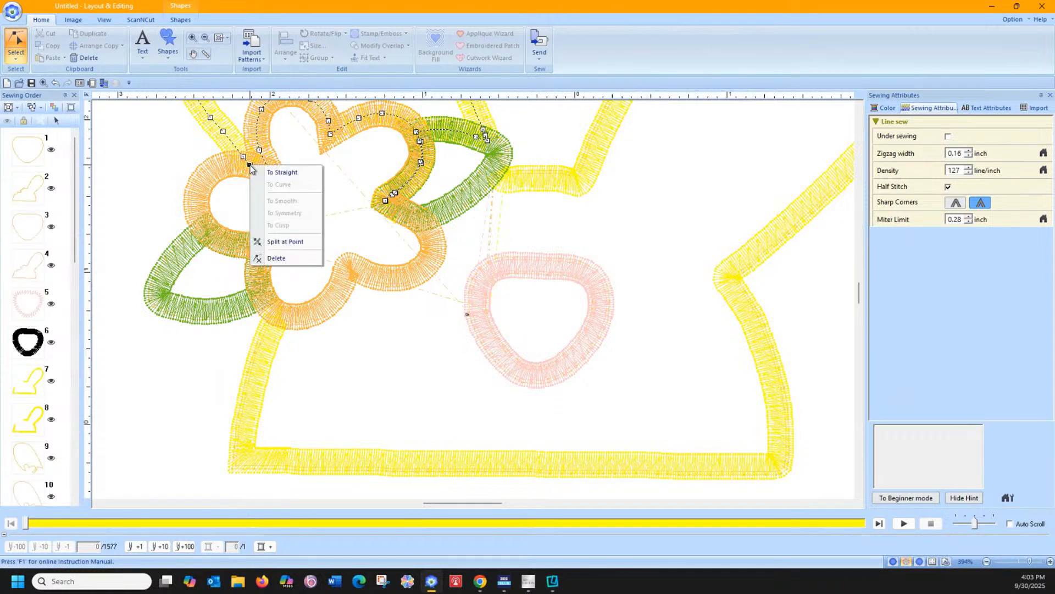
pyautogui.click(284, 255)
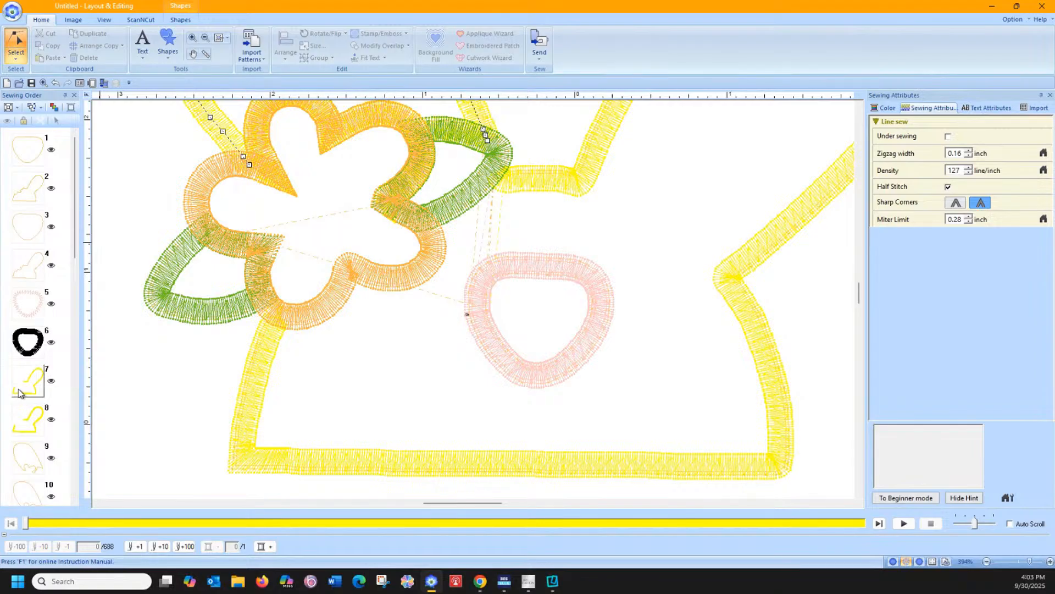
pyautogui.scroll(-5, 22, 384)
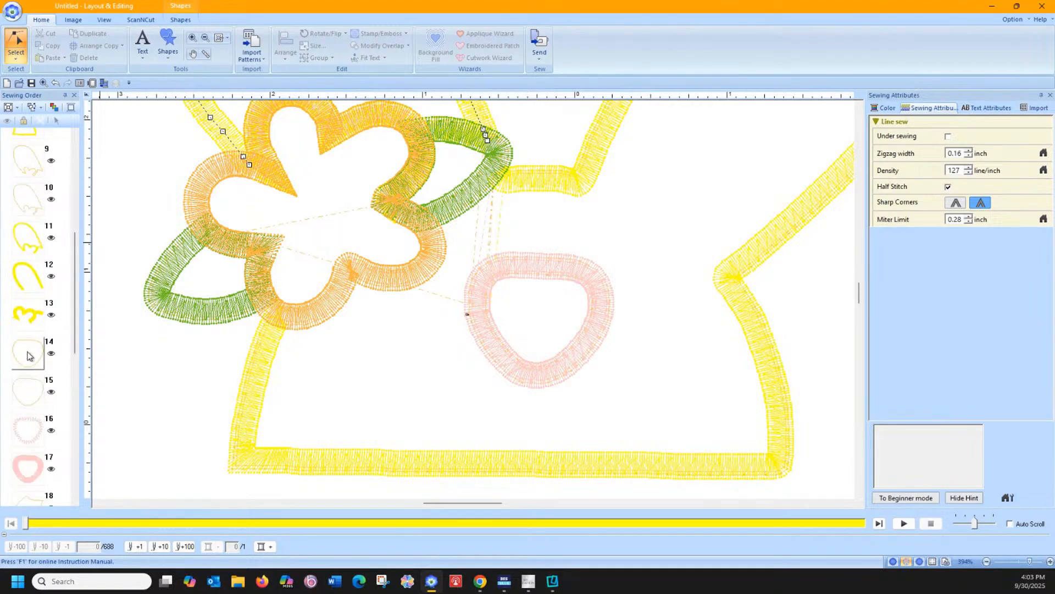
pyautogui.click(27, 315)
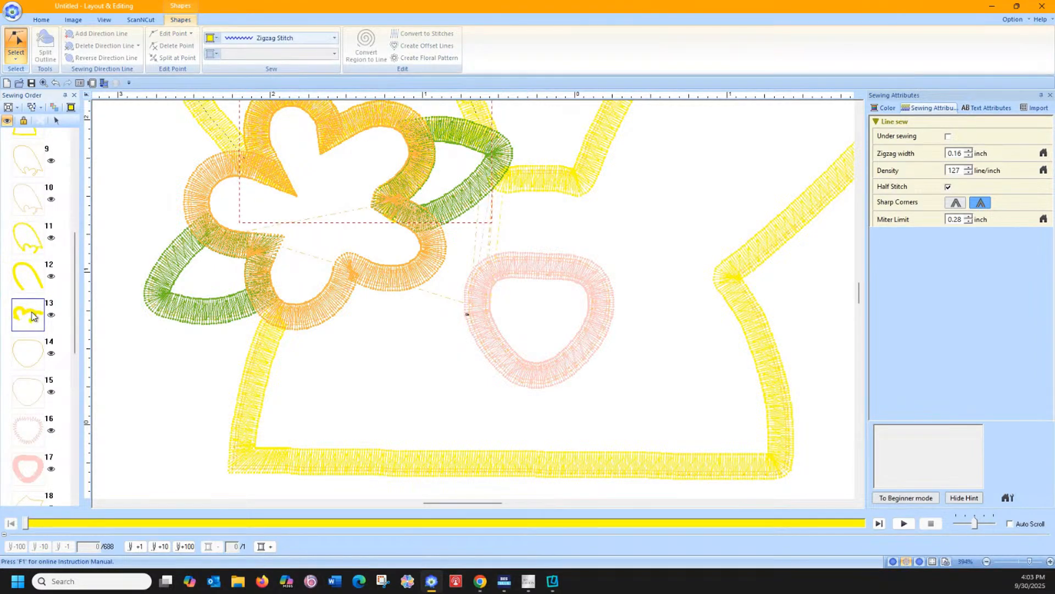
pyautogui.click(58, 122)
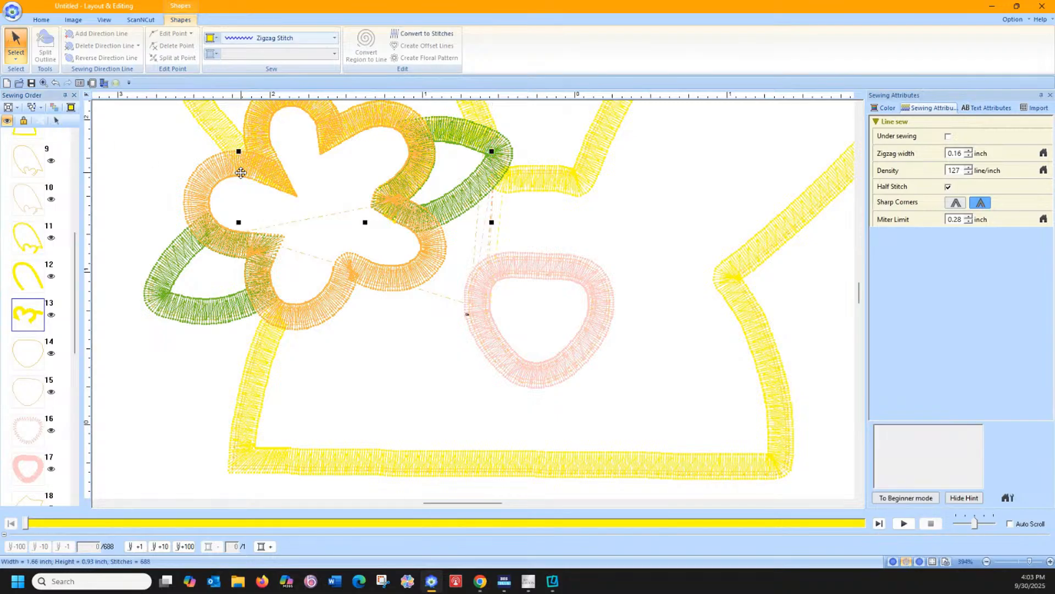
pyautogui.press('Escape')
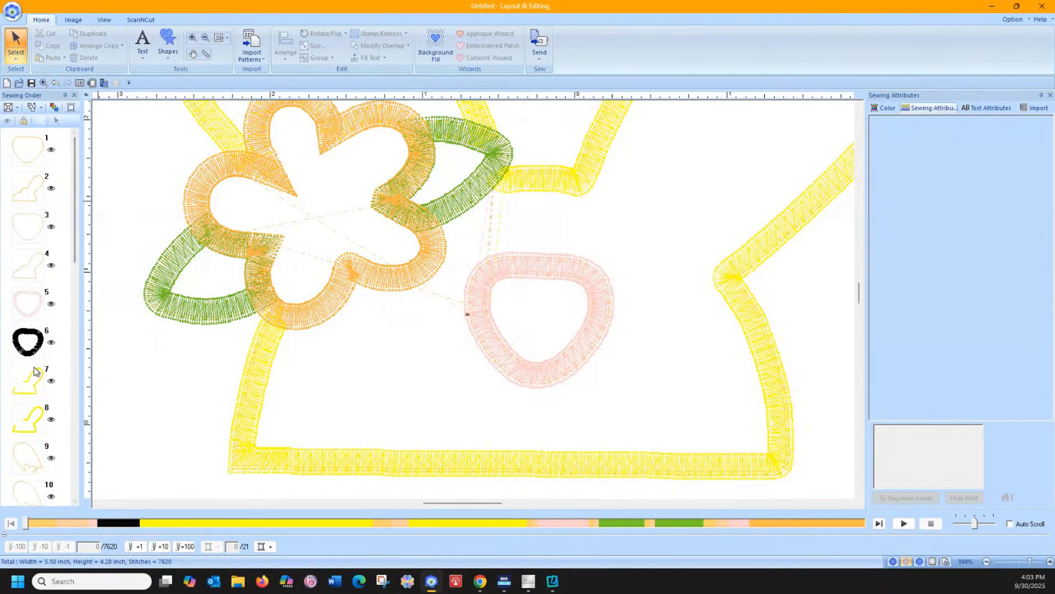
# Show the outline points of the ear's zigzag tack down stitch and split it at a point under the upper leaf's tip.
pyautogui.scroll(-3, 31, 412)
pyautogui.click(27, 386)
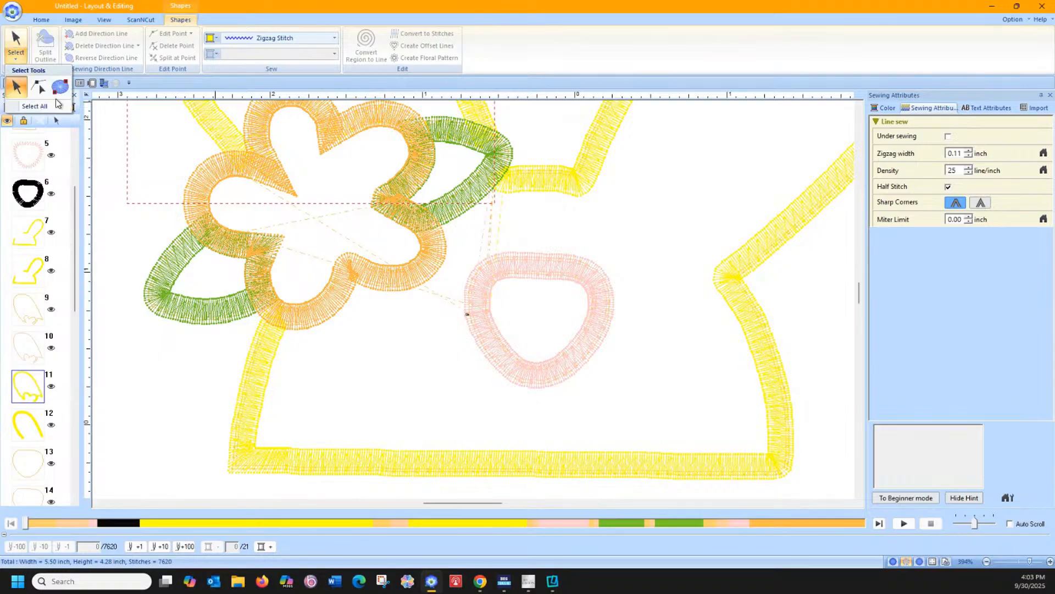
pyautogui.click(481, 165)
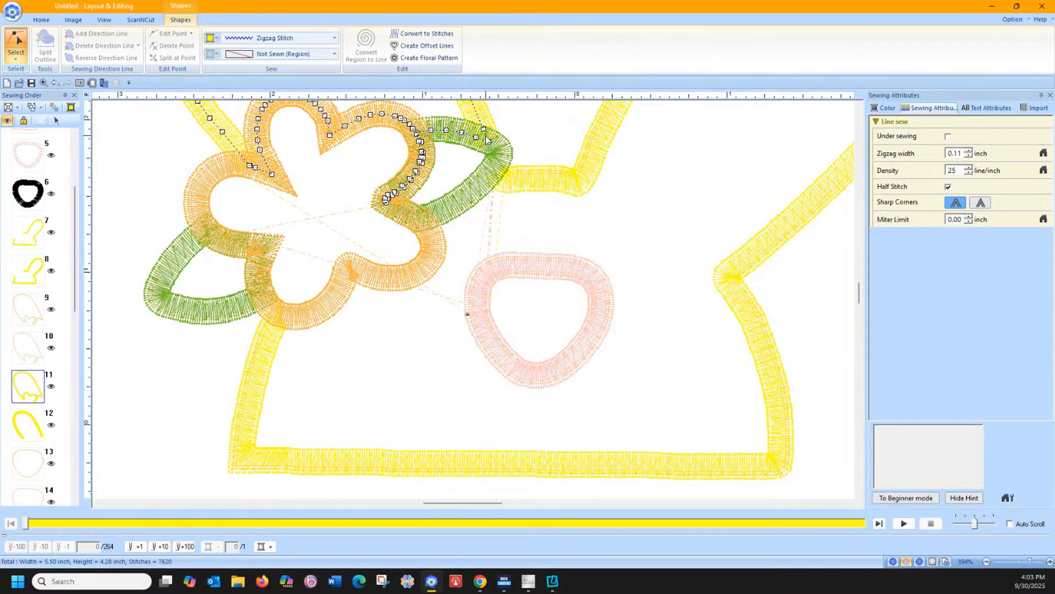
pyautogui.click(486, 137)
pyautogui.rightClick(486, 144)
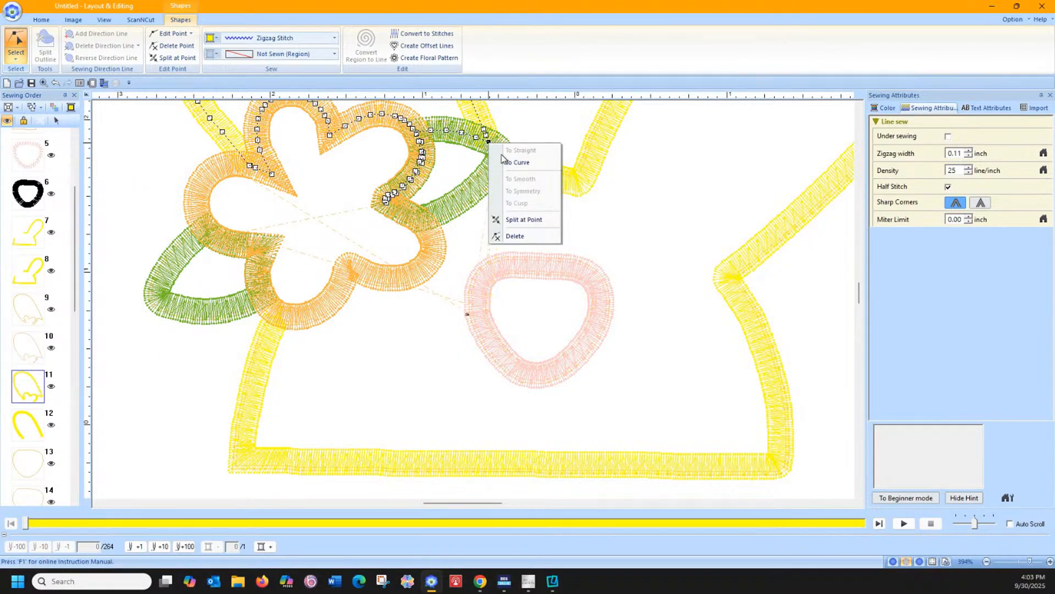
pyautogui.click(486, 137)
pyautogui.rightClick(486, 138)
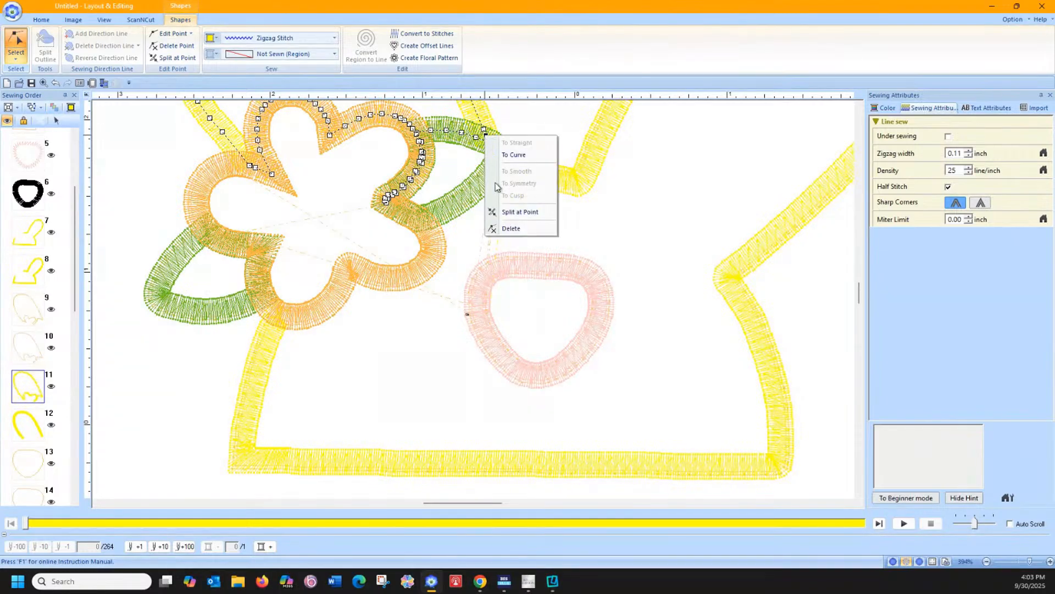
pyautogui.click(523, 219)
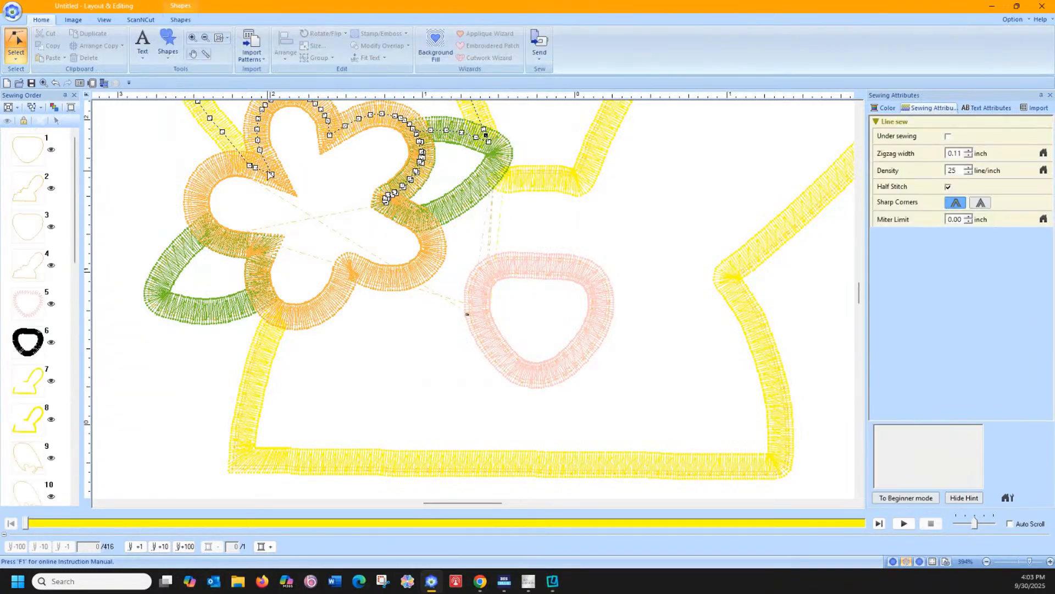
# Split the ear's tack down stitch at the flower's upper outer petal and delete the segment running under the flower and leaf.
pyautogui.click(242, 159)
pyautogui.rightClick(243, 159)
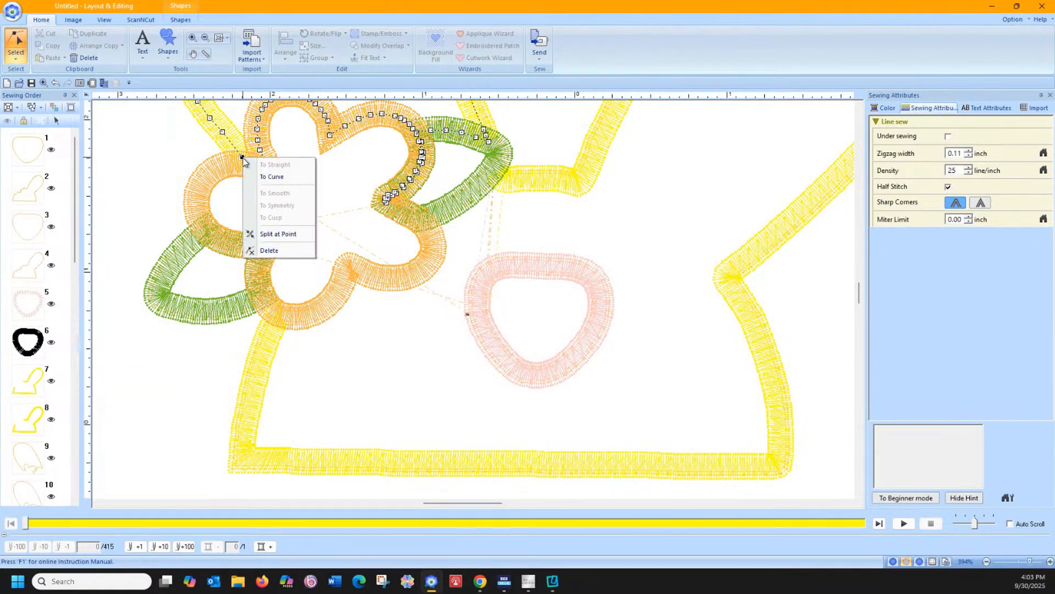
pyautogui.click(113, 286)
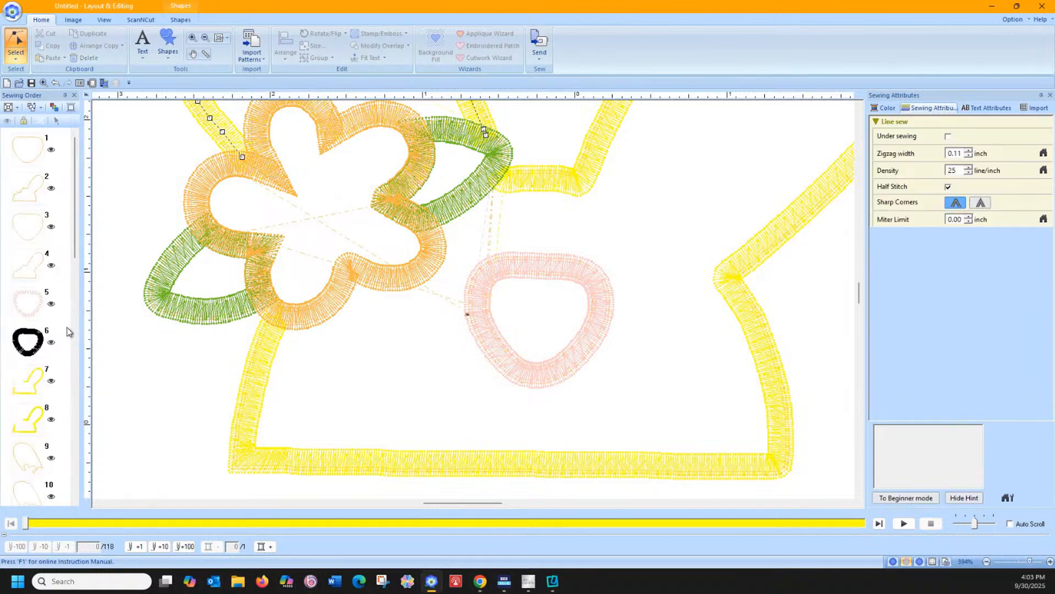
pyautogui.scroll(-5, 49, 331)
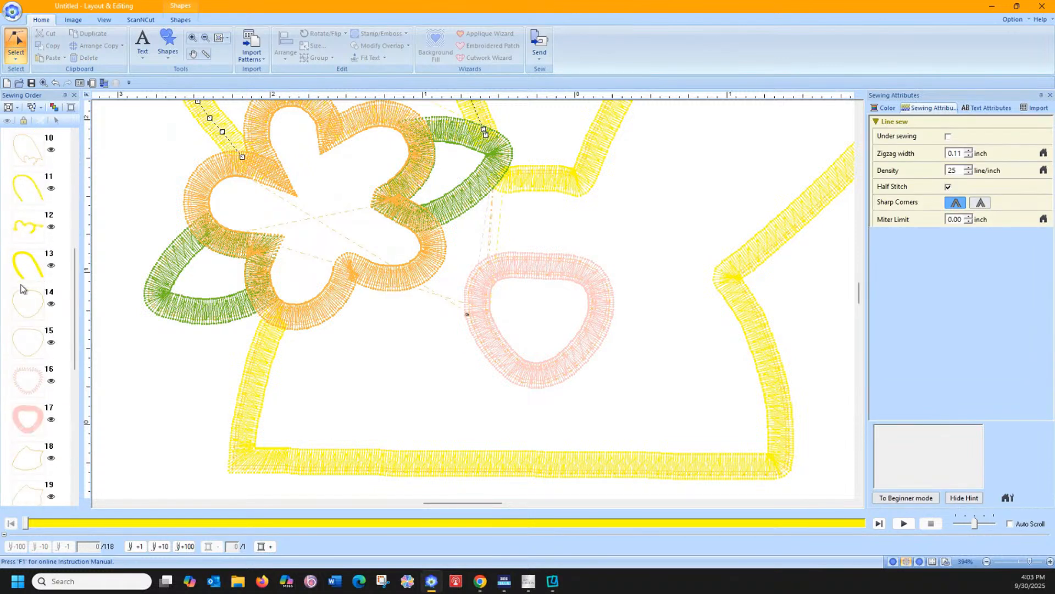
pyautogui.click(27, 225)
pyautogui.click(56, 121)
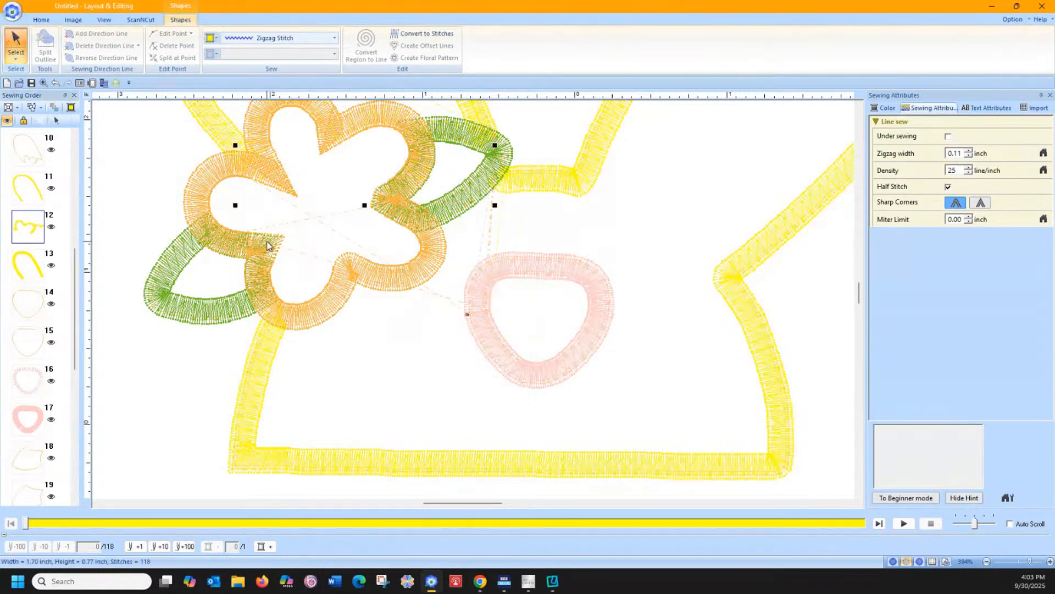
pyautogui.press('Escape')
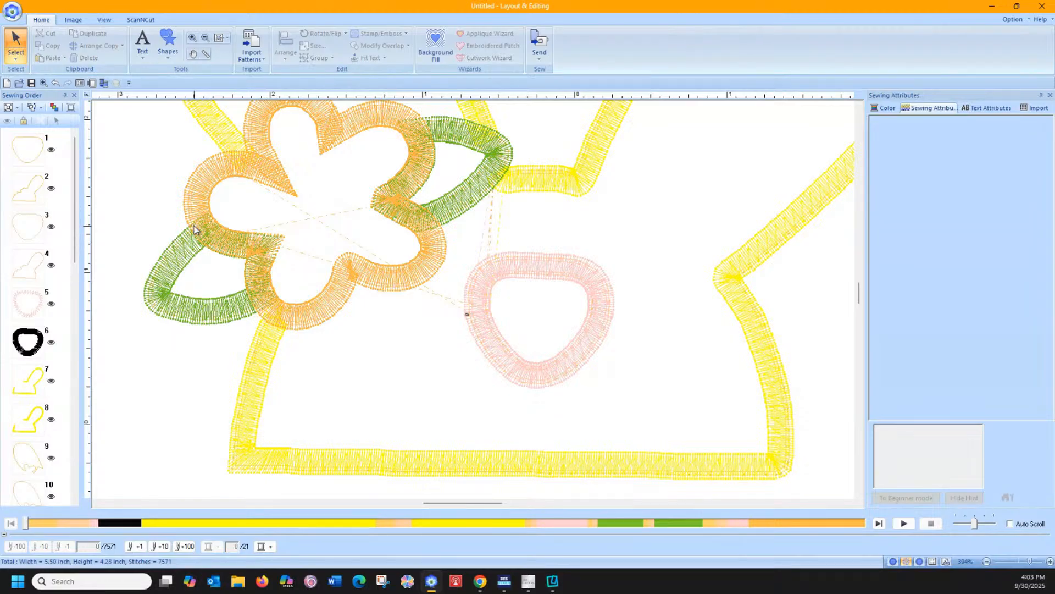
# Open the lower leaf's zigzag tack down stitch for point editing.
pyautogui.scroll(-6, 39, 301)
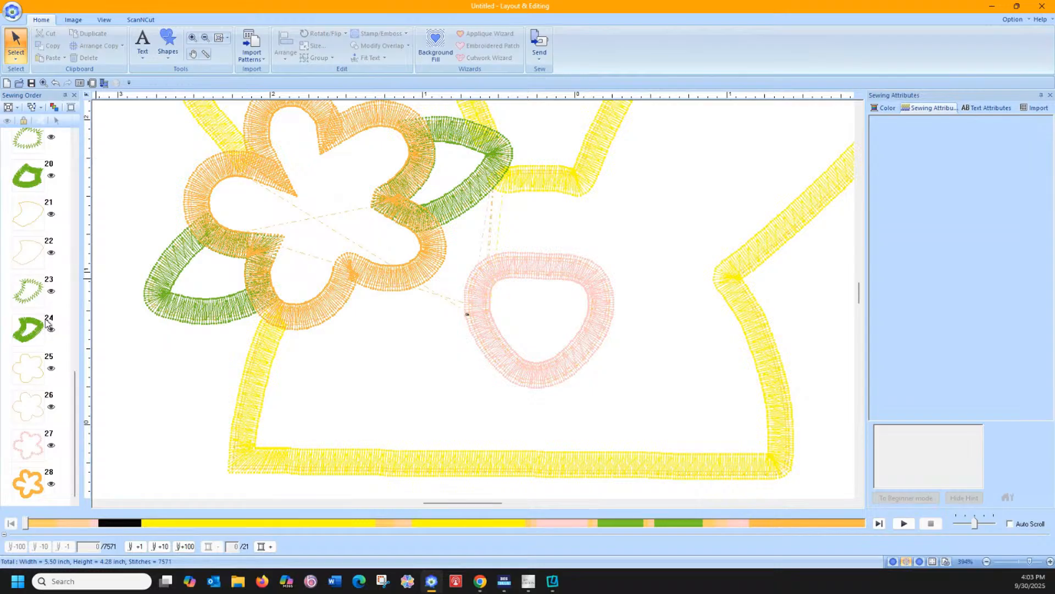
pyautogui.click(26, 184)
pyautogui.scroll(1, 26, 184)
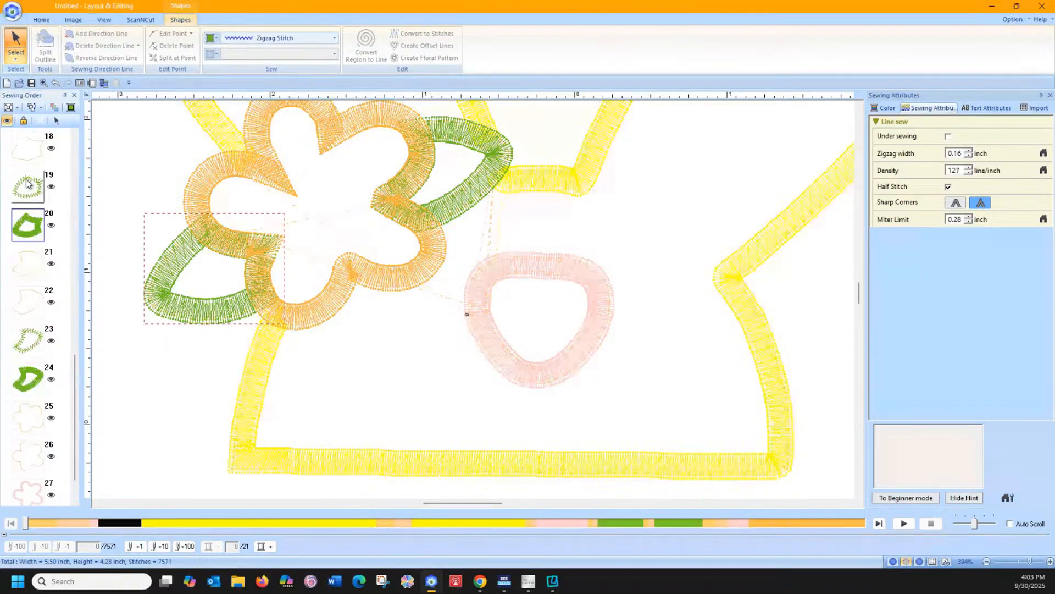
pyautogui.click(26, 184)
pyautogui.click(16, 44)
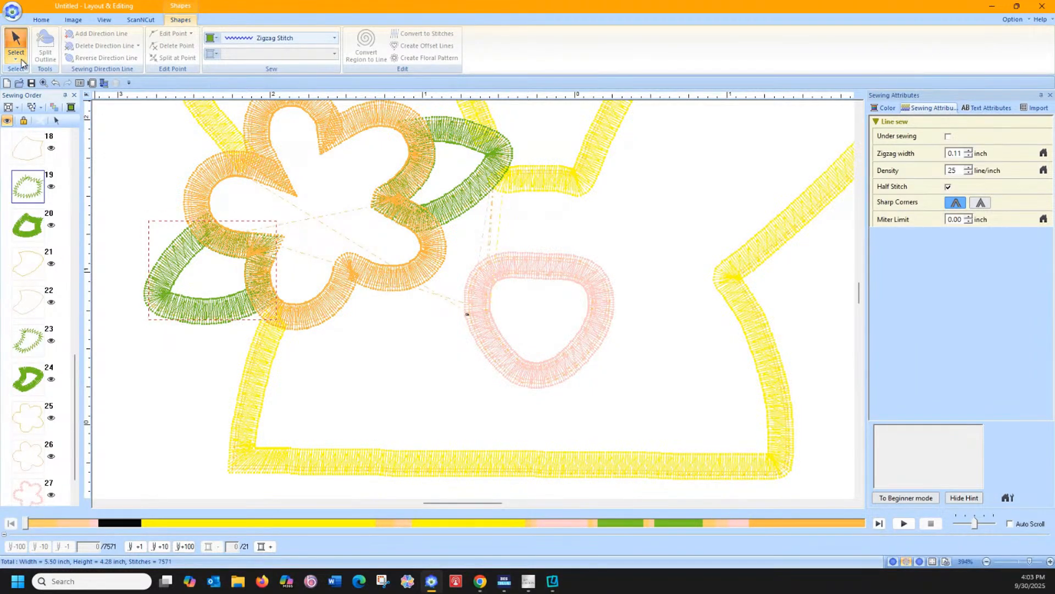
pyautogui.click(231, 246)
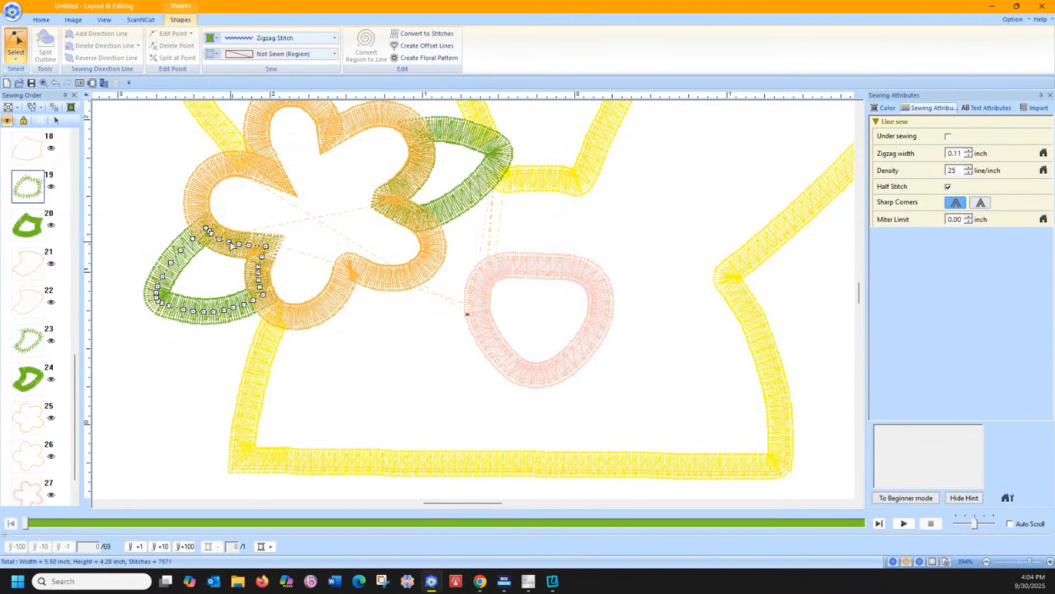
# Split the lower-left leaf's sparse zigzag outline at the two points where it meets the flower's edge.
pyautogui.click(197, 236)
pyautogui.rightClick(200, 238)
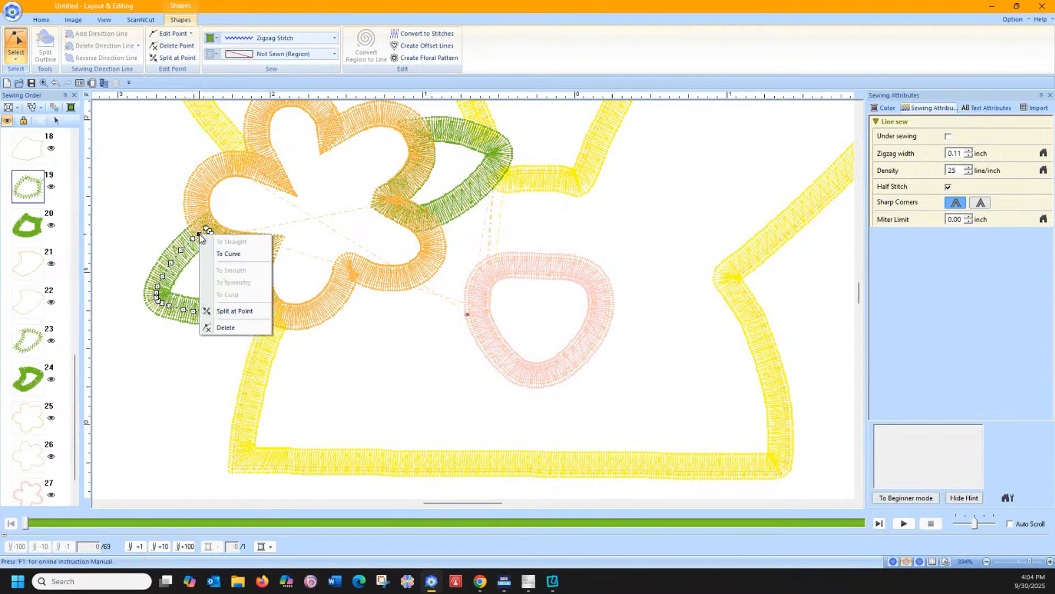
pyautogui.click(220, 311)
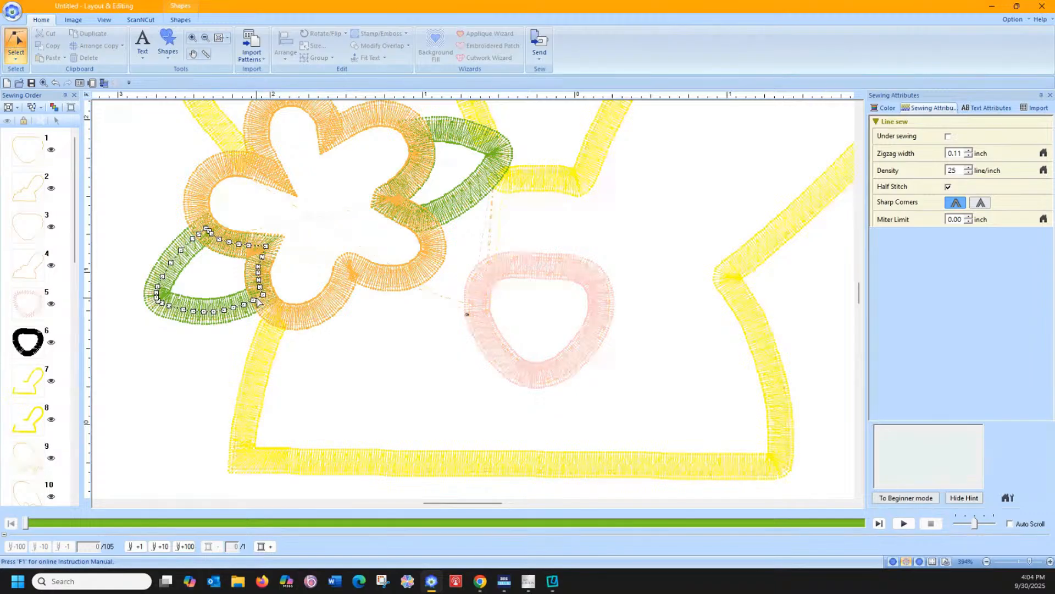
pyautogui.rightClick(258, 301)
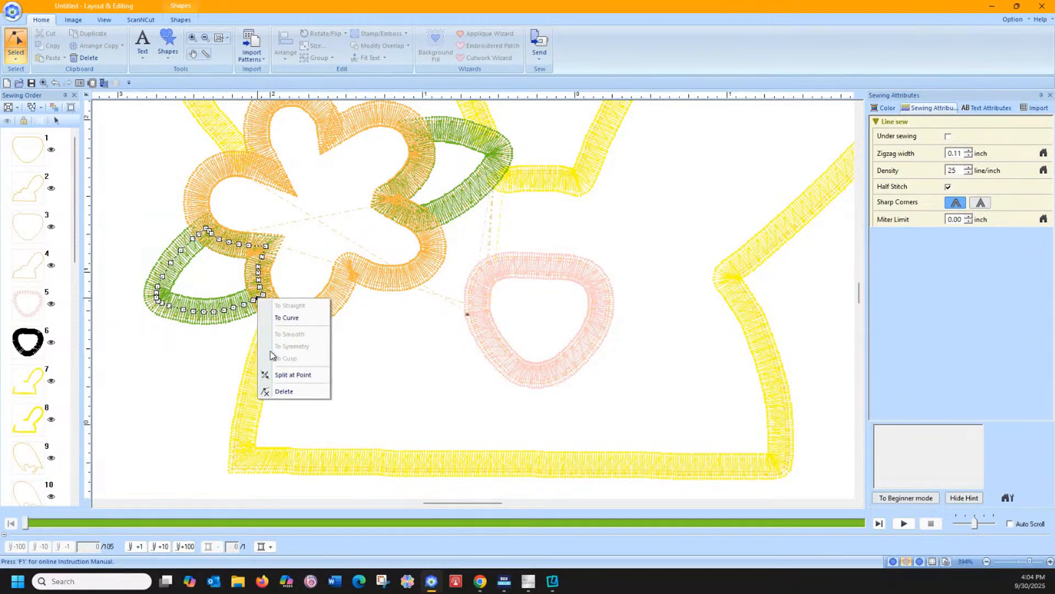
pyautogui.click(283, 373)
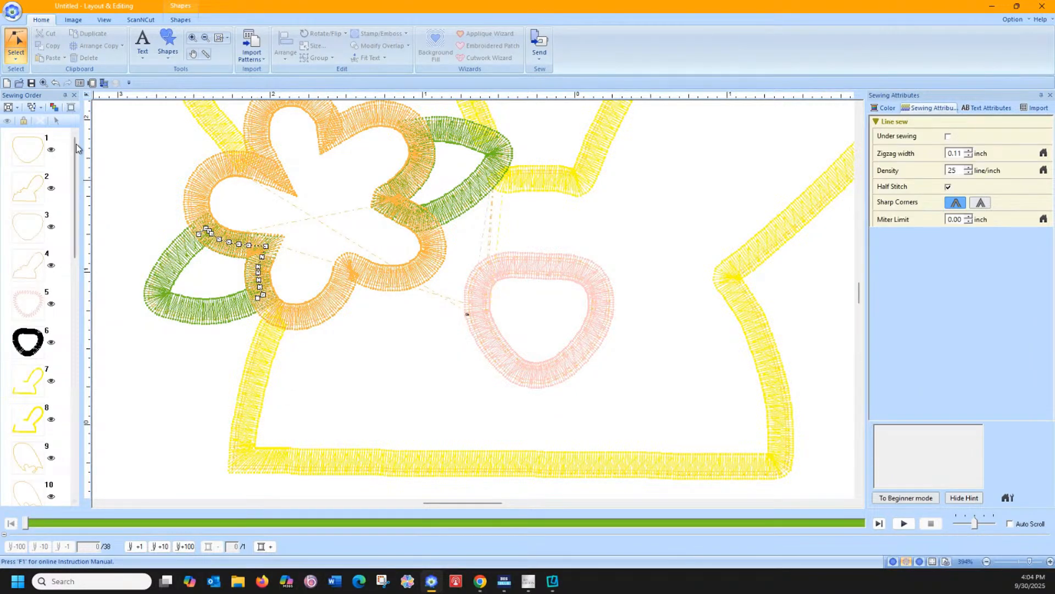
# Delete the split-off segment of the lower-left leaf's sparse zigzag outline that lies under the flower.
pyautogui.scroll(-1, 40, 380)
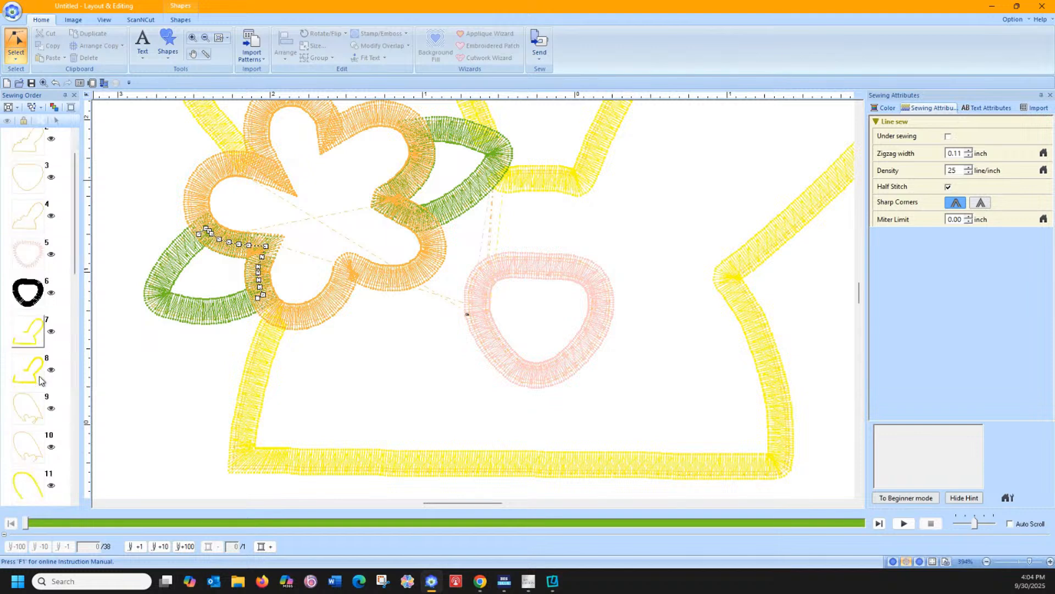
pyautogui.scroll(-5, 39, 380)
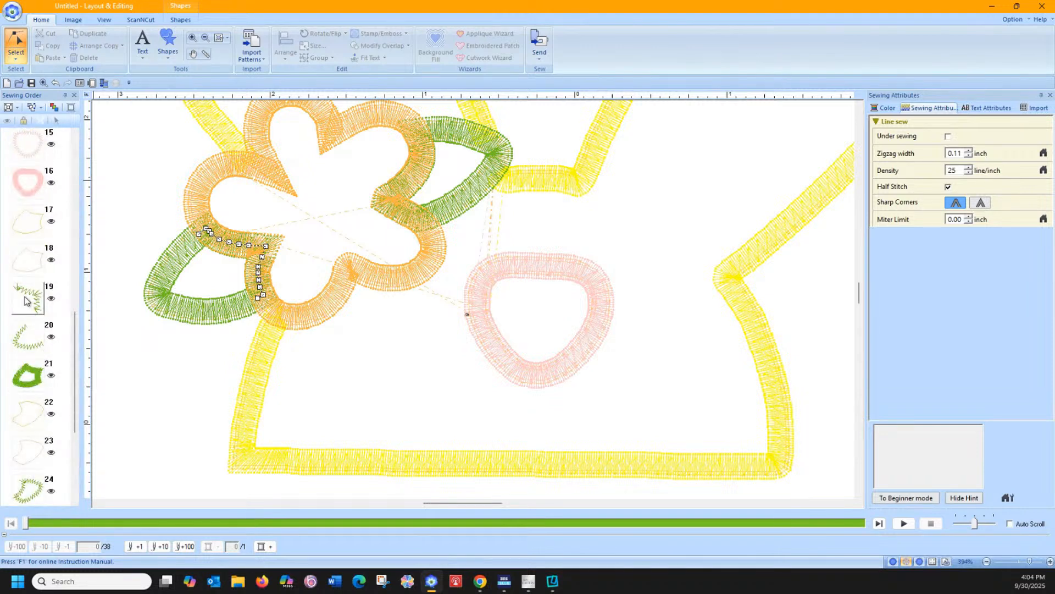
pyautogui.click(24, 301)
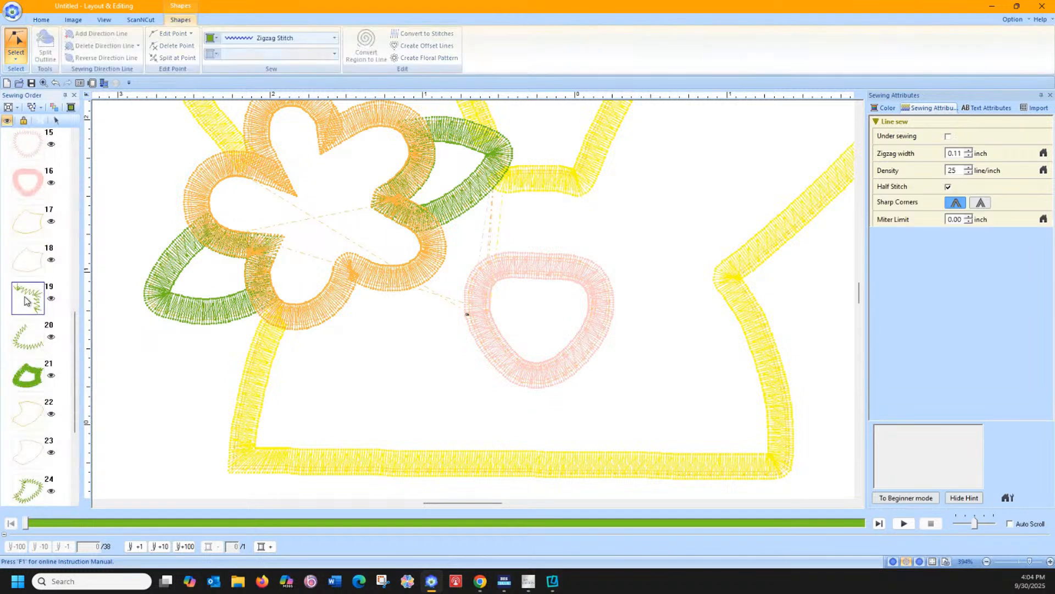
pyautogui.click(55, 121)
pyautogui.click(229, 191)
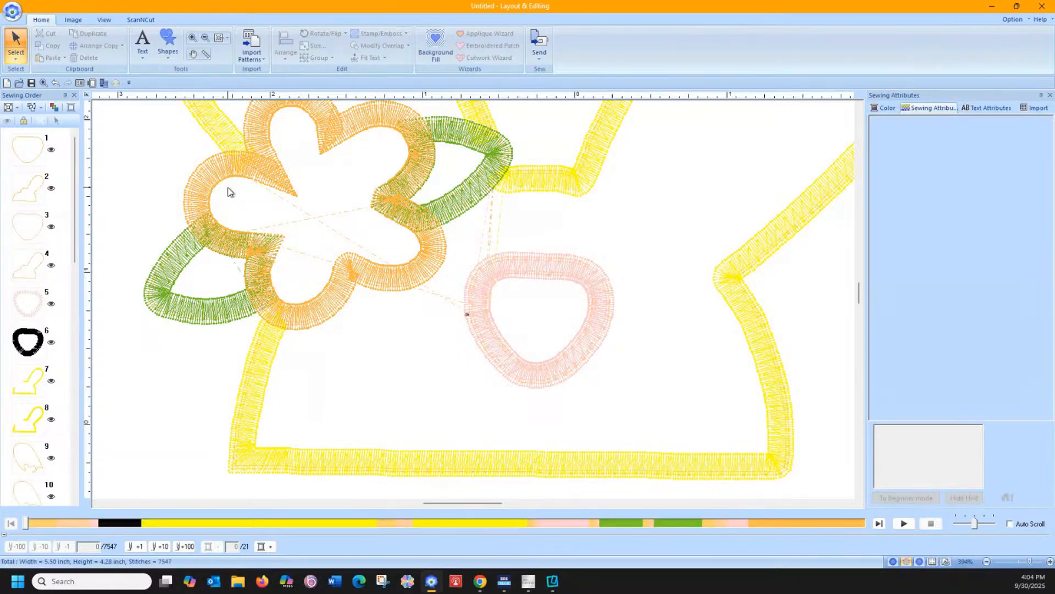
# Add points to the lower-left leaf's dense zigzag outline where it meets the flower's edge and split it at both.
pyautogui.scroll(-10, 31, 319)
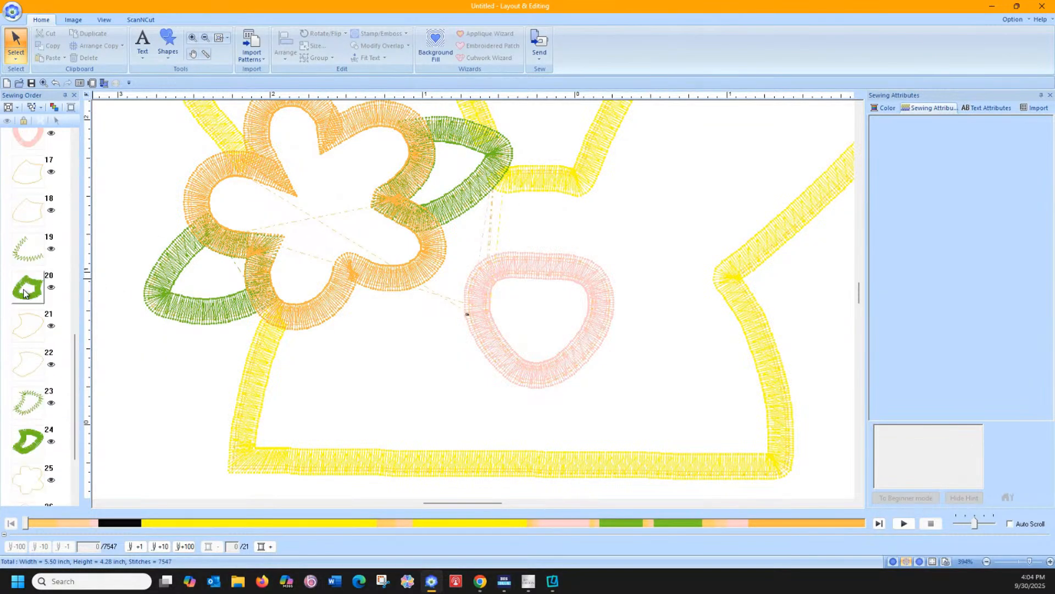
pyautogui.click(28, 284)
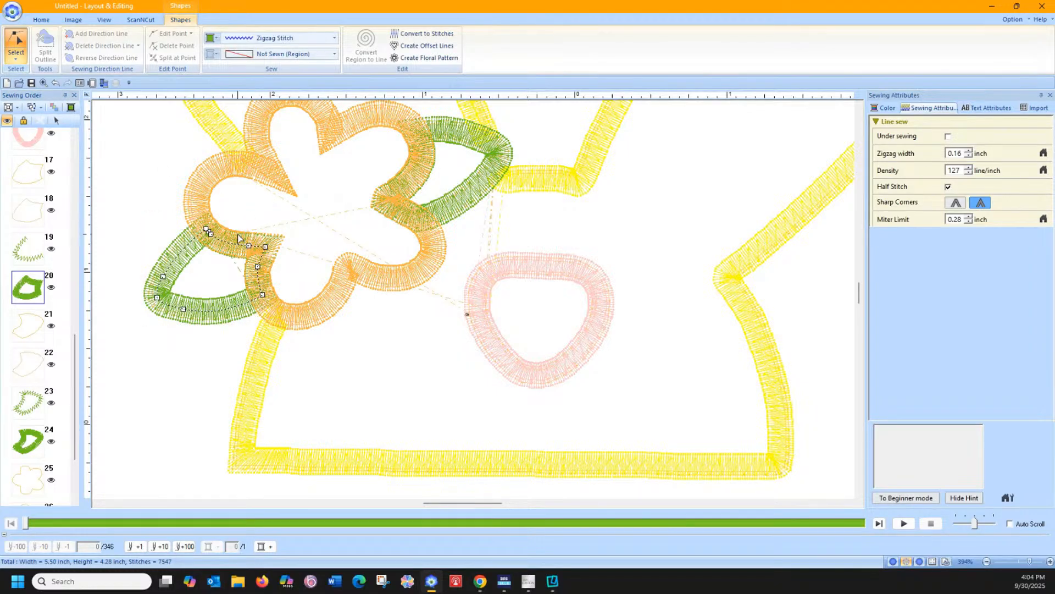
pyautogui.click(200, 235)
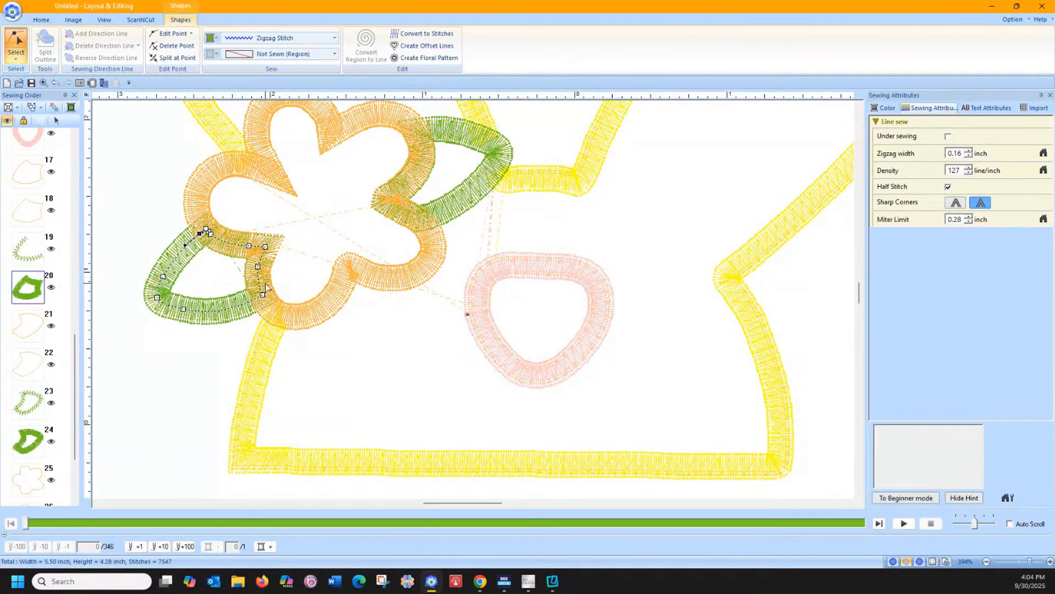
pyautogui.click(256, 300)
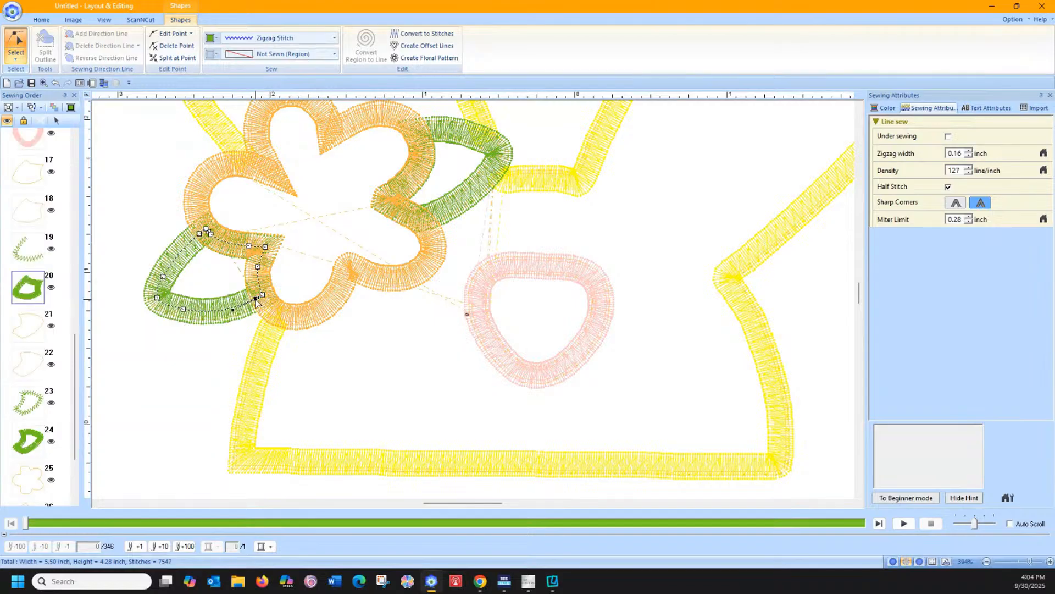
pyautogui.rightClick(257, 299)
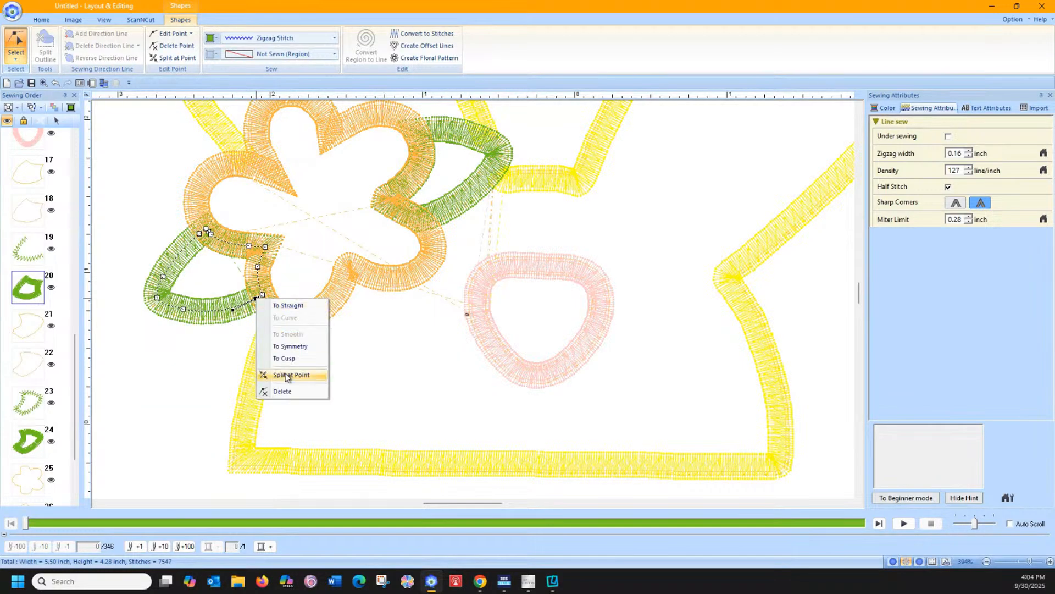
pyautogui.click(287, 379)
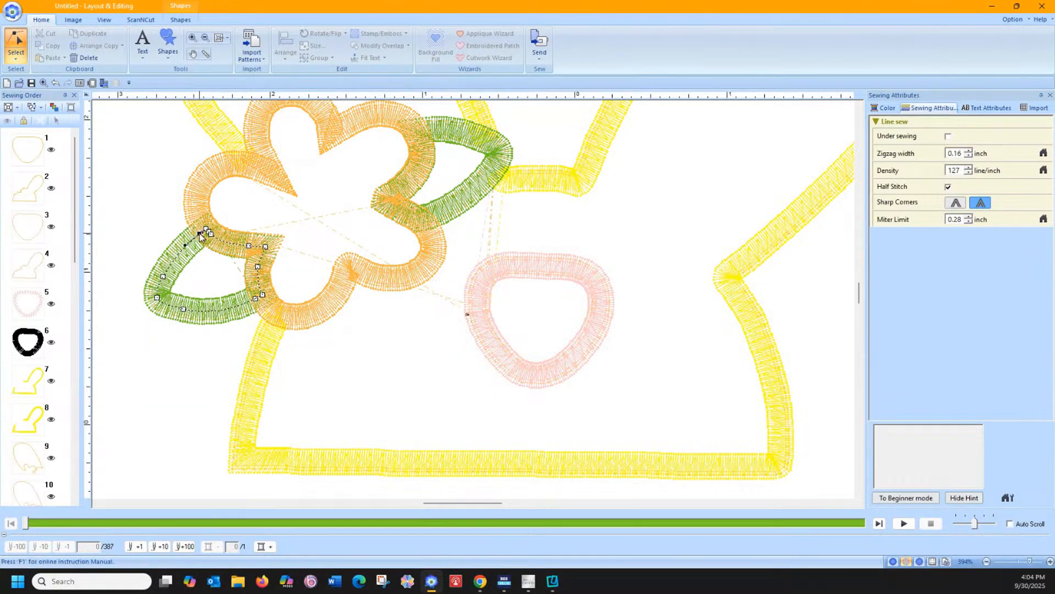
pyautogui.rightClick(202, 236)
pyautogui.click(231, 309)
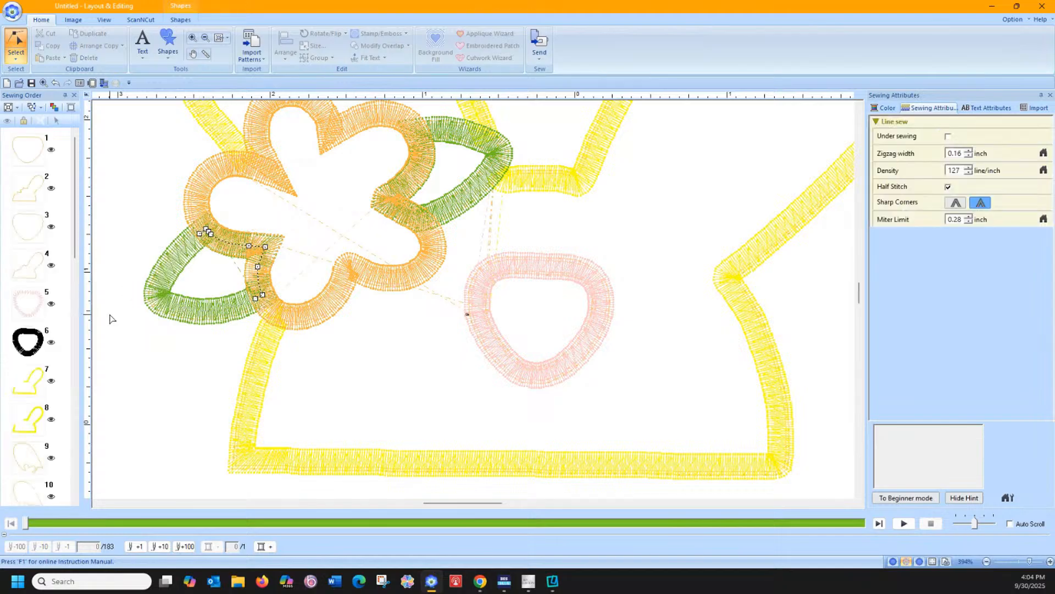
# Delete the split-off segment of the lower-left leaf's dense zigzag outline that lies under the flower.
pyautogui.scroll(-6, 30, 404)
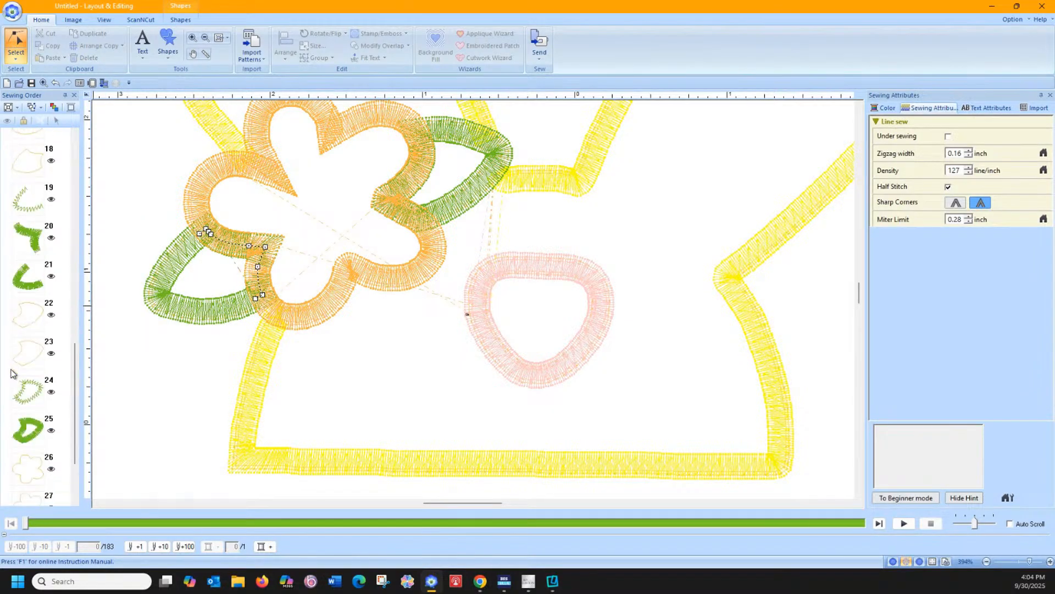
pyautogui.click(27, 239)
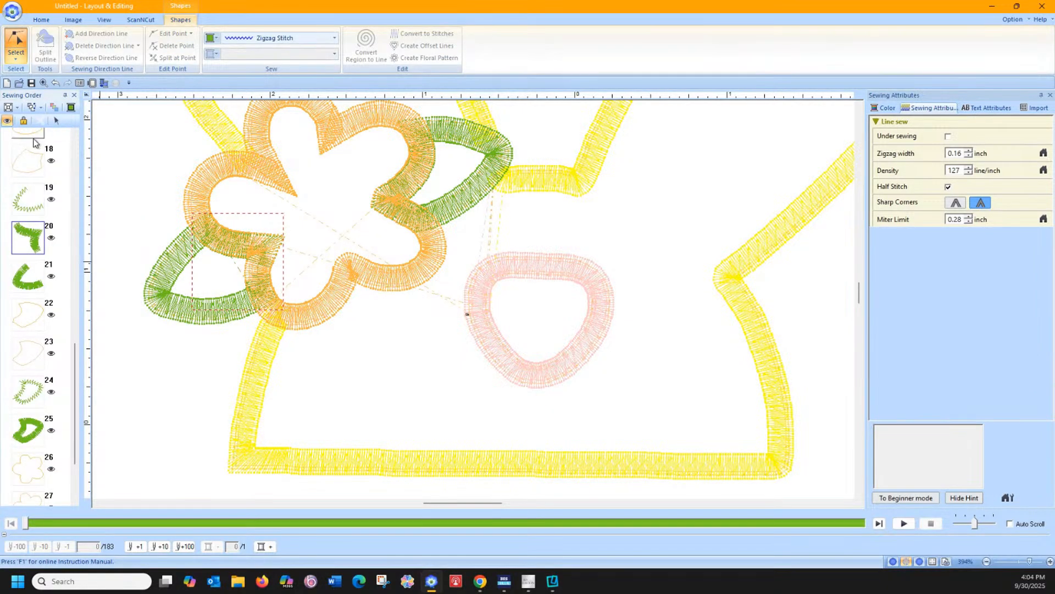
pyautogui.click(209, 280)
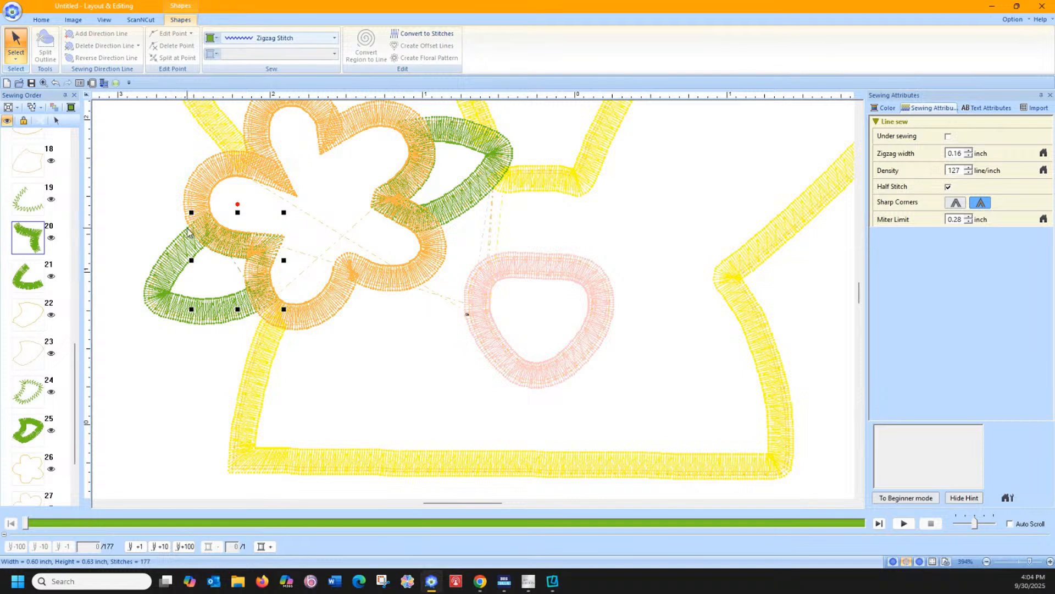
pyautogui.click(398, 291)
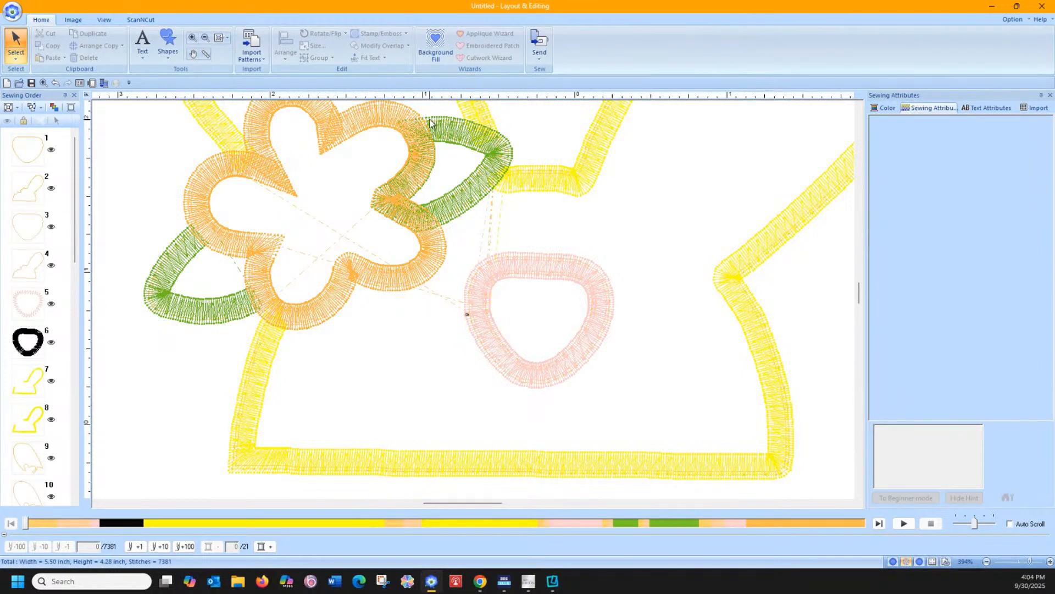
# Split the upper-right leaf's sparse zigzag outline at the two points where it meets the flower's edge.
pyautogui.scroll(-3, 46, 375)
pyautogui.scroll(-8, 44, 375)
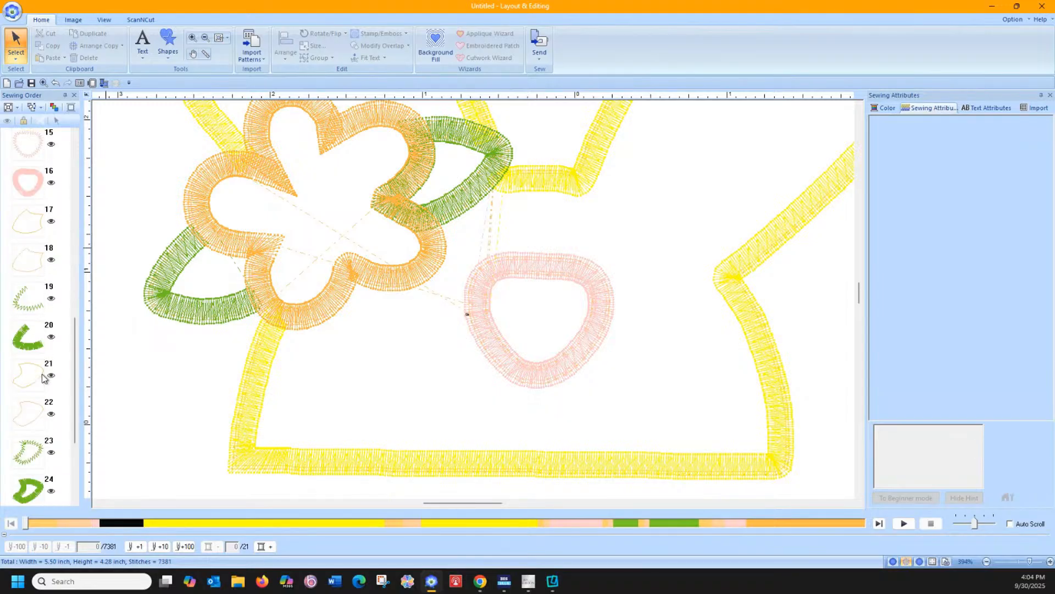
pyautogui.click(28, 296)
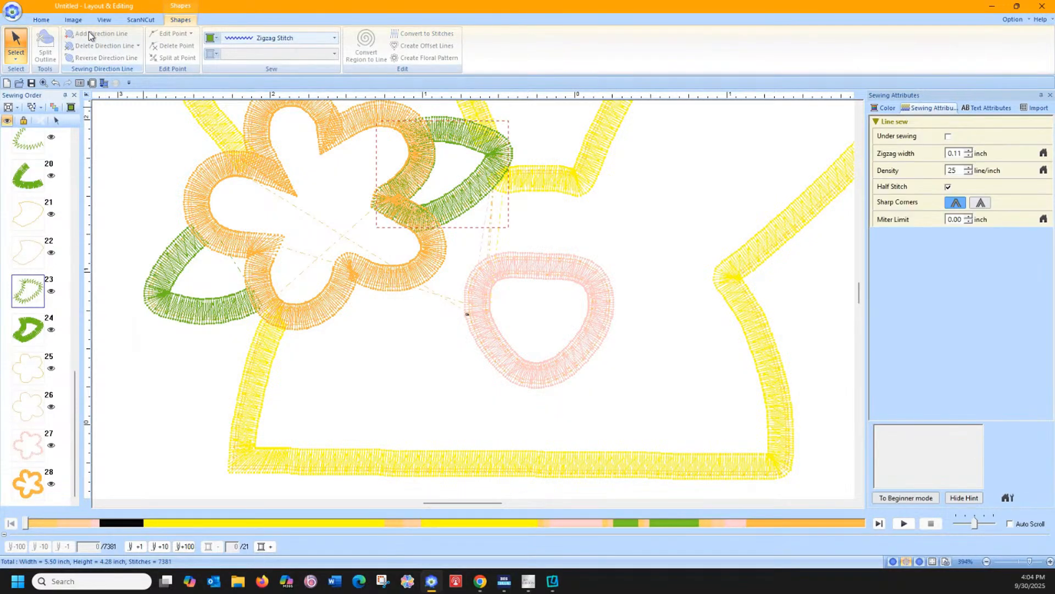
pyautogui.click(16, 57)
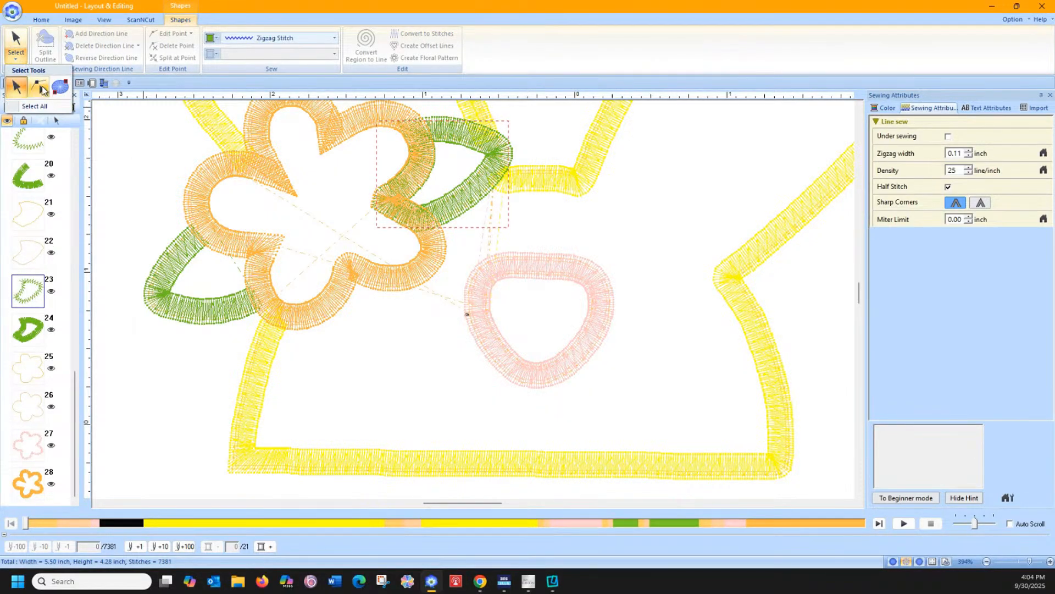
pyautogui.click(40, 85)
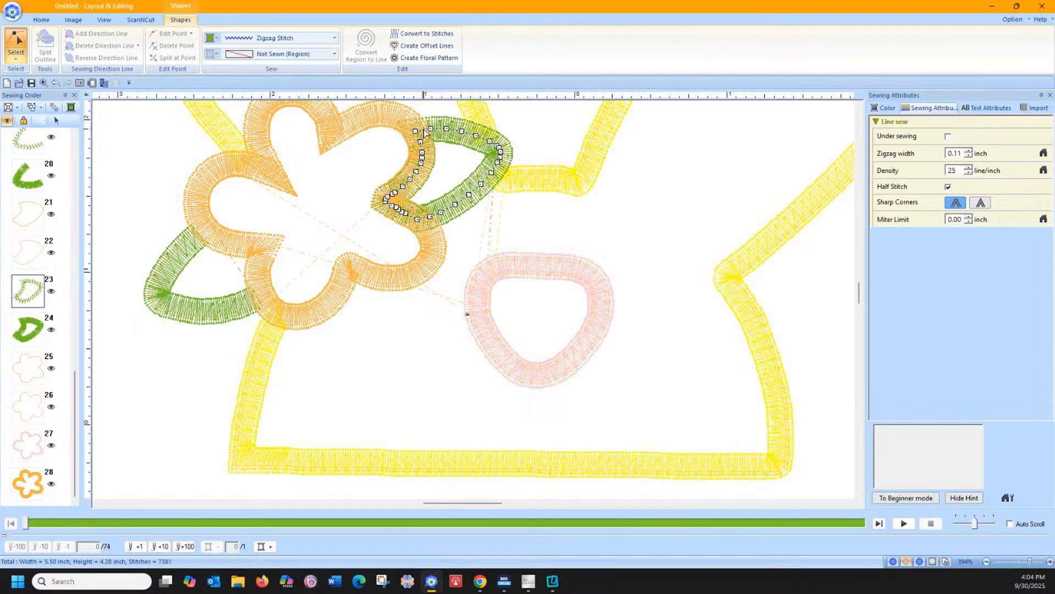
pyautogui.rightClick(423, 131)
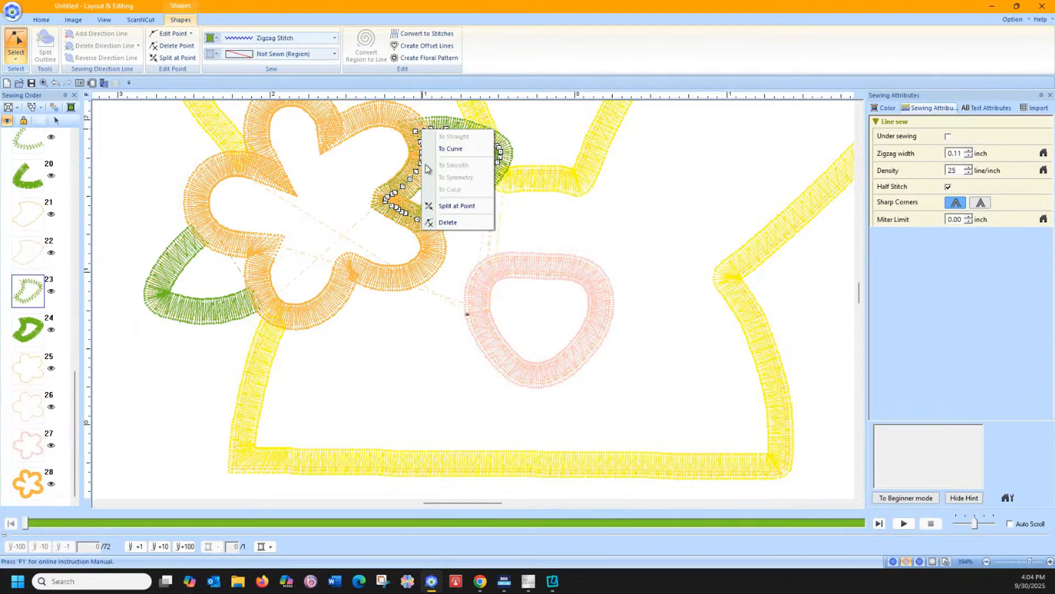
pyautogui.click(429, 206)
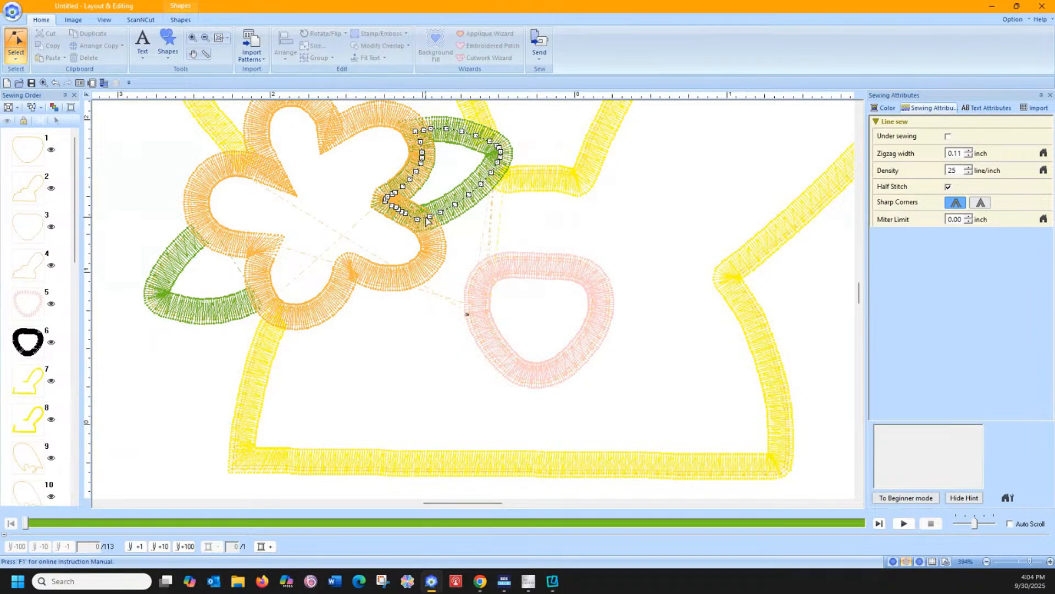
pyautogui.rightClick(427, 217)
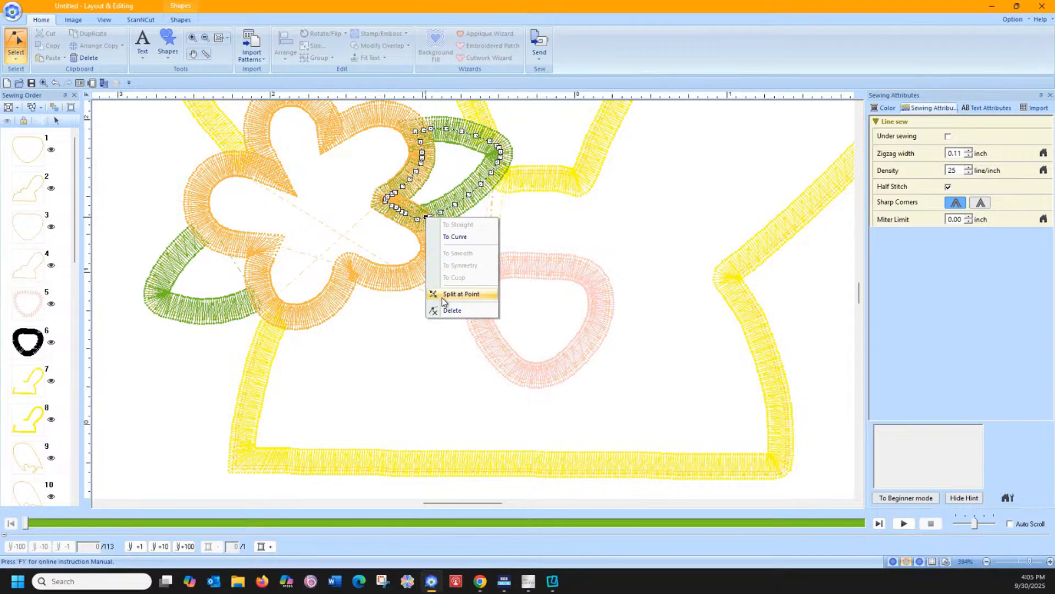
pyautogui.click(442, 295)
# Delete the split-off segment of the upper-right leaf's sparse zigzag outline that lies under the flower.
pyautogui.scroll(-6, 32, 348)
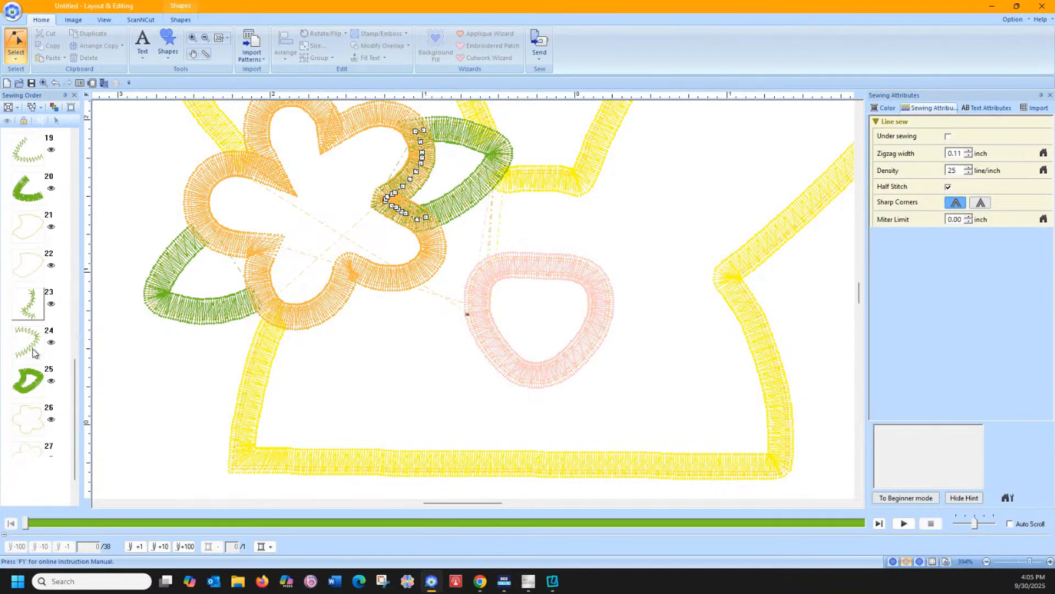
pyautogui.scroll(-1, 32, 349)
pyautogui.click(24, 265)
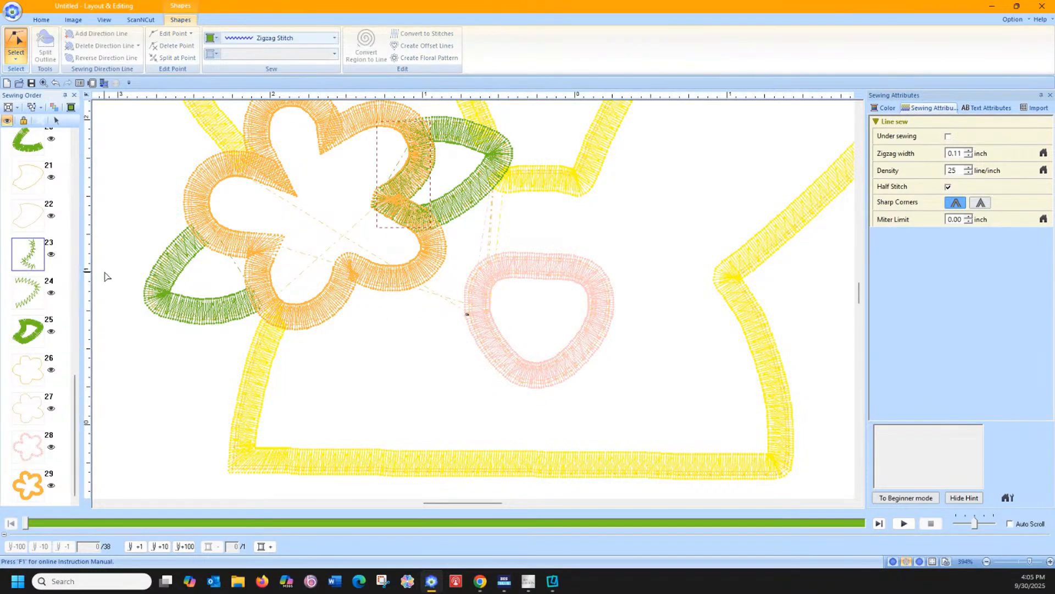
pyautogui.click(57, 120)
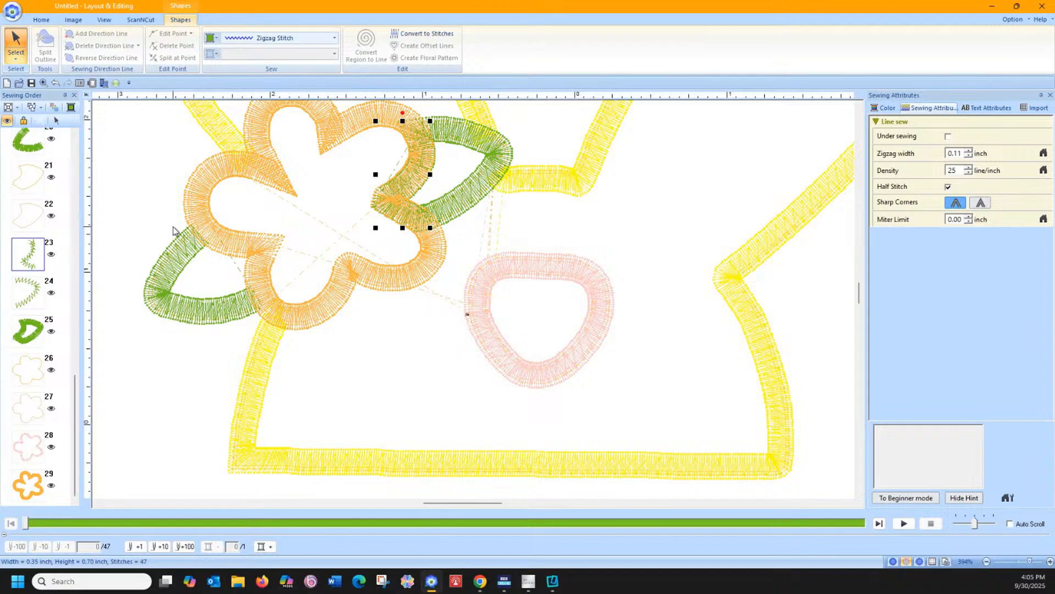
pyautogui.click(173, 229)
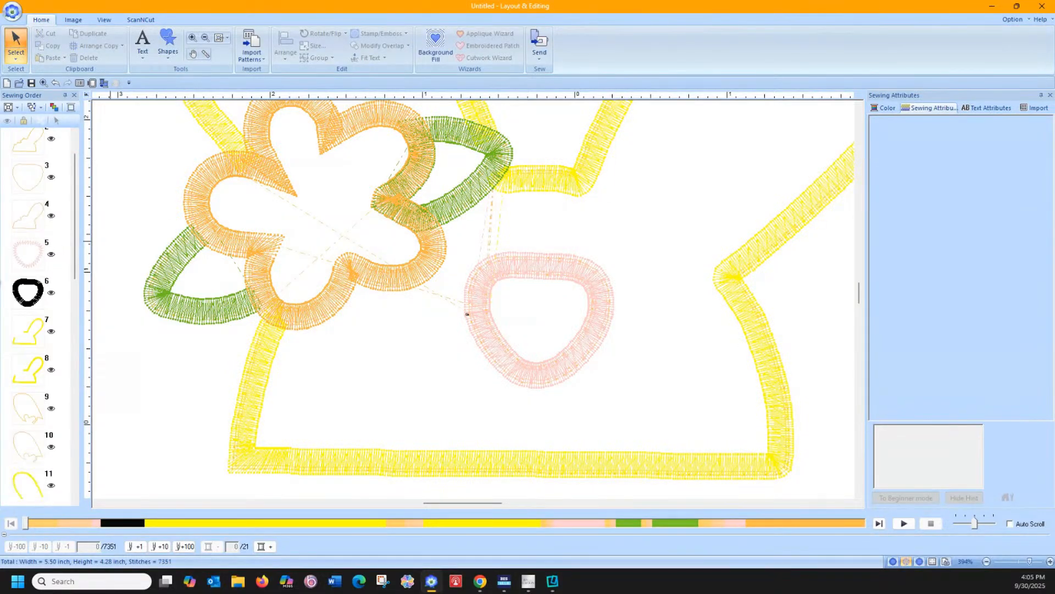
# Add points to the upper-right leaf's dense zigzag outline where it meets the flower's edge and split it at both.
pyautogui.scroll(-5, 28, 299)
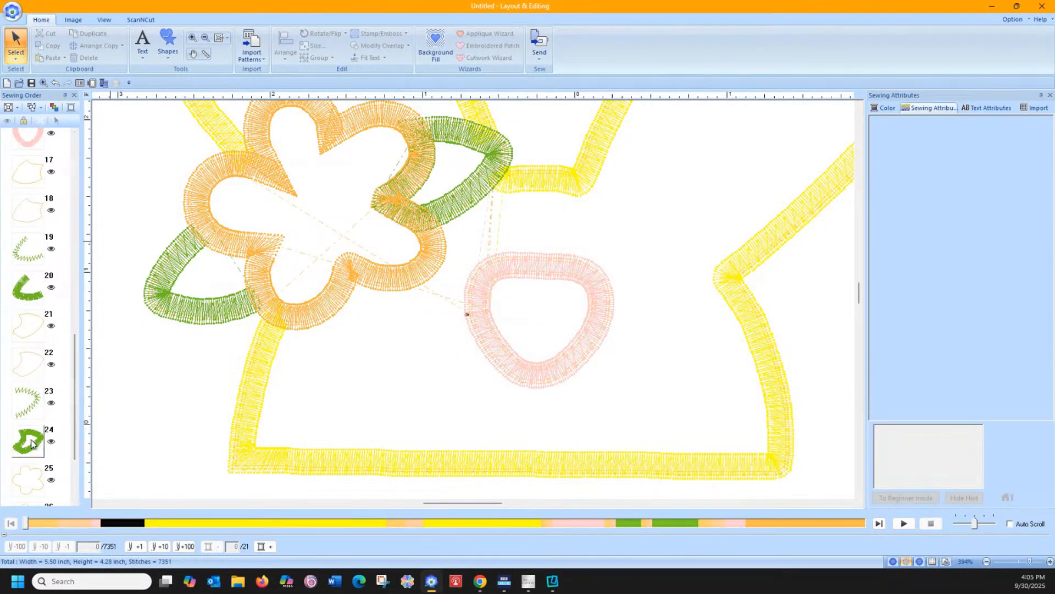
pyautogui.click(31, 443)
pyautogui.click(16, 58)
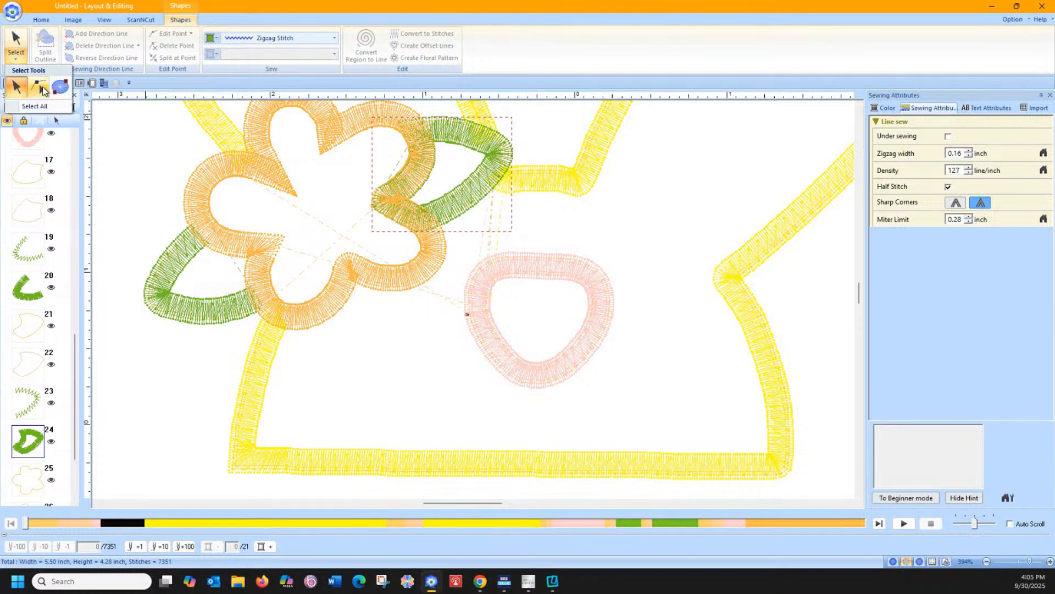
pyautogui.click(41, 87)
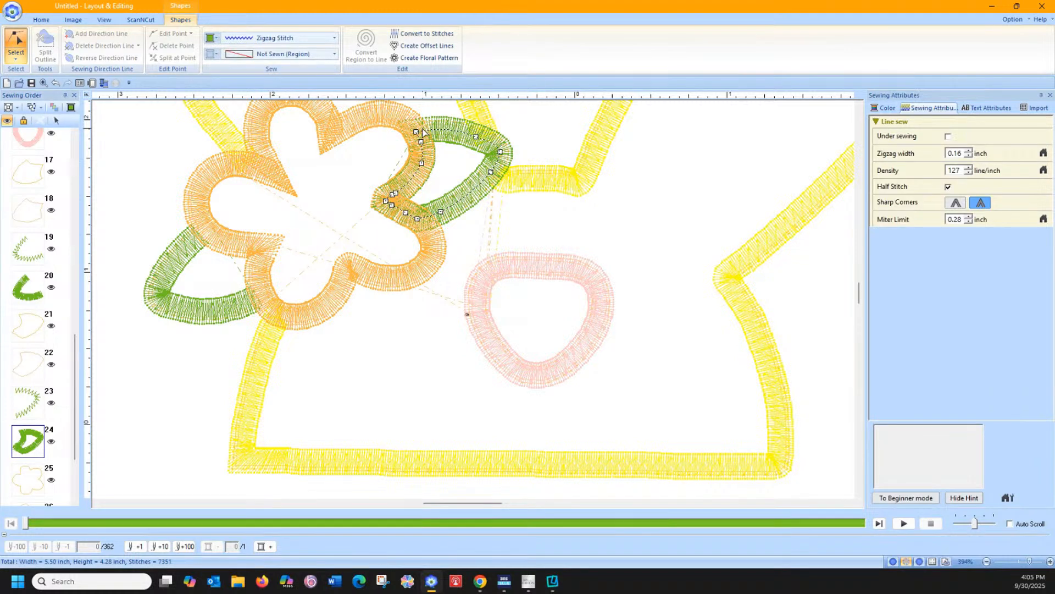
pyautogui.click(424, 131)
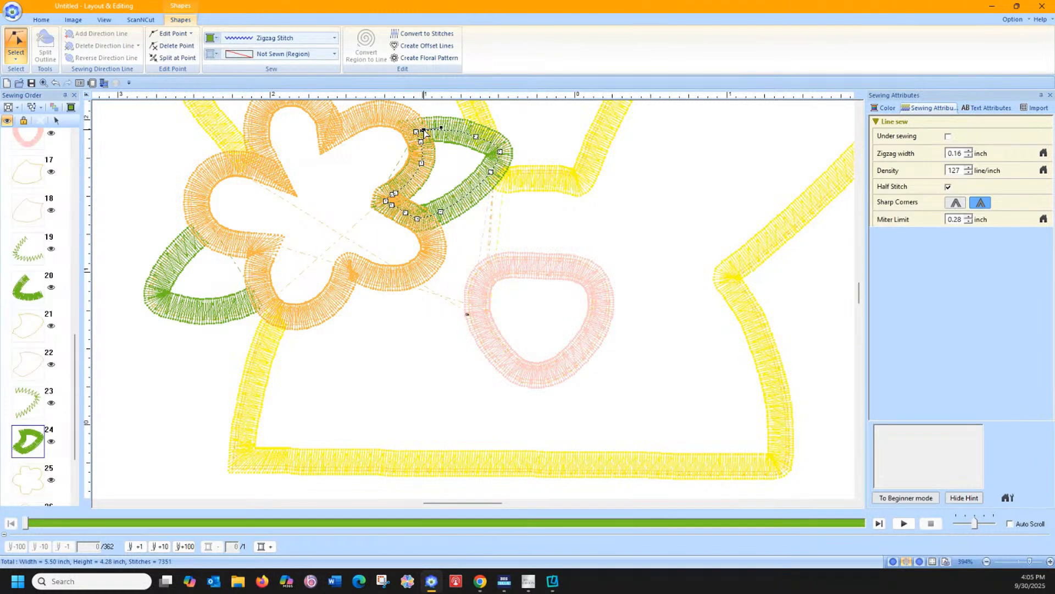
pyautogui.click(427, 216)
pyautogui.rightClick(428, 216)
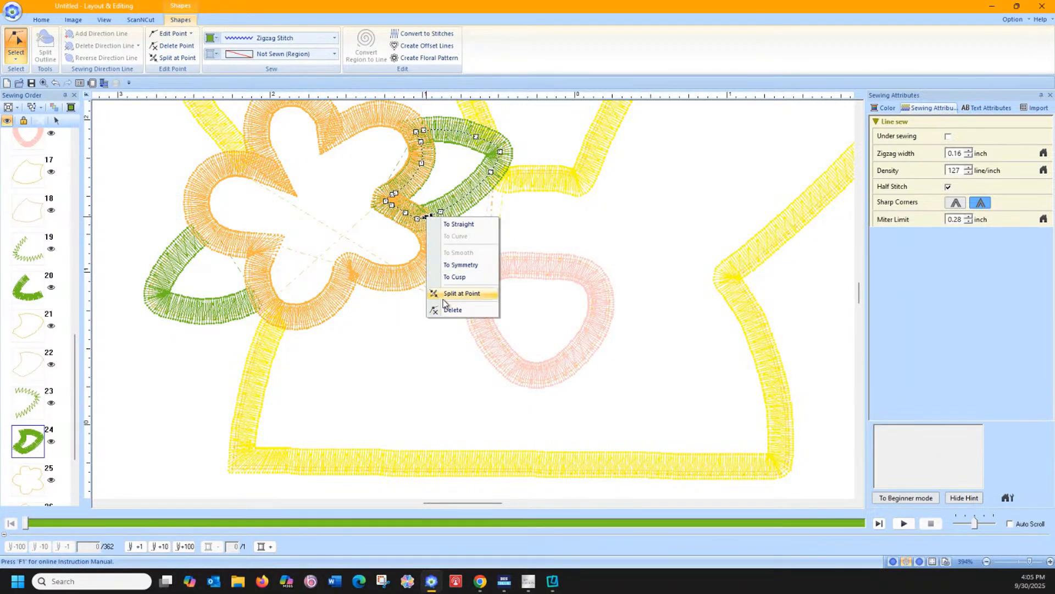
pyautogui.click(452, 310)
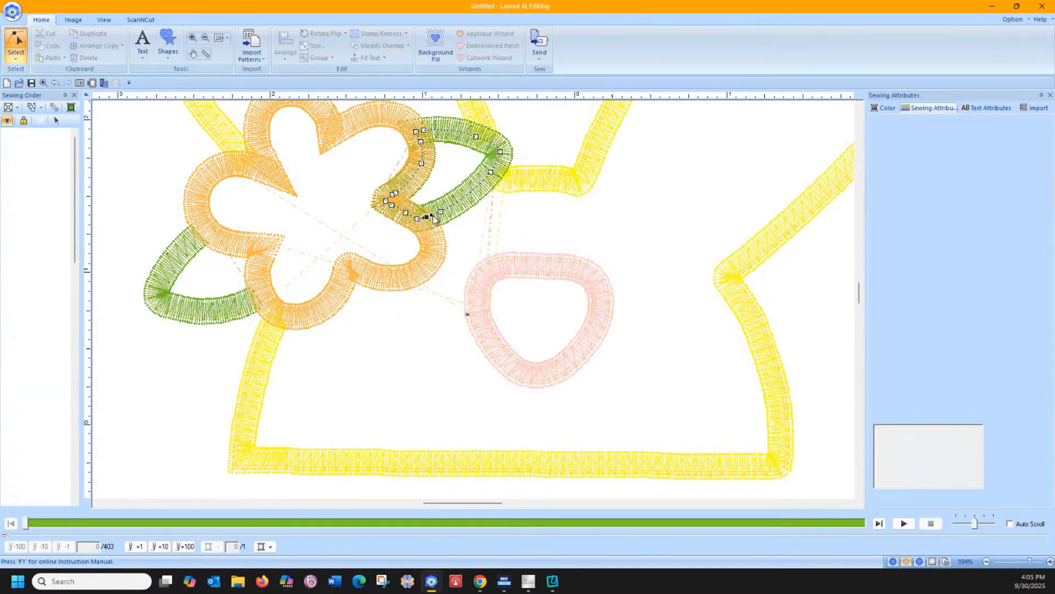
pyautogui.rightClick(424, 133)
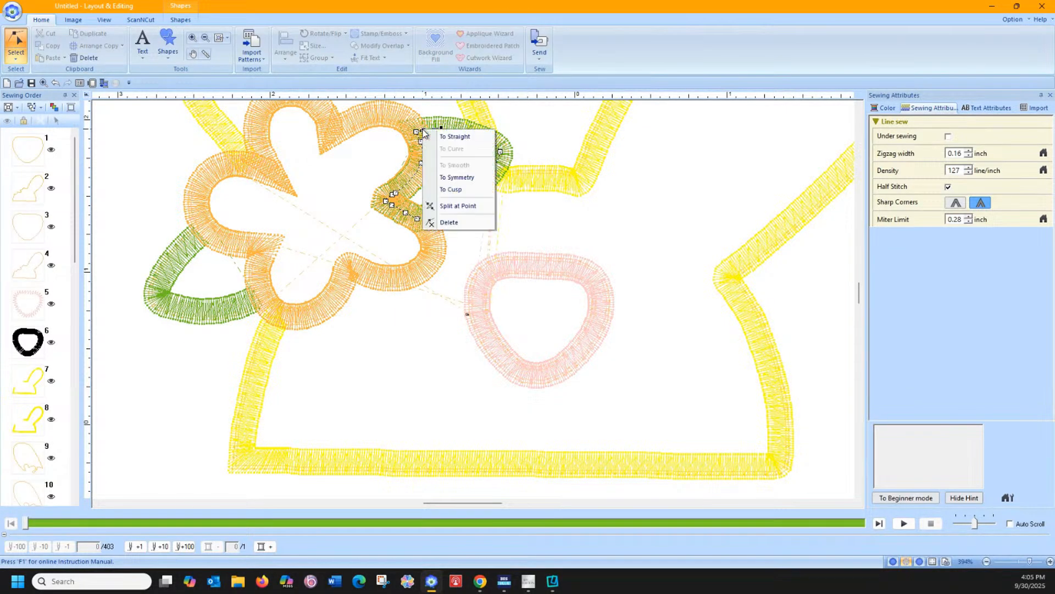
pyautogui.click(451, 206)
# Delete the split-off segment of the upper-right leaf's dense zigzag outline that lies under the flower.
pyautogui.scroll(-3, 47, 257)
pyautogui.scroll(-10, 46, 257)
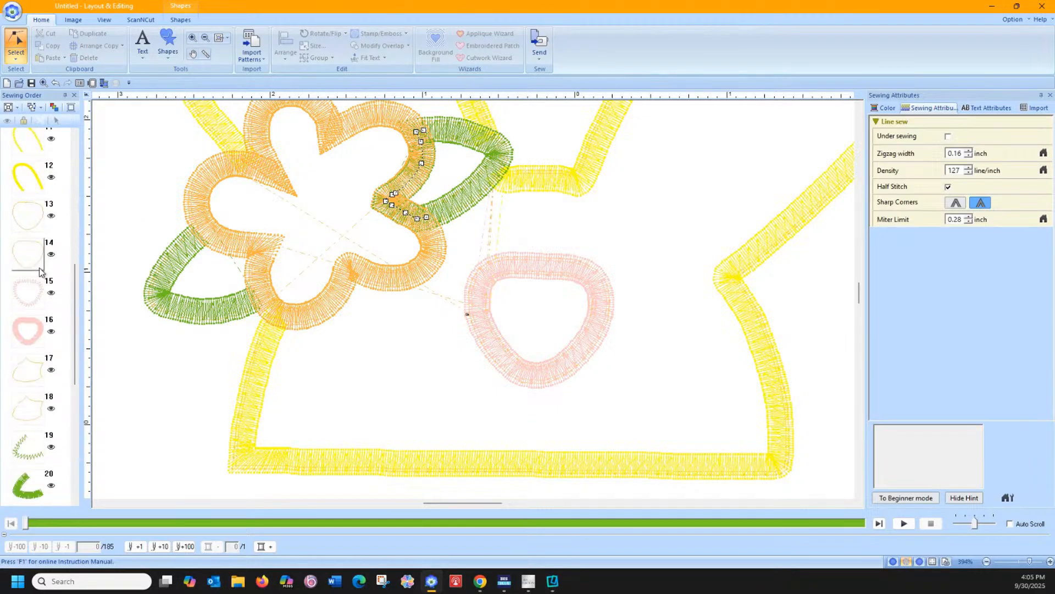
pyautogui.click(27, 290)
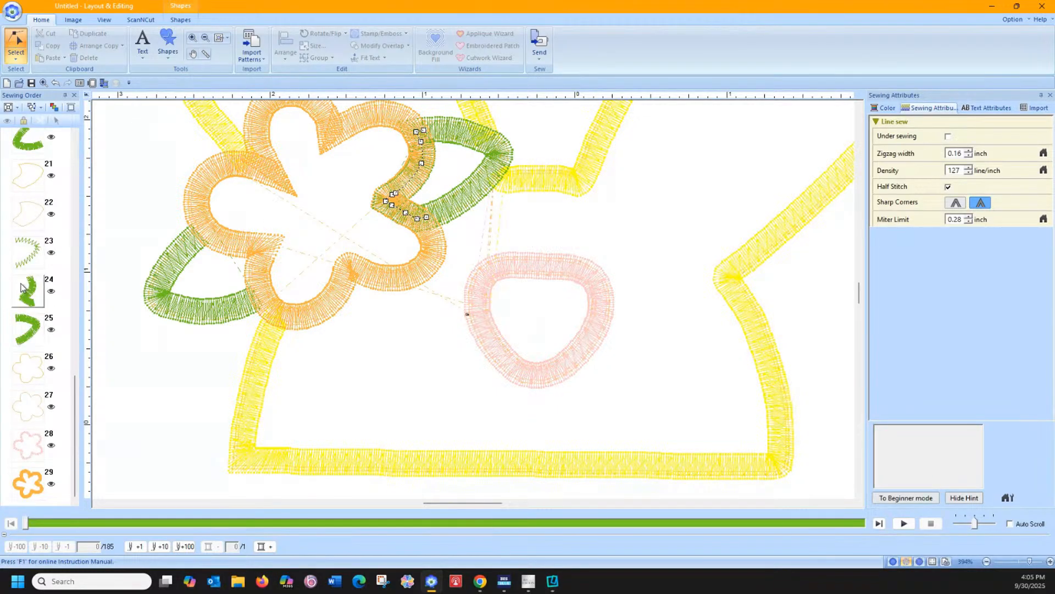
pyautogui.click(337, 209)
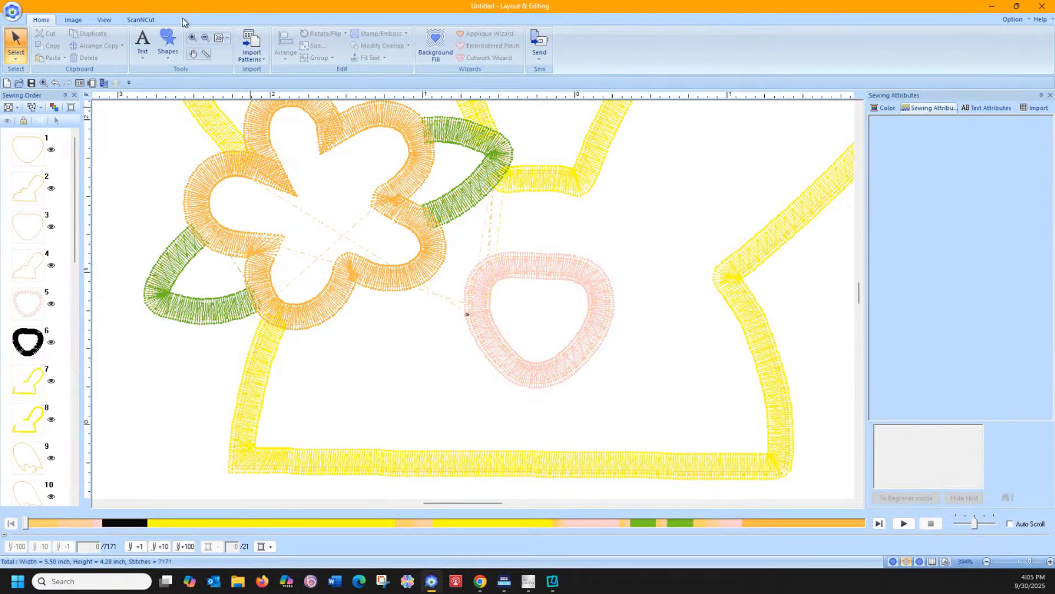
# Convert the left ear's dense zigzag outline to stitches.
pyautogui.click(219, 38)
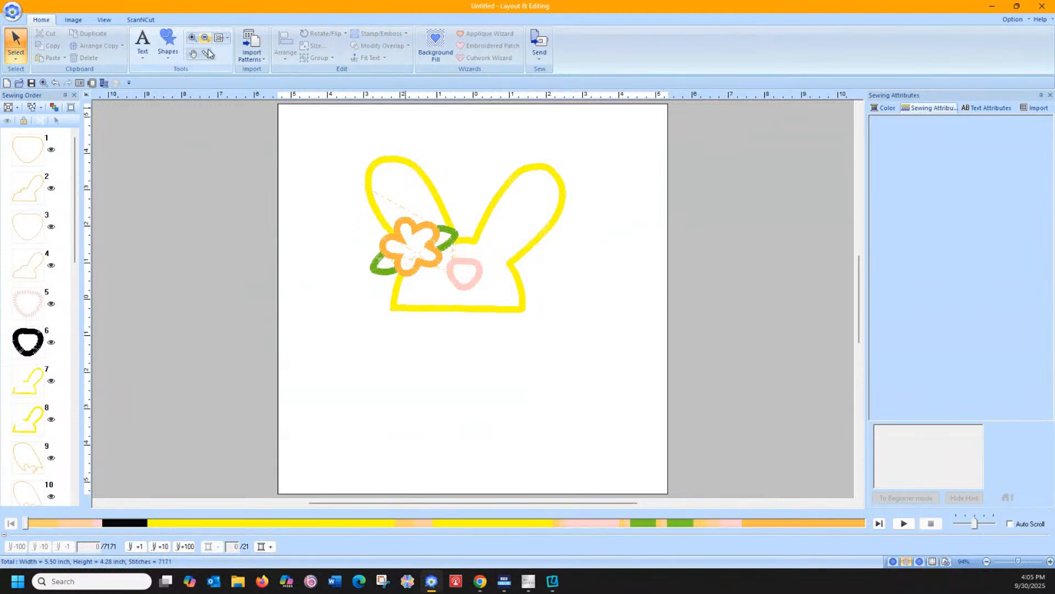
pyautogui.click(192, 37)
pyautogui.moveTo(432, 218); pyautogui.dragTo(486, 258)
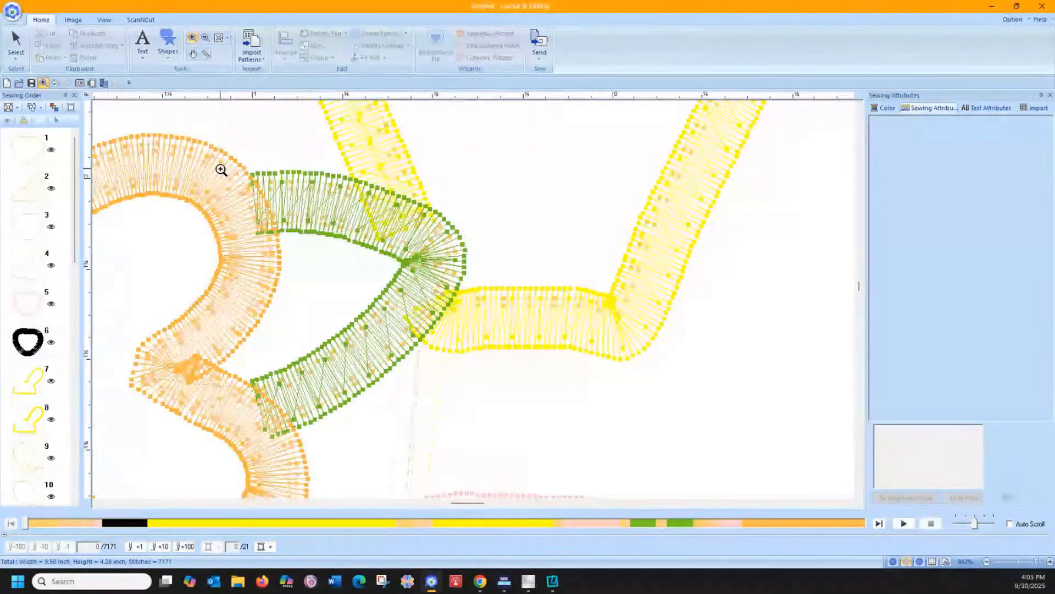
pyautogui.click(28, 419)
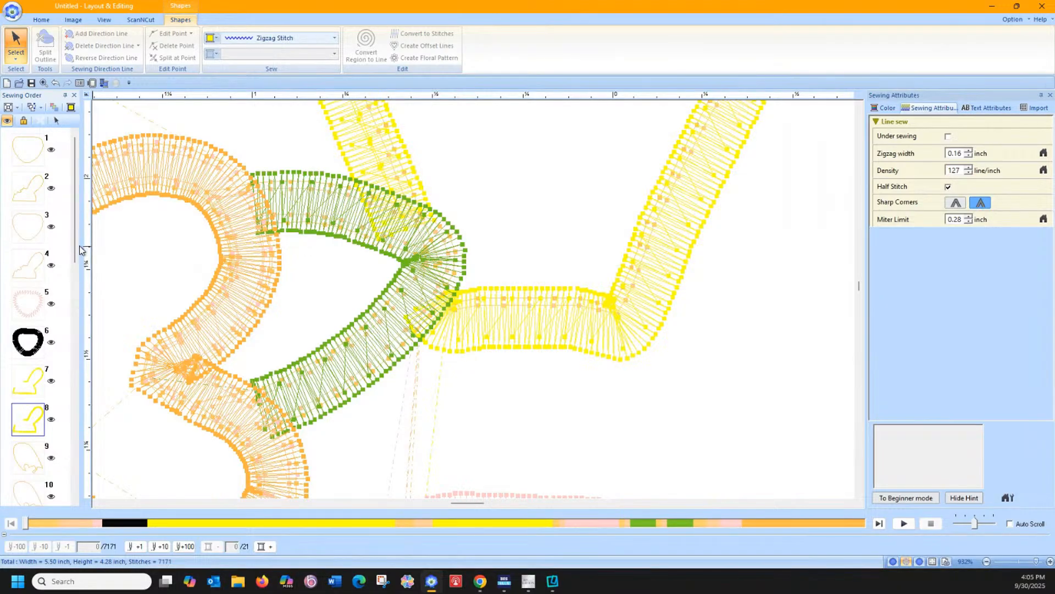
pyautogui.scroll(-5, 42, 265)
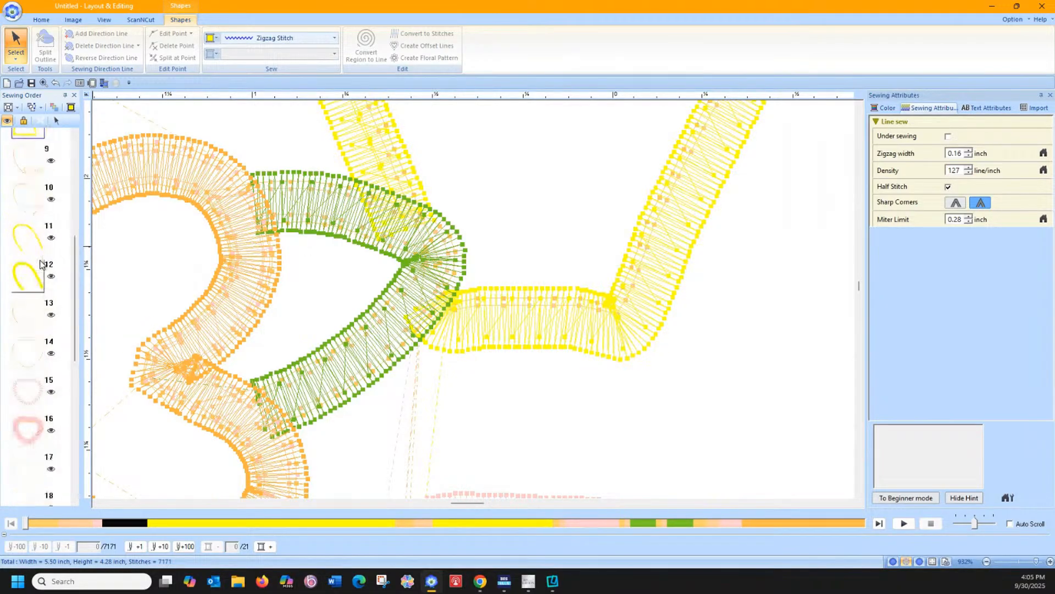
pyautogui.click(29, 274)
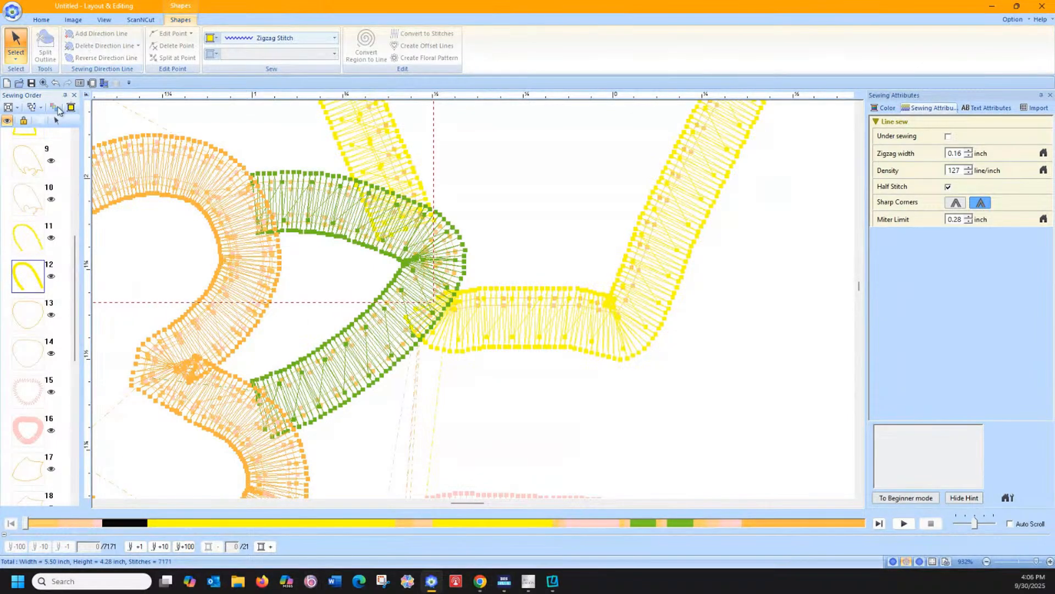
pyautogui.click(57, 121)
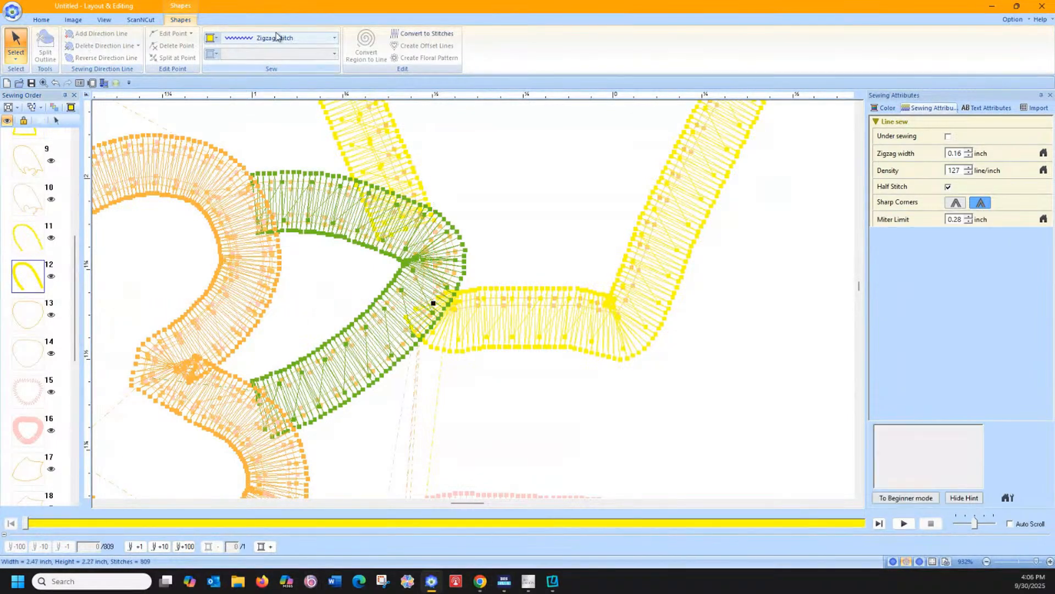
pyautogui.click(420, 34)
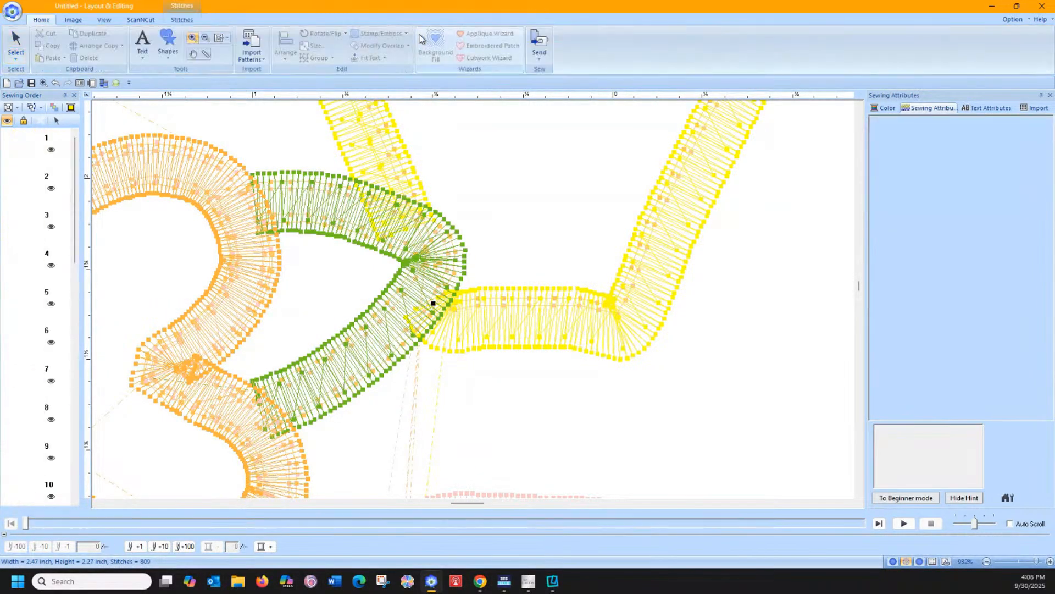
# Move the row of inner-edge stitch points at the left ear's lower end inward, away from the upper-right leaf's inner edge.
pyautogui.click(21, 60)
pyautogui.click(46, 92)
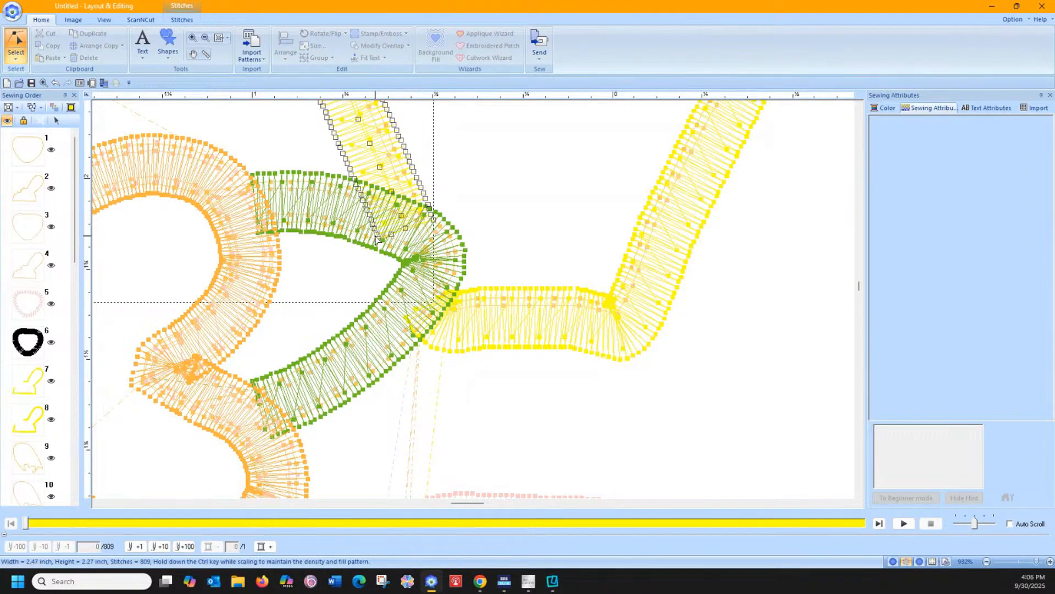
pyautogui.moveTo(360, 209); pyautogui.dragTo(391, 249)
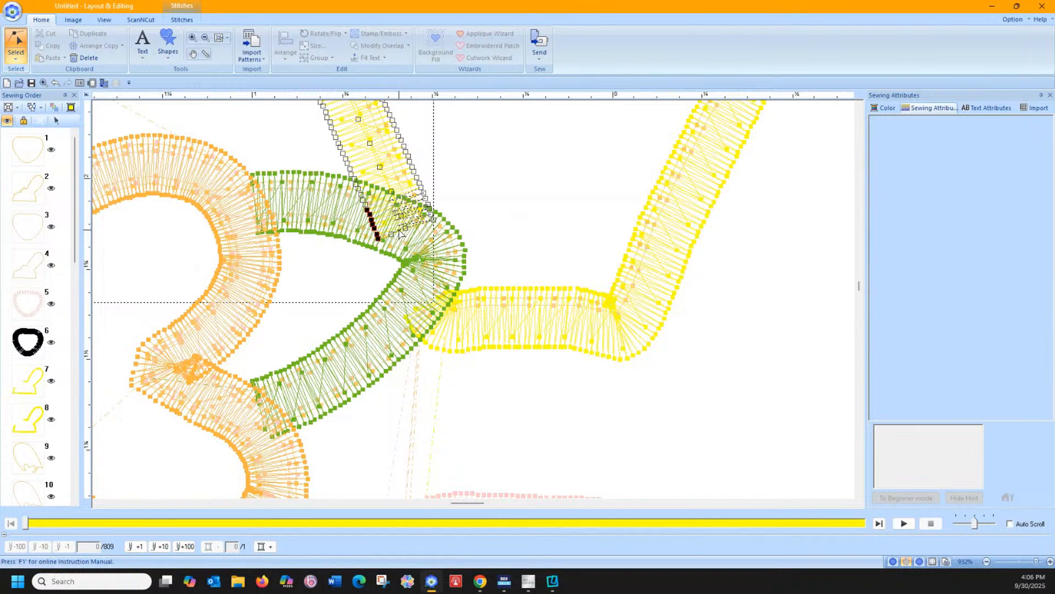
pyautogui.press('Delete')
pyautogui.hotkey('ctrl', 'z')
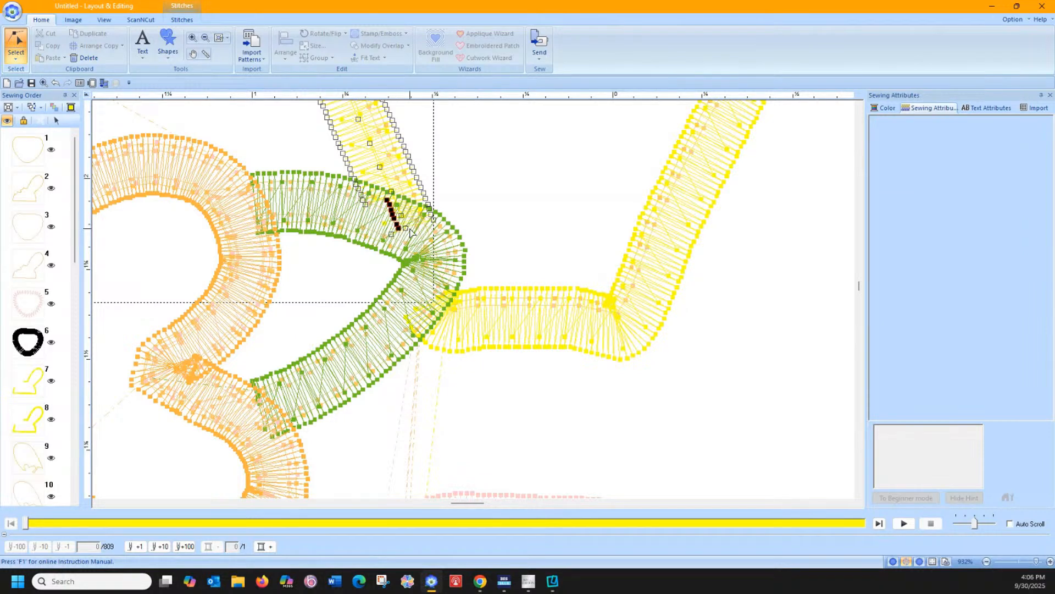
# Reposition the remaining stitch points at the left ear's lower end so the end slants along the upper-right leaf's upper edge.
pyautogui.click(377, 195)
pyautogui.moveTo(361, 196); pyautogui.dragTo(369, 193)
pyautogui.click(365, 205)
pyautogui.moveTo(377, 201); pyautogui.dragTo(360, 183)
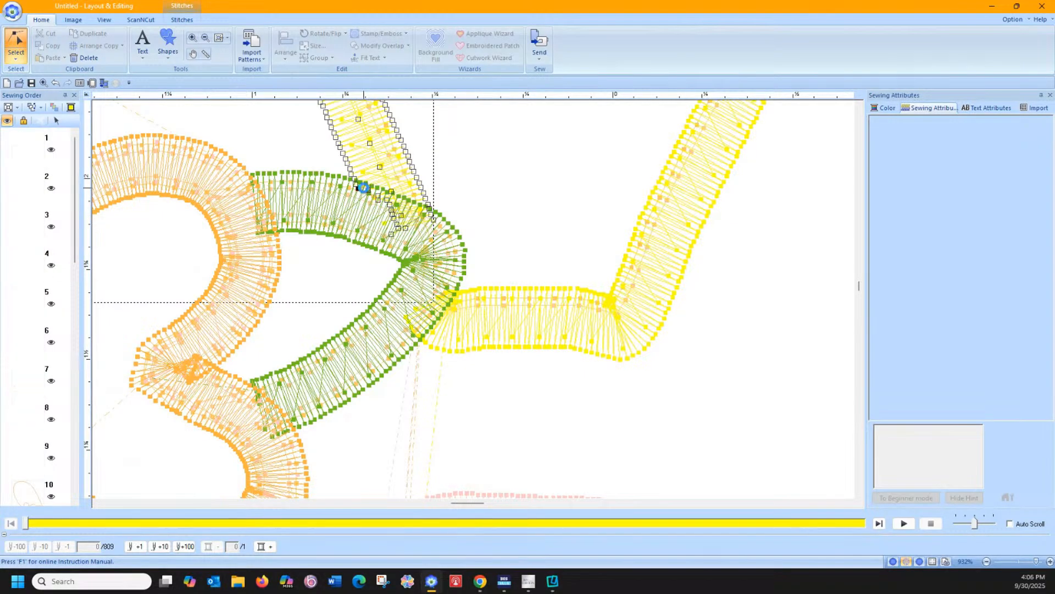
pyautogui.click(399, 208)
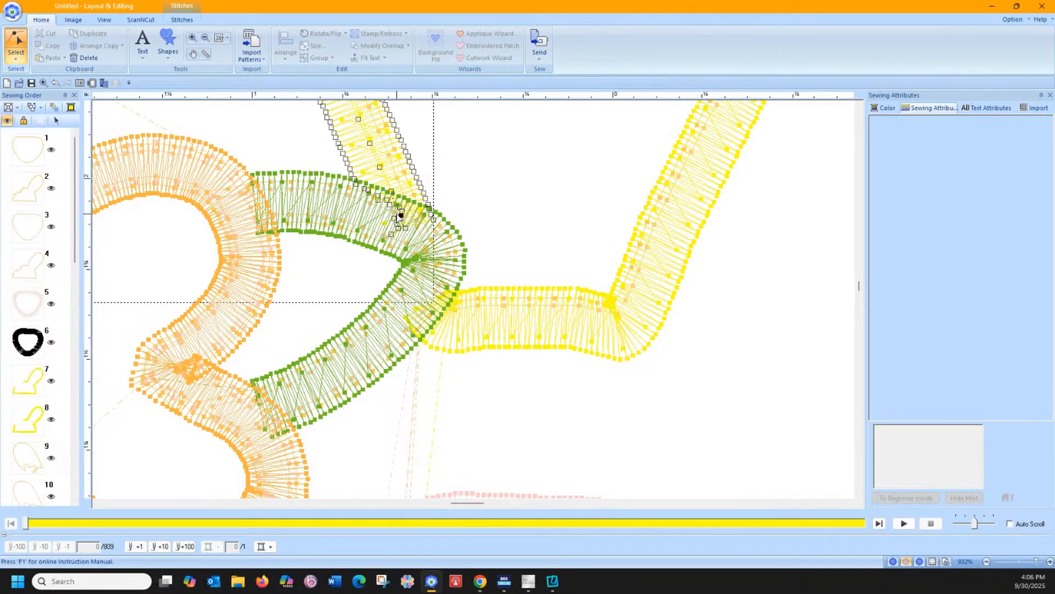
pyautogui.click(394, 220)
pyautogui.click(405, 224)
pyautogui.click(423, 217)
pyautogui.moveTo(381, 220); pyautogui.dragTo(418, 247)
pyautogui.press('Escape')
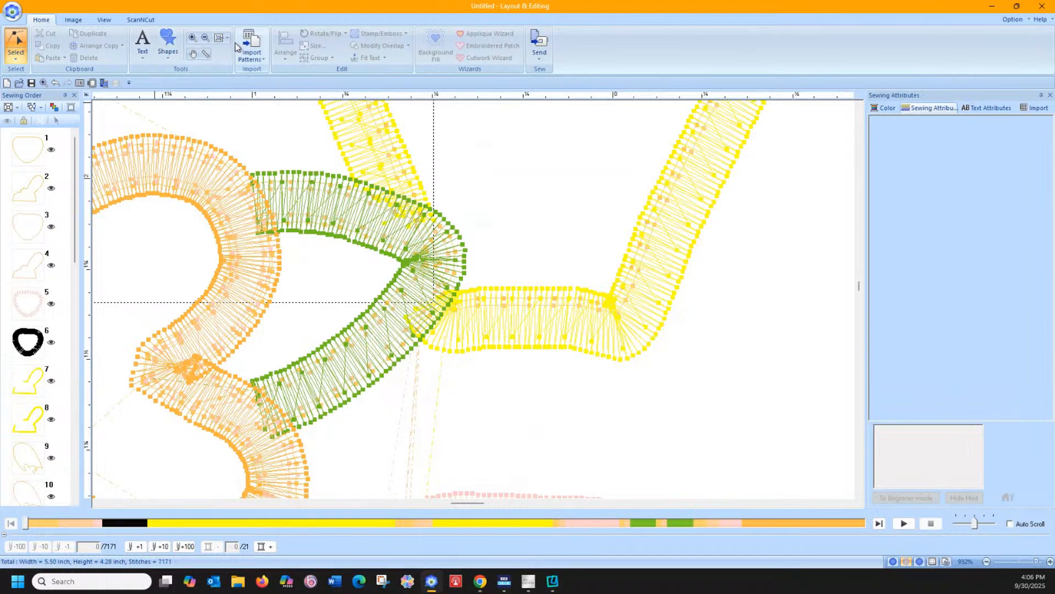
# Change the thread color of the left ear's dense stitching to Embroidery 900 Black.
pyautogui.click(885, 107)
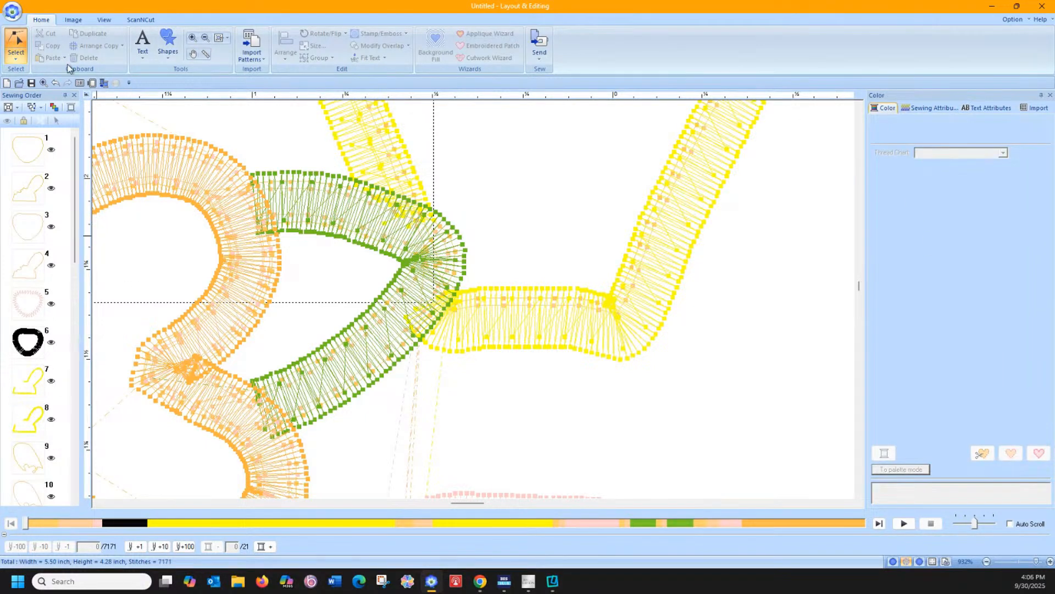
pyautogui.click(16, 56)
pyautogui.click(22, 85)
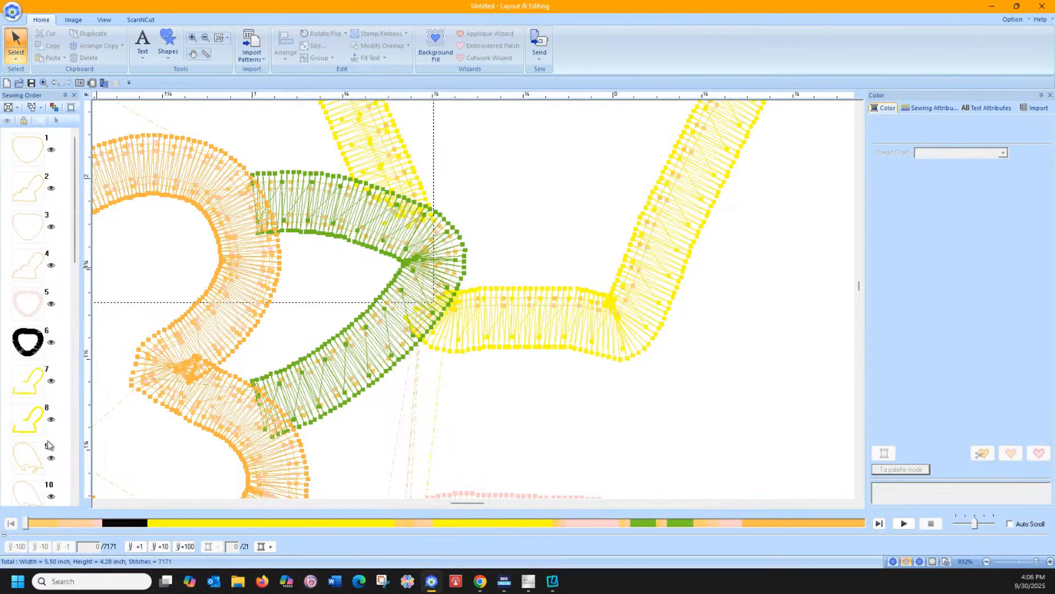
pyautogui.scroll(-3, 48, 445)
pyautogui.scroll(-3, 34, 382)
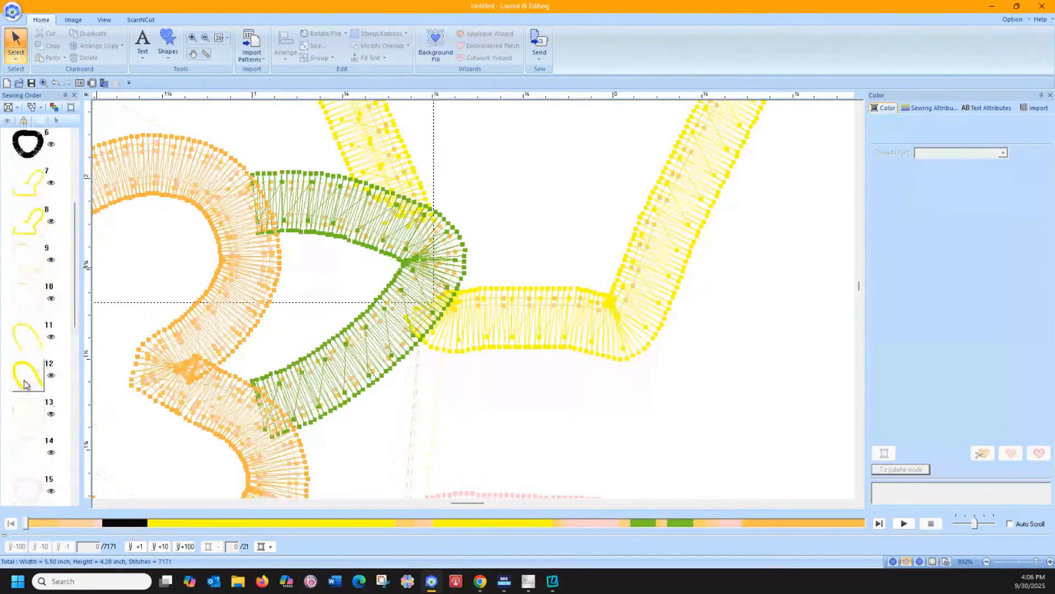
pyautogui.click(24, 383)
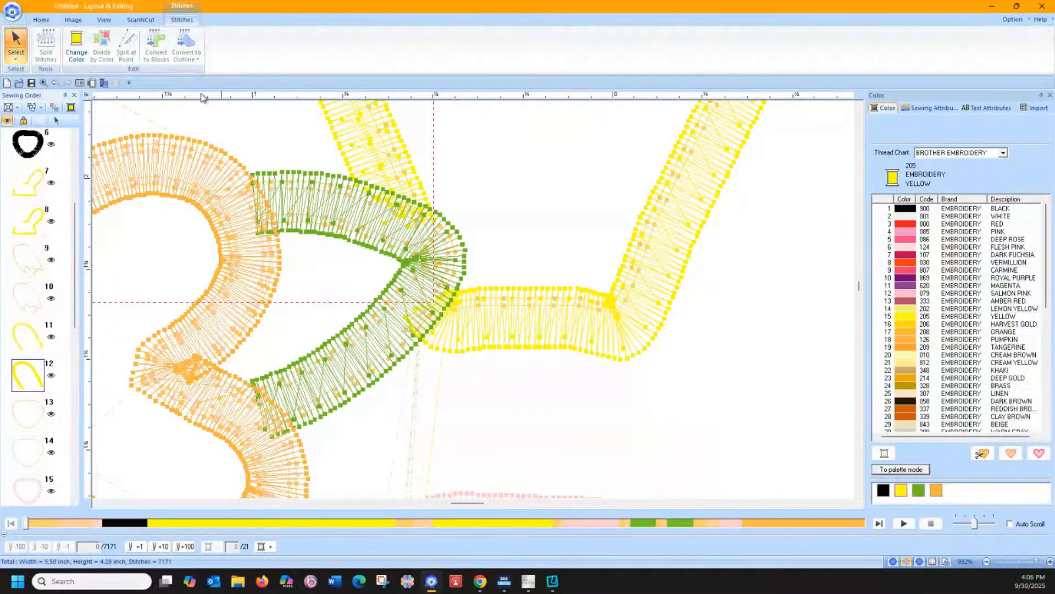
pyautogui.click(912, 209)
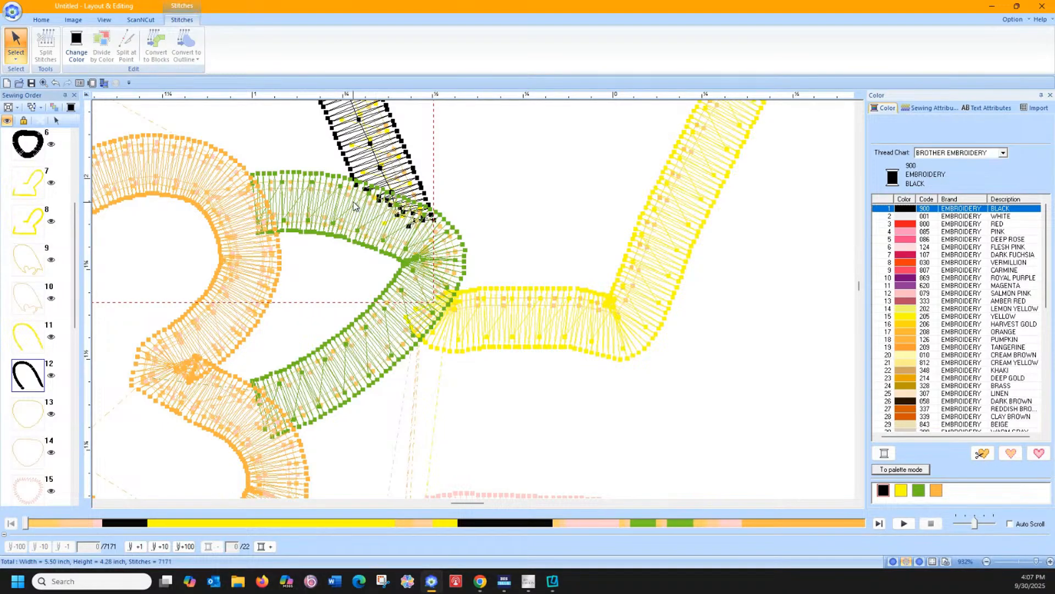
# Adjust individual stitch points along the slanted end of the black left-ear stitching so they stay within the upper-right leaf's border.
pyautogui.click(381, 231)
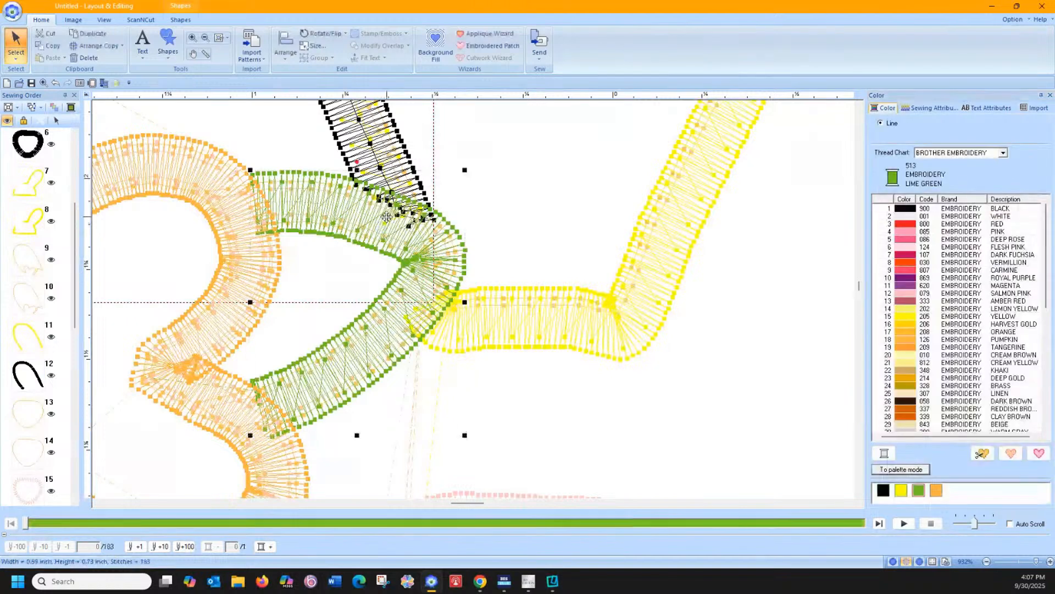
pyautogui.click(352, 140)
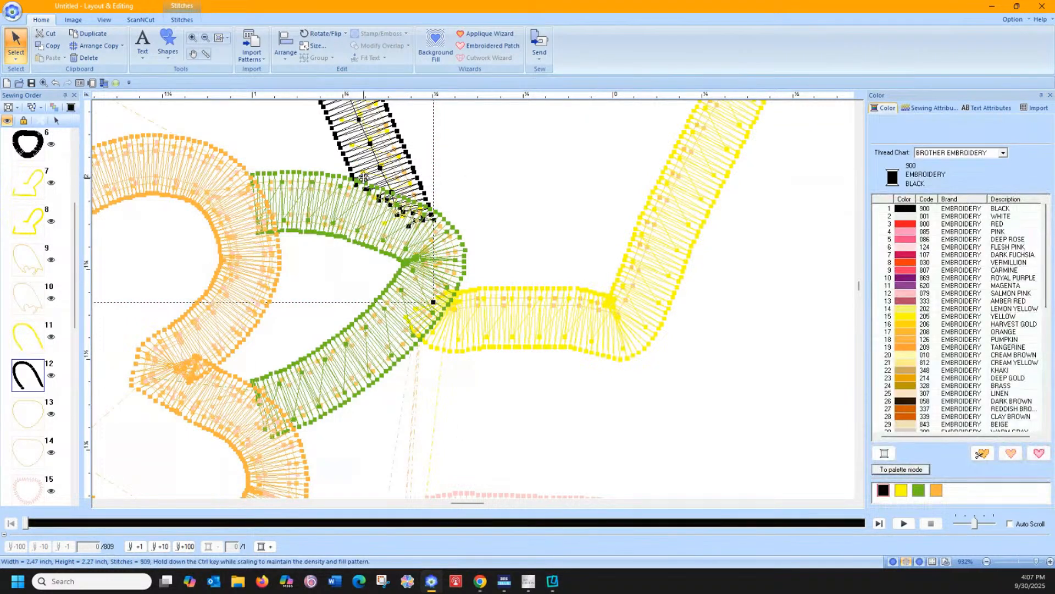
pyautogui.click(21, 64)
pyautogui.click(40, 87)
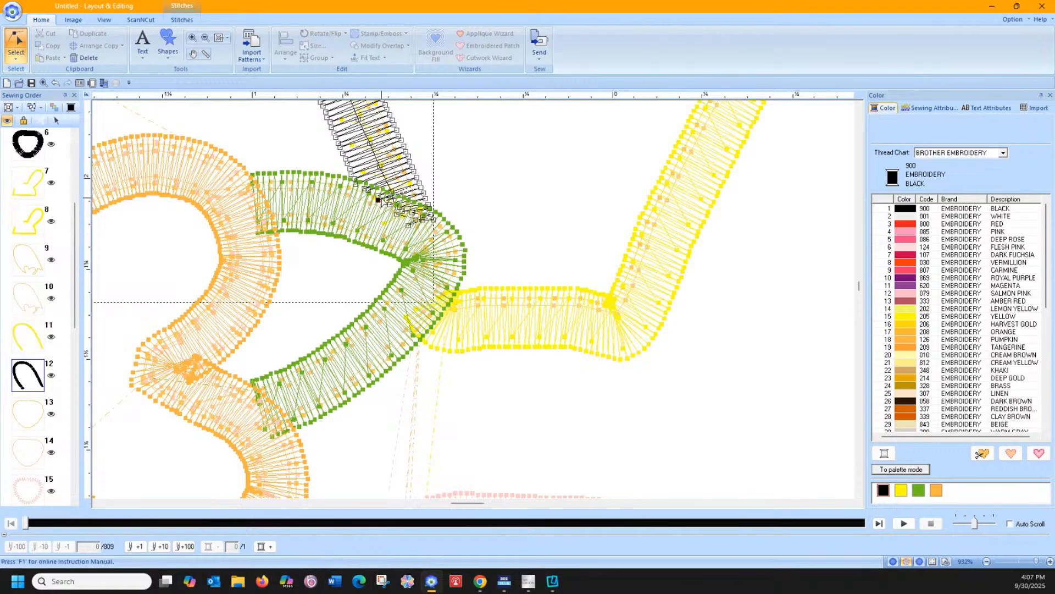
pyautogui.click(377, 198)
pyautogui.moveTo(392, 208); pyautogui.dragTo(404, 215)
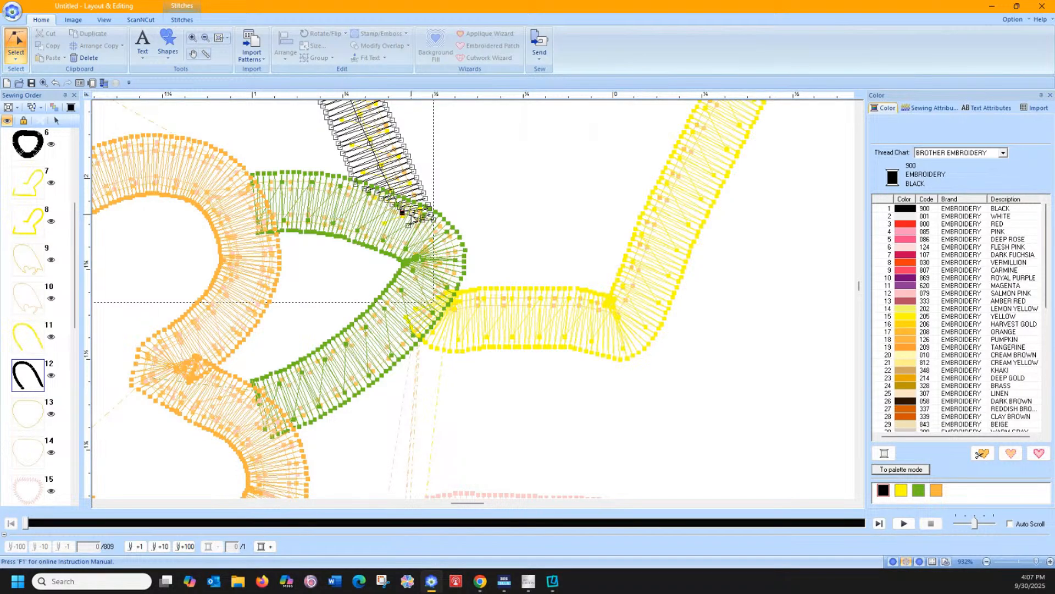
pyautogui.press('Escape')
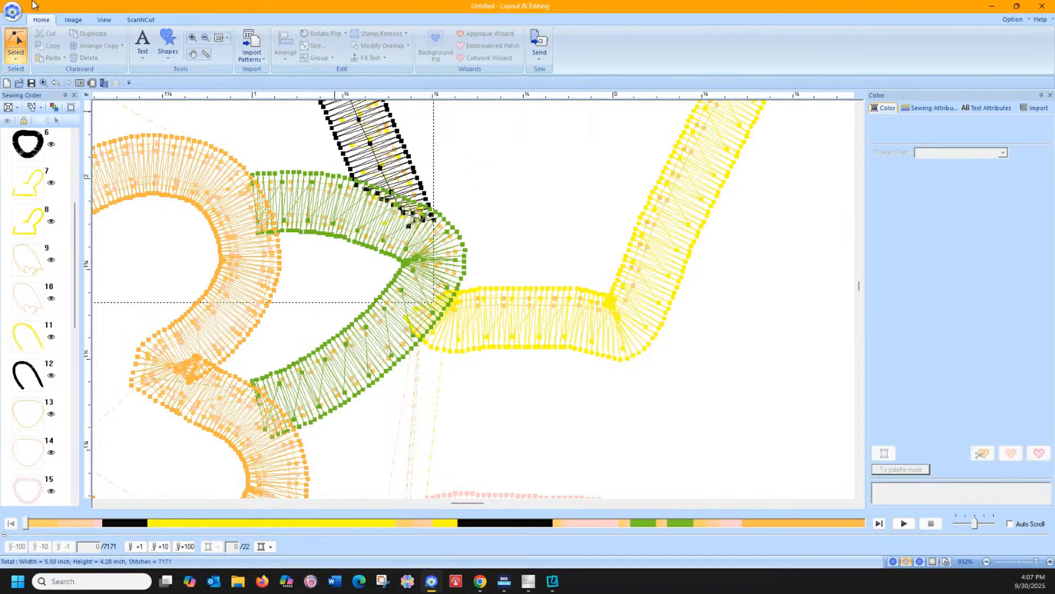
pyautogui.click(219, 38)
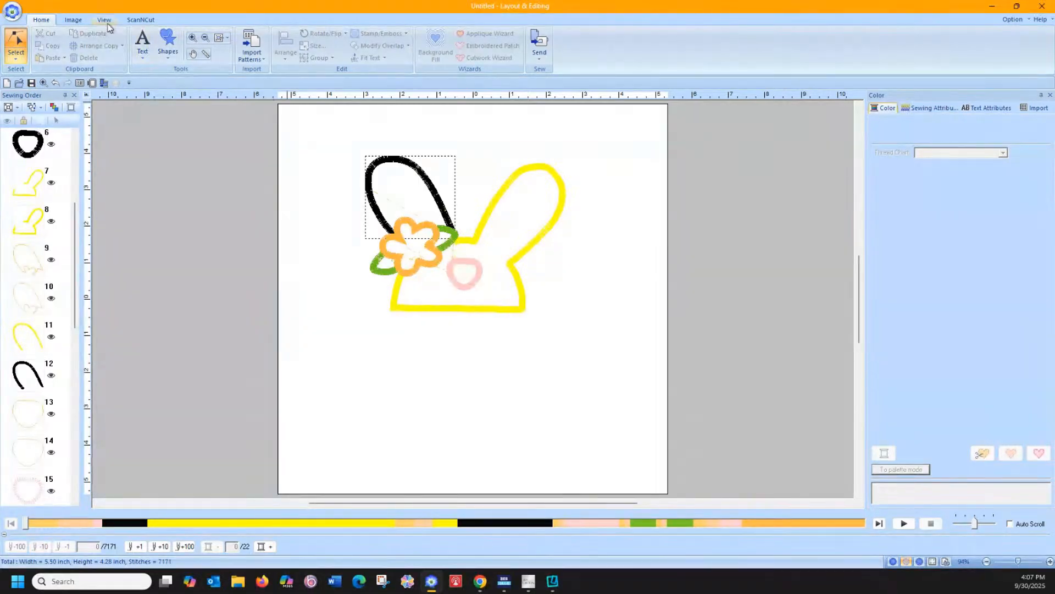
pyautogui.click(140, 20)
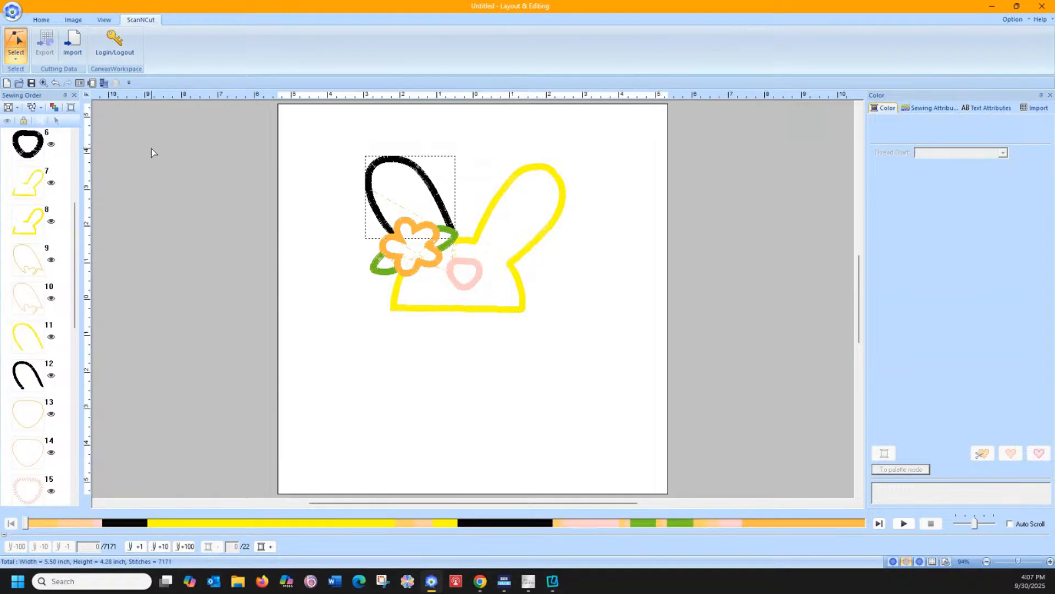
# Change the thread color of the left ear's black dense stitching to yellow and deselect it.
pyautogui.click(31, 374)
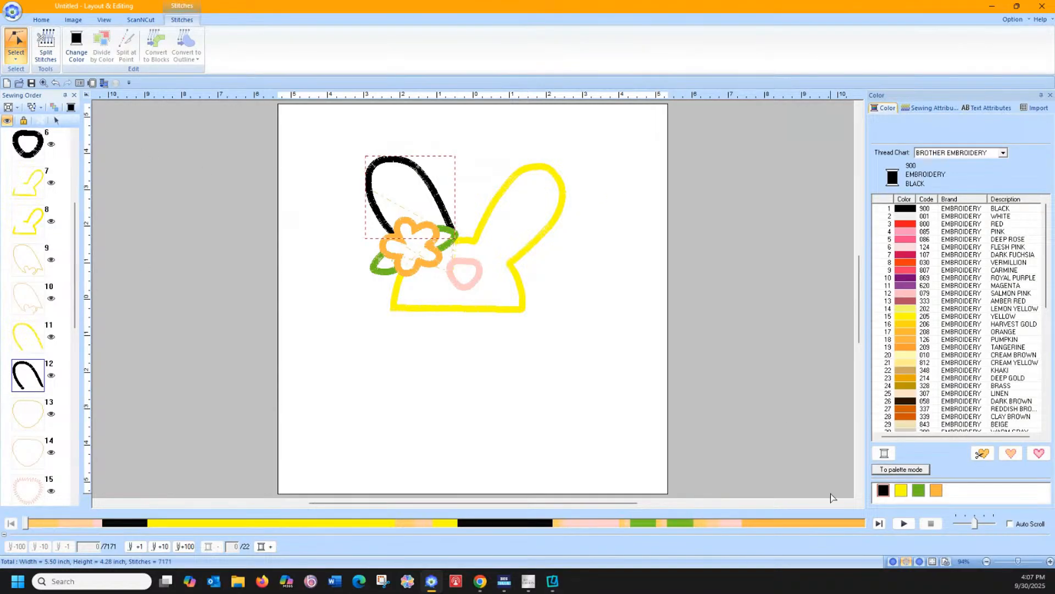
pyautogui.click(902, 490)
pyautogui.click(608, 404)
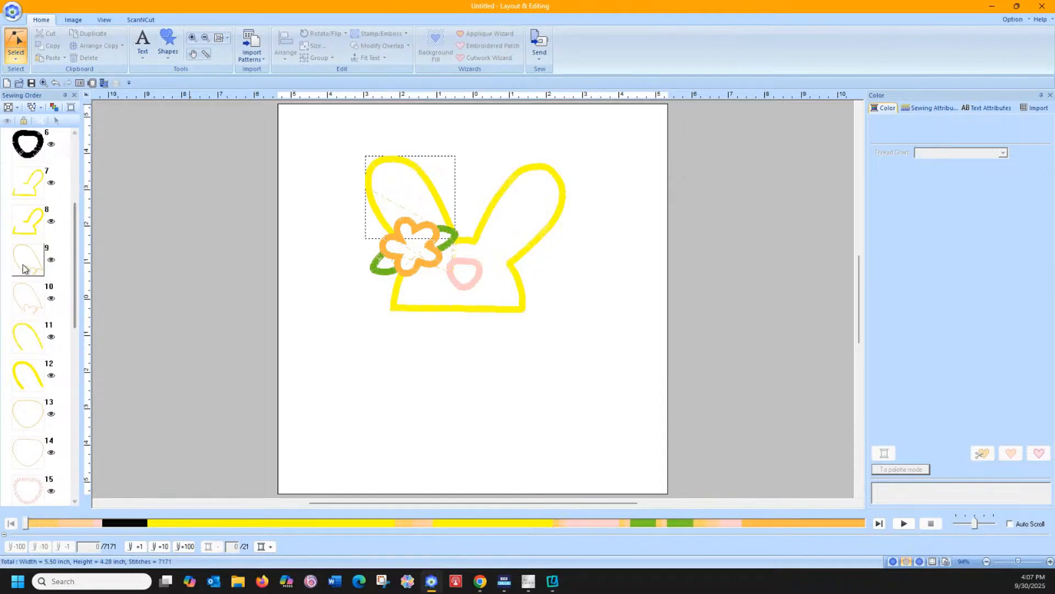
pyautogui.moveTo(75, 221); pyautogui.dragTo(89, 139)
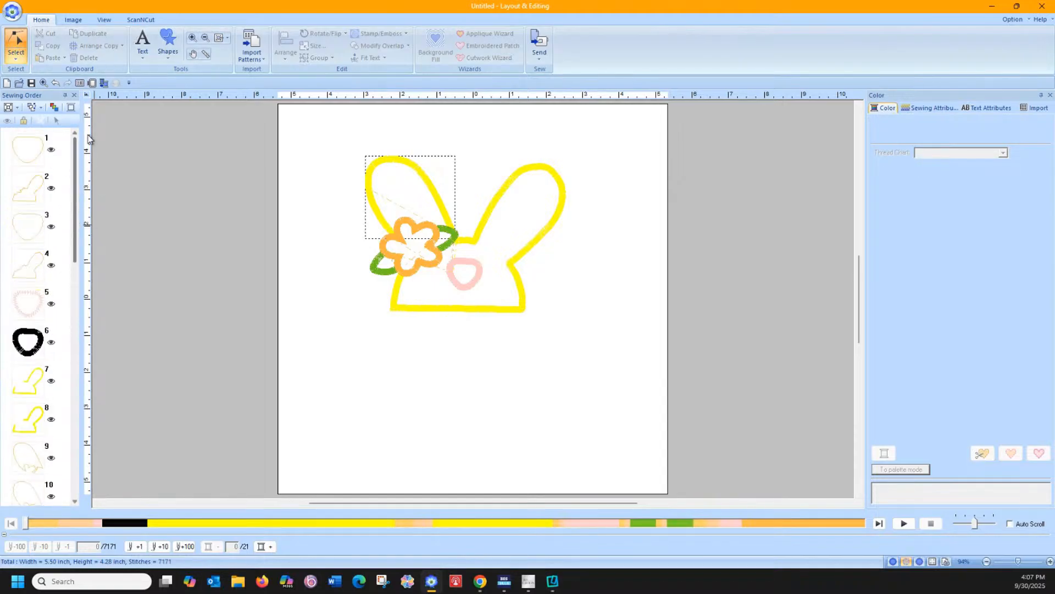
pyautogui.click(26, 158)
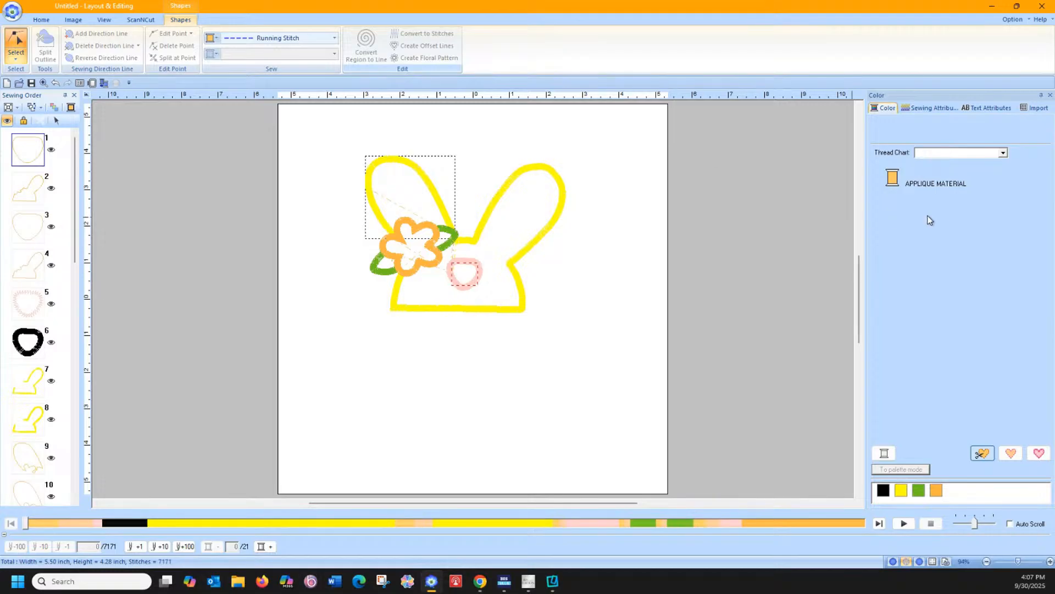
pyautogui.keyDown('ctrl'); pyautogui.click(26, 236); pyautogui.keyUp('ctrl')
pyautogui.scroll(-2, 64, 307)
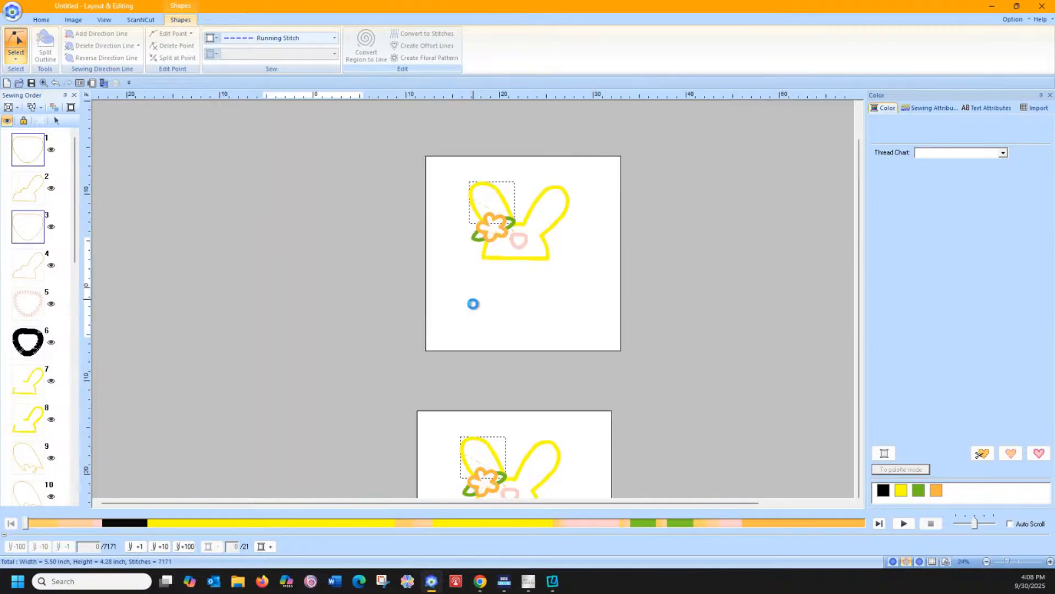
pyautogui.scroll(1, 473, 303)
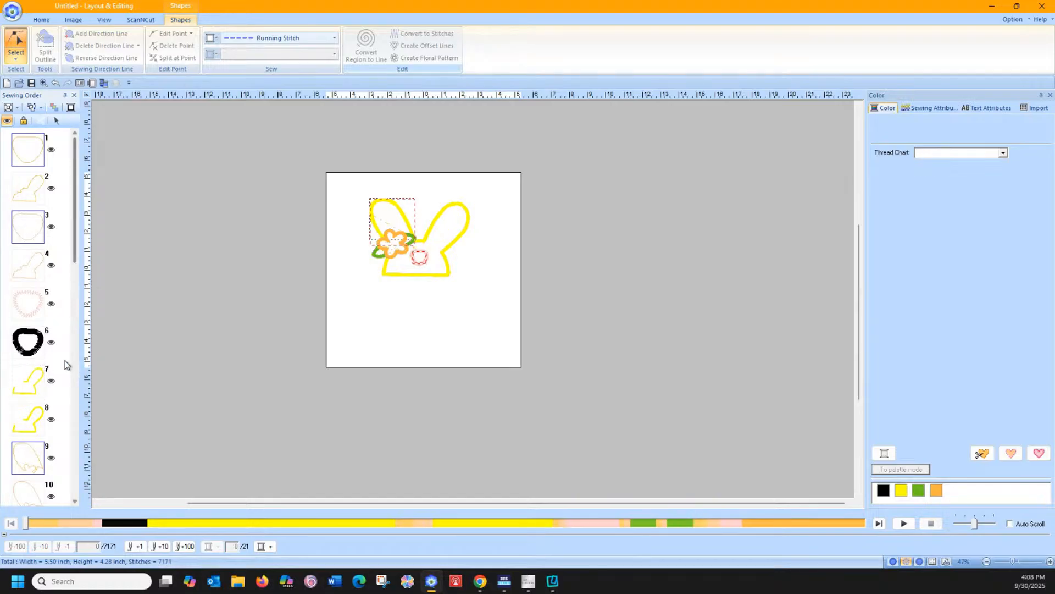
pyautogui.moveTo(78, 247); pyautogui.dragTo(80, 353)
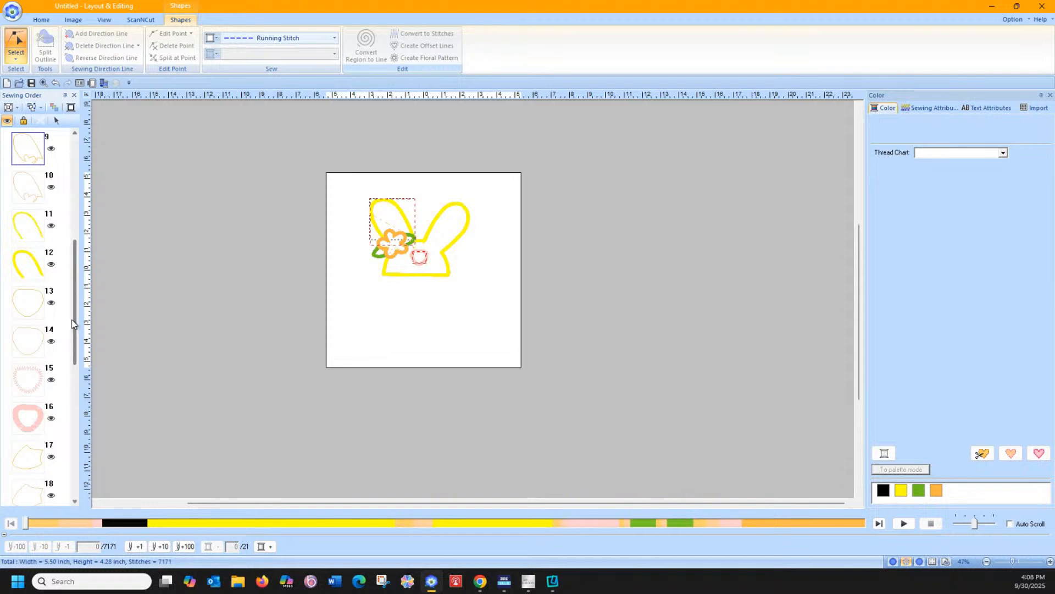
# Delete the duplicate nose appliqué layers 13 to 16 from the sewing order.
pyautogui.click(138, 328)
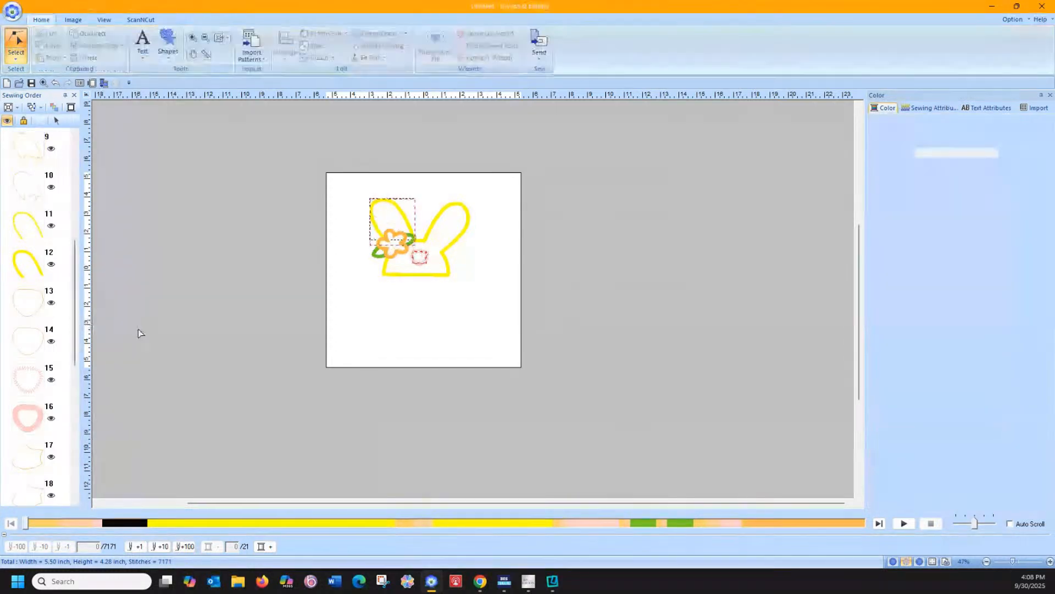
pyautogui.moveTo(60, 301); pyautogui.dragTo(91, 428)
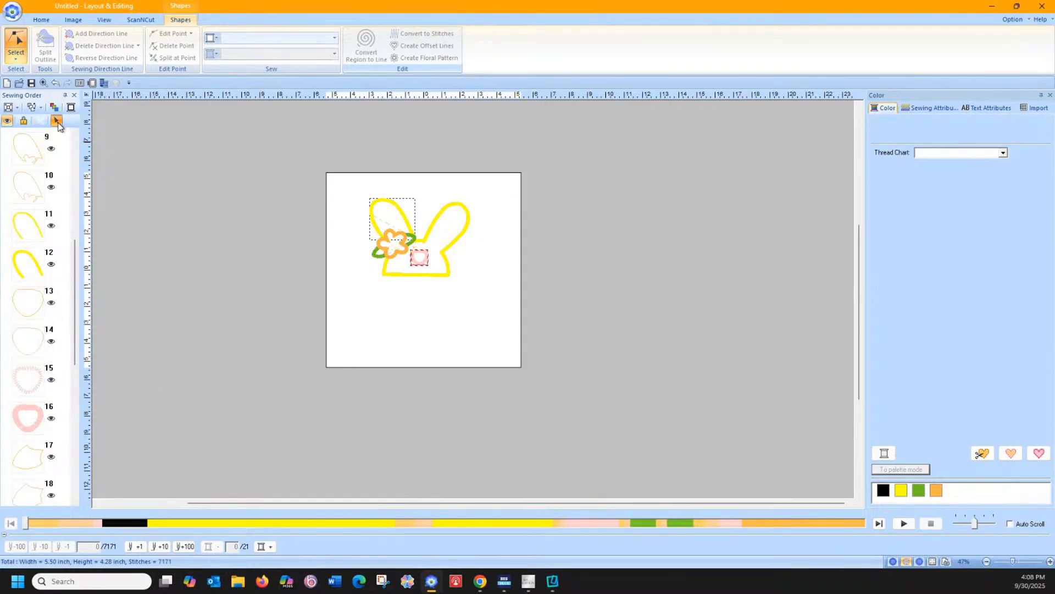
pyautogui.click(243, 250)
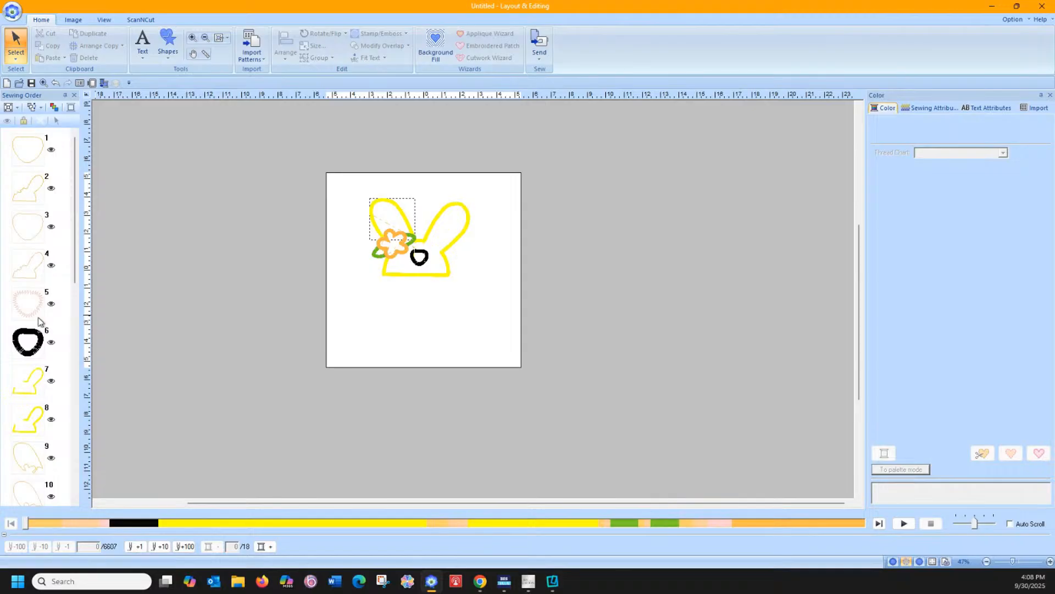
# Select the appliqué material outlines of the nose, bunny body, left ear, both leaves and flower together.
pyautogui.click(33, 152)
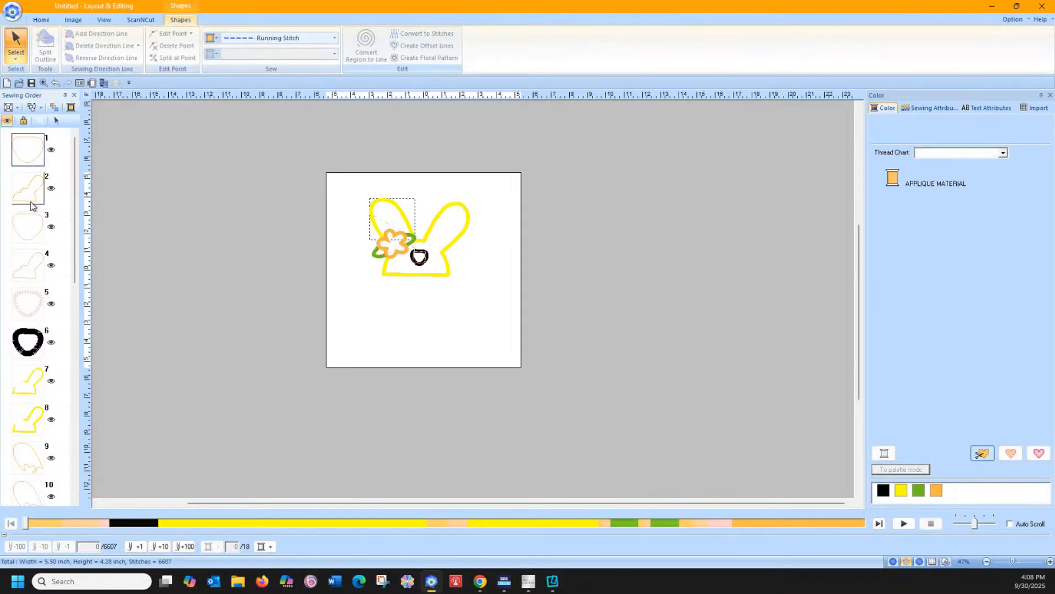
pyautogui.scroll(-3, 36, 363)
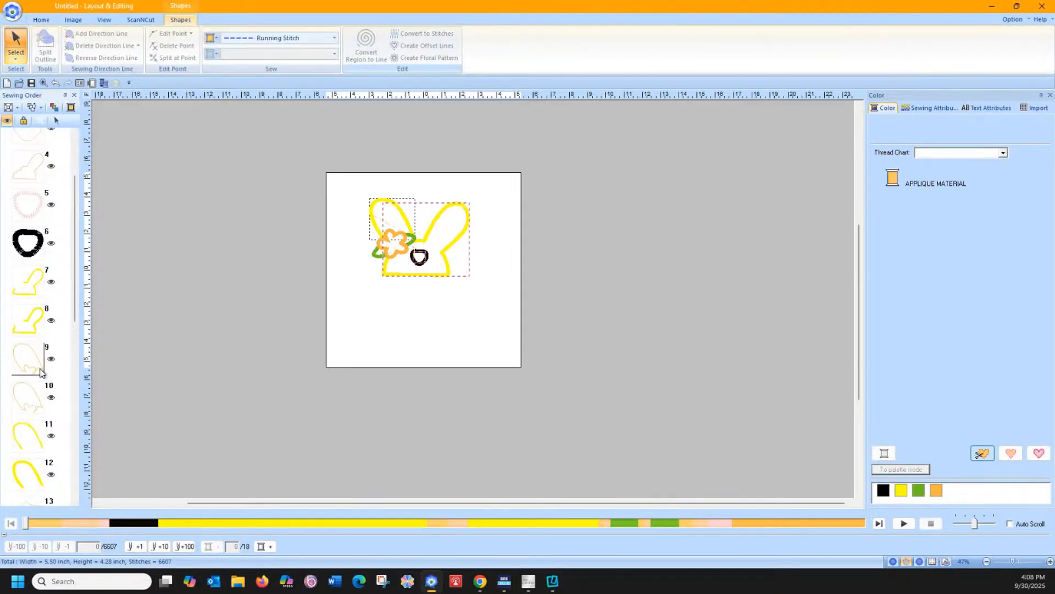
pyautogui.scroll(-4, 37, 365)
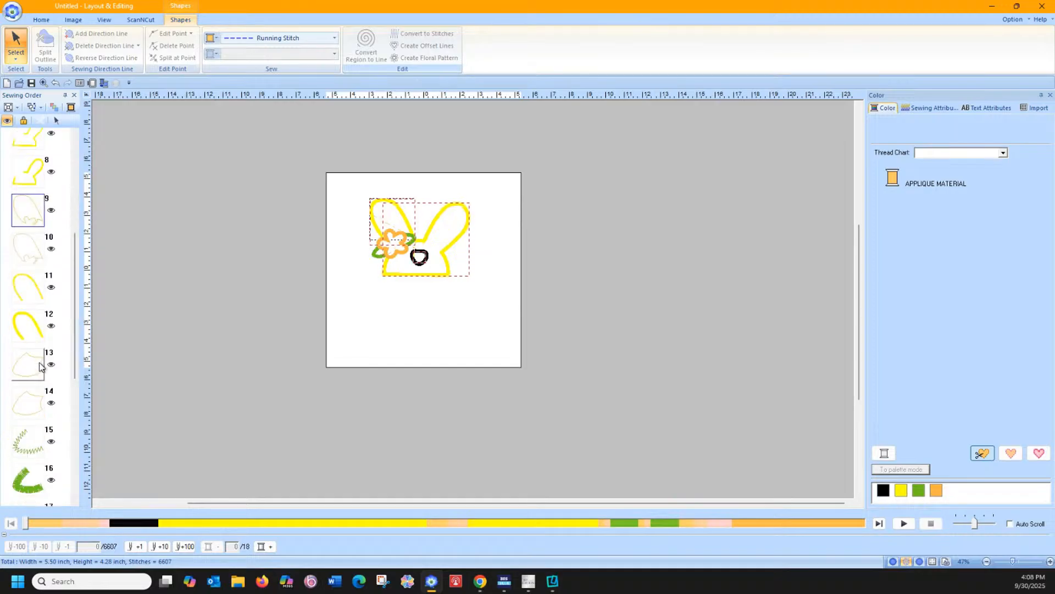
pyautogui.click(29, 265)
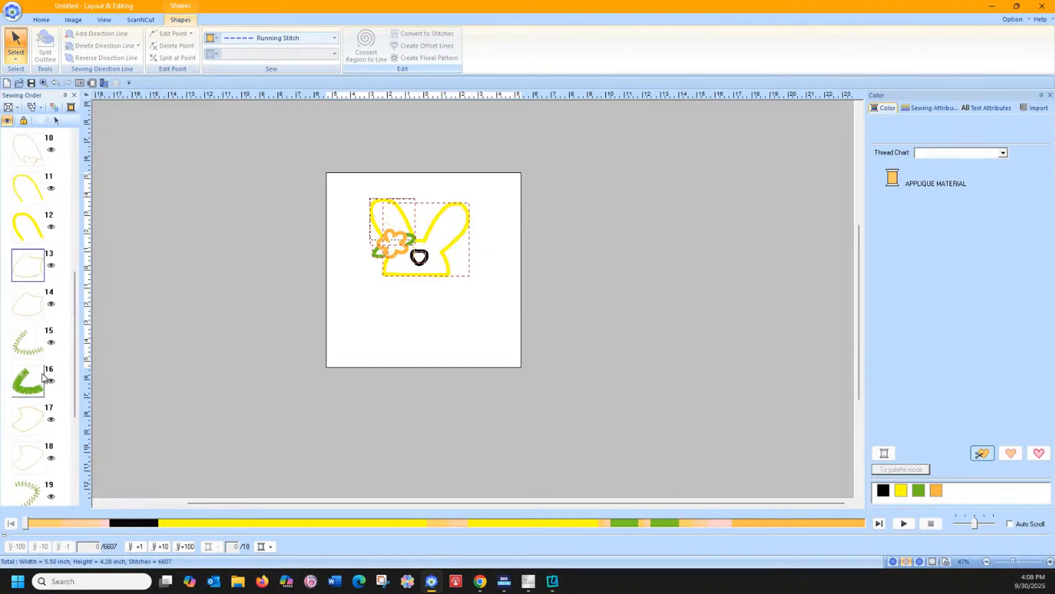
pyautogui.click(30, 420)
pyautogui.scroll(-3, 33, 395)
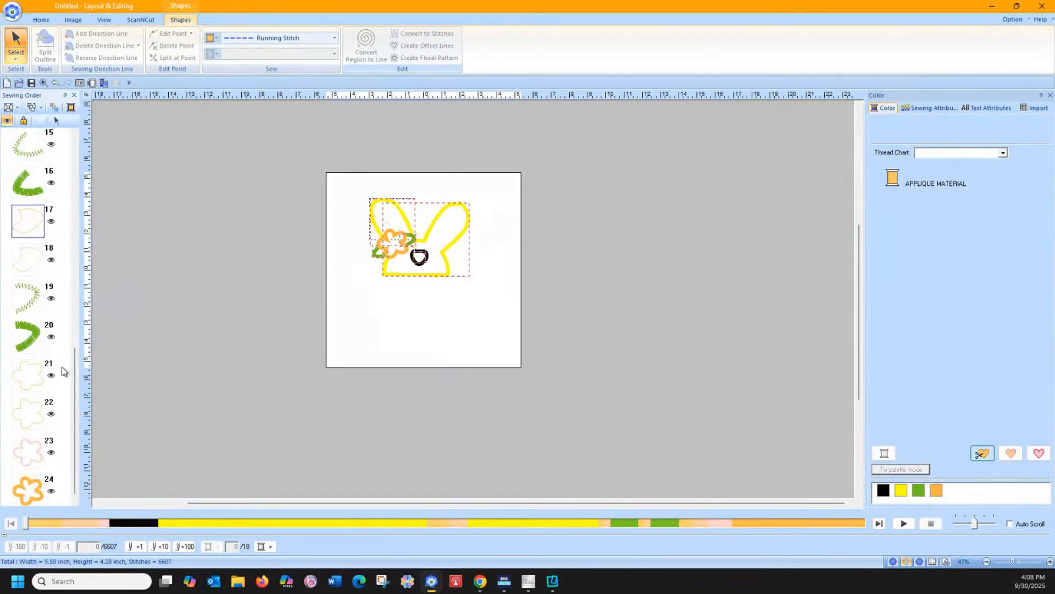
pyautogui.keyDown('ctrl'); pyautogui.click(34, 380); pyautogui.keyUp('ctrl')
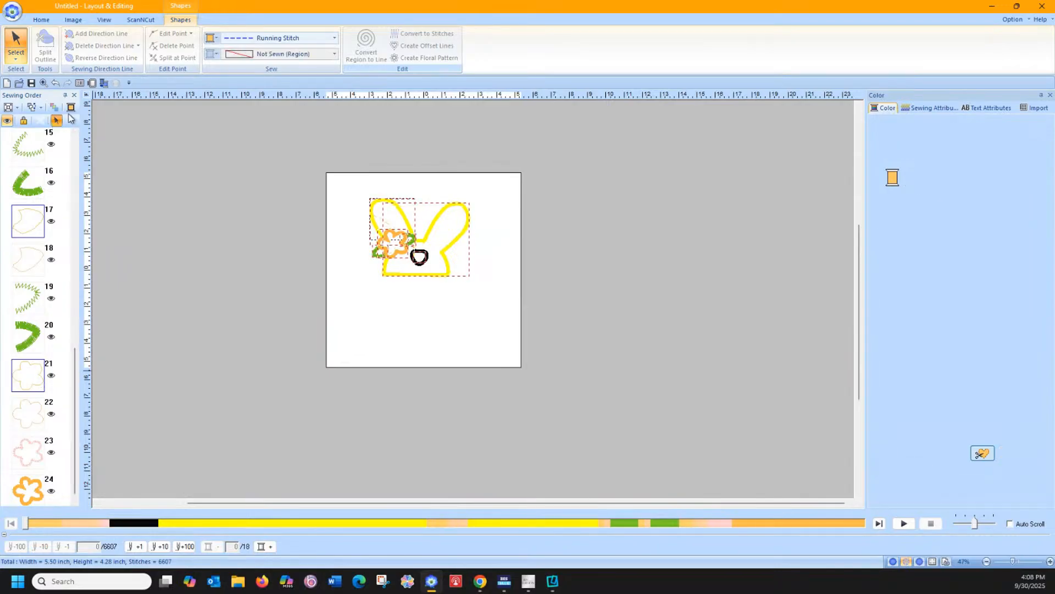
# Start exporting the selected outlines as ScanNCut cutting data and set the offset spacing to 0.00 inch.
pyautogui.click(134, 21)
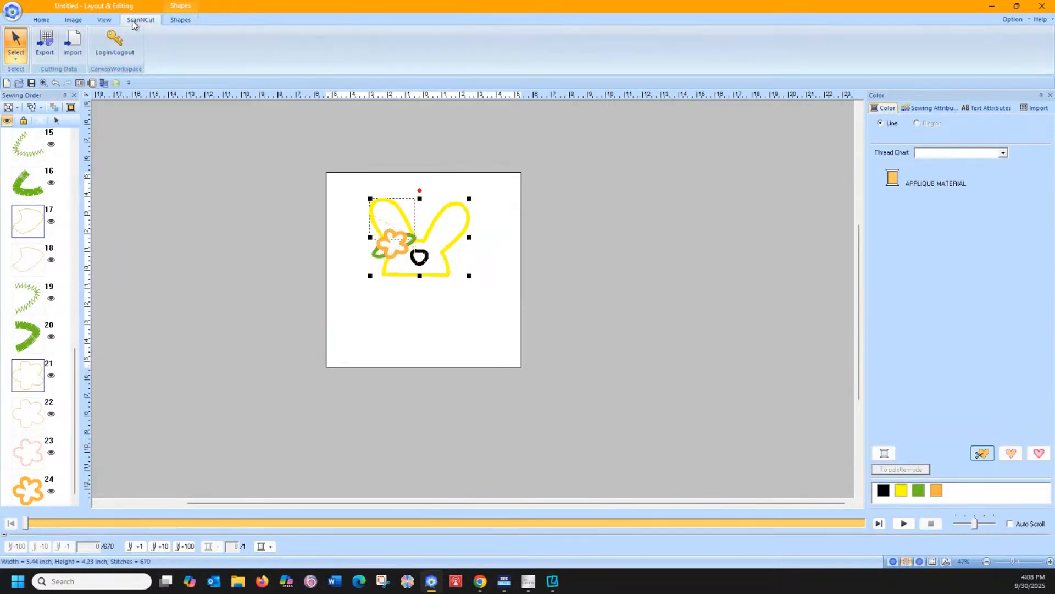
pyautogui.click(74, 46)
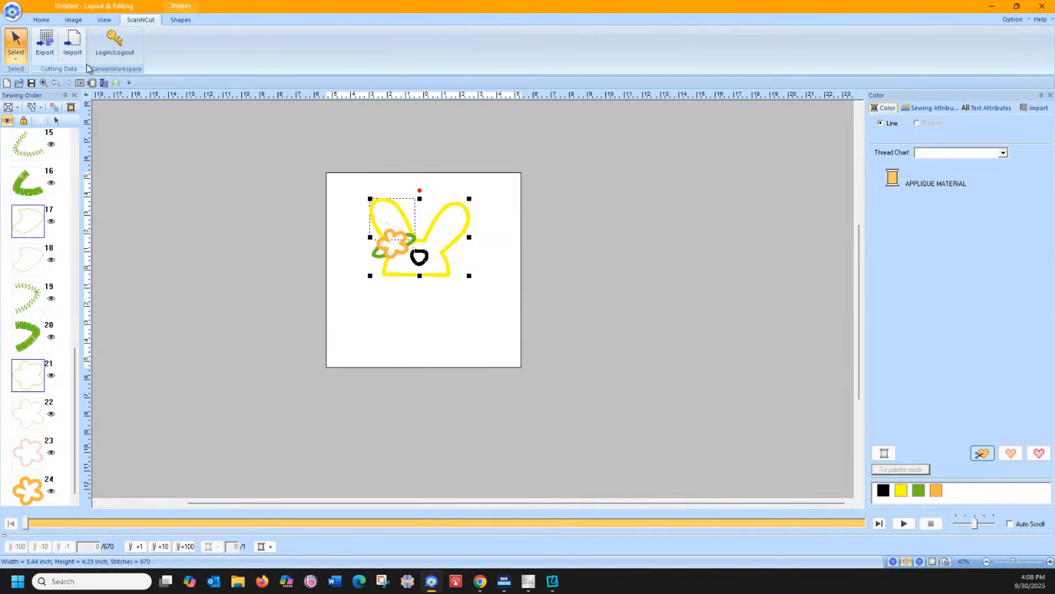
pyautogui.click(545, 418)
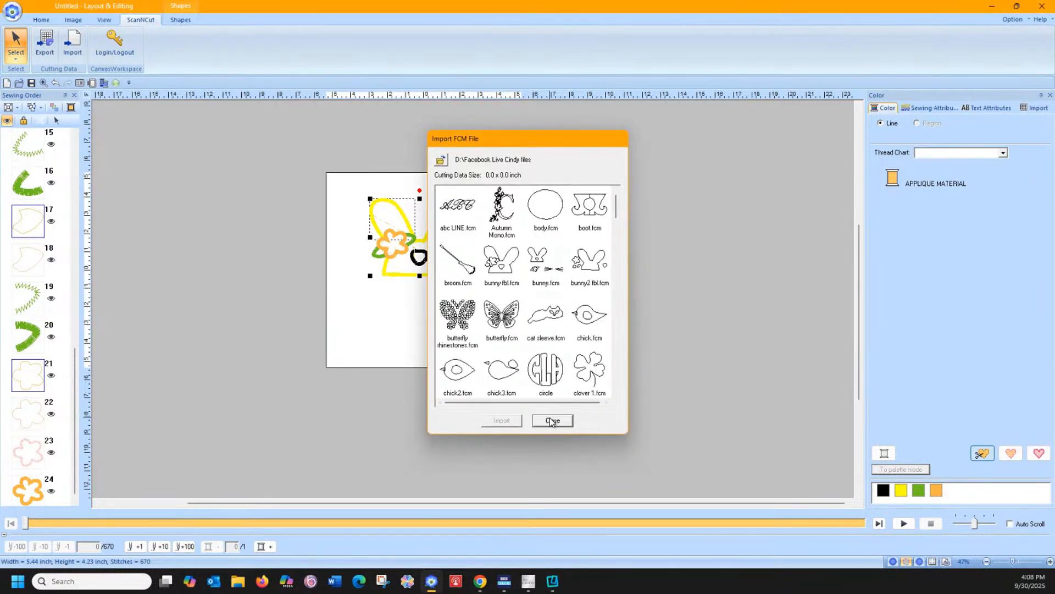
pyautogui.click(46, 44)
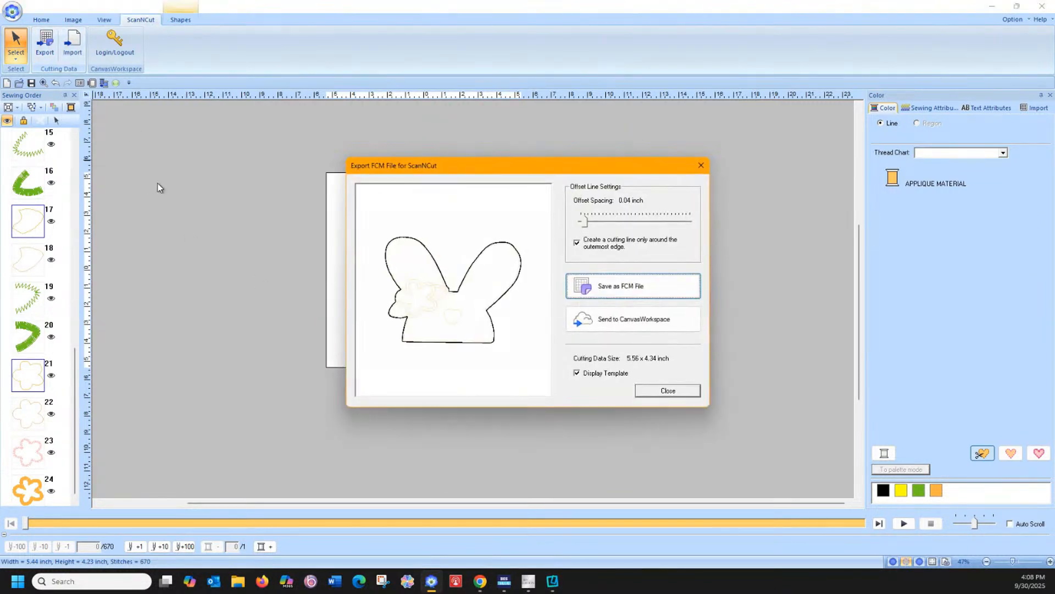
pyautogui.moveTo(585, 222); pyautogui.dragTo(550, 224)
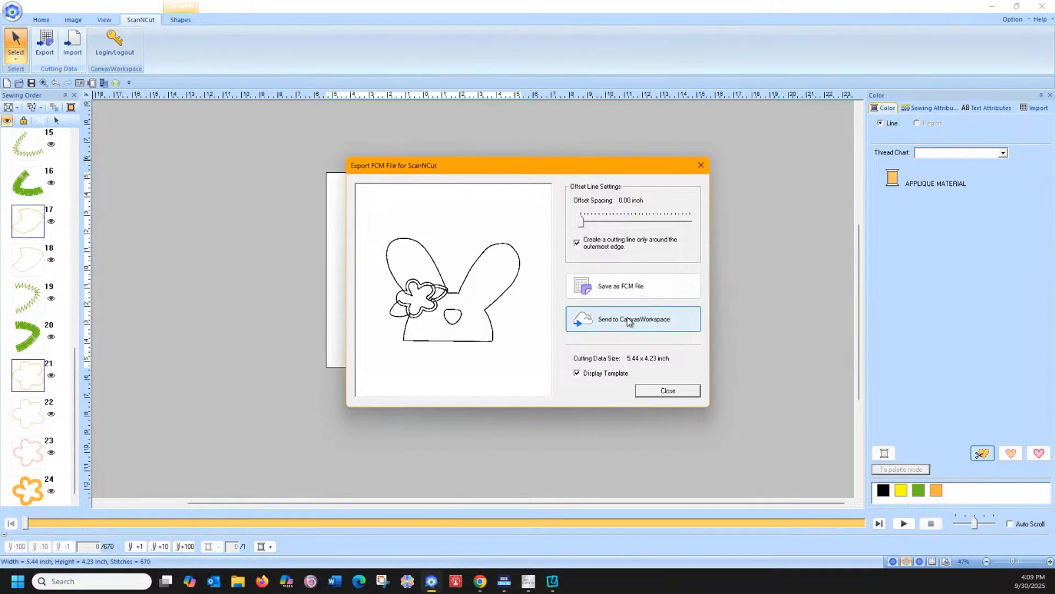
# Save the cutting outlines as FCM file bunny4 in the presenter's named Facebook Live files folder on the Data (D:) drive.
pyautogui.click(623, 292)
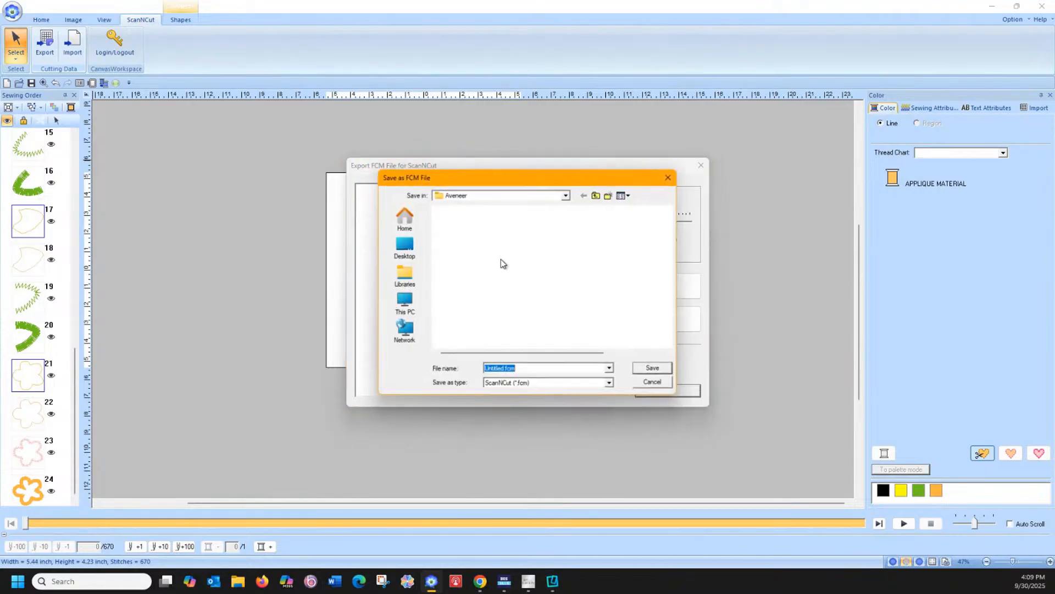
pyautogui.click(407, 305)
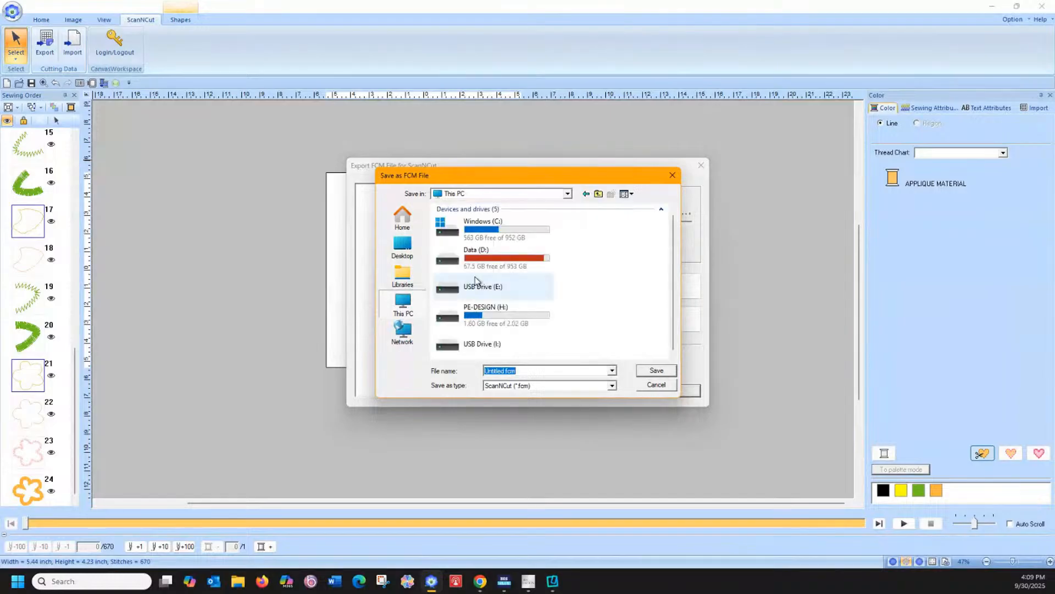
pyautogui.doubleClick(471, 252)
pyautogui.scroll(-10, 500, 268)
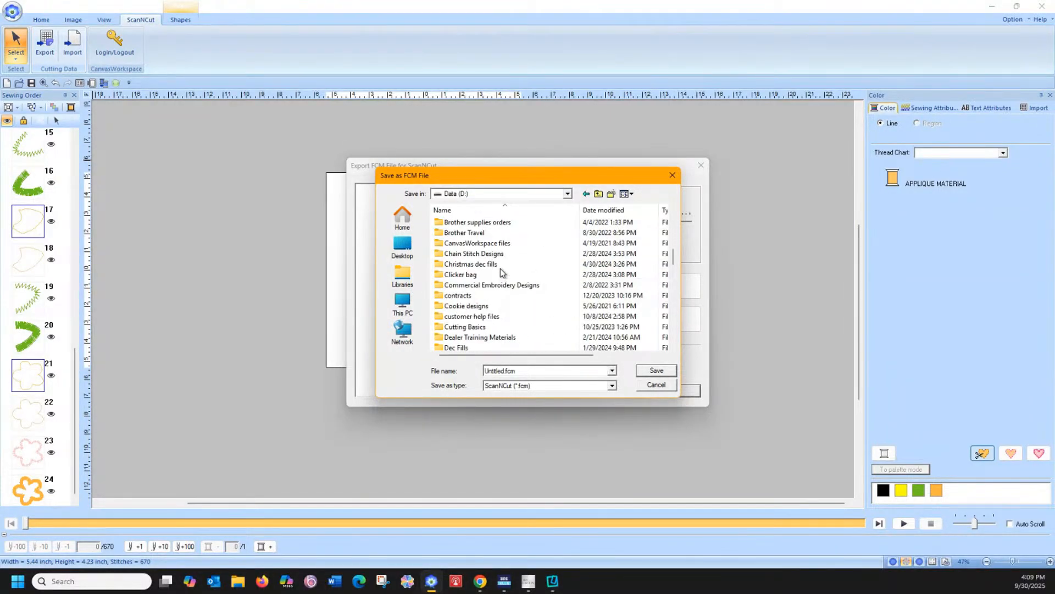
pyautogui.scroll(-3, 500, 268)
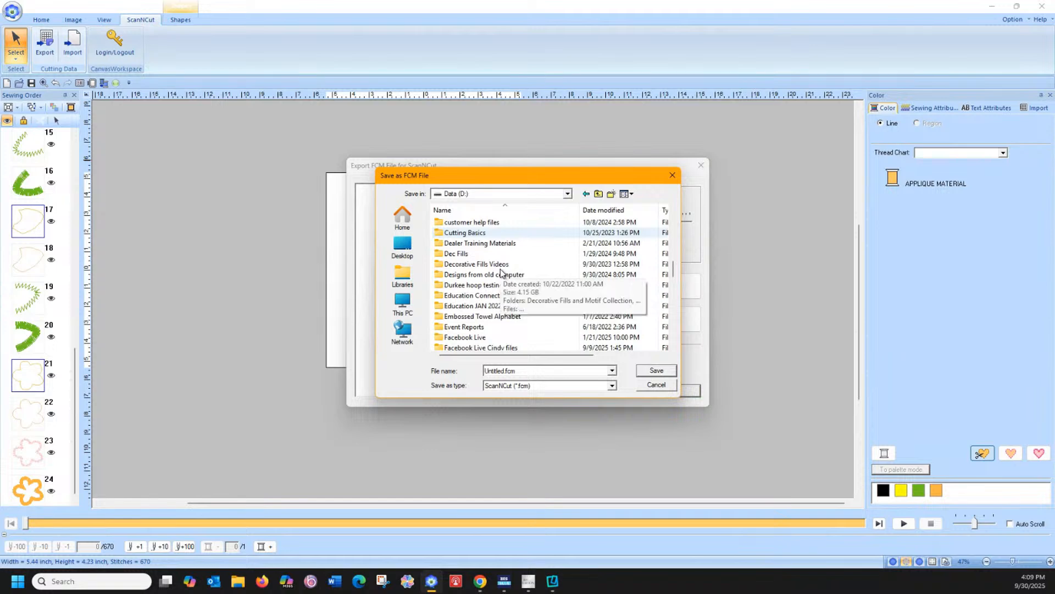
pyautogui.scroll(-1, 501, 273)
pyautogui.doubleClick(487, 318)
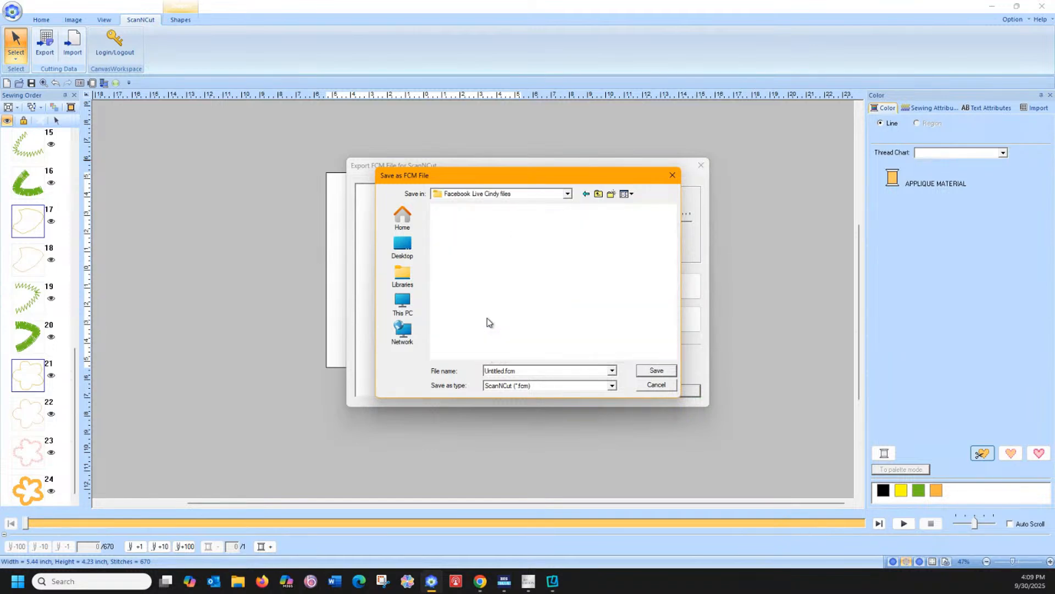
pyautogui.doubleClick(538, 372)
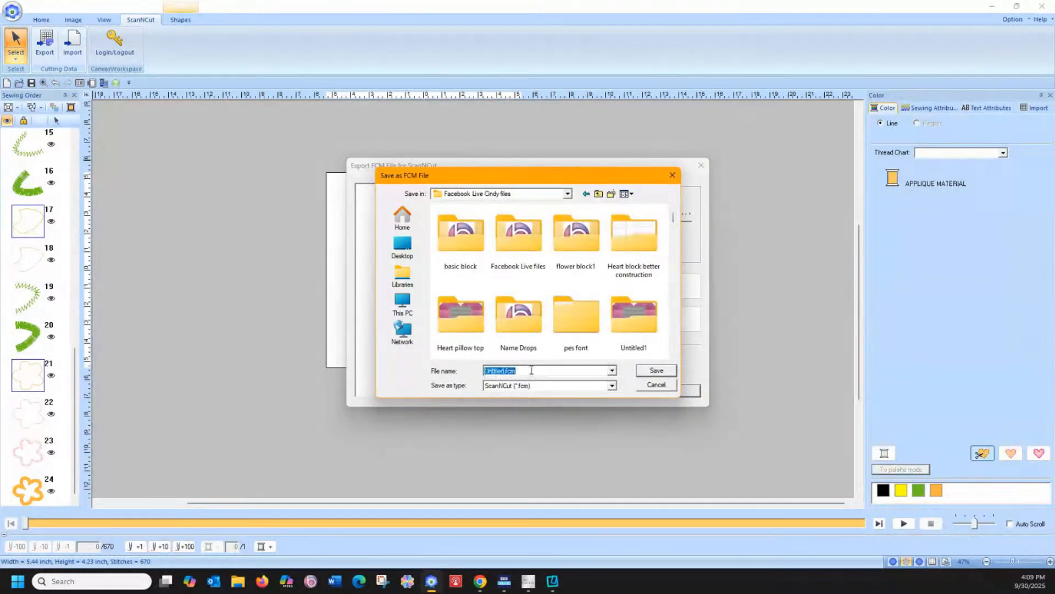
pyautogui.write('bunny')
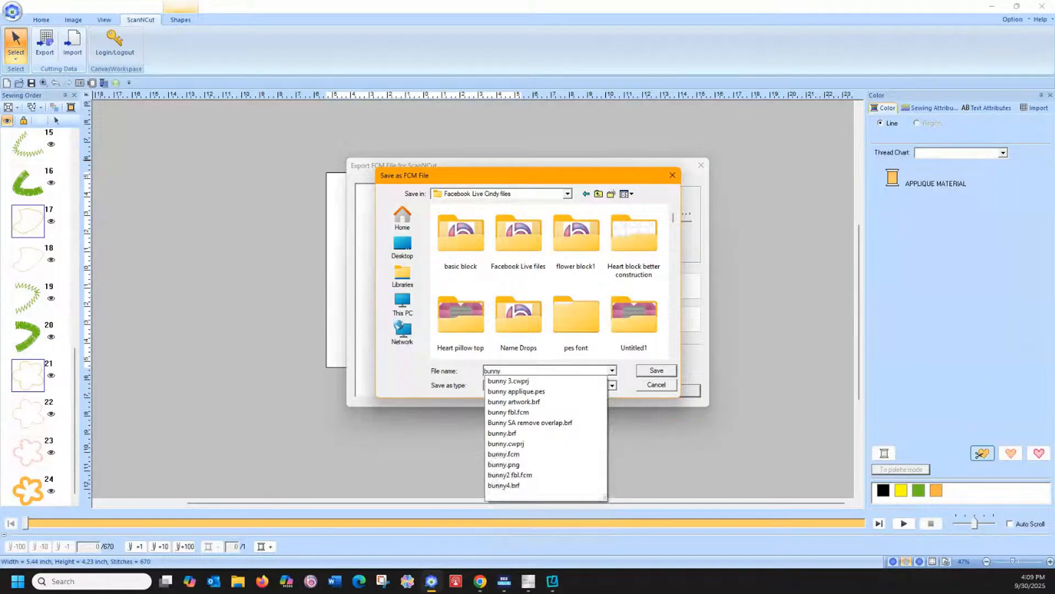
pyautogui.write('4')
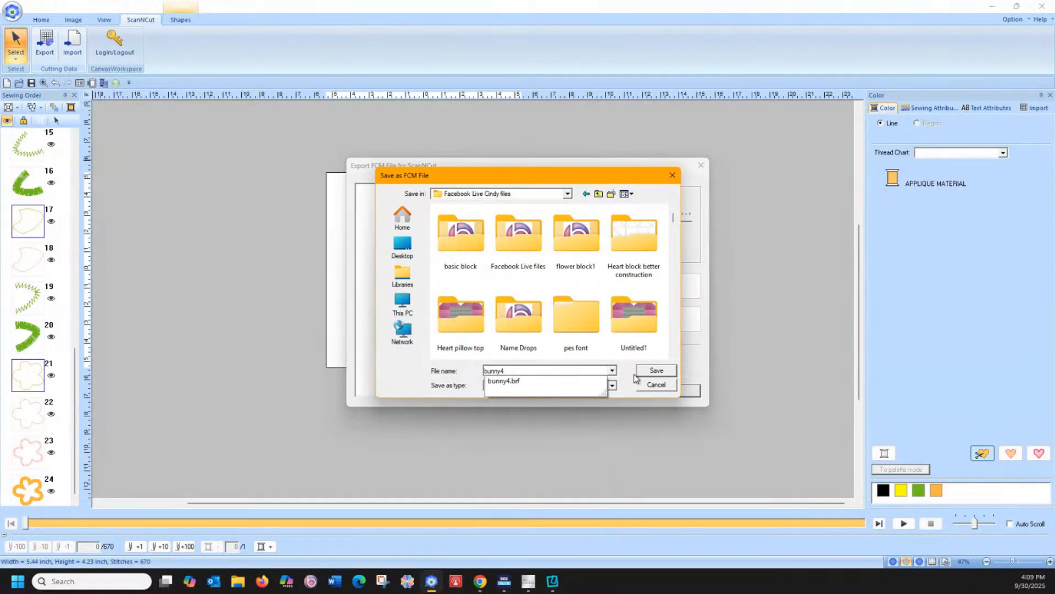
pyautogui.click(656, 371)
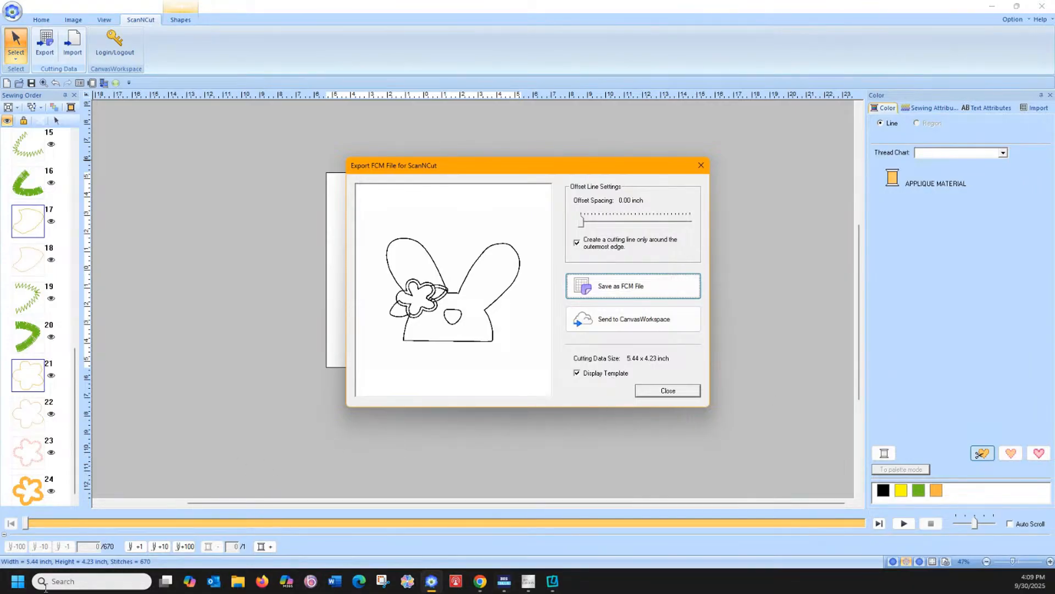
# Search the computer for "Canvas" and switch to the Brother CanvasWorkspace app.
pyautogui.click(65, 584)
pyautogui.write('Canva')
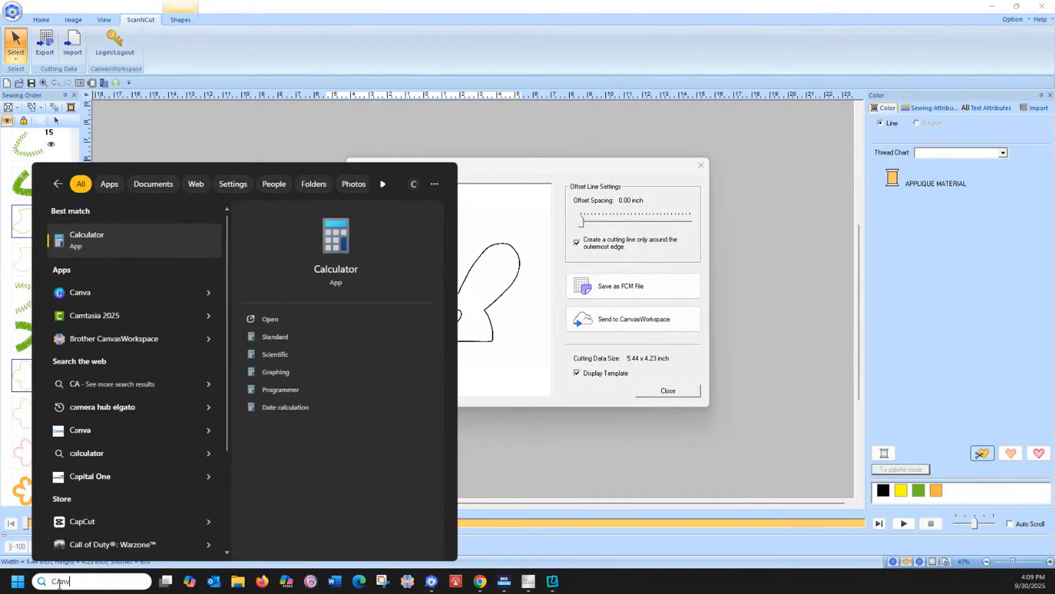
pyautogui.write('s')
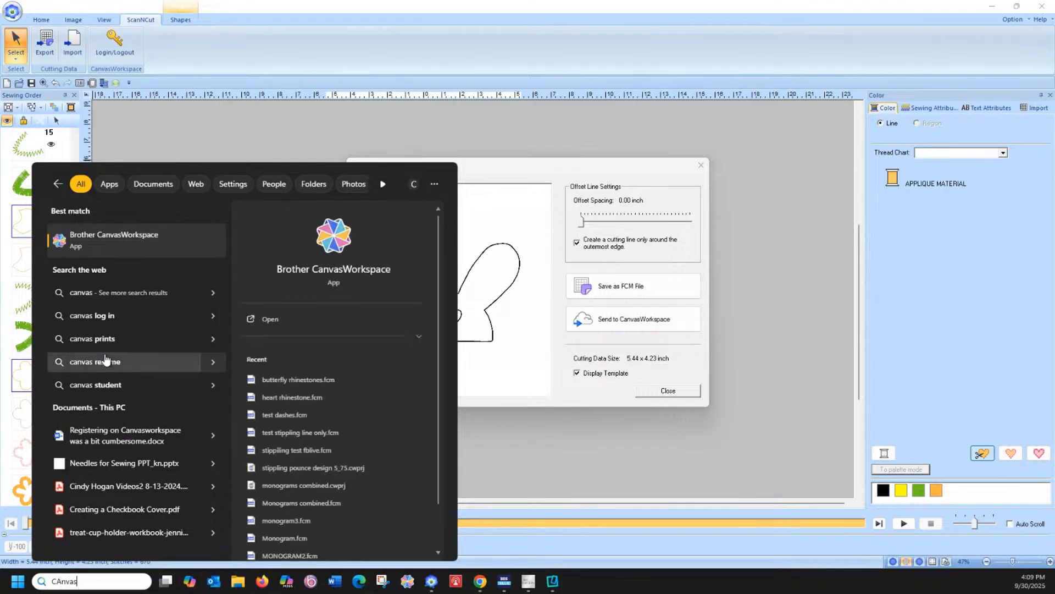
pyautogui.click(112, 243)
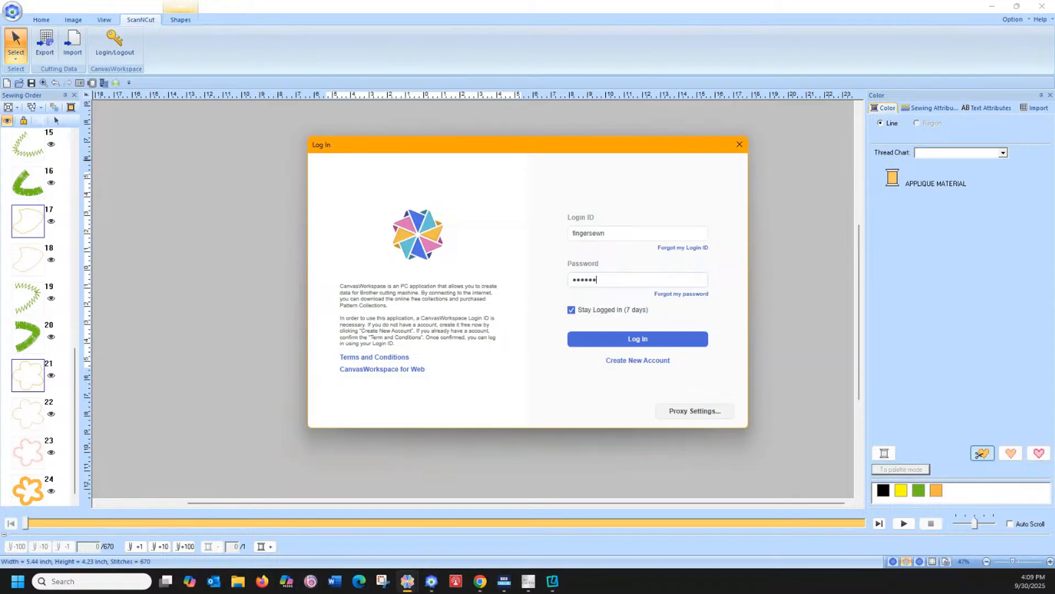
# Log in to CanvasWorkspace with the account's login ID and password, retrying the connection until the workspace opens.
pyautogui.click(609, 344)
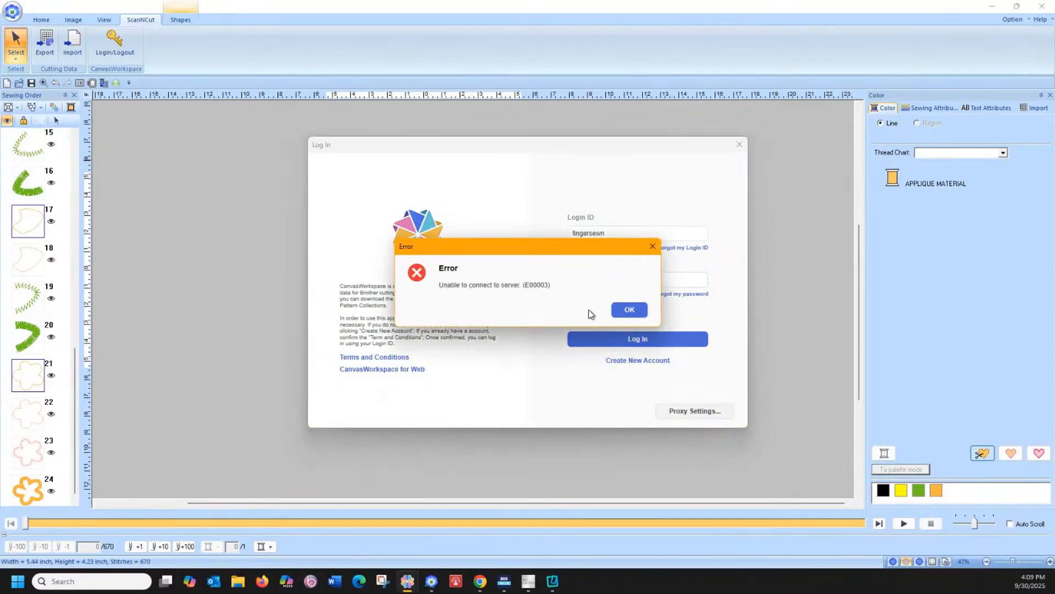
pyautogui.click(627, 309)
pyautogui.click(603, 343)
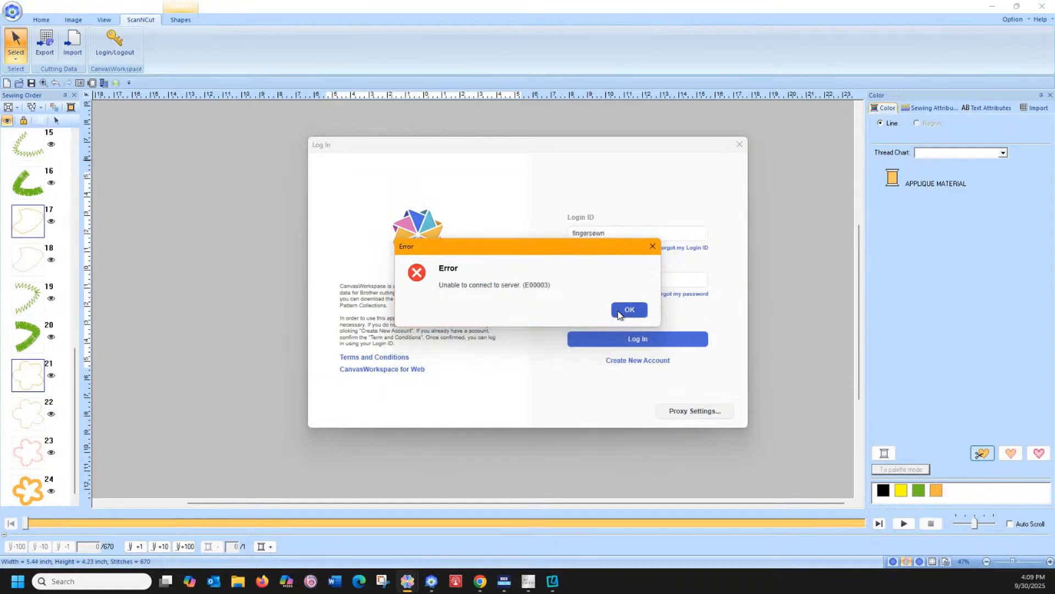
pyautogui.click(624, 309)
pyautogui.click(611, 342)
pyautogui.click(619, 311)
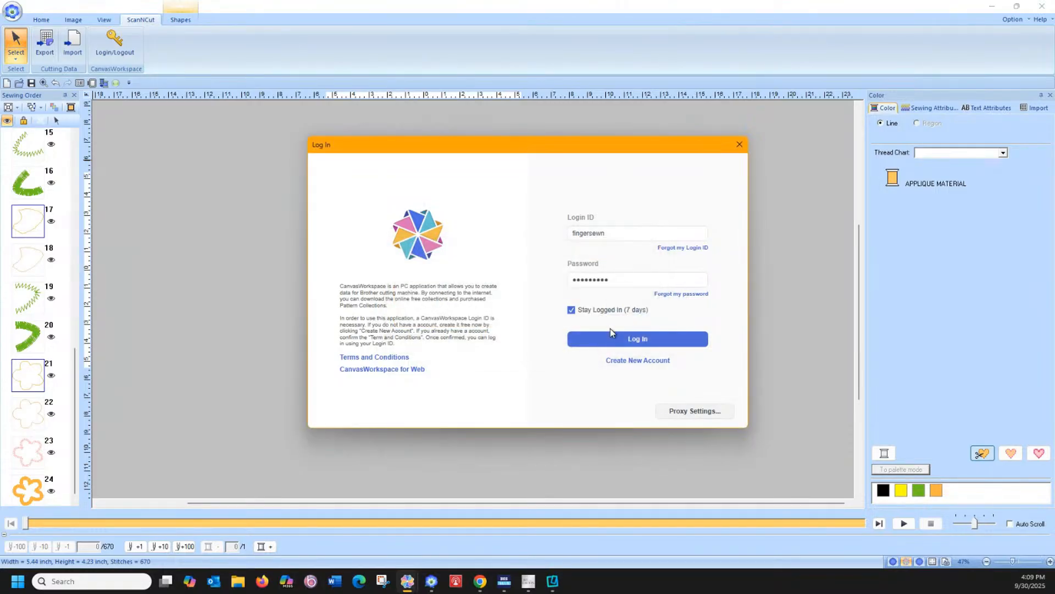
pyautogui.click(611, 339)
pyautogui.click(616, 310)
pyautogui.click(604, 338)
pyautogui.click(625, 312)
pyautogui.click(605, 336)
pyautogui.click(623, 311)
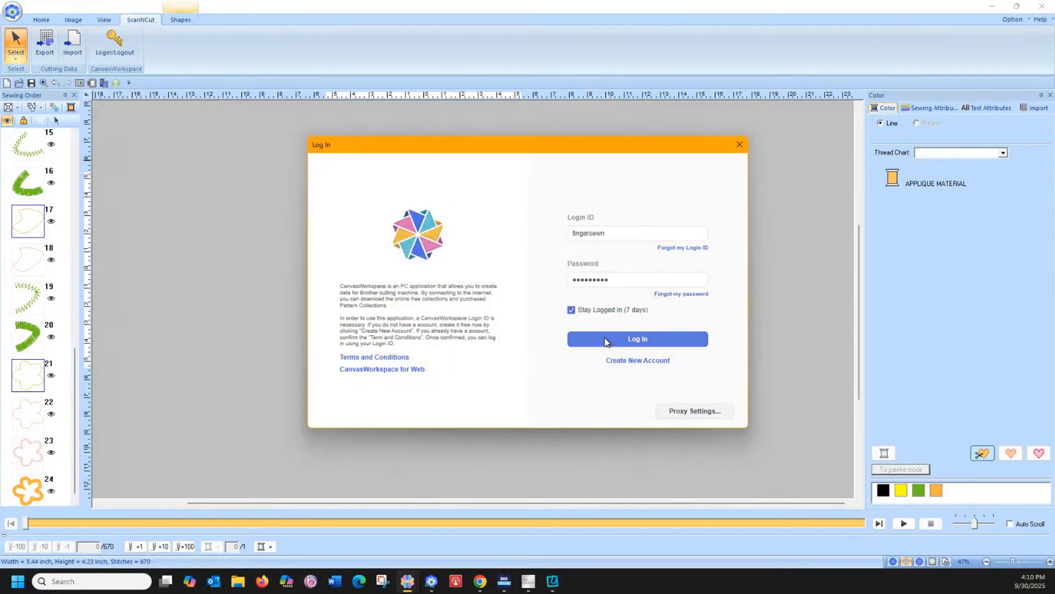
pyautogui.click(607, 340)
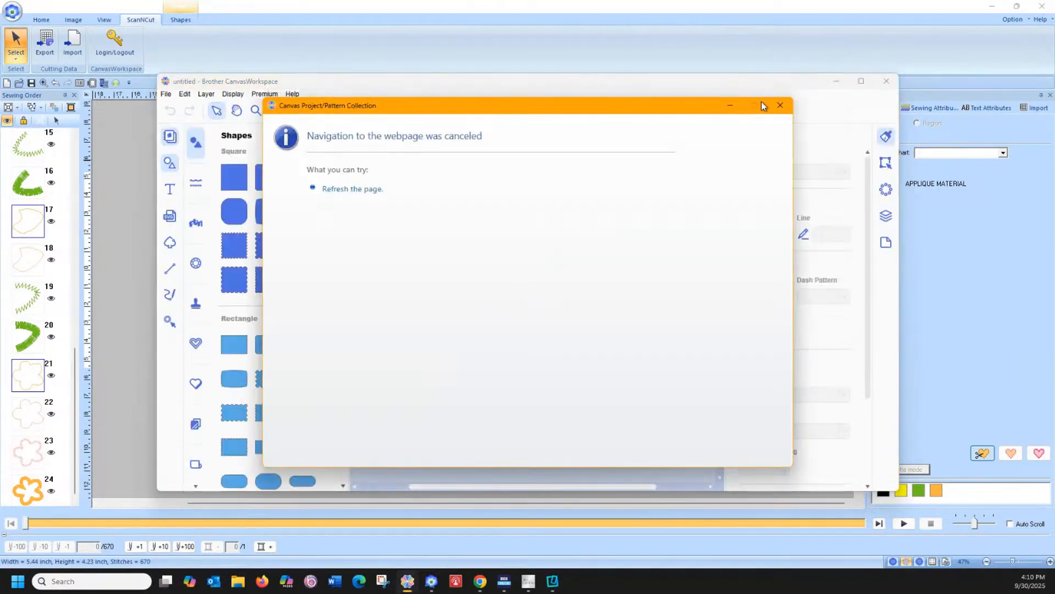
# Dismiss the Canvas Project/Pattern Collection window and import the cutting file bunny4.fcm onto the mat.
pyautogui.click(780, 105)
pyautogui.click(166, 95)
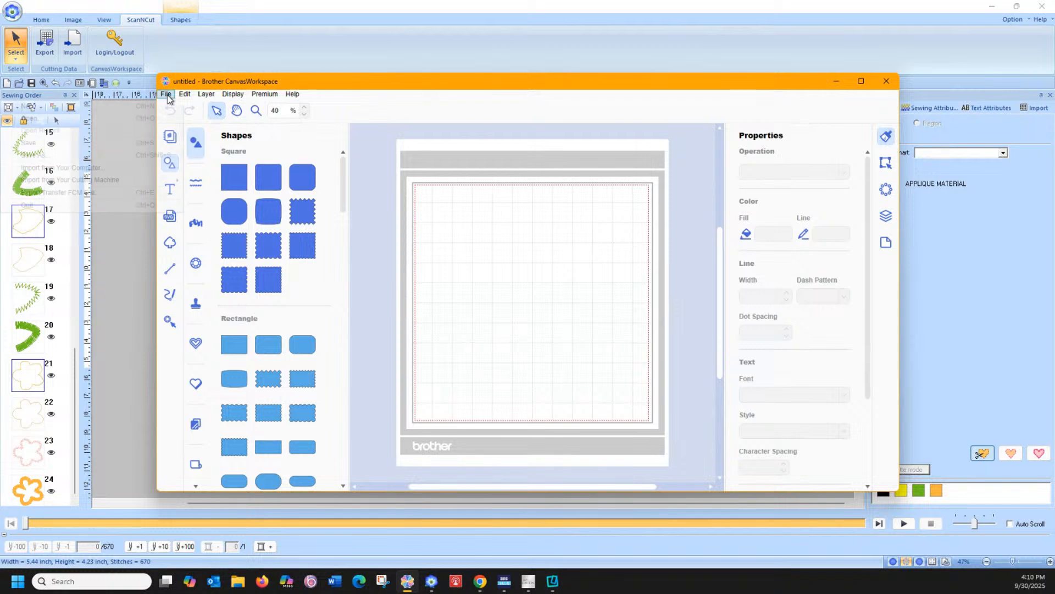
pyautogui.click(126, 172)
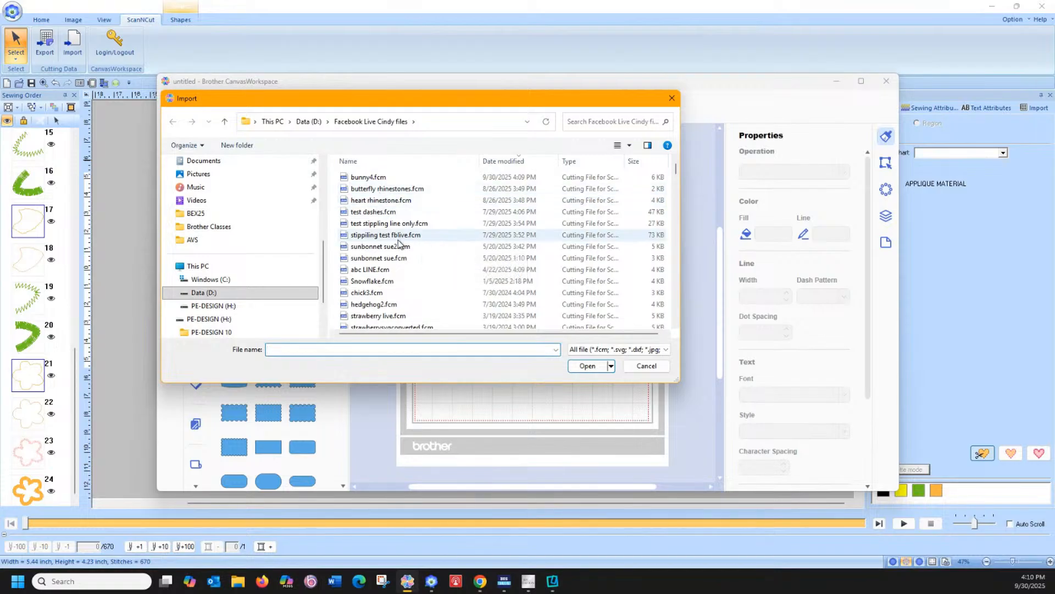
pyautogui.click(368, 177)
pyautogui.click(588, 367)
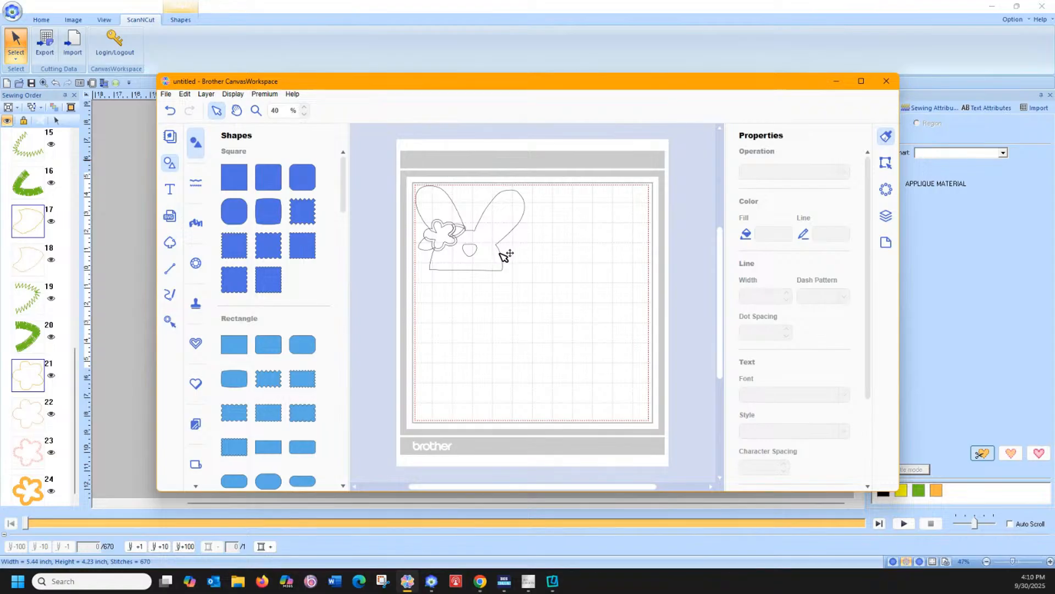
# Spread the bunny body, left ear, nose, flower and leaves apart on the mat.
pyautogui.moveTo(504, 256); pyautogui.dragTo(598, 320)
pyautogui.moveTo(456, 211); pyautogui.dragTo(571, 216)
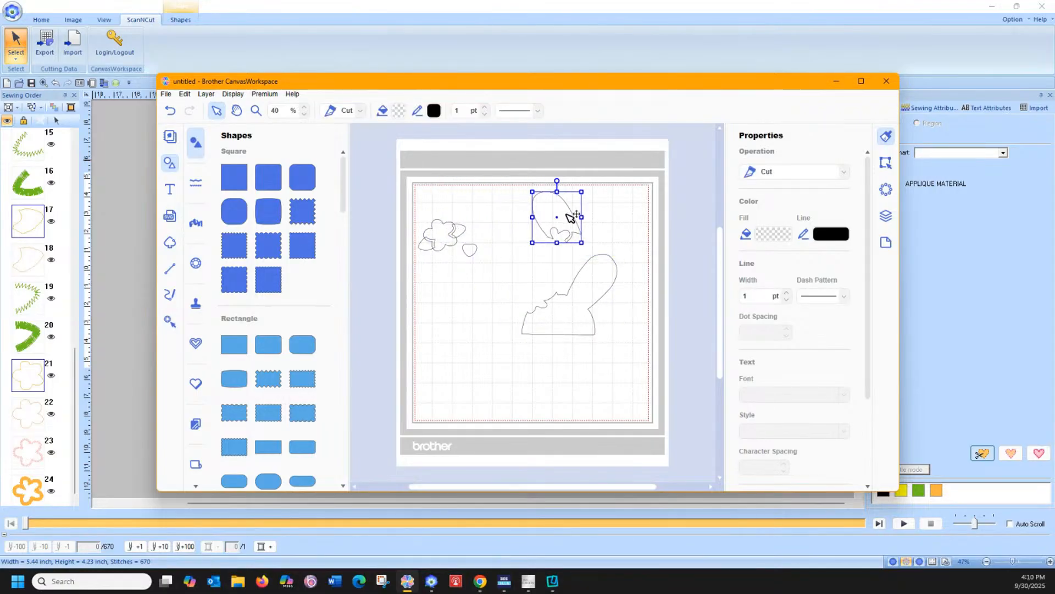
pyautogui.moveTo(440, 235); pyautogui.dragTo(490, 248)
pyautogui.click(482, 345)
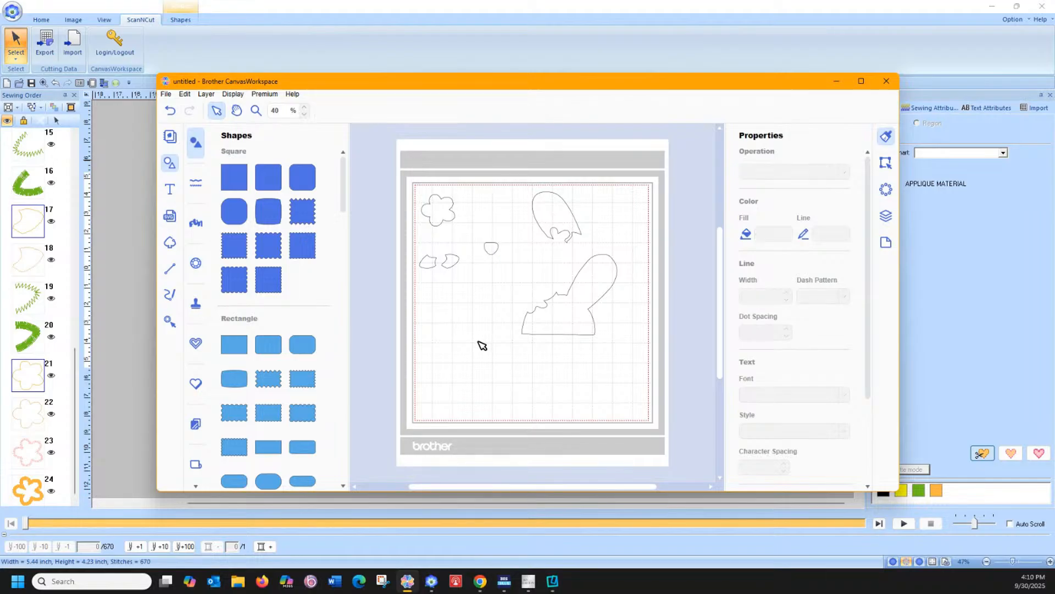
# Fit the bunny body and left ear outlines back together in the upper part of the mat.
pyautogui.click(572, 289)
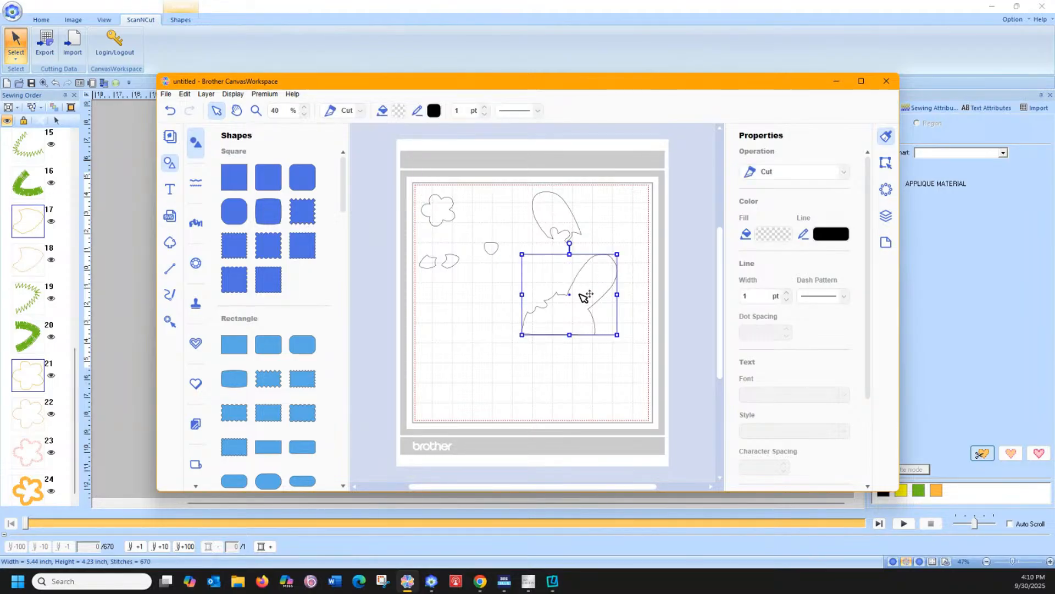
pyautogui.moveTo(582, 299); pyautogui.dragTo(605, 243)
pyautogui.click(523, 336)
pyautogui.moveTo(541, 219); pyautogui.dragTo(537, 220)
pyautogui.click(504, 328)
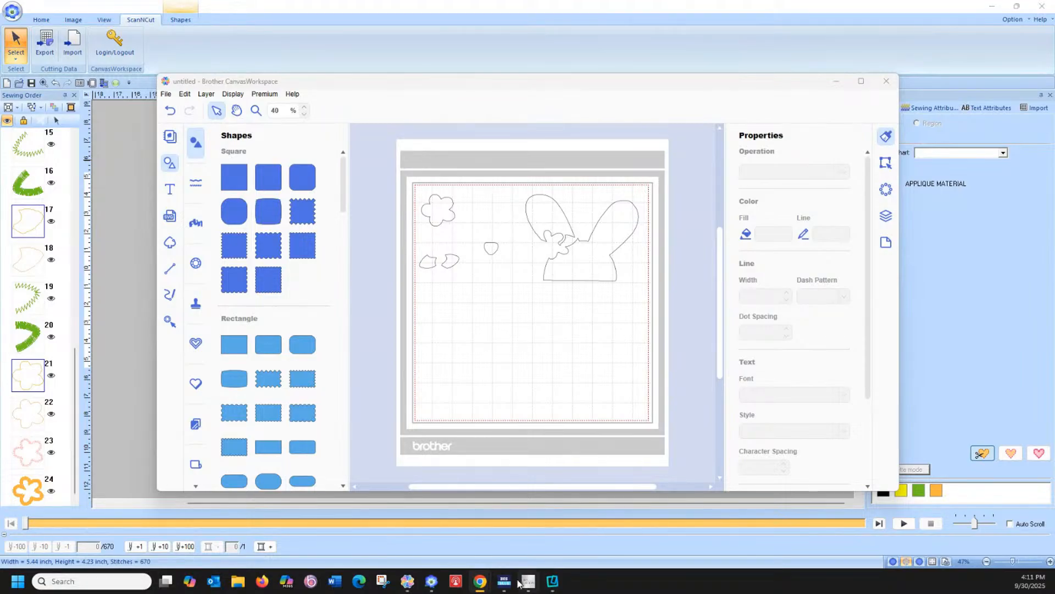
# Switch back to Layout & Editing, close the FCM export and start a new blank design.
pyautogui.click(431, 580)
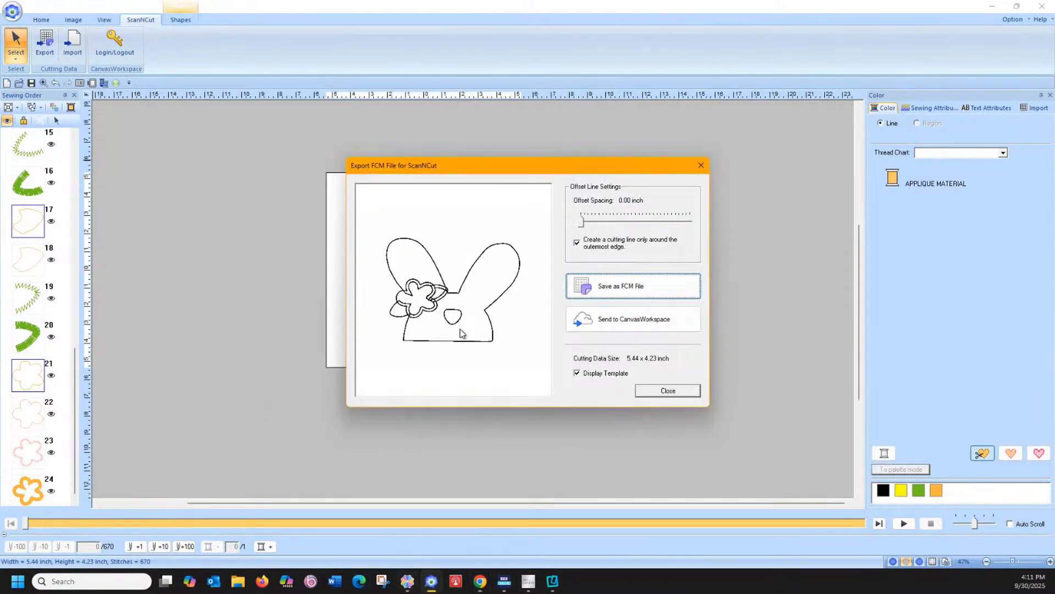
pyautogui.click(667, 390)
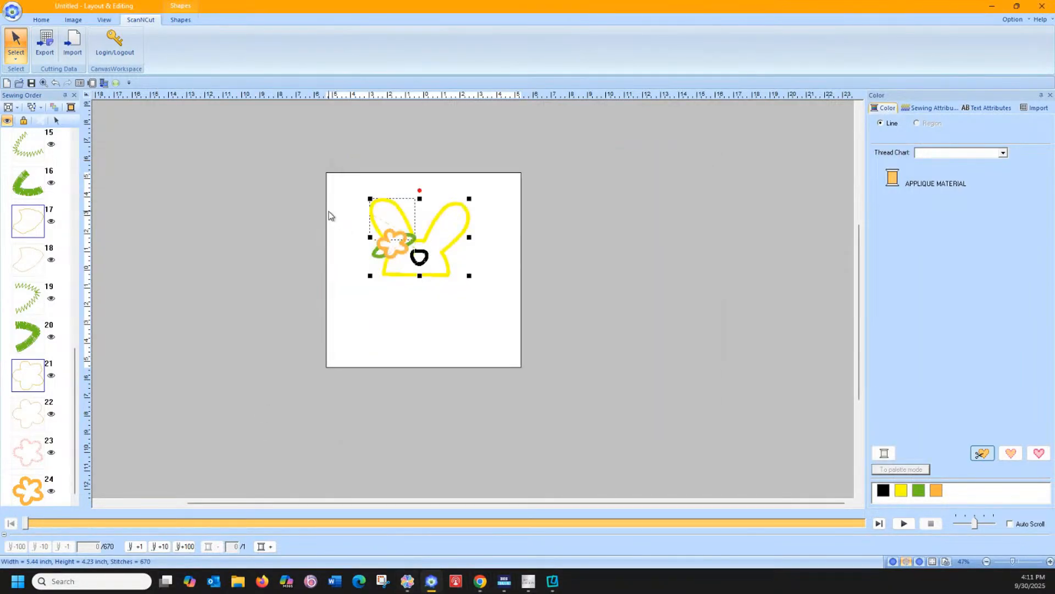
pyautogui.click(12, 11)
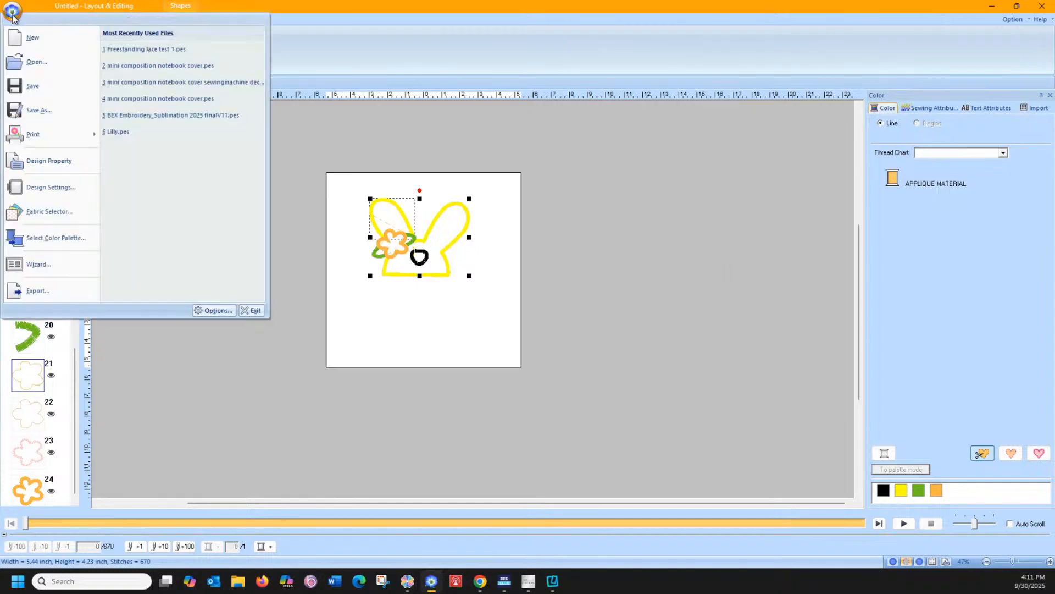
pyautogui.click(33, 39)
pyautogui.click(532, 313)
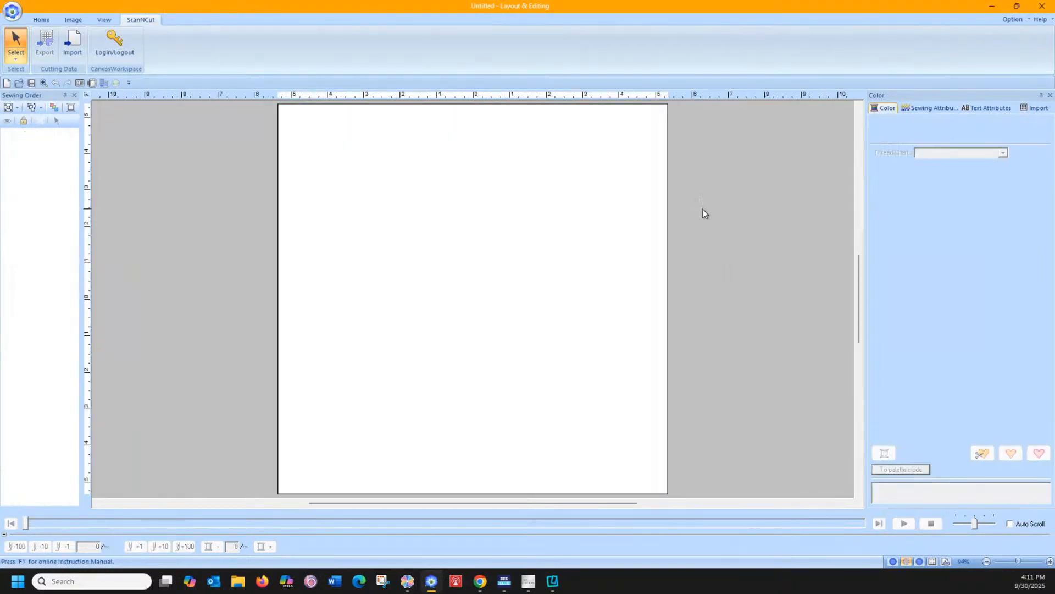
# Import the purple haunted house from the Events category of the Outline Shapes library into the blank design.
pyautogui.click(1040, 110)
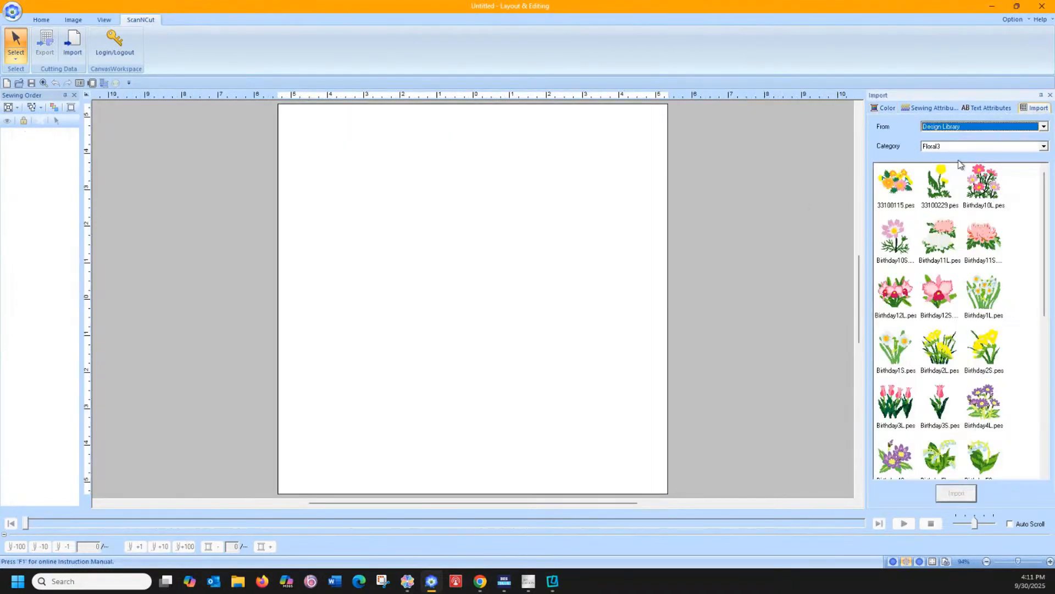
pyautogui.click(968, 129)
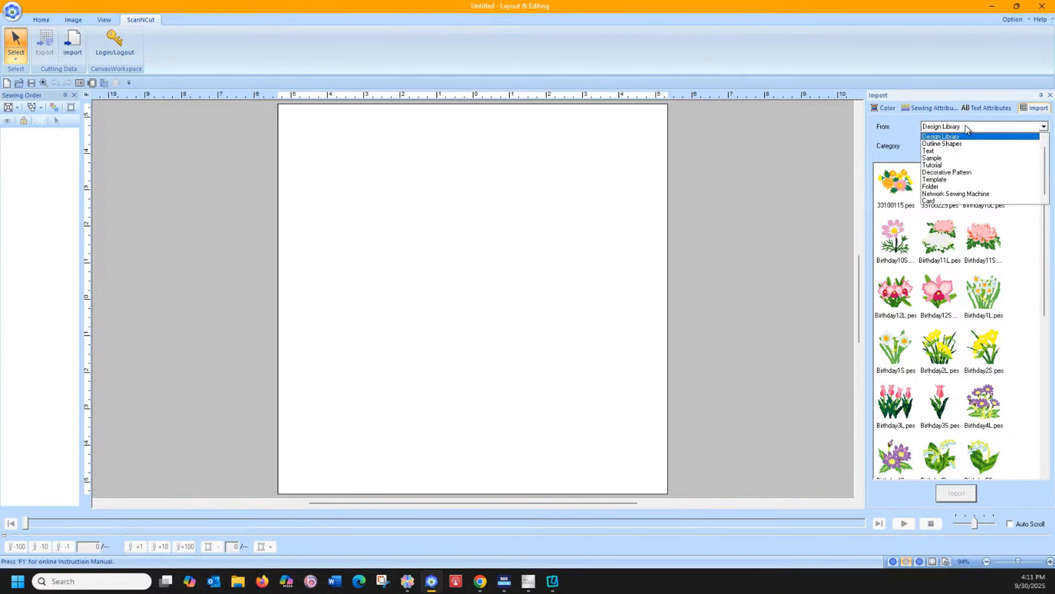
pyautogui.click(962, 144)
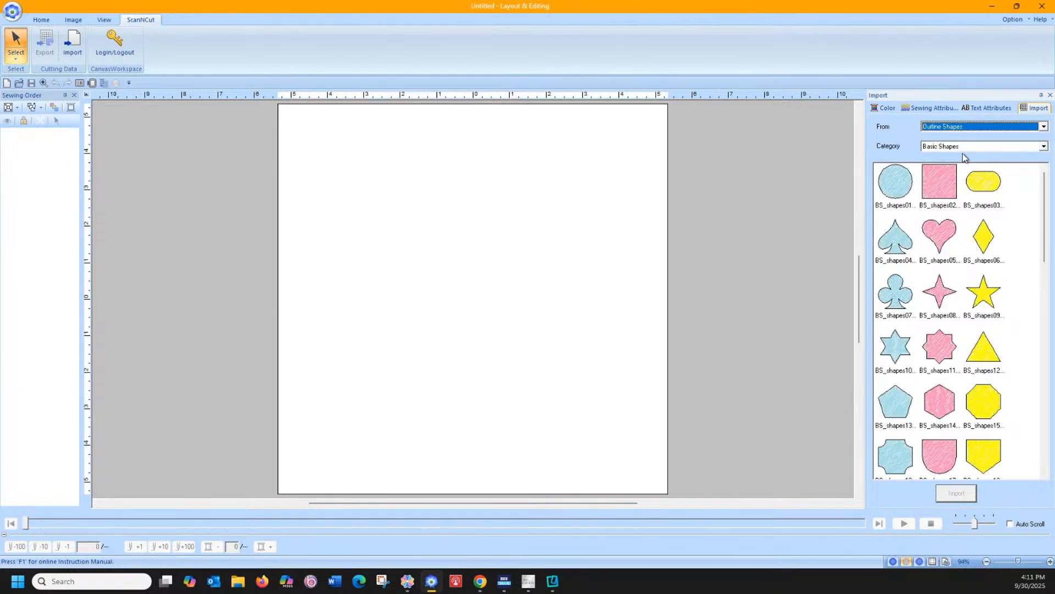
pyautogui.click(962, 146)
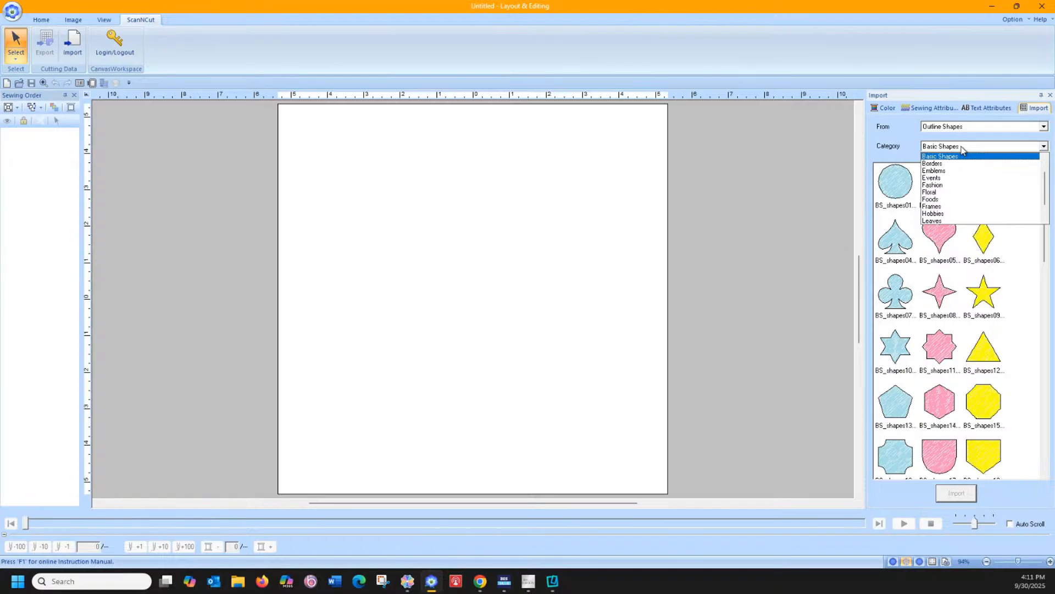
pyautogui.click(960, 179)
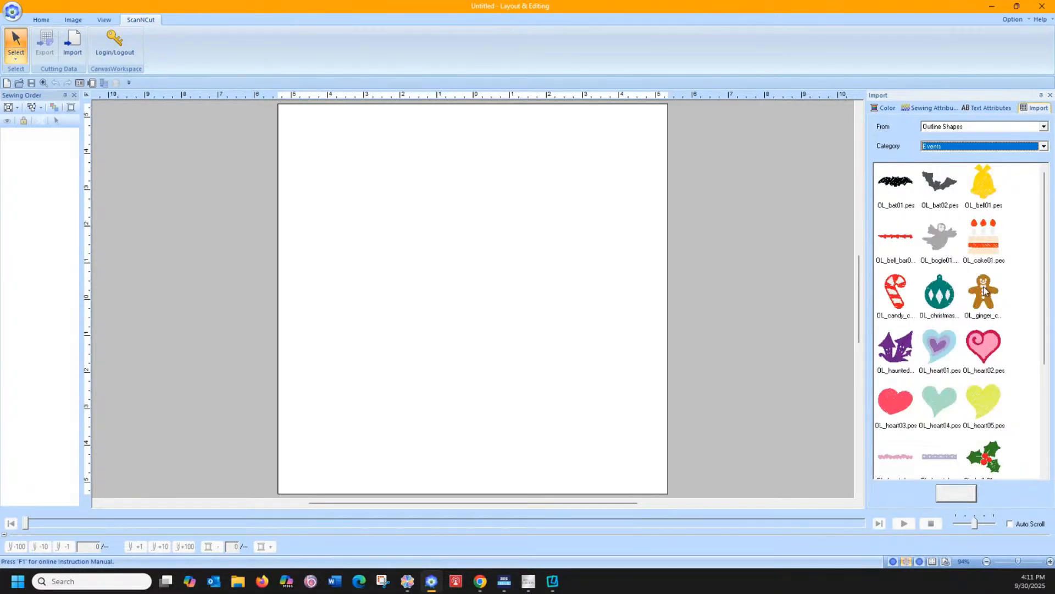
pyautogui.scroll(-3, 934, 360)
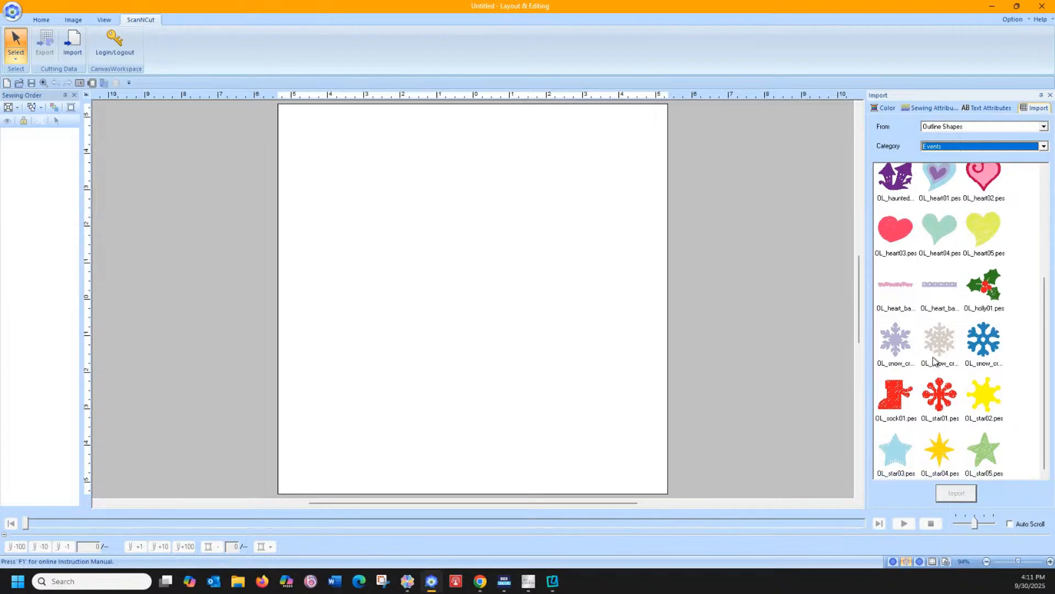
pyautogui.scroll(3, 933, 360)
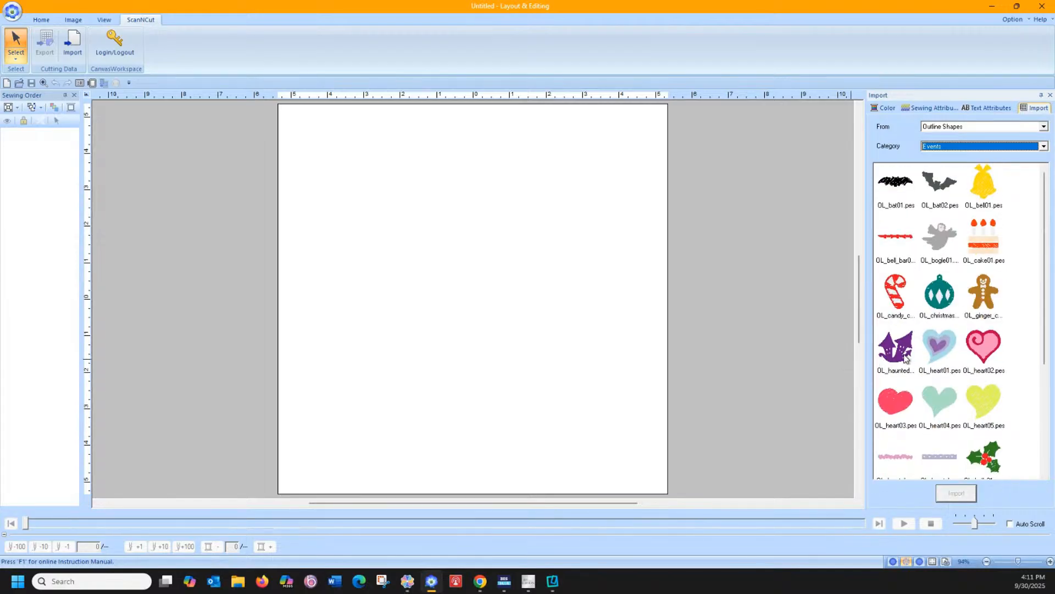
pyautogui.doubleClick(906, 358)
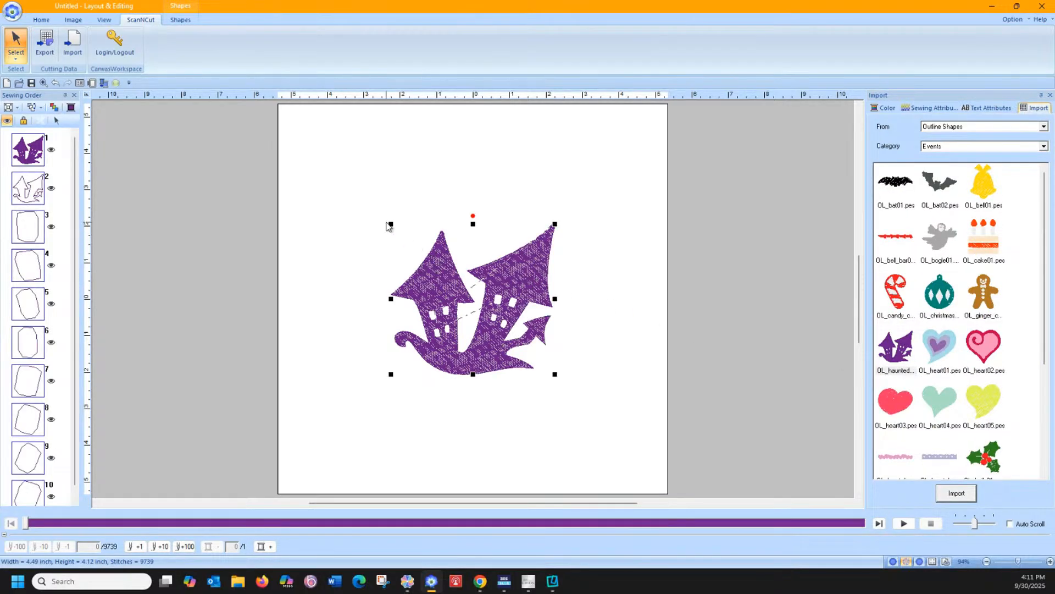
# Enlarge the haunted house to about 9.07 inches wide and 8.33 inches high within the design page.
pyautogui.moveTo(390, 223); pyautogui.dragTo(333, 171)
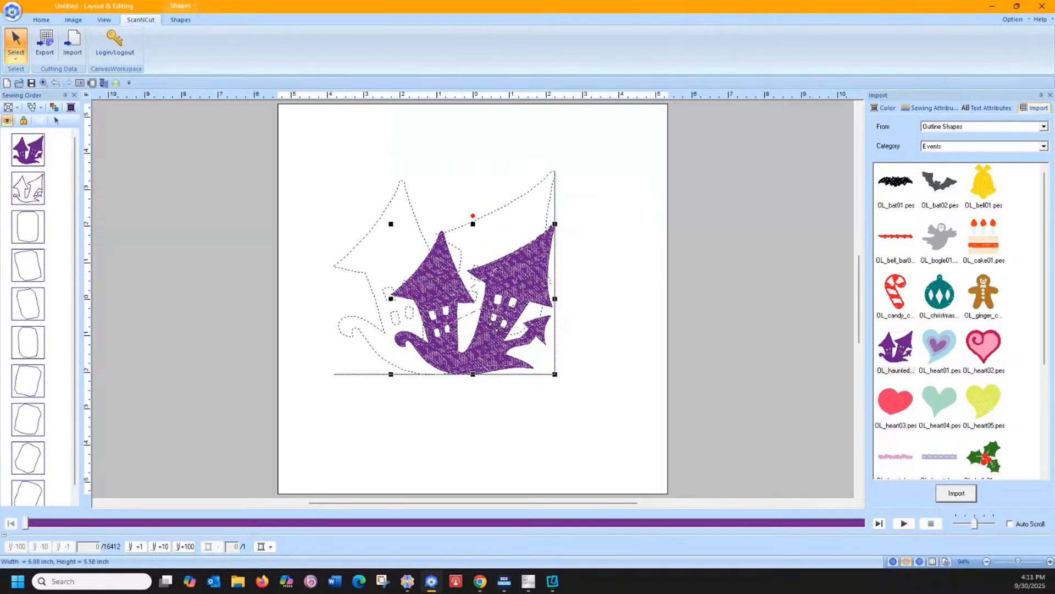
pyautogui.moveTo(555, 374); pyautogui.dragTo(629, 442)
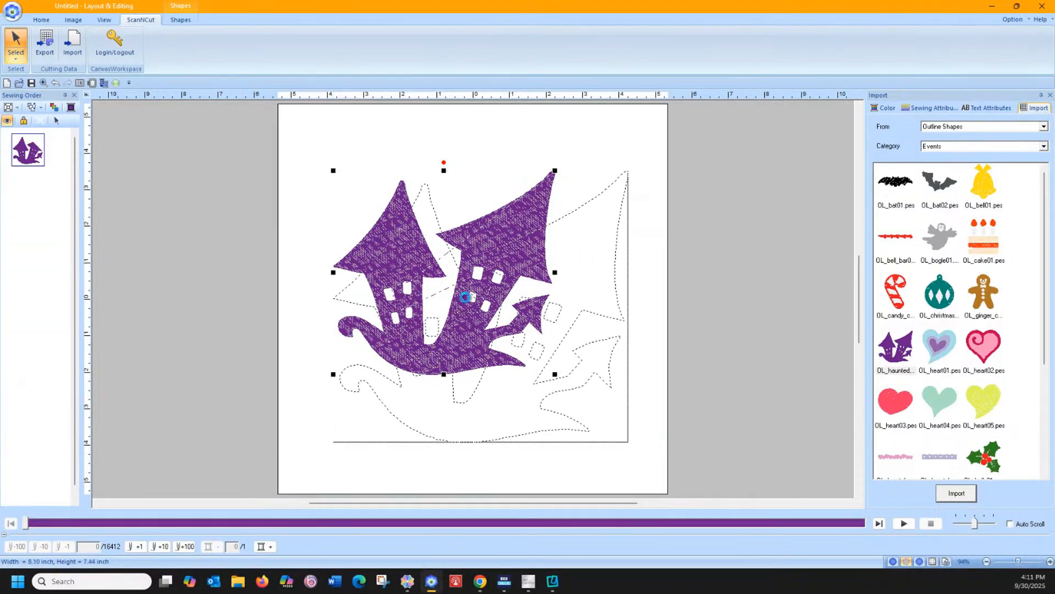
pyautogui.moveTo(331, 169); pyautogui.dragTo(297, 138)
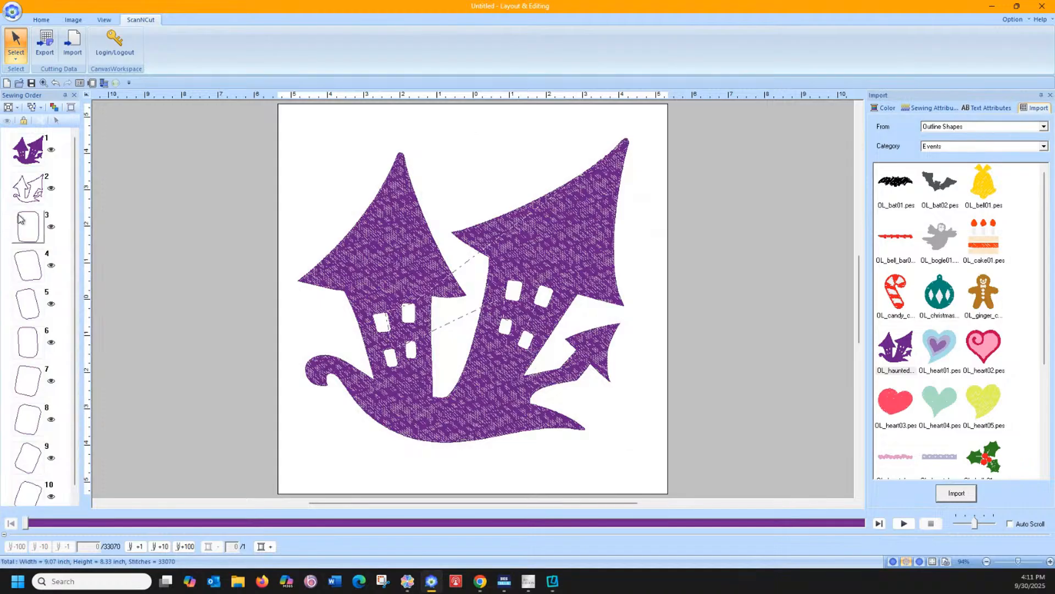
# Select the eight window shapes, sewing order items 3 to 10, and sew their regions with Fill Stitch.
pyautogui.click(30, 228)
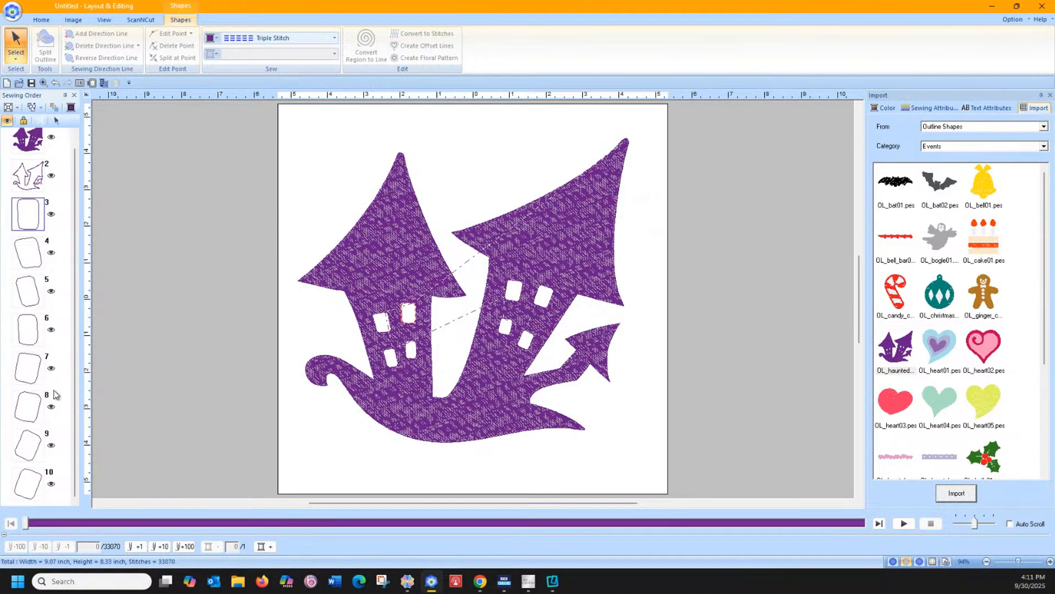
pyautogui.keyDown('shift'); pyautogui.click(26, 497); pyautogui.keyUp('shift')
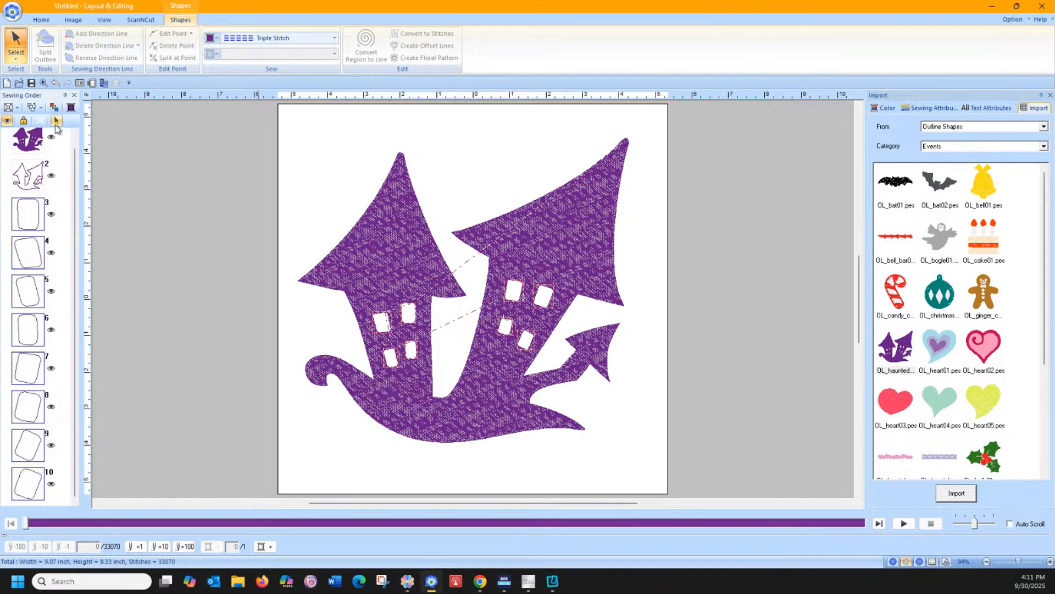
pyautogui.click(334, 53)
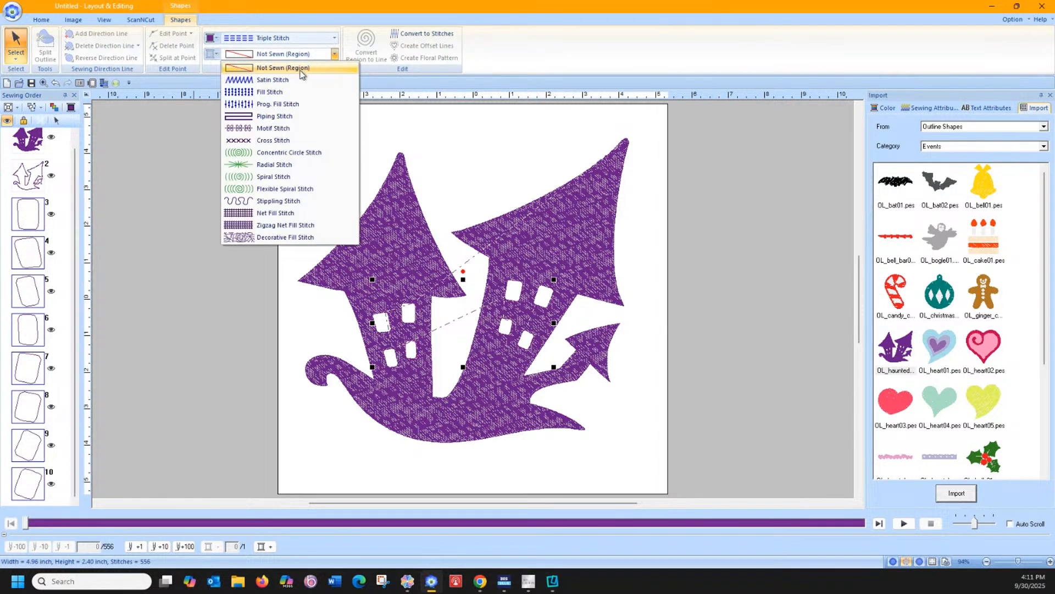
pyautogui.click(275, 92)
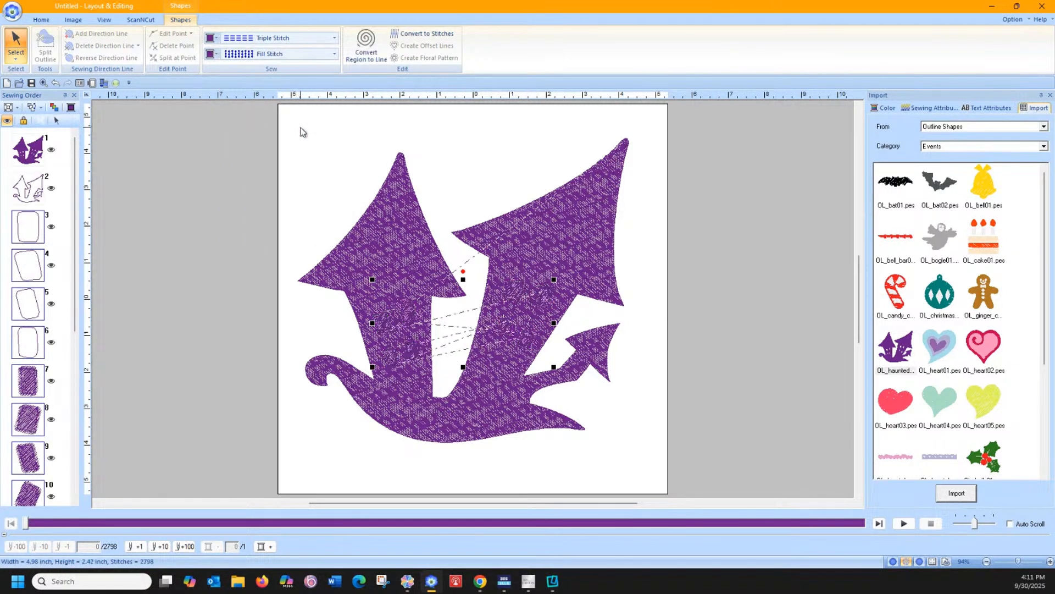
# Set the fill and outline thread color of the house's windows to black.
pyautogui.click(215, 55)
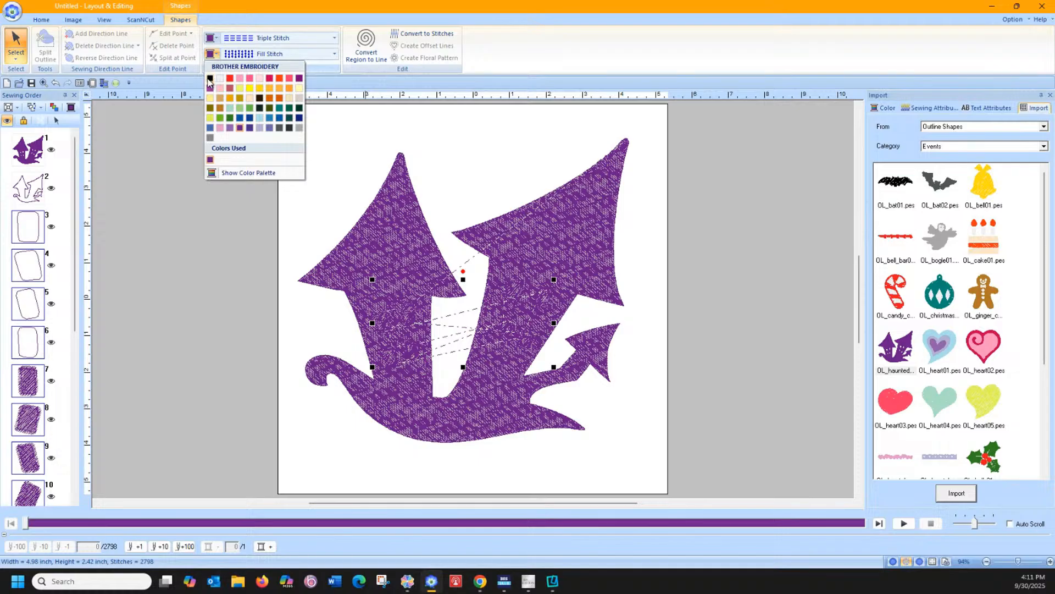
pyautogui.click(209, 79)
pyautogui.click(216, 37)
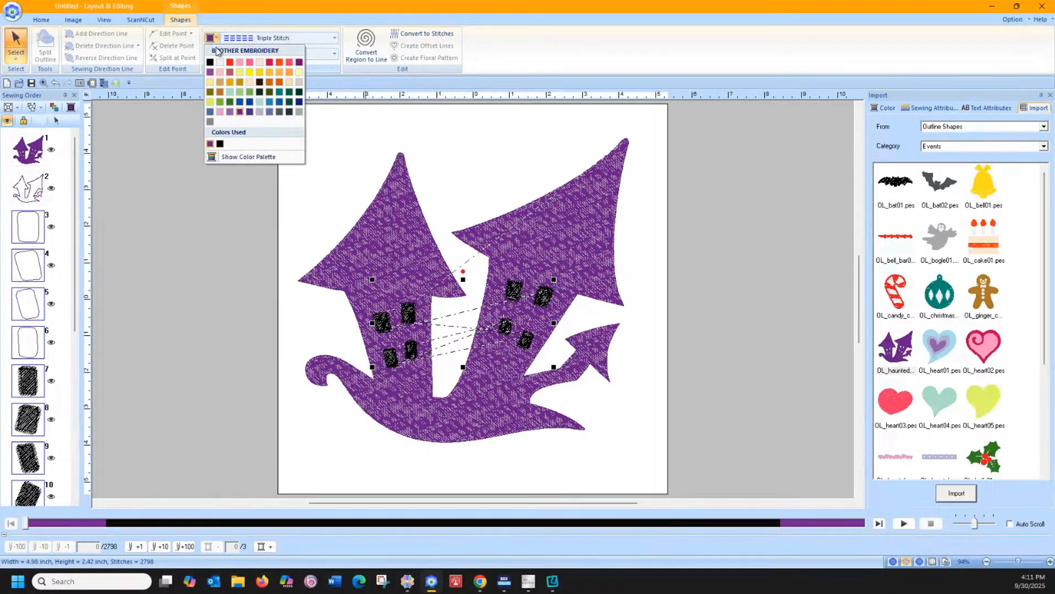
pyautogui.press('Escape')
pyautogui.click(154, 153)
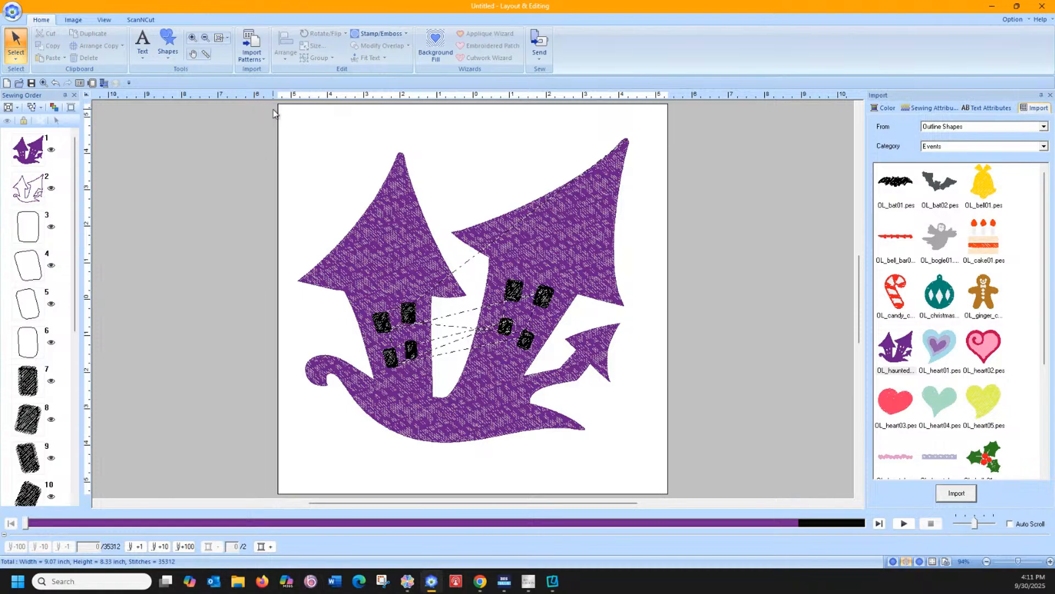
pyautogui.moveTo(273, 114); pyautogui.dragTo(638, 457)
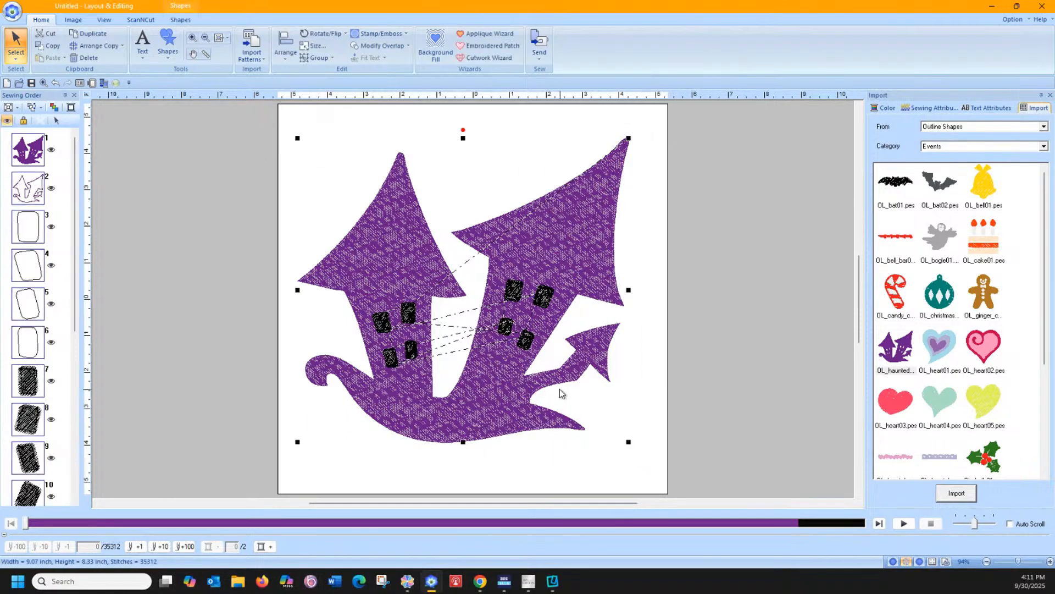
pyautogui.click(485, 34)
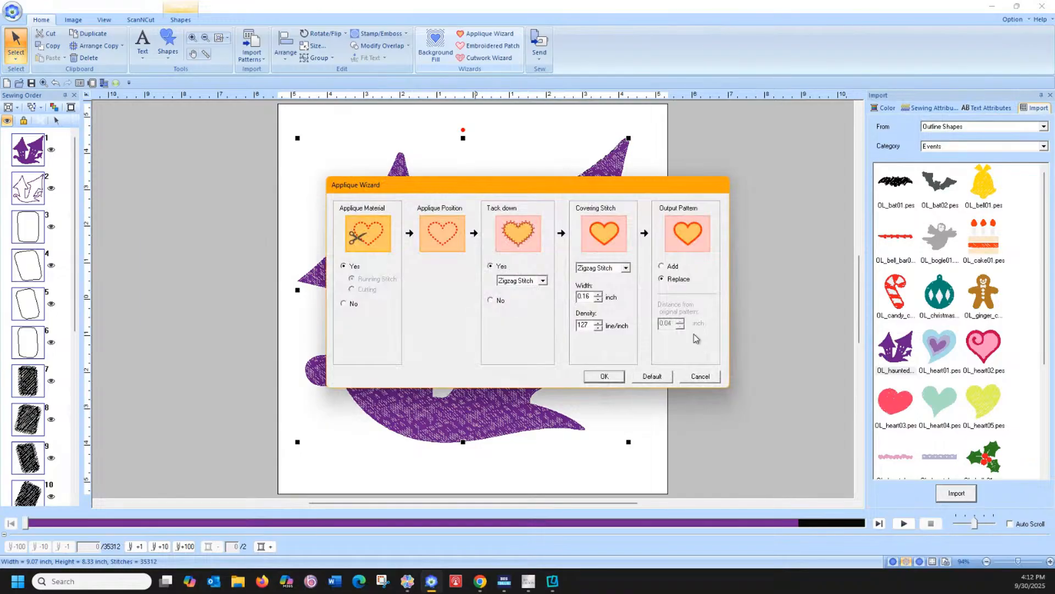
pyautogui.click(699, 376)
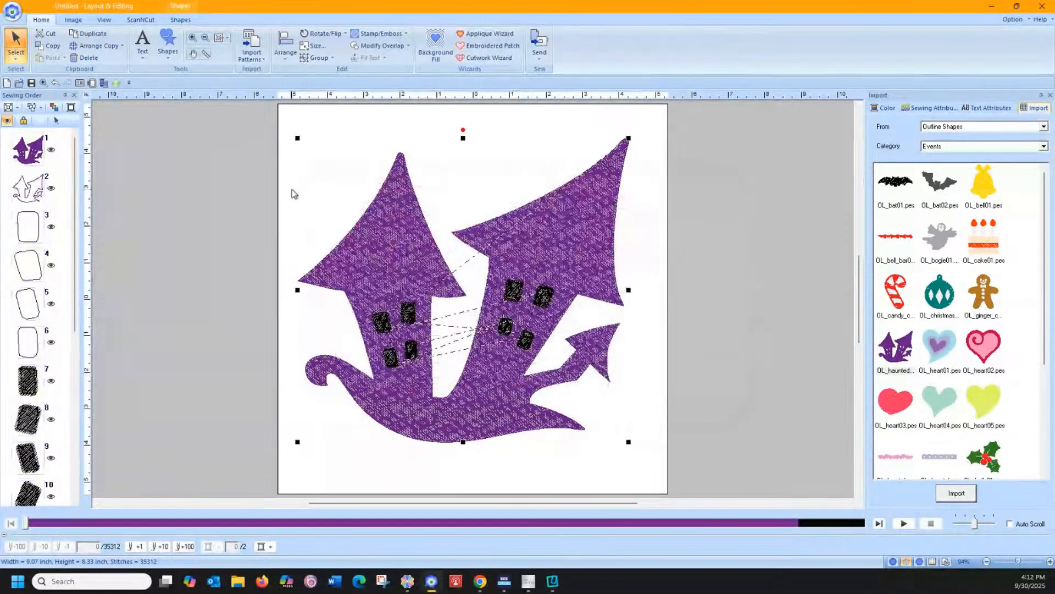
# Try cancelling hole sewing on the whole haunted house design, check its Applique Wizard options, and undo the change.
pyautogui.moveTo(287, 123); pyautogui.dragTo(667, 475)
pyautogui.click(372, 47)
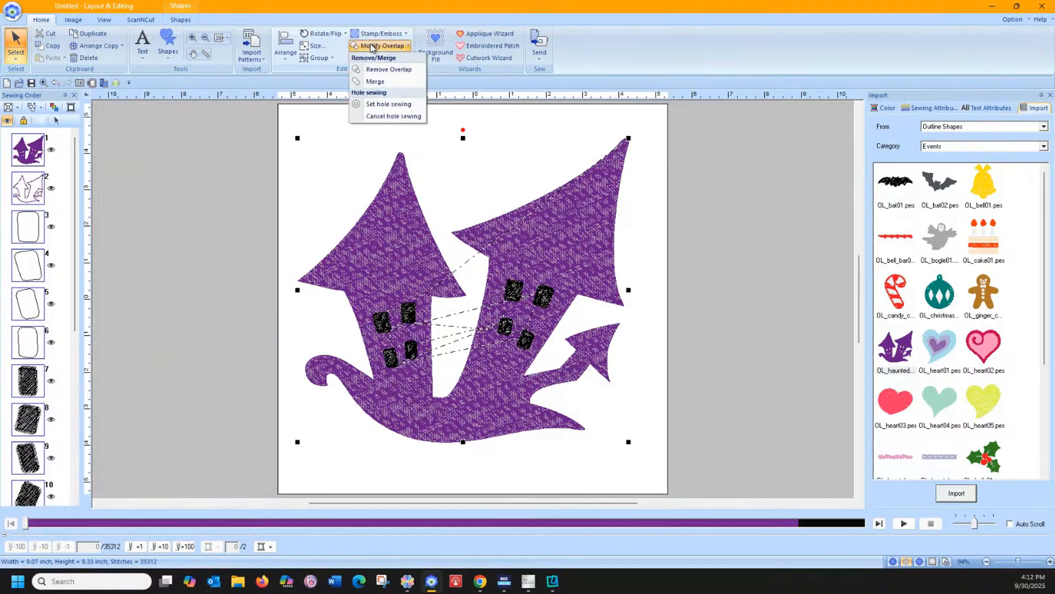
pyautogui.click(385, 105)
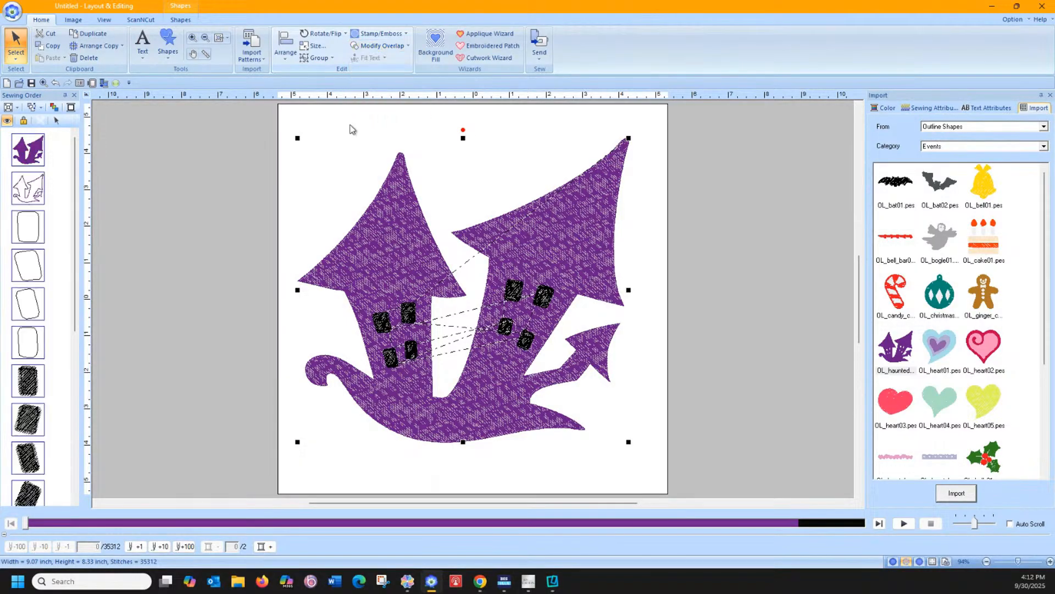
pyautogui.click(457, 35)
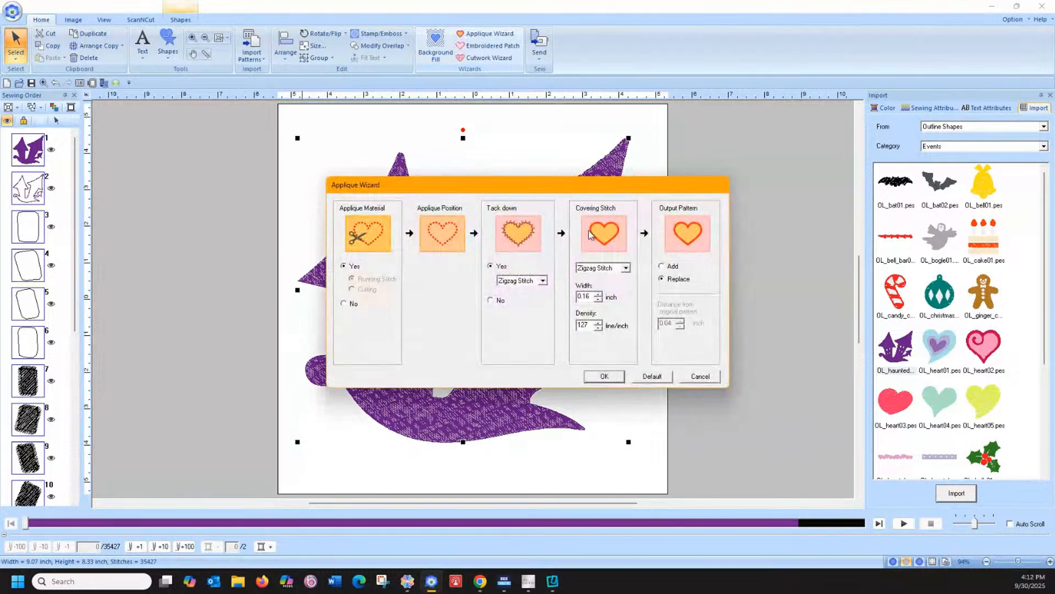
pyautogui.click(703, 380)
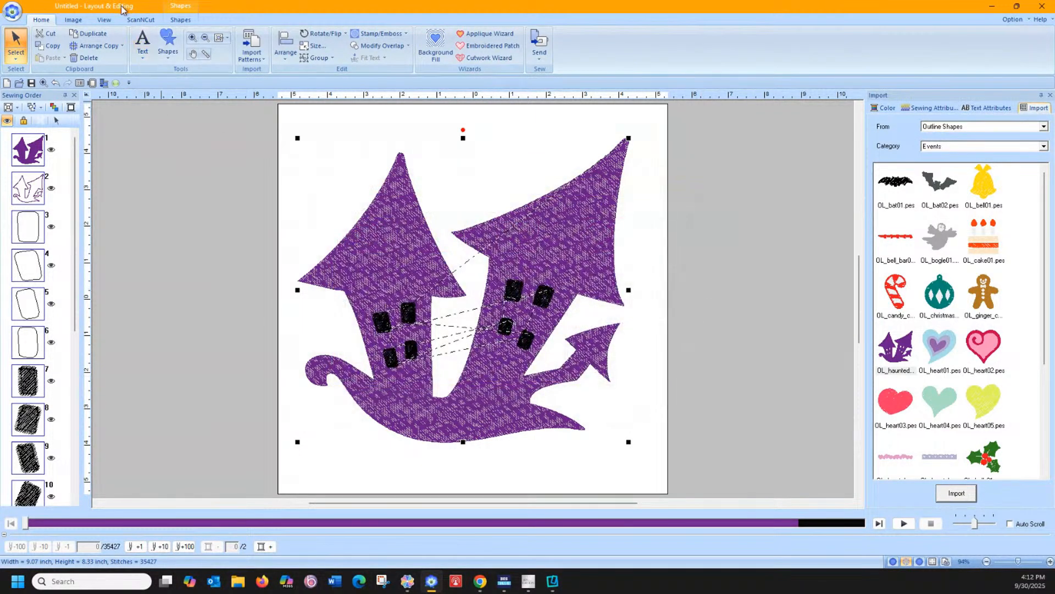
pyautogui.click(54, 83)
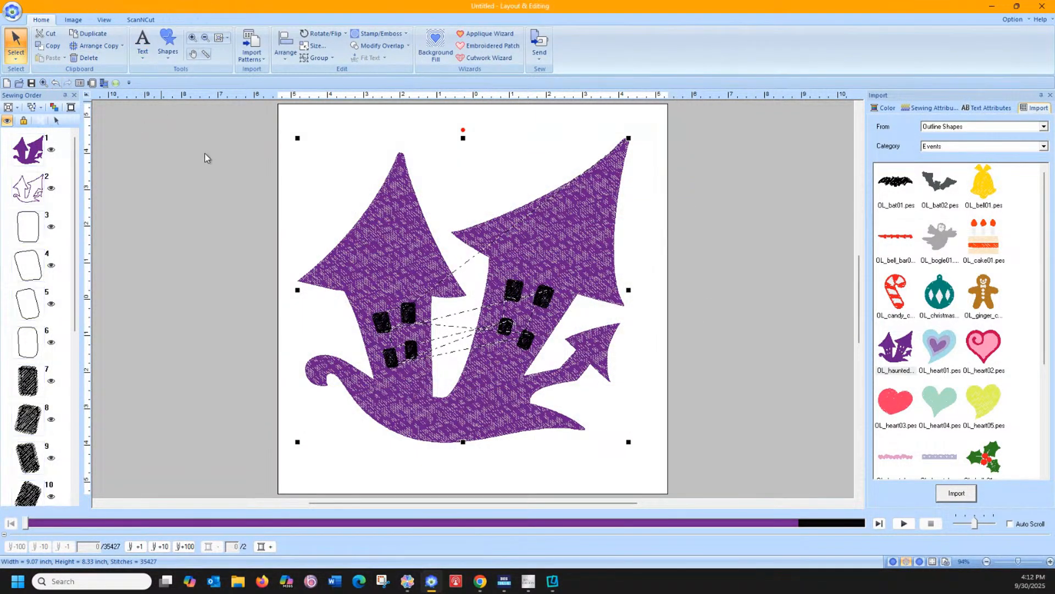
# Compare the Applique Wizard options for the purple house body alone with the Applique and Embroidered Patch Wizard options for the whole design.
pyautogui.click(71, 110)
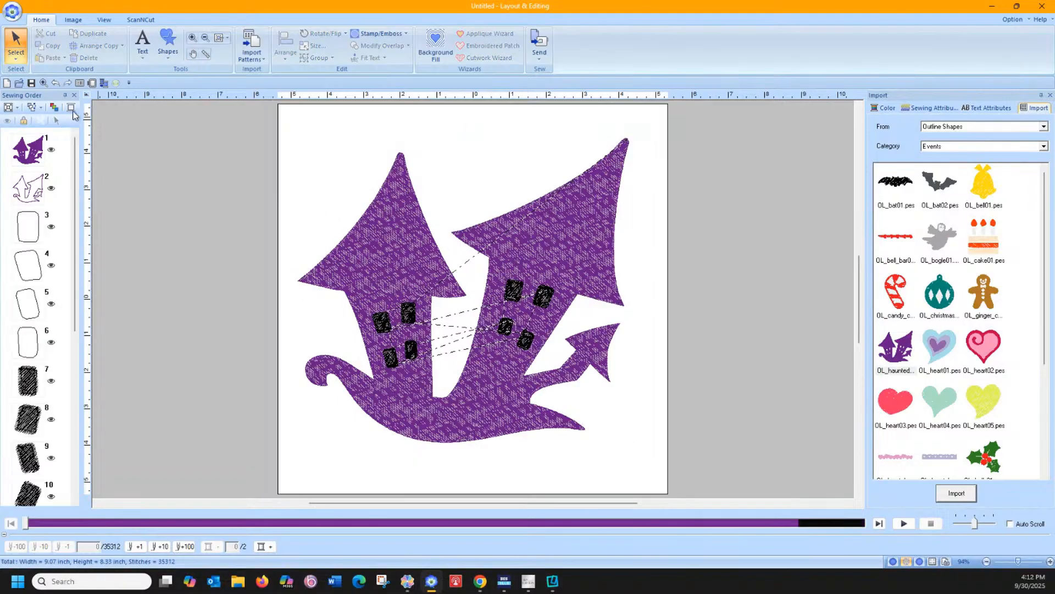
pyautogui.click(381, 211)
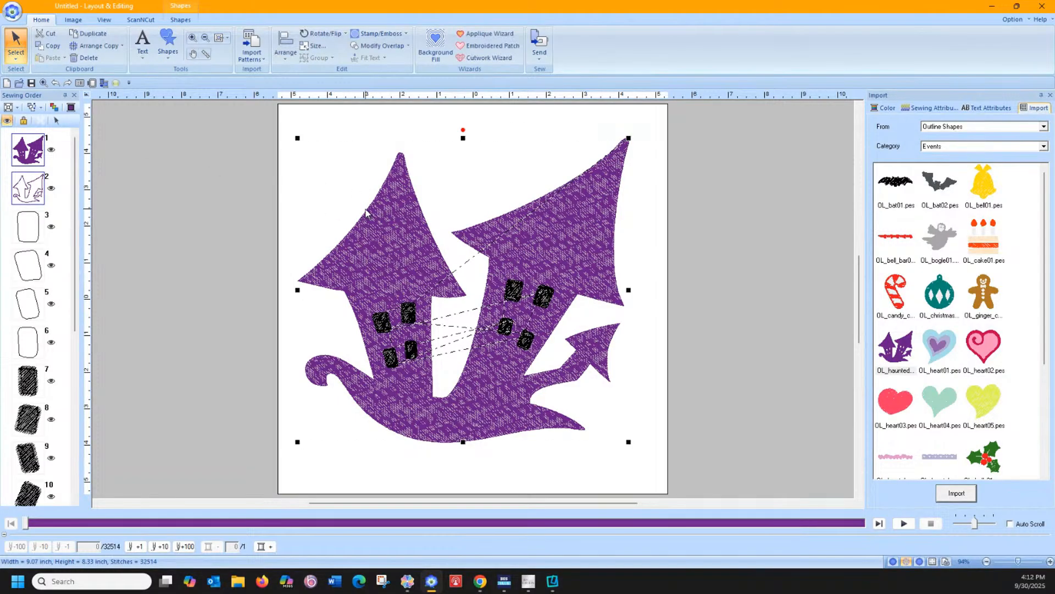
pyautogui.click(469, 34)
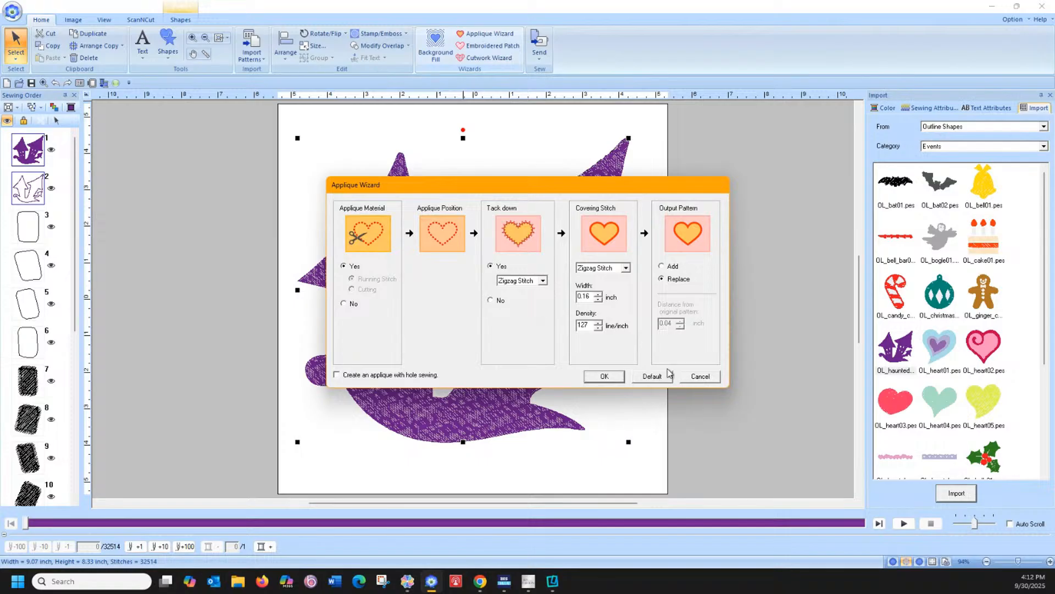
pyautogui.click(699, 376)
pyautogui.click(274, 145)
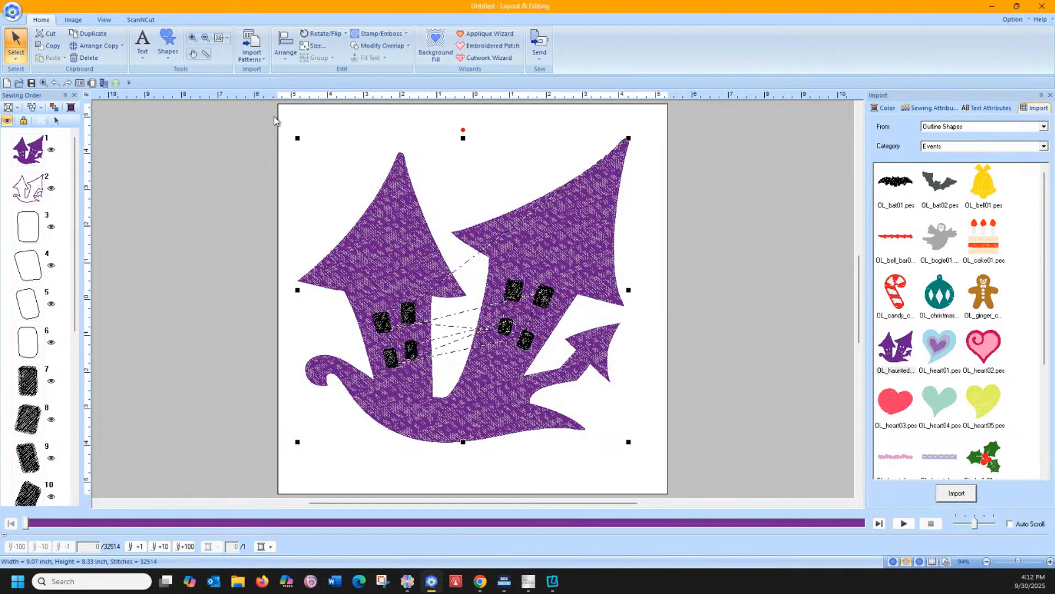
pyautogui.moveTo(285, 122); pyautogui.dragTo(672, 446)
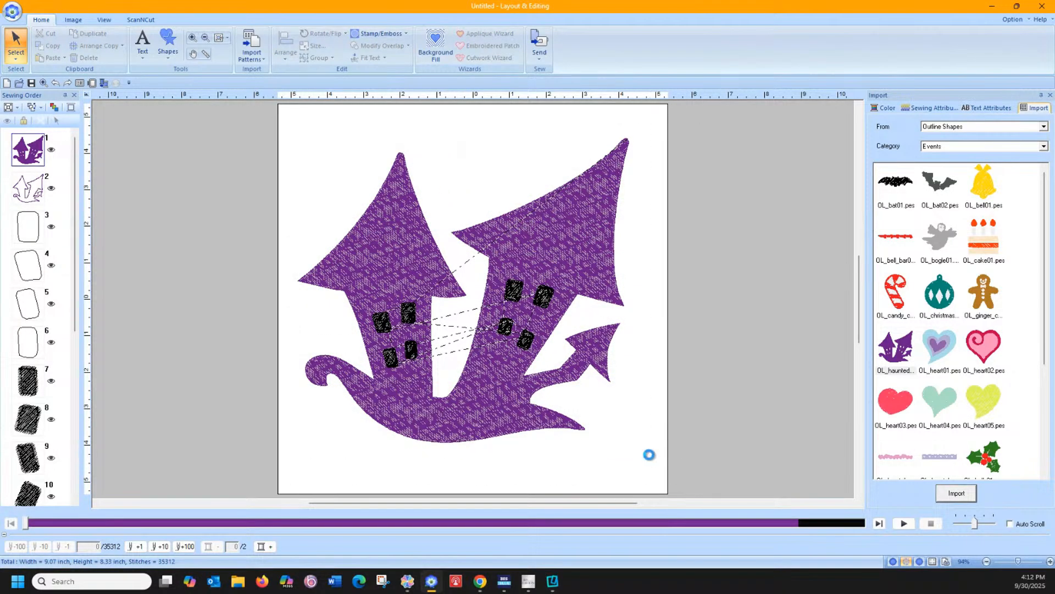
pyautogui.click(483, 44)
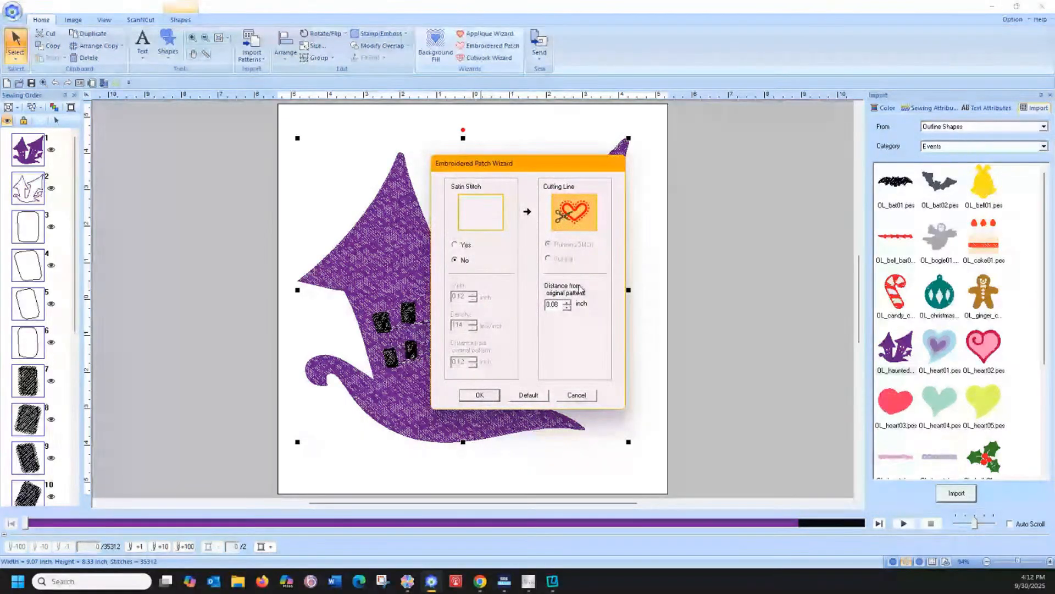
pyautogui.click(576, 395)
pyautogui.click(484, 33)
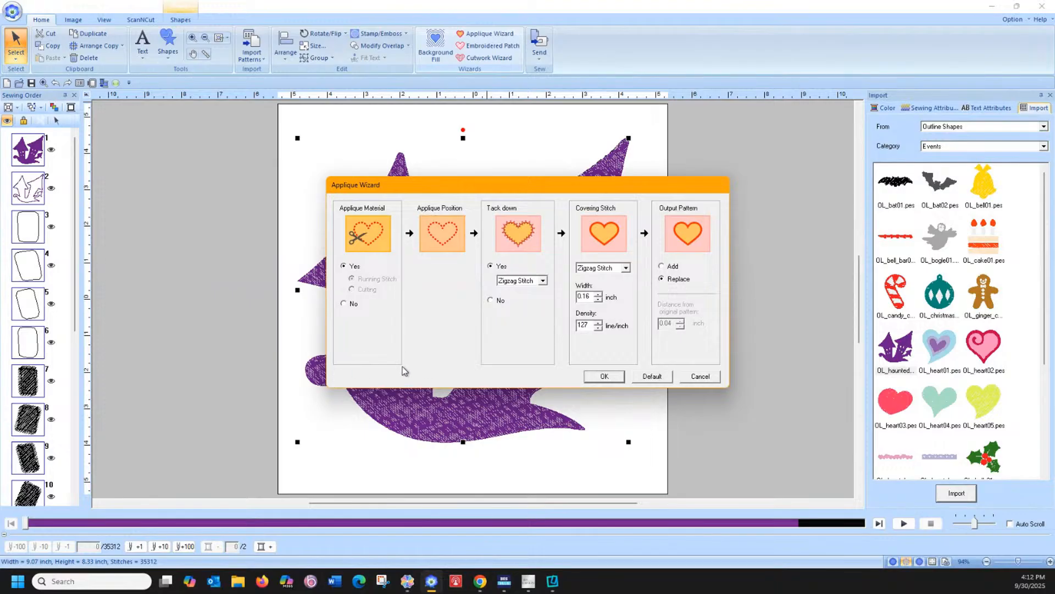
pyautogui.click(699, 377)
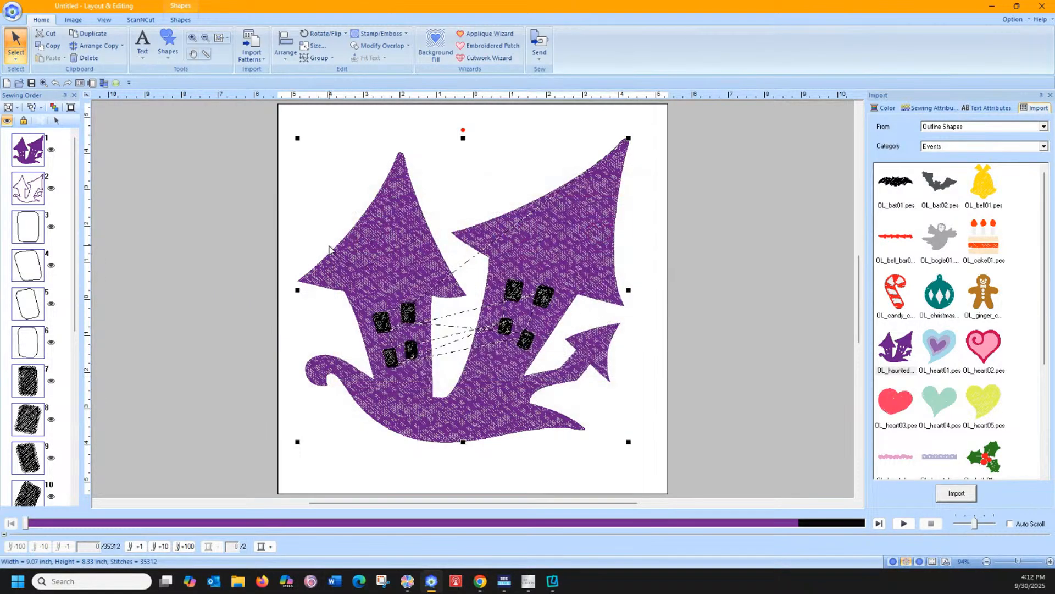
# Try an applique with hole sewing on the purple house body alone, inspect the window stitching closely, and undo it.
pyautogui.click(309, 190)
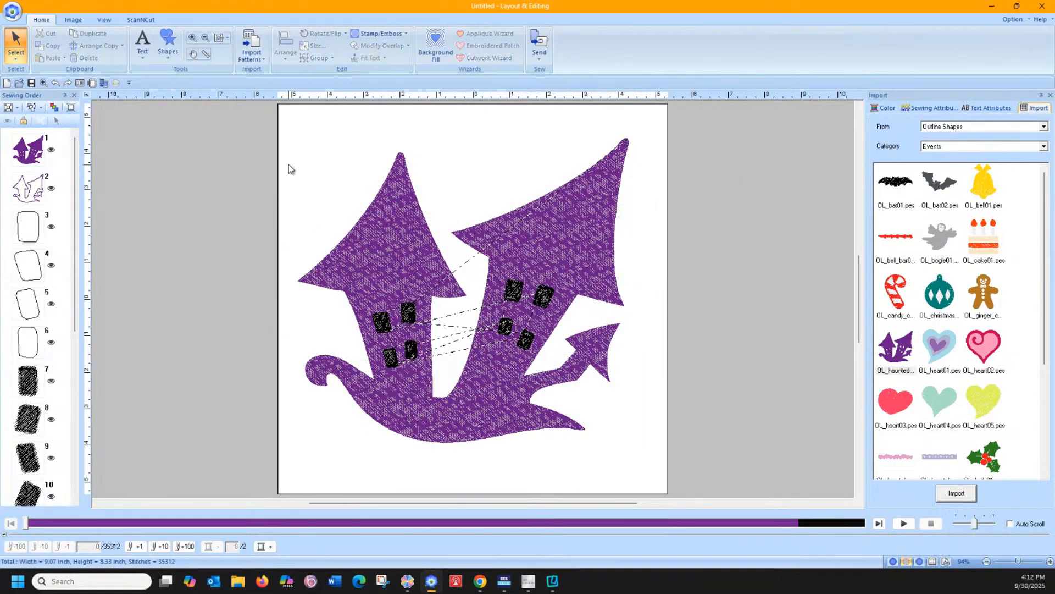
pyautogui.click(377, 250)
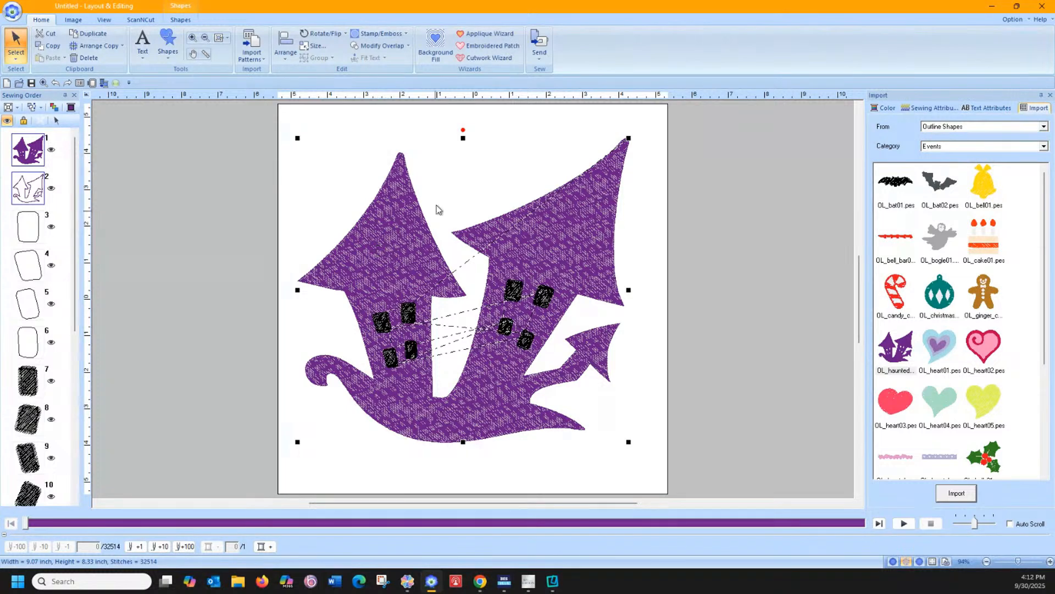
pyautogui.click(485, 34)
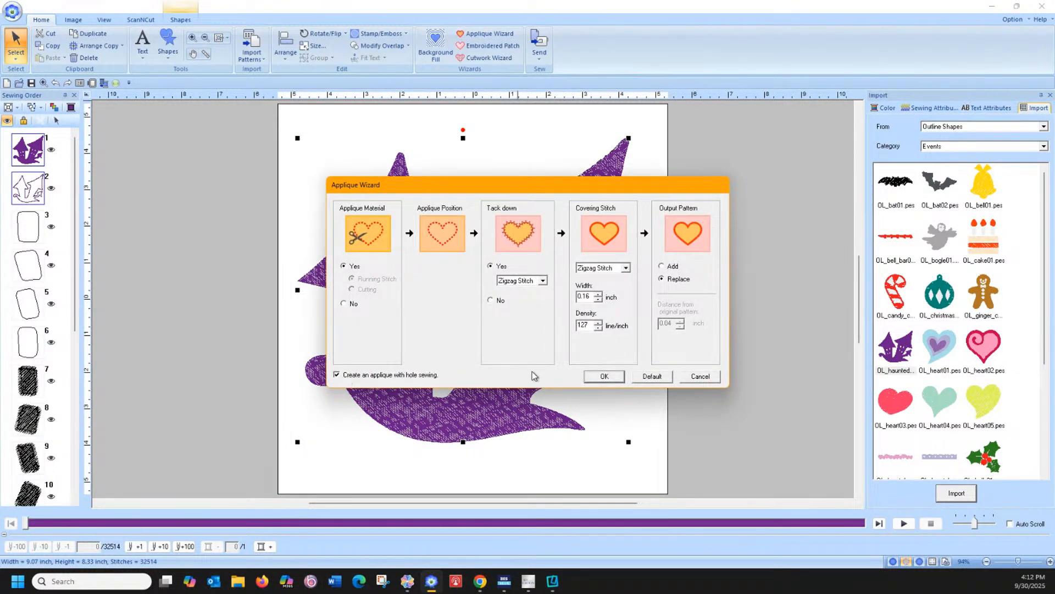
pyautogui.click(609, 377)
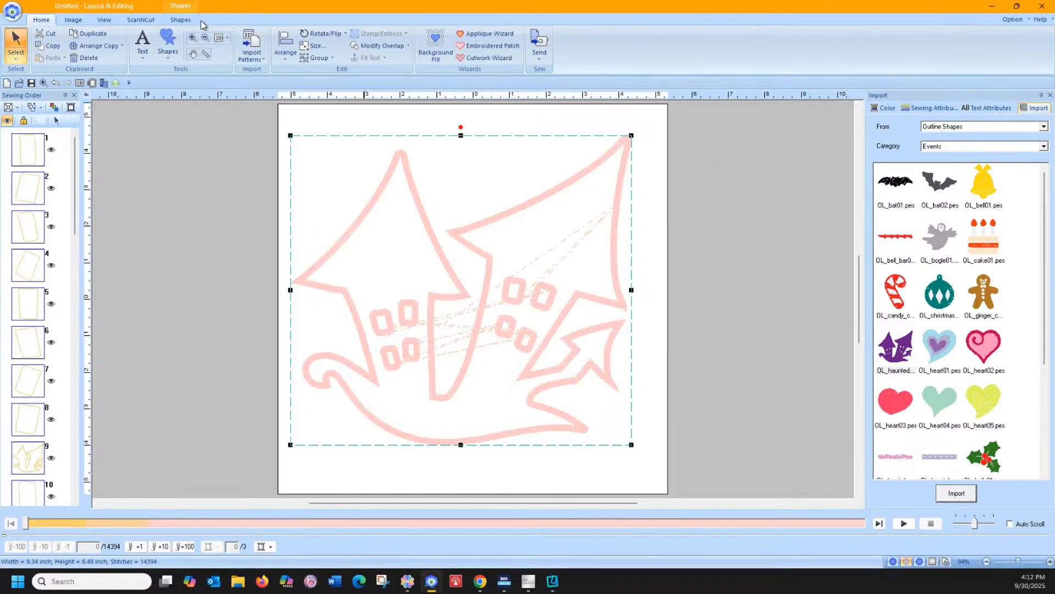
pyautogui.click(193, 38)
pyautogui.moveTo(355, 292); pyautogui.dragTo(471, 390)
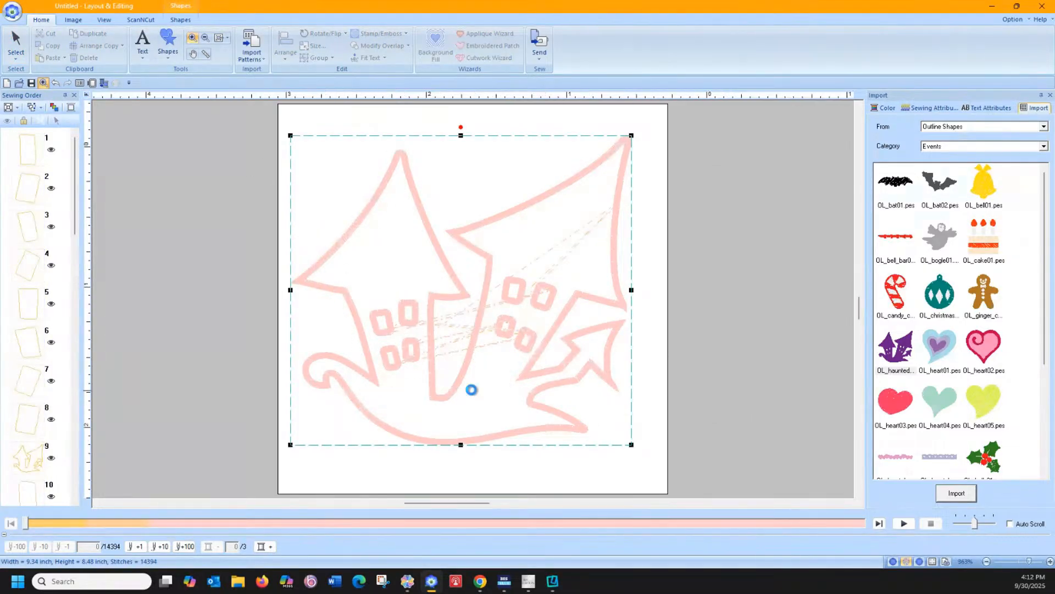
pyautogui.moveTo(276, 169); pyautogui.dragTo(503, 378)
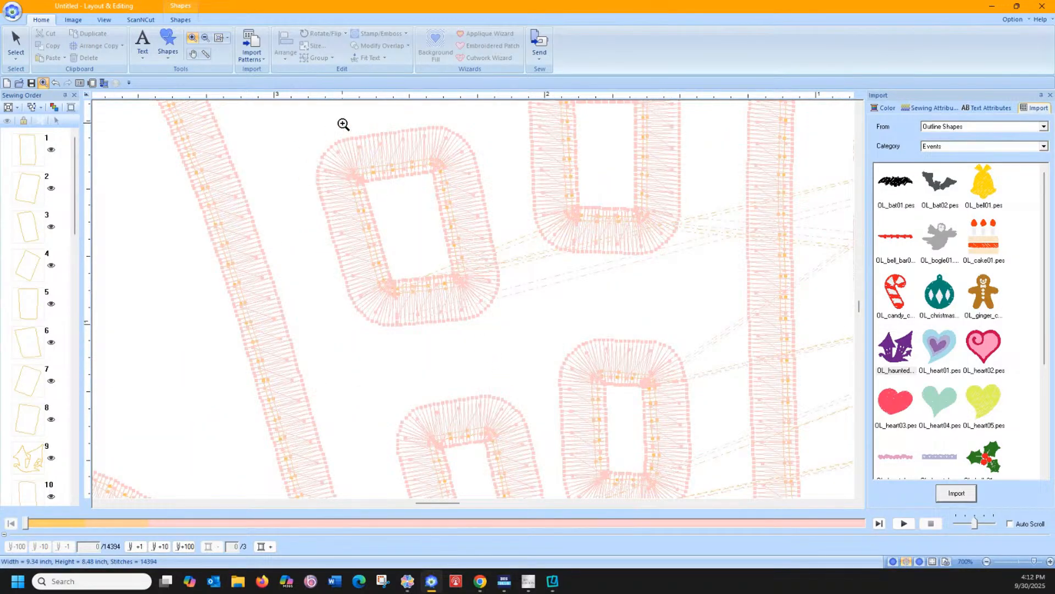
pyautogui.click(55, 83)
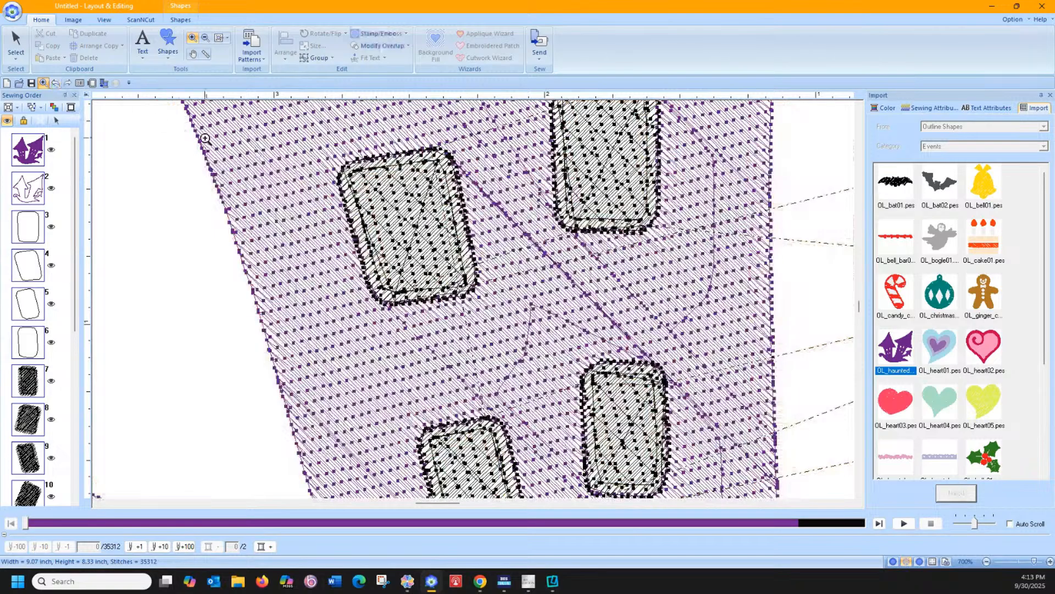
pyautogui.press('Escape')
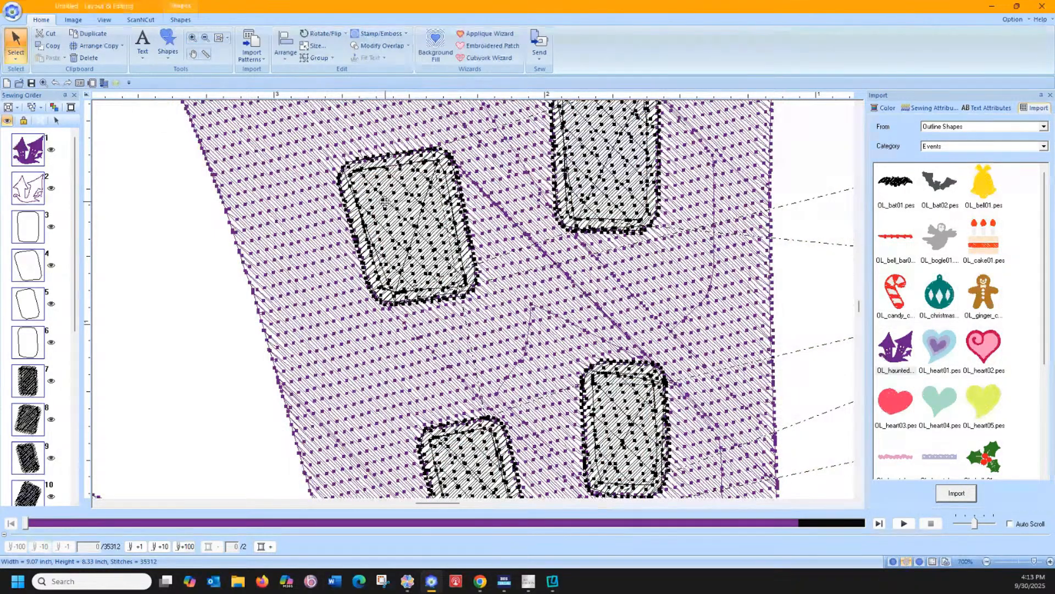
pyautogui.click(219, 38)
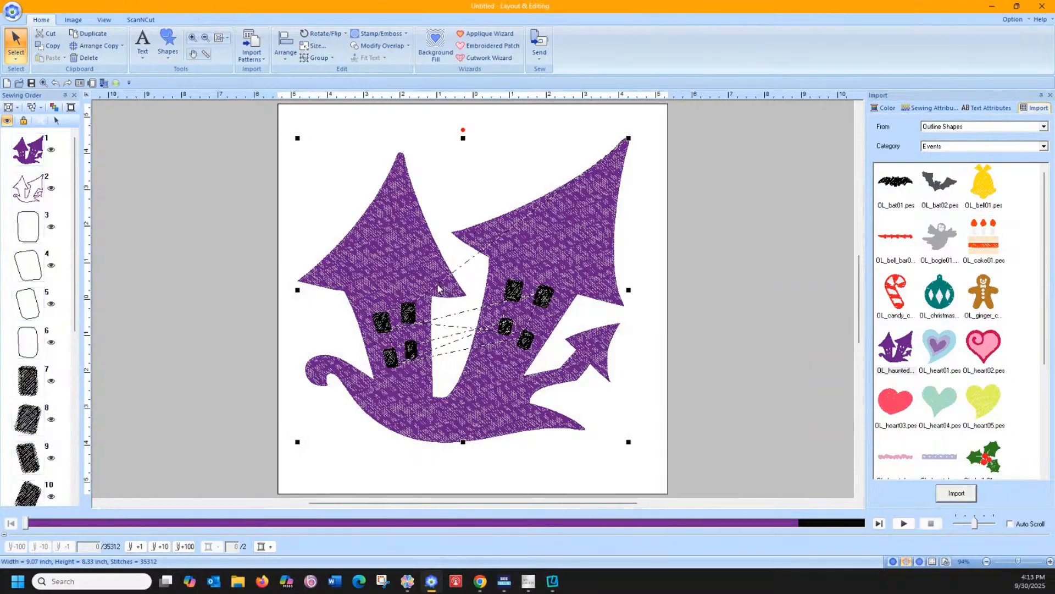
# Try an applique on the whole design with a 0.16 inch zigzag covering stitch, inspect the window stitching, and undo it.
pyautogui.click(648, 429)
pyautogui.hotkey('ctrl', 'a')
pyautogui.moveTo(285, 120); pyautogui.dragTo(639, 465)
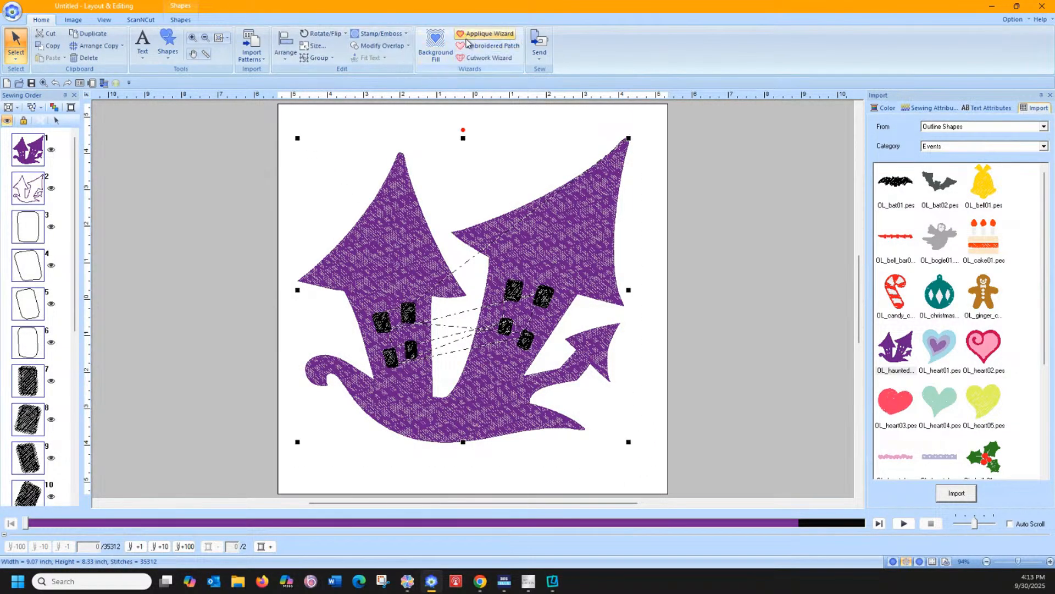
pyautogui.click(486, 34)
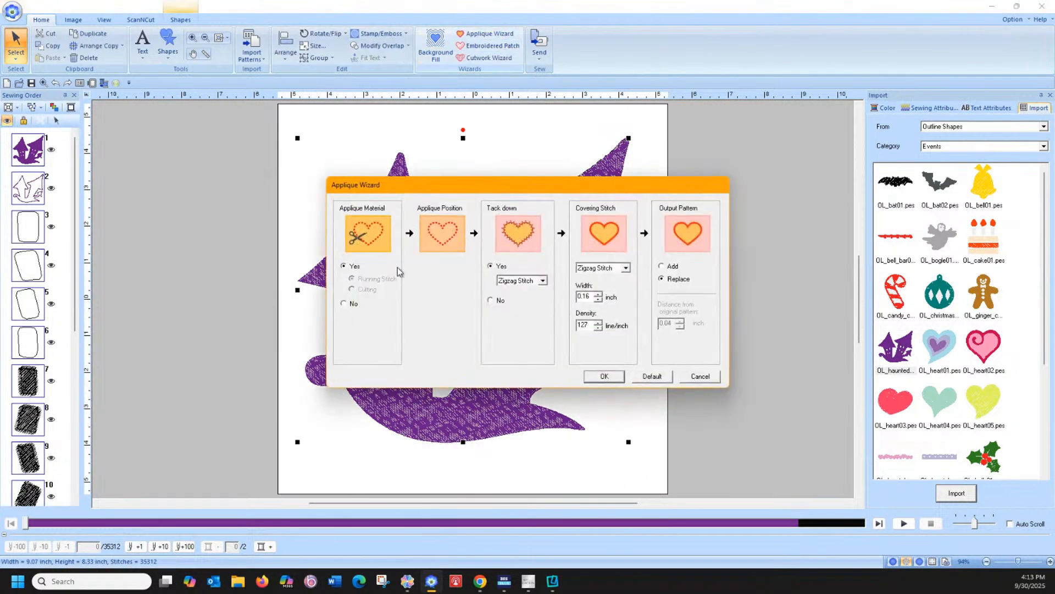
pyautogui.click(604, 377)
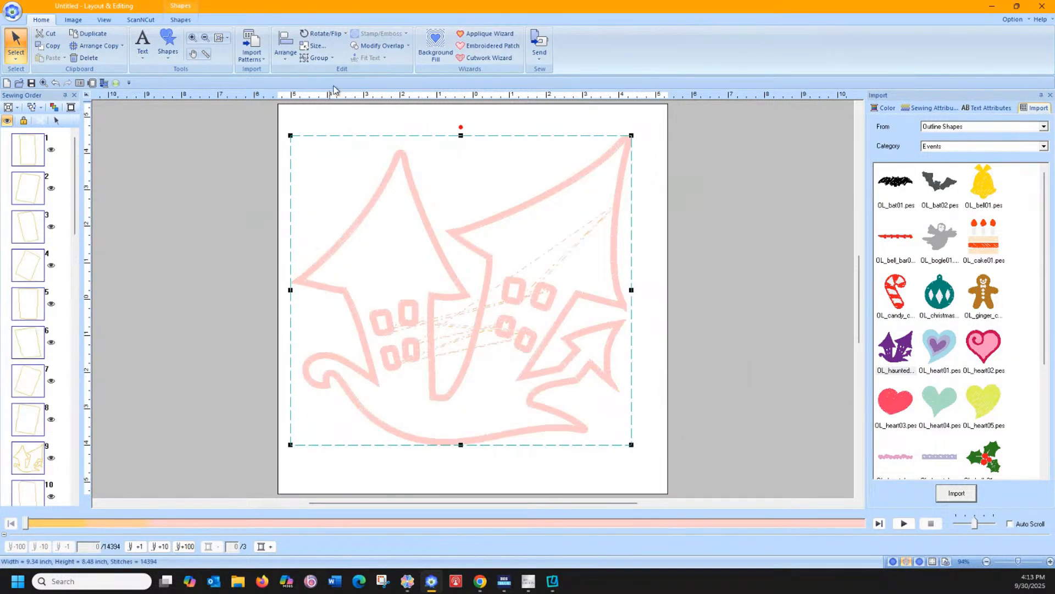
pyautogui.click(193, 38)
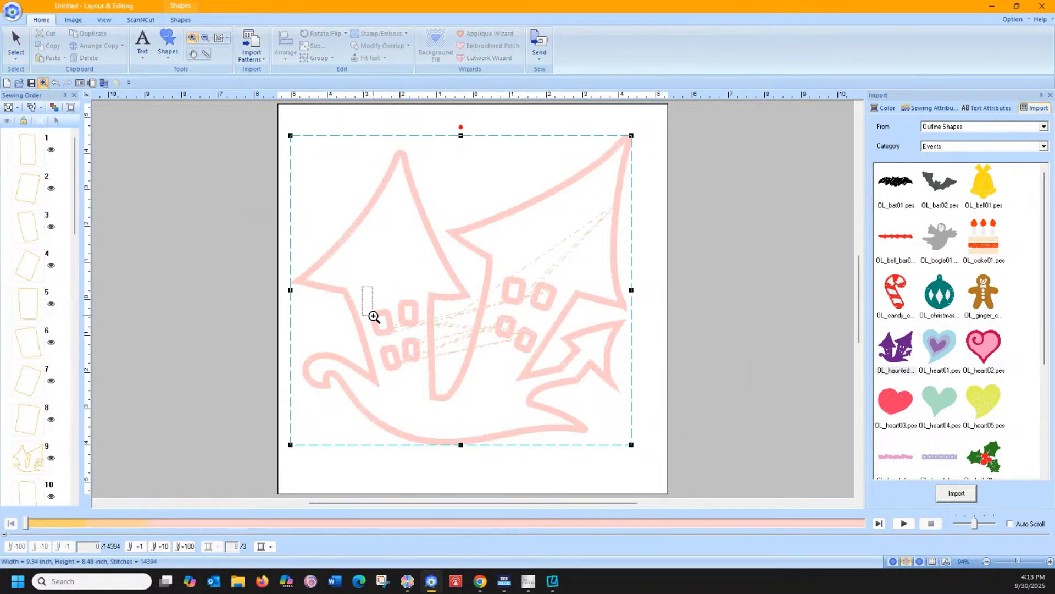
pyautogui.moveTo(374, 317); pyautogui.dragTo(427, 381)
pyautogui.moveTo(355, 179); pyautogui.dragTo(483, 292)
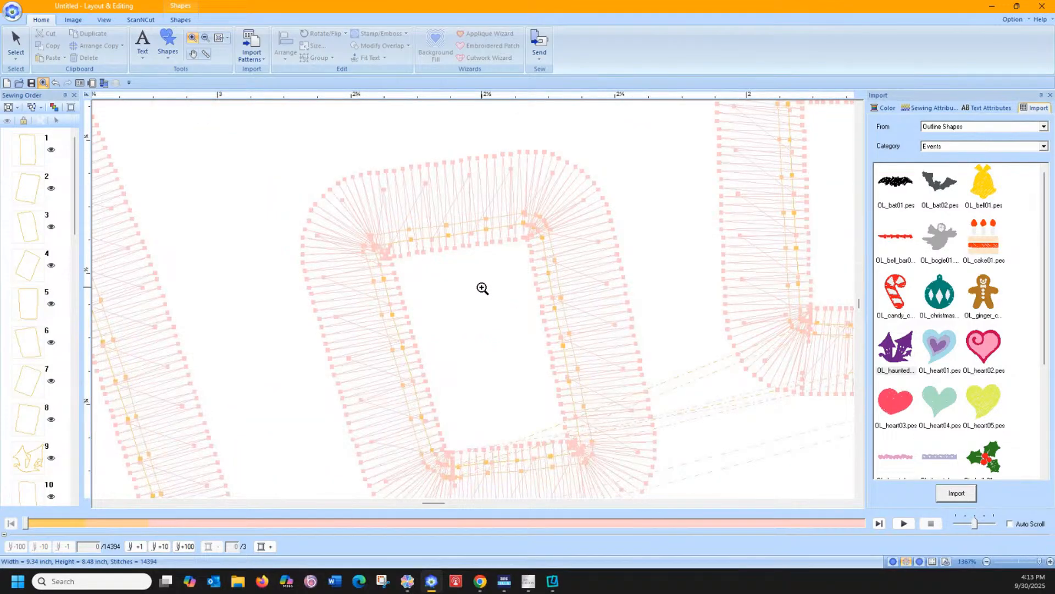
pyautogui.click(55, 83)
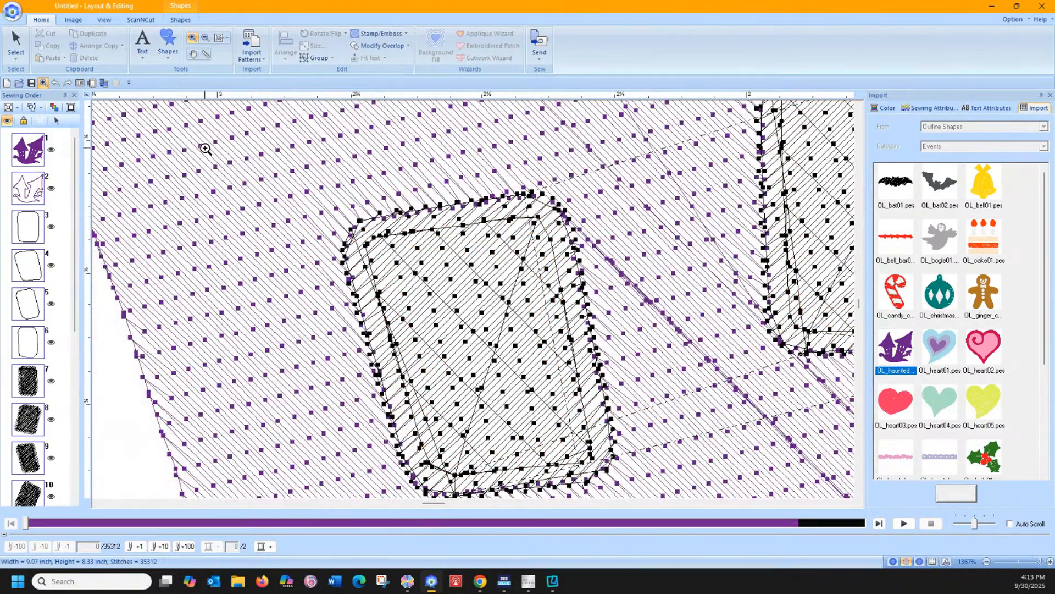
# Try an applique on the whole design with hole sewing cancelled and a 0.16 inch zigzag covering stitch, inspect a window, and undo both changes.
pyautogui.click(56, 83)
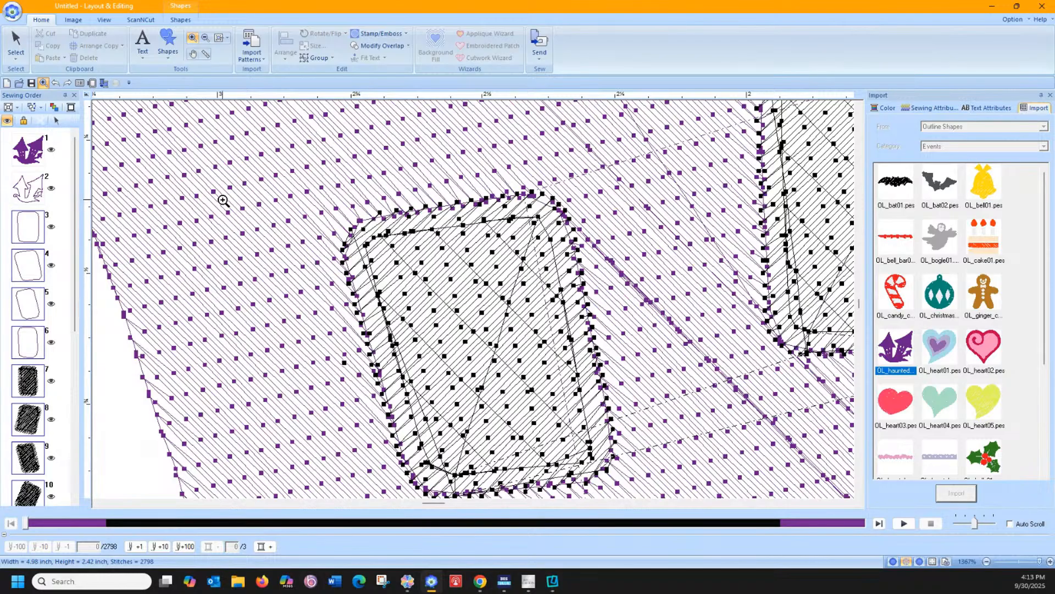
pyautogui.click(25, 52)
pyautogui.click(198, 187)
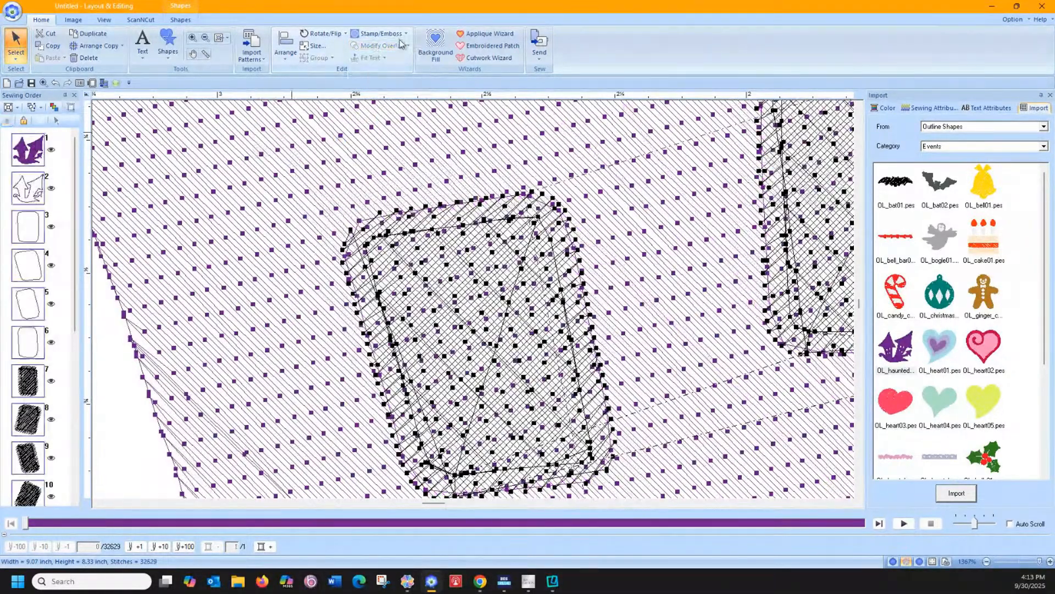
pyautogui.click(484, 34)
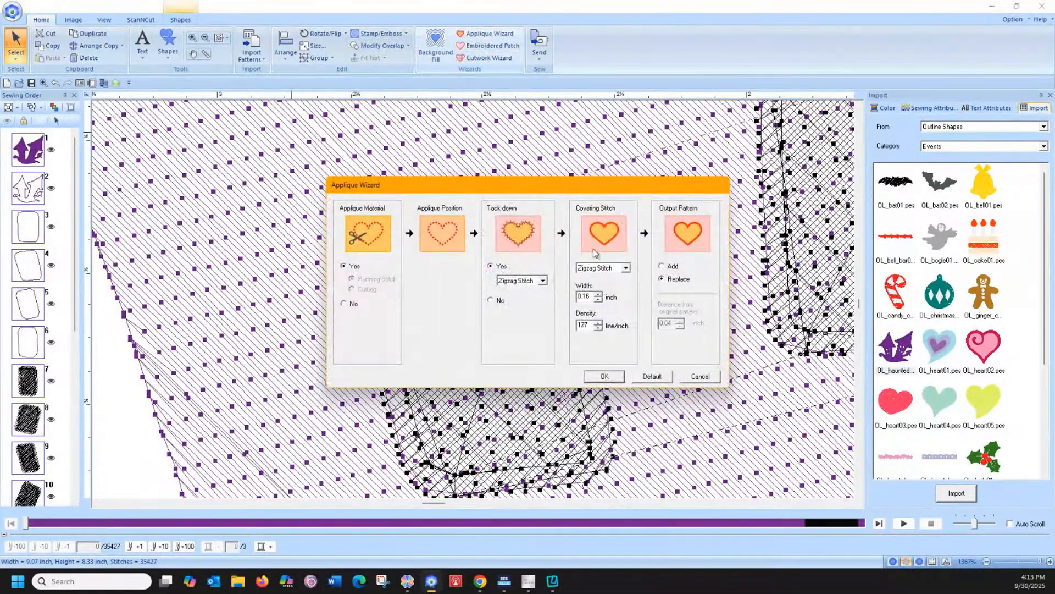
pyautogui.click(605, 377)
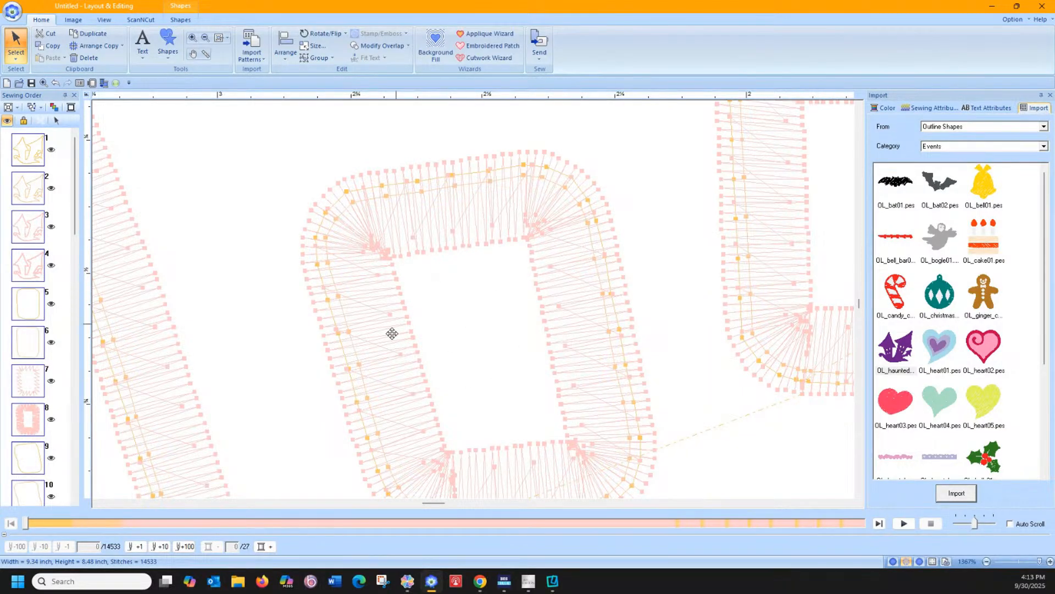
pyautogui.click(216, 39)
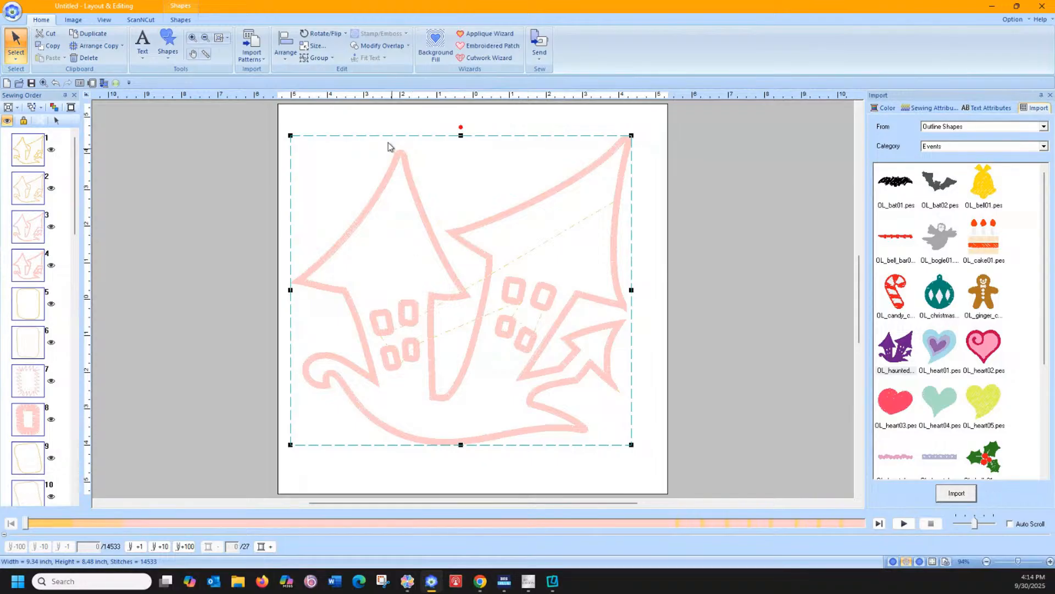
pyautogui.click(58, 86)
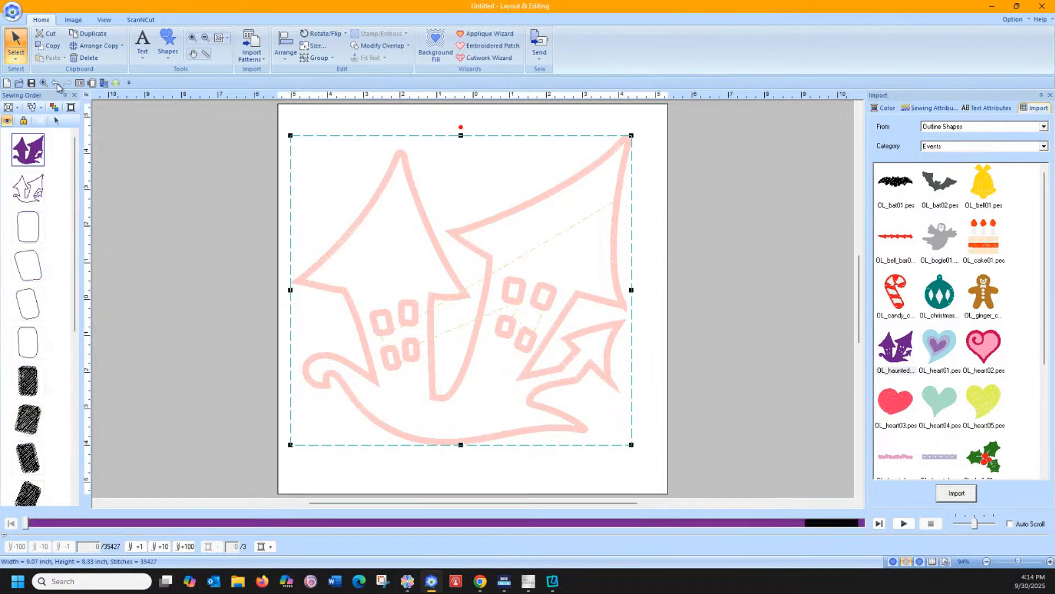
pyautogui.click(58, 85)
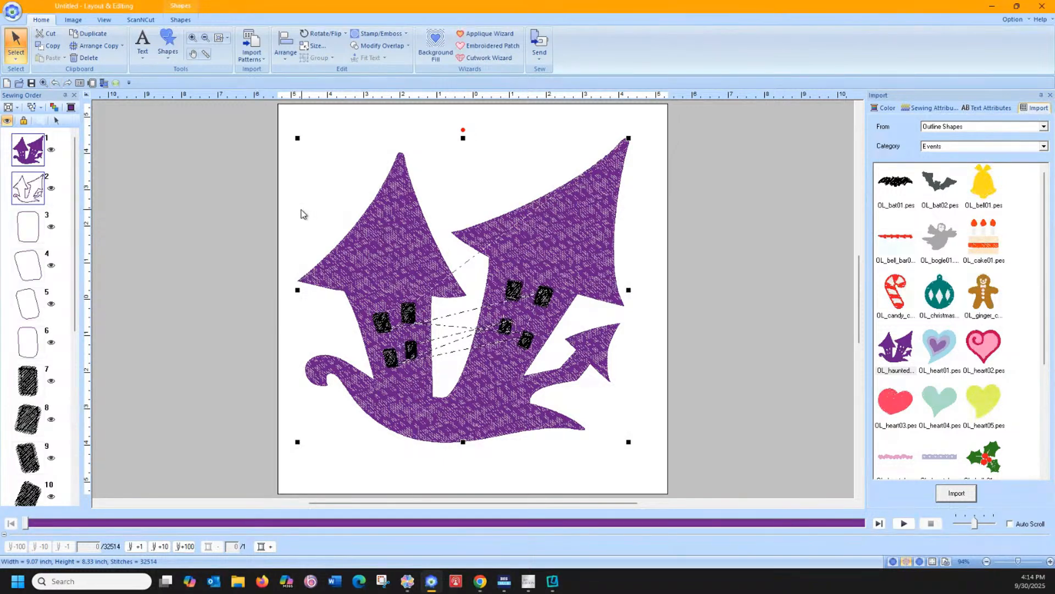
# Try an applique with hole sewing and a 0.16 inch zigzag covering stitch on the purple house body, inspect the window stitching, and undo it.
pyautogui.click(325, 157)
pyautogui.click(385, 204)
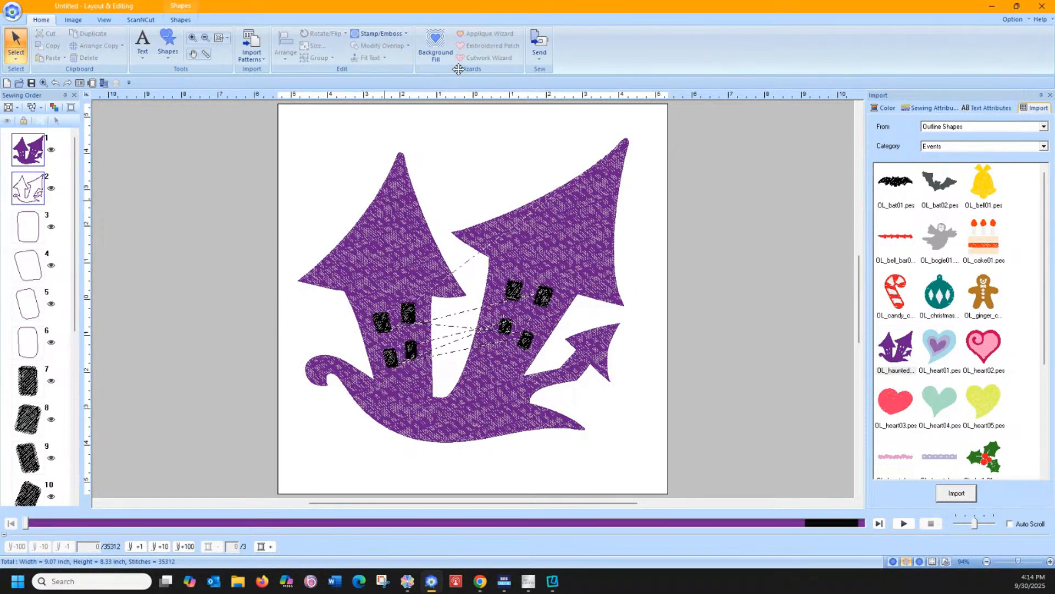
pyautogui.click(487, 34)
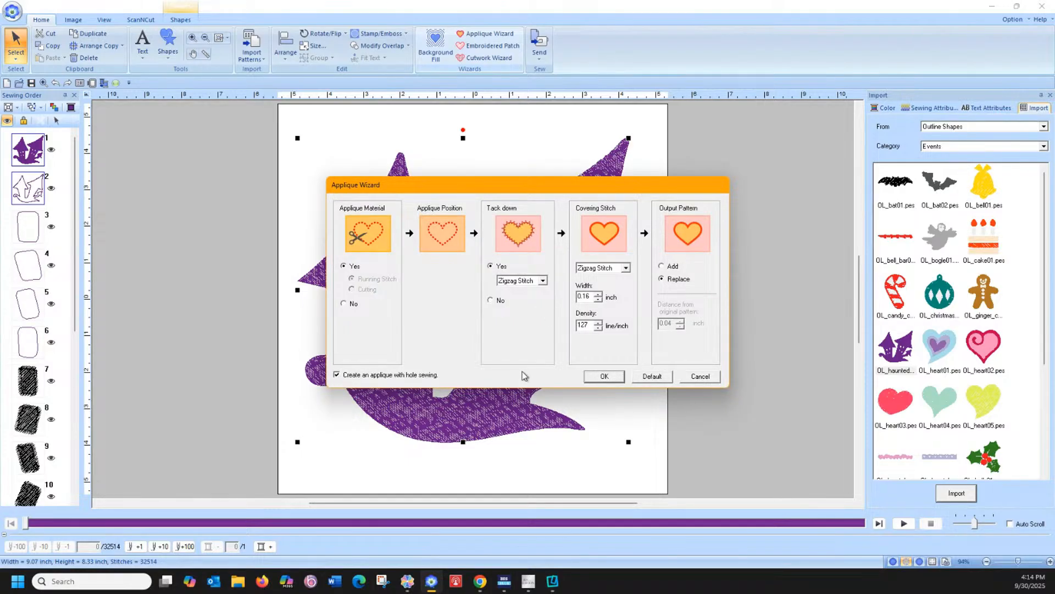
pyautogui.click(604, 376)
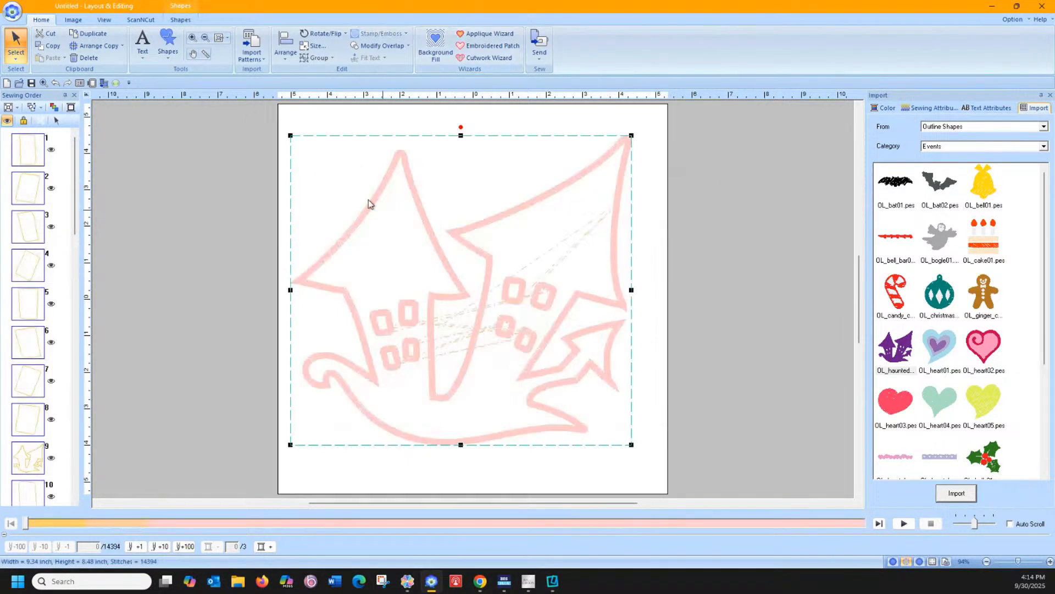
pyautogui.click(192, 38)
pyautogui.moveTo(366, 286); pyautogui.dragTo(450, 379)
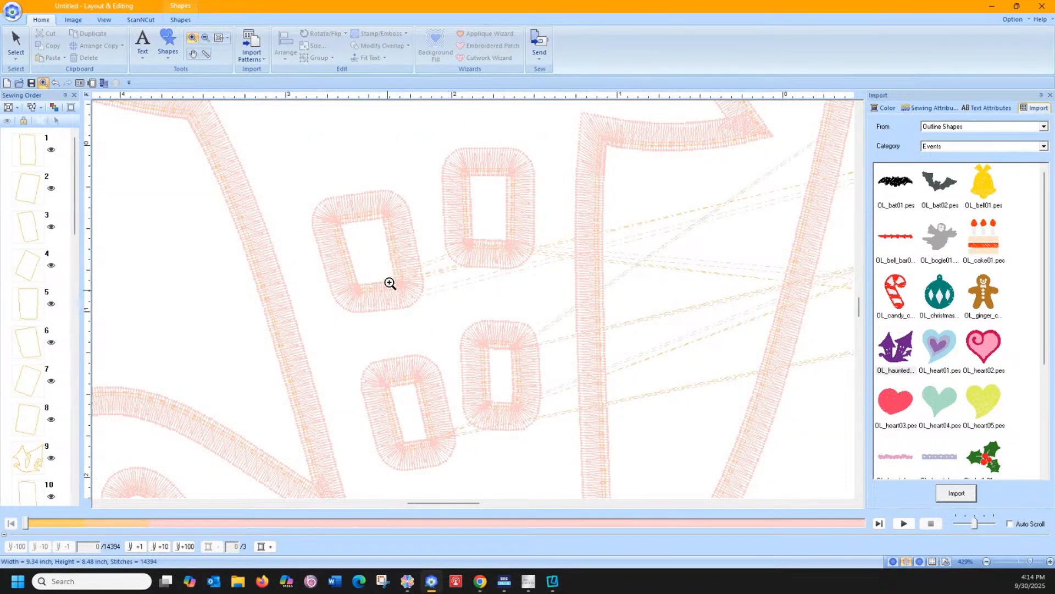
pyautogui.moveTo(294, 181); pyautogui.dragTo(484, 352)
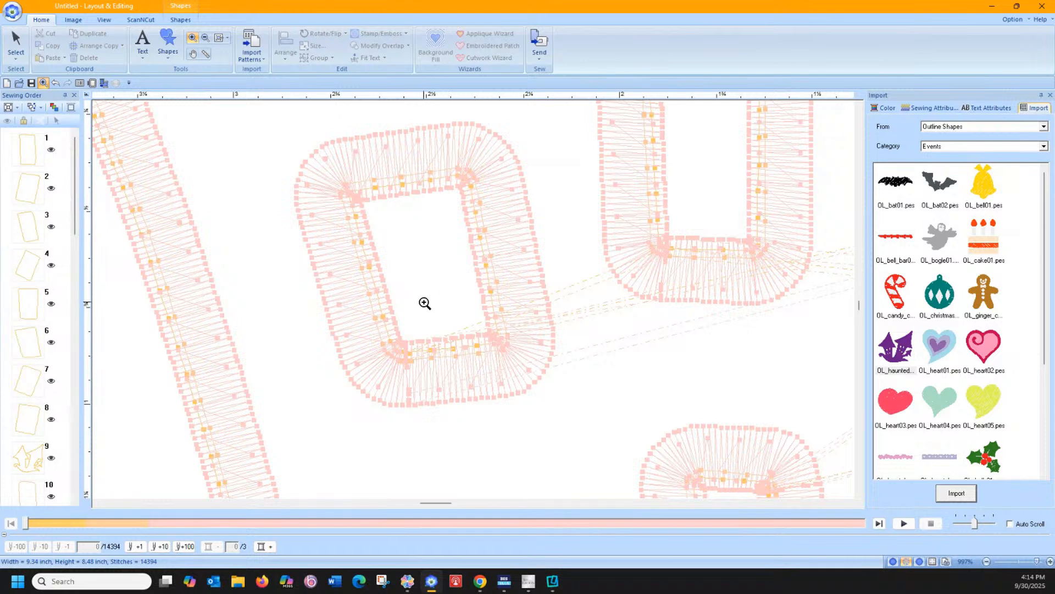
pyautogui.click(219, 37)
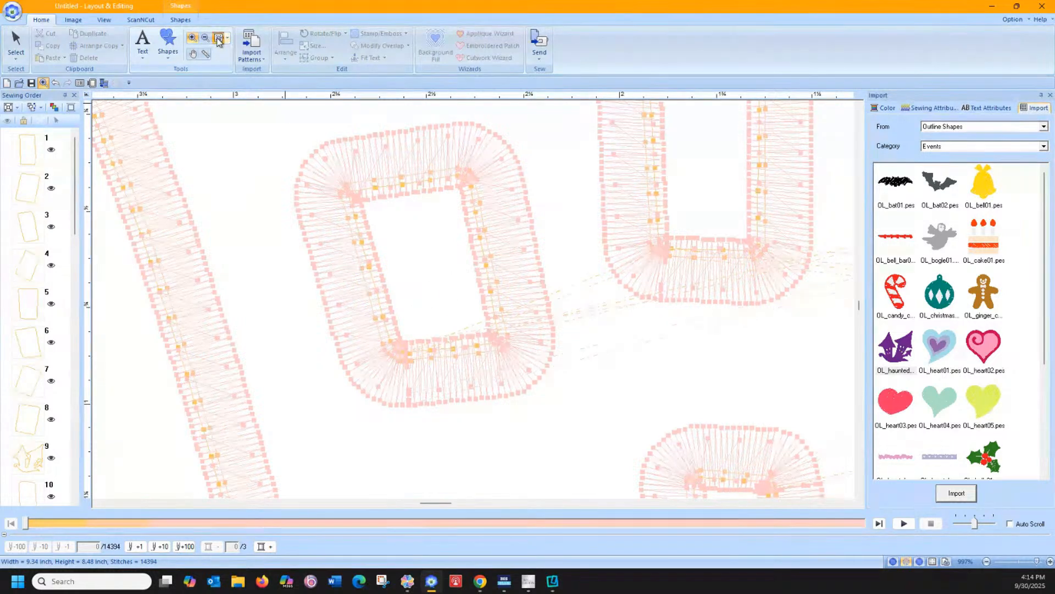
pyautogui.click(55, 83)
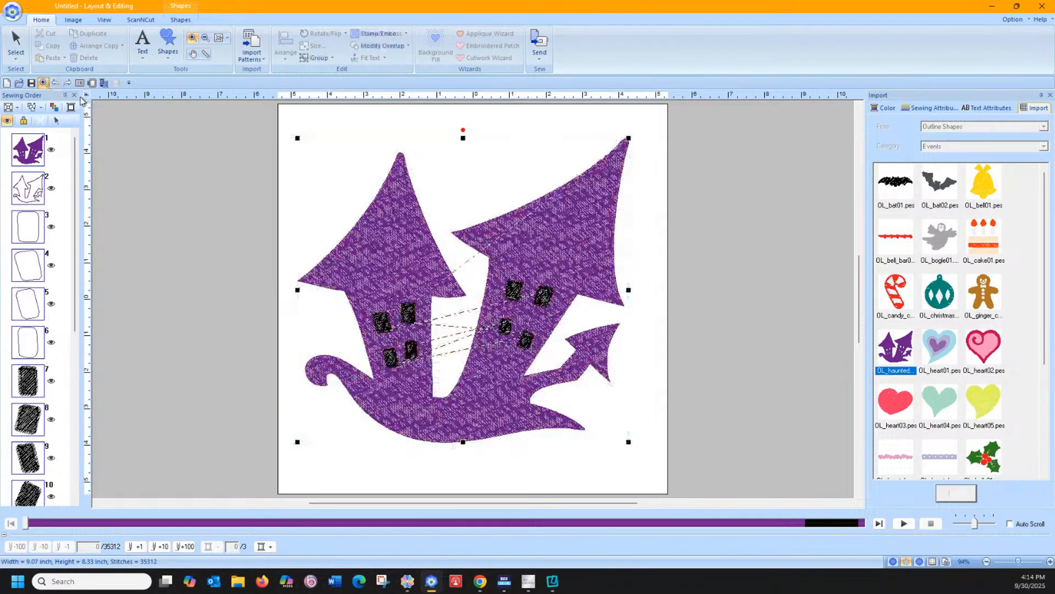
# Undo the black window colour and restore it.
pyautogui.click(55, 83)
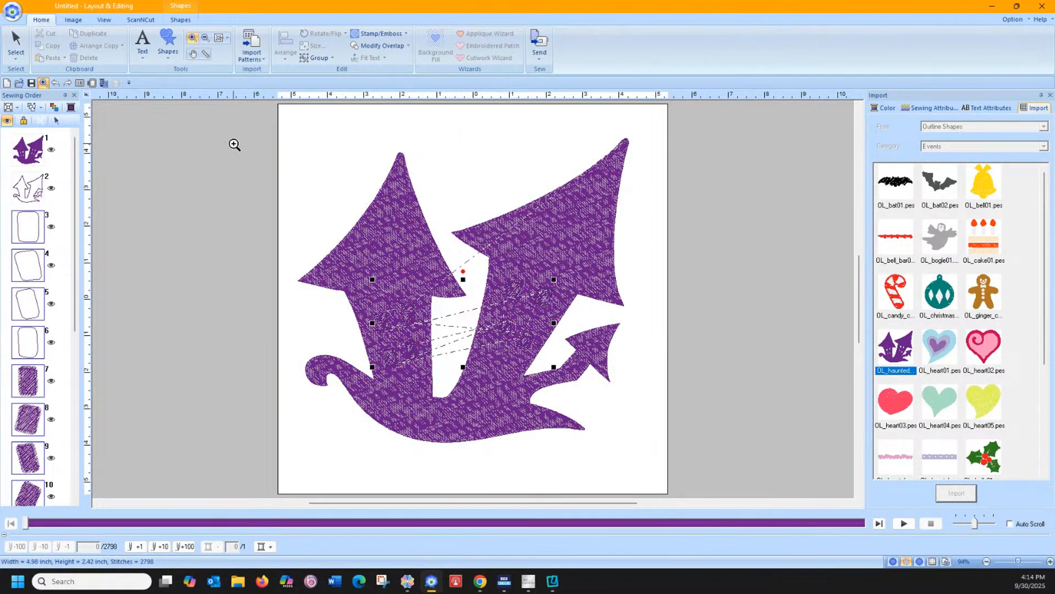
pyautogui.click(233, 141)
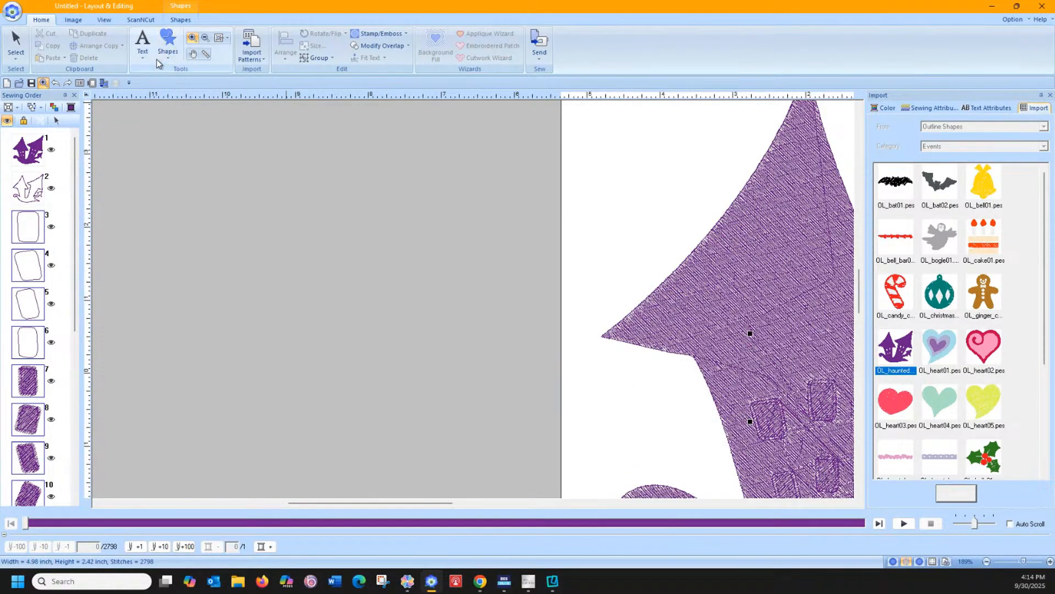
pyautogui.click(206, 41)
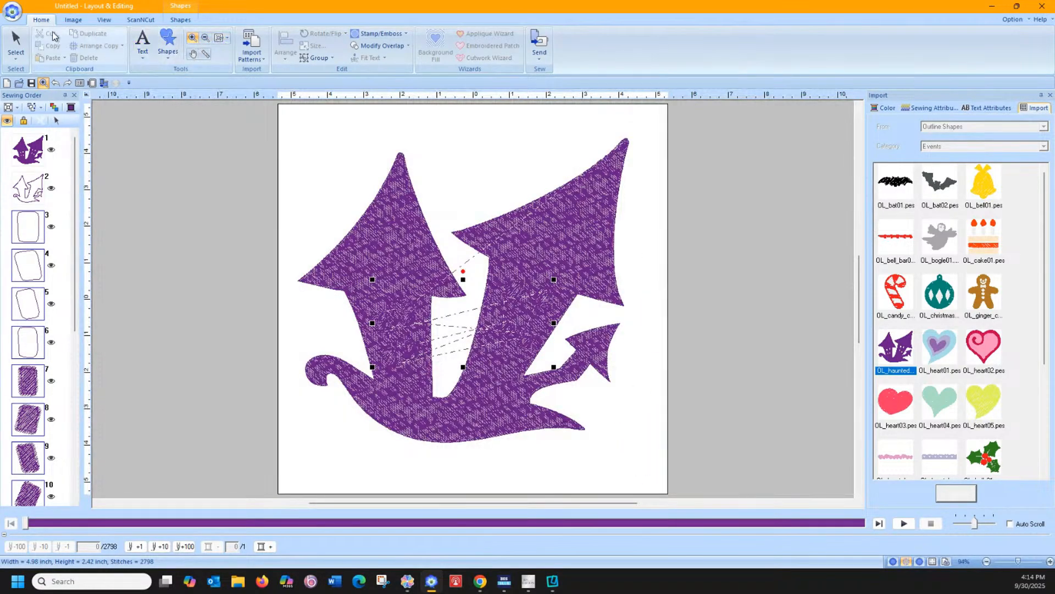
pyautogui.click(68, 83)
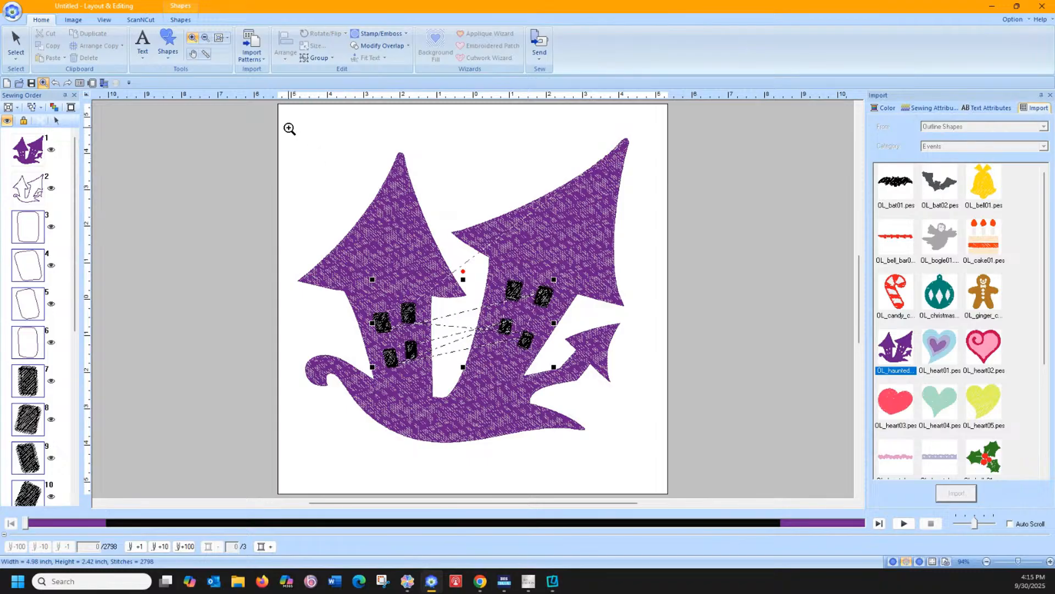
# Select the whole haunted house design, cancel its hole sewing, and convert it into an applique.
pyautogui.click(15, 44)
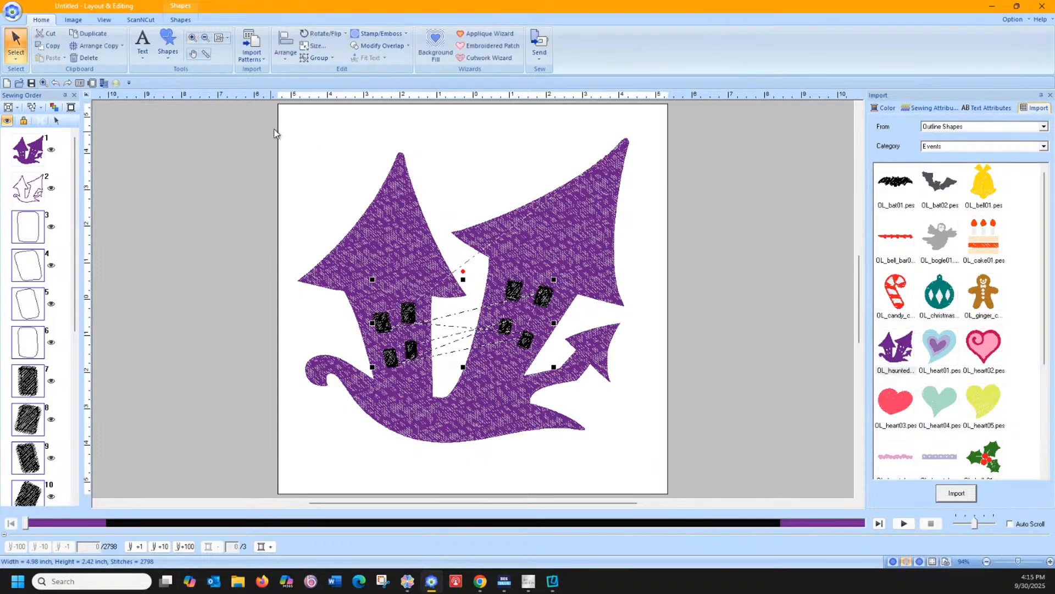
pyautogui.moveTo(676, 490); pyautogui.dragTo(283, 118)
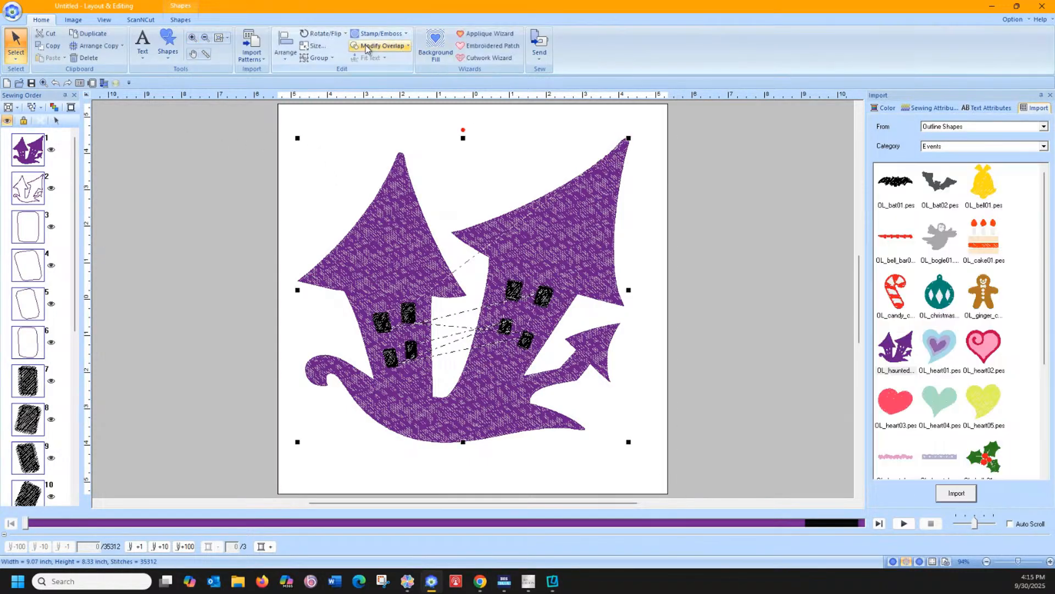
pyautogui.click(362, 48)
pyautogui.click(378, 121)
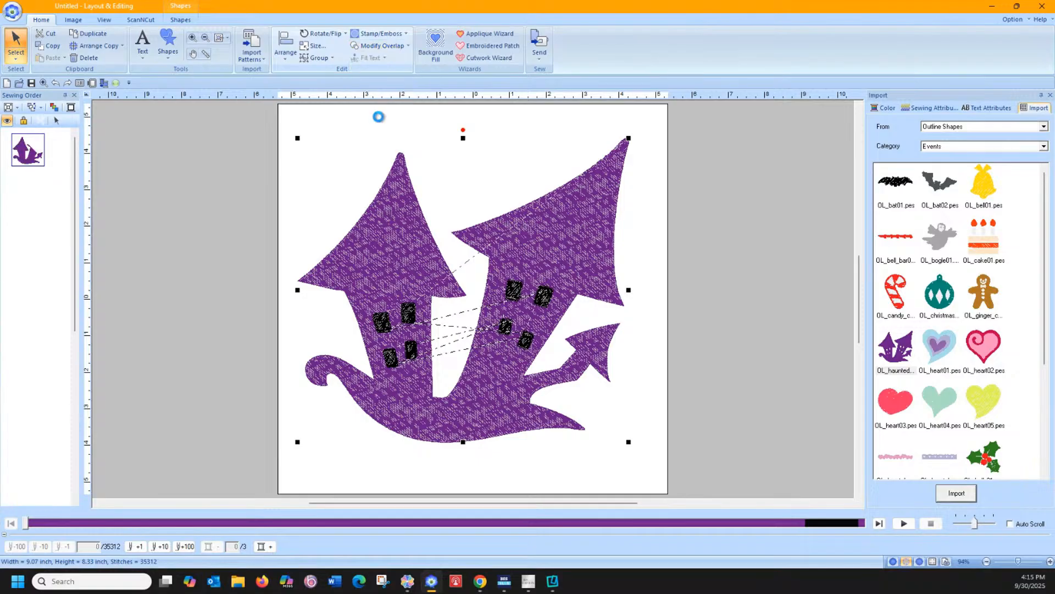
pyautogui.click(459, 35)
pyautogui.click(604, 375)
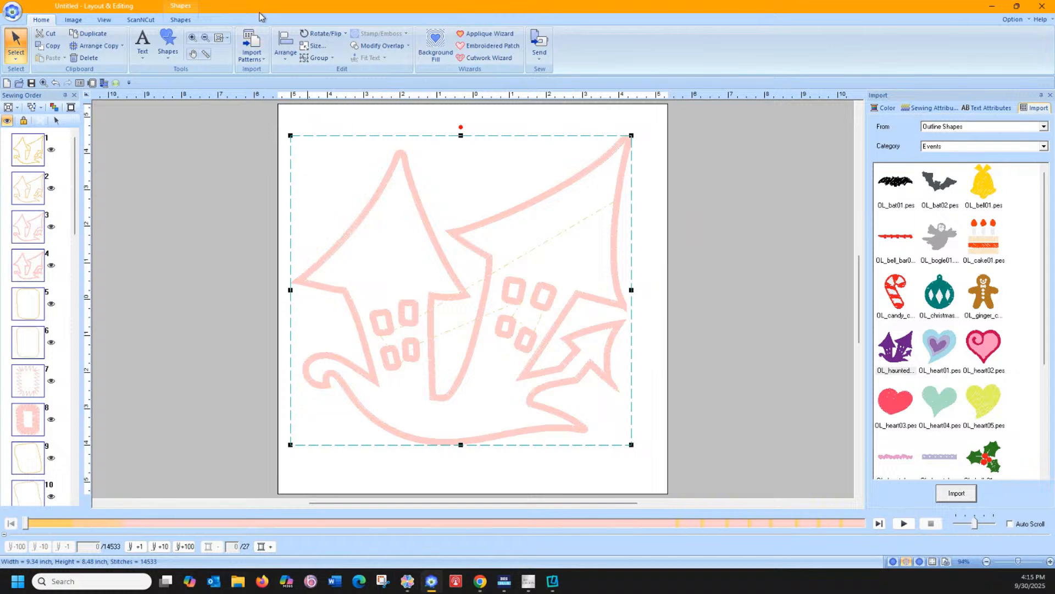
# Inspect the covering and tack down stitches around the windows of the new applique up close.
pyautogui.click(193, 40)
pyautogui.moveTo(361, 292); pyautogui.dragTo(439, 359)
pyautogui.moveTo(247, 152); pyautogui.dragTo(463, 355)
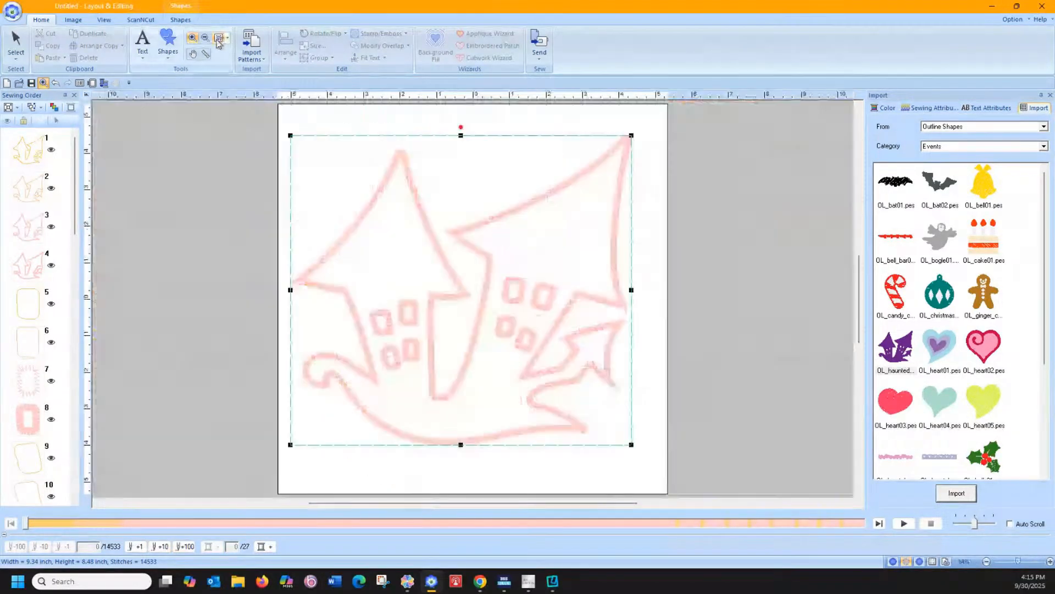
pyautogui.click(219, 38)
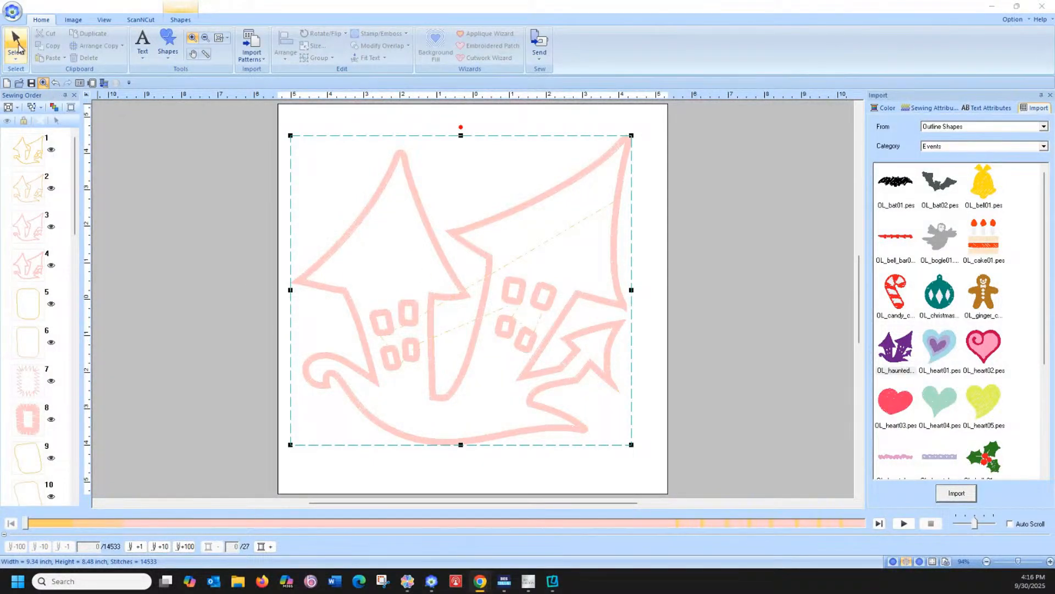
# Centre the applique on the design page, deselect it, and check the hoop size in the design settings.
pyautogui.click(17, 48)
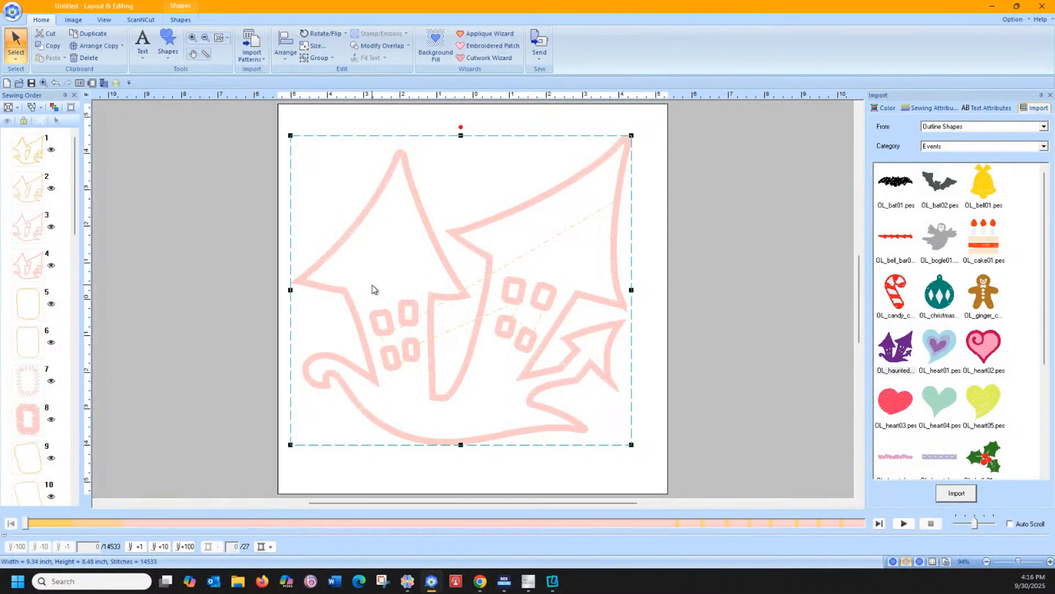
pyautogui.hotkey('ctrl', 'j')
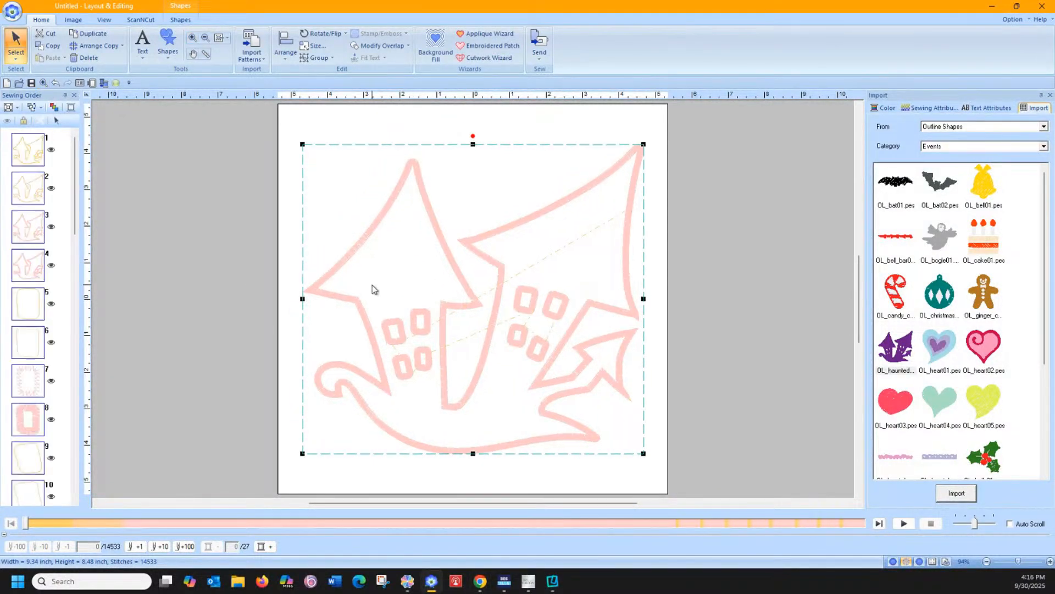
pyautogui.click(523, 124)
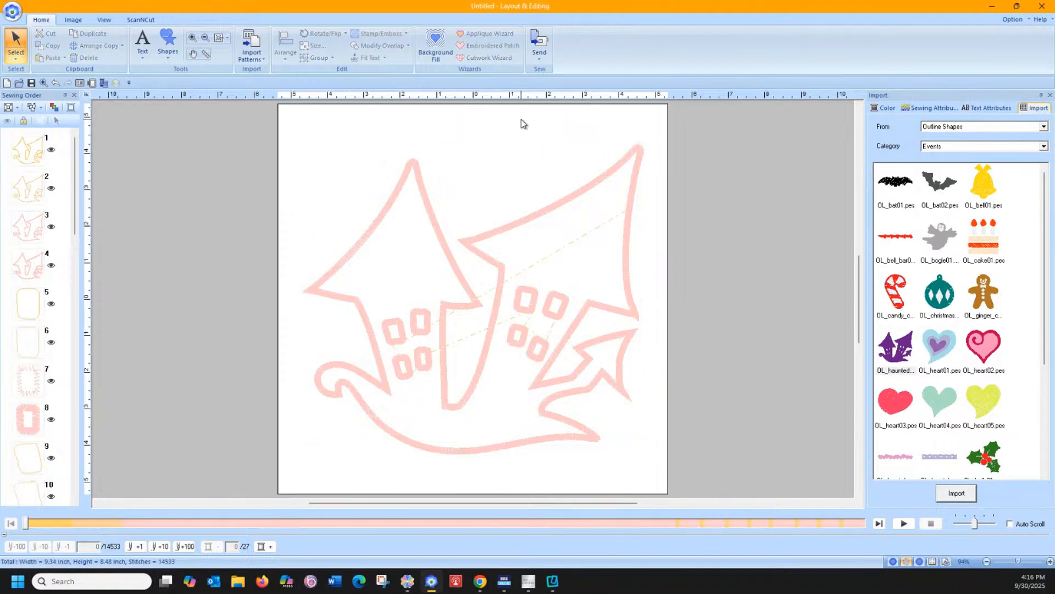
pyautogui.click(92, 83)
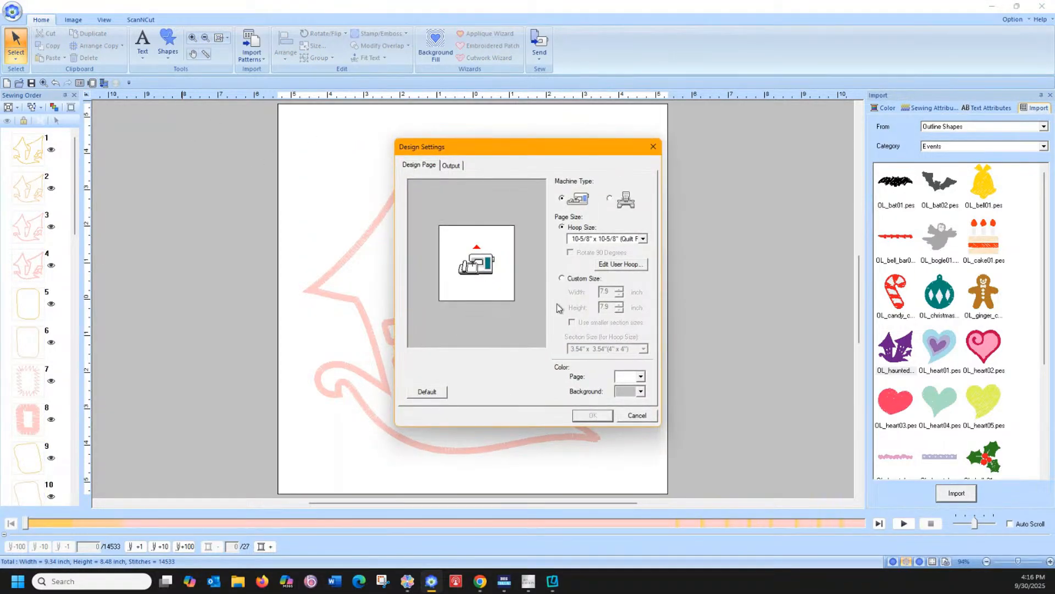
pyautogui.click(638, 416)
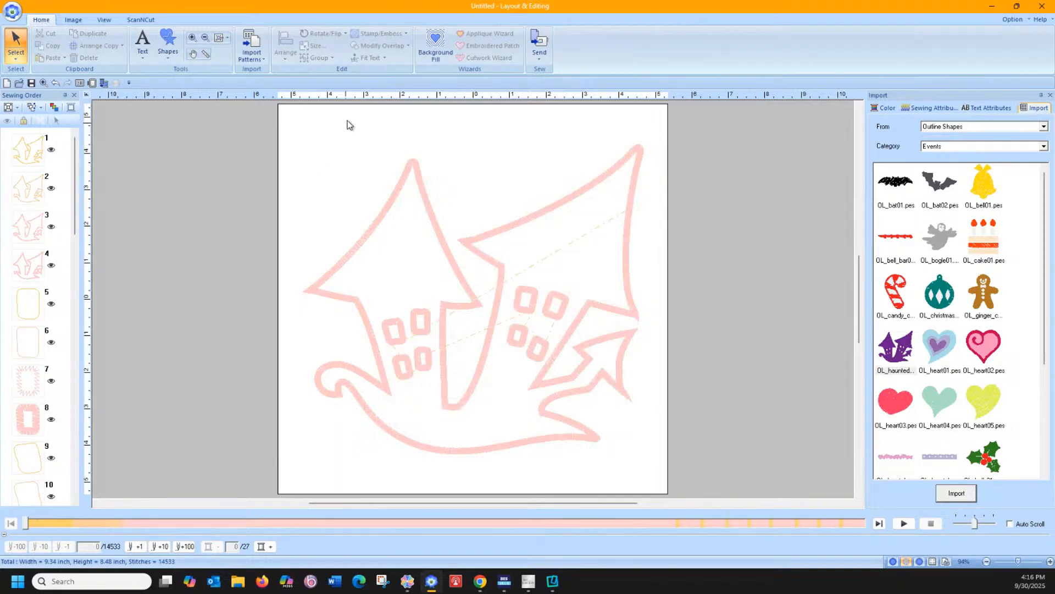
# Start a background fill with the Decorative Fill type and select the region around the haunted house.
pyautogui.click(435, 44)
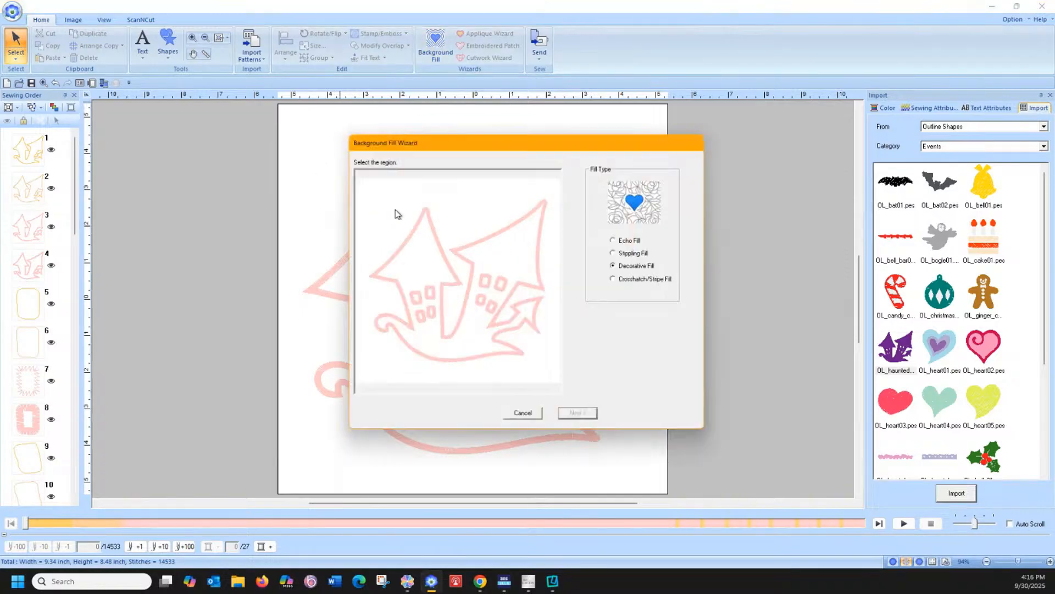
pyautogui.click(440, 364)
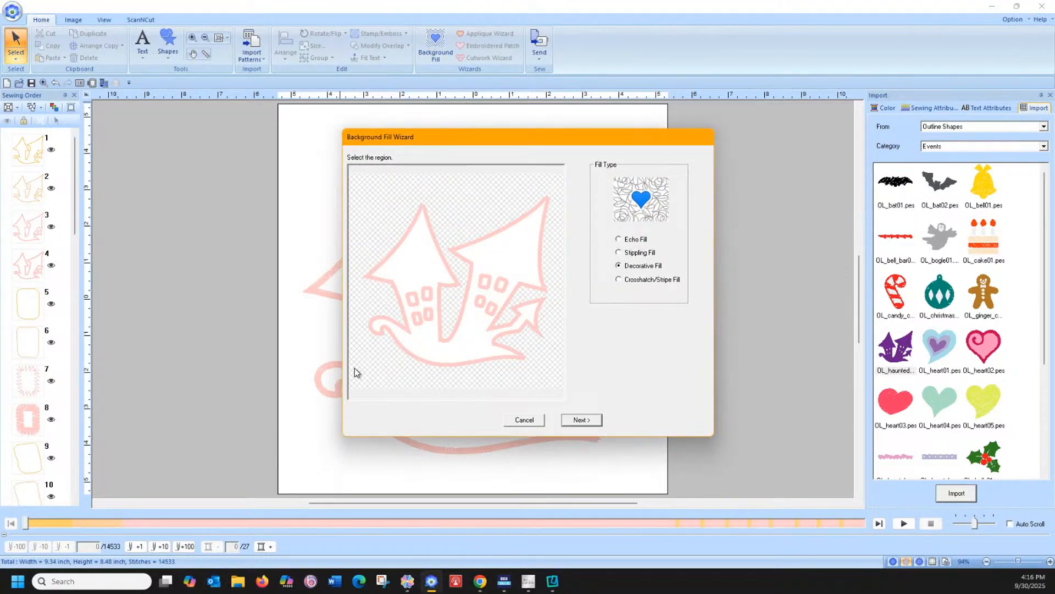
pyautogui.click(581, 420)
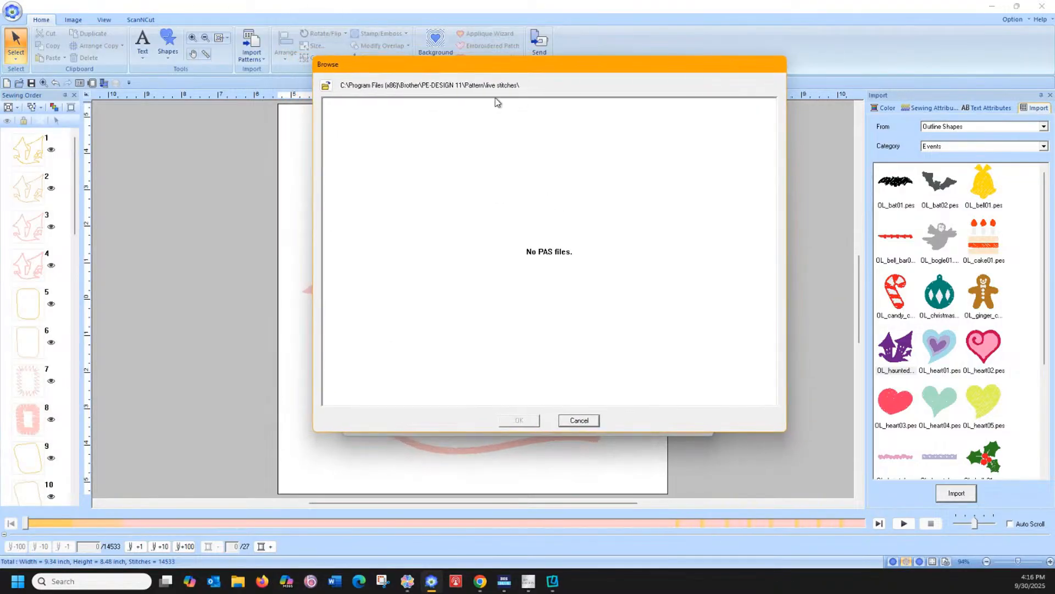
# Browse for the fill pattern folder away from the live stitches location and expand the Data (D:) drive.
pyautogui.click(327, 86)
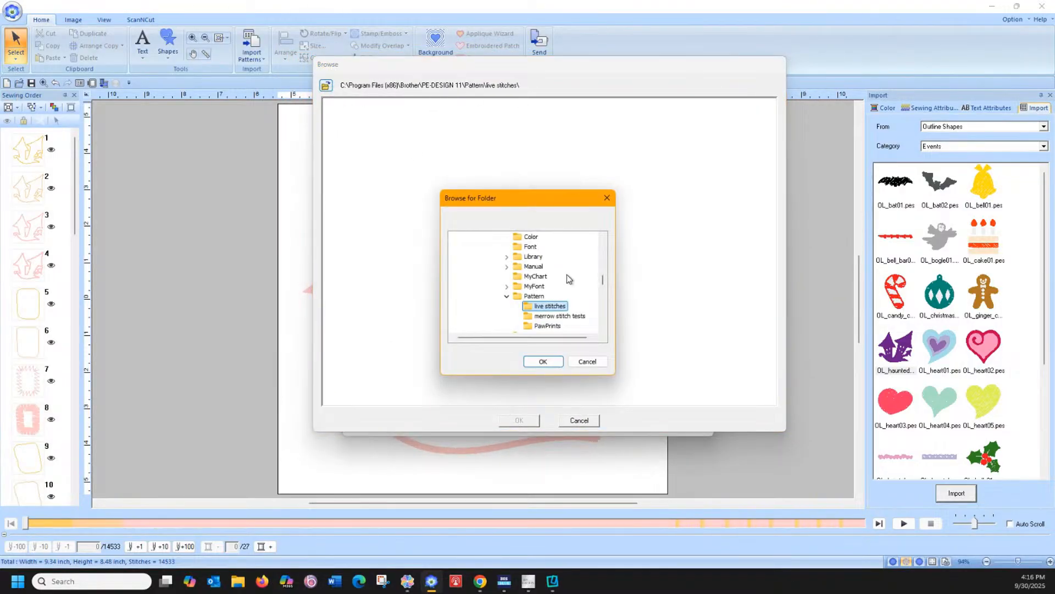
pyautogui.scroll(-1, 548, 299)
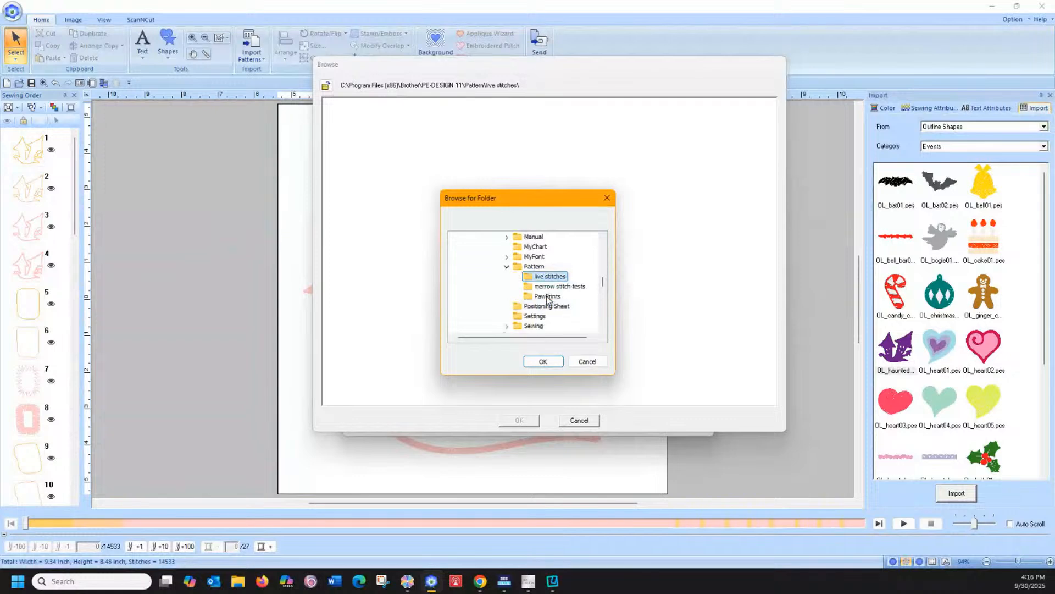
pyautogui.click(506, 268)
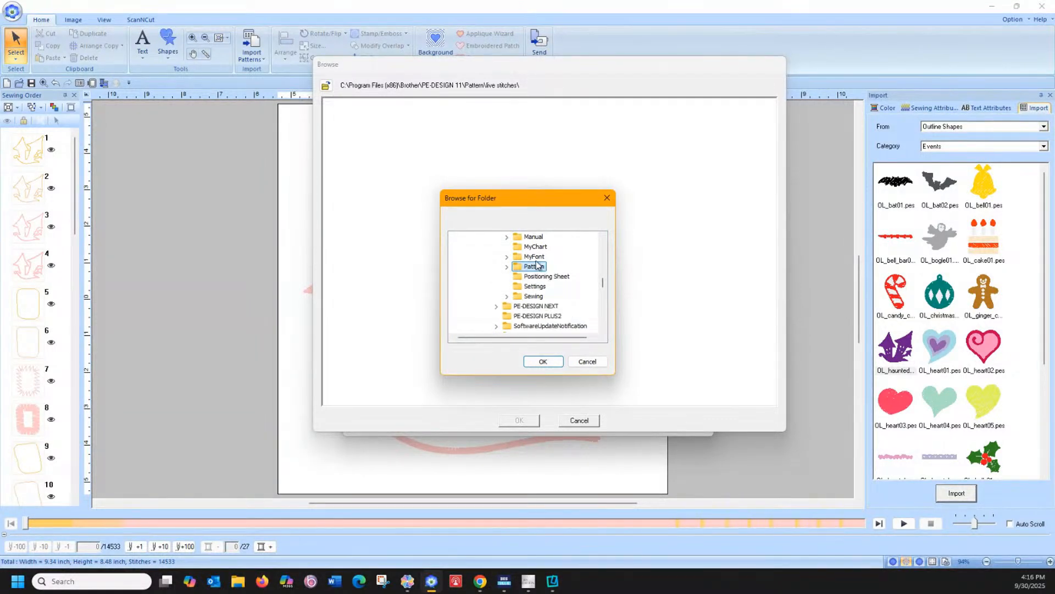
pyautogui.scroll(8, 513, 270)
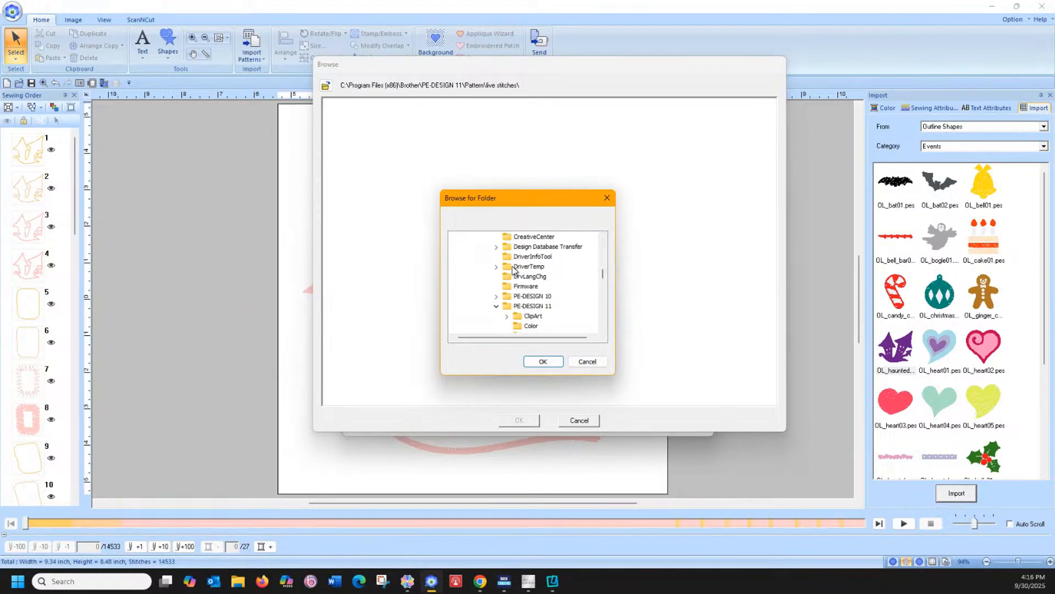
pyautogui.scroll(1, 512, 270)
pyautogui.scroll(8, 489, 267)
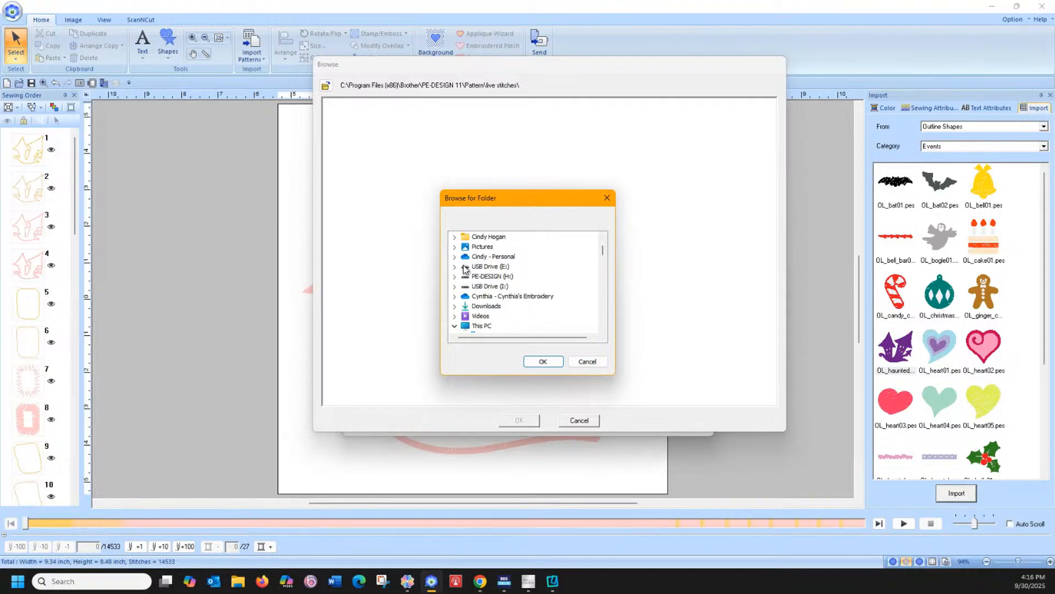
pyautogui.scroll(2, 473, 299)
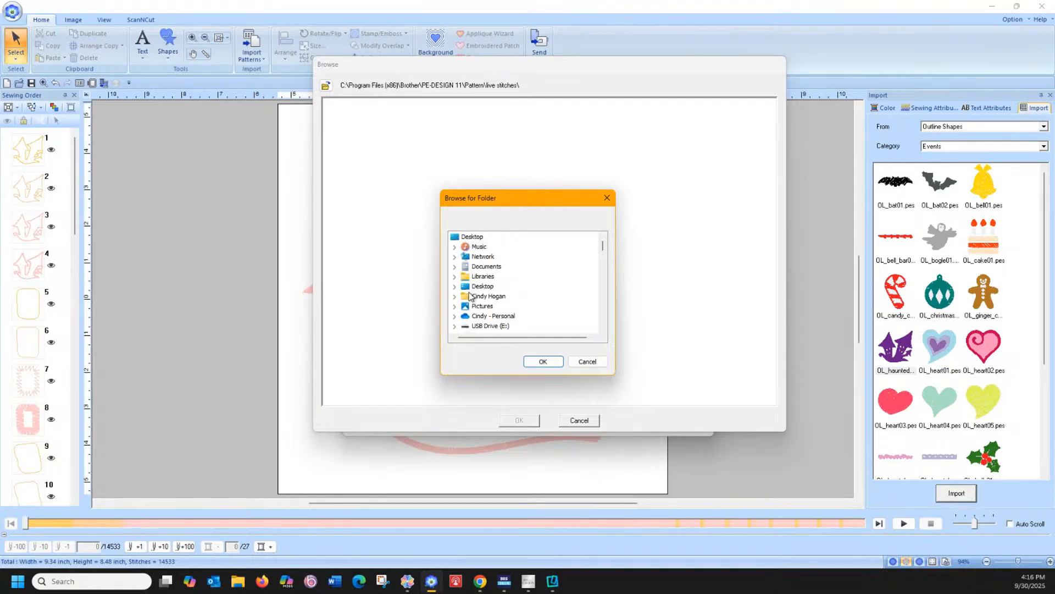
pyautogui.scroll(-4, 469, 295)
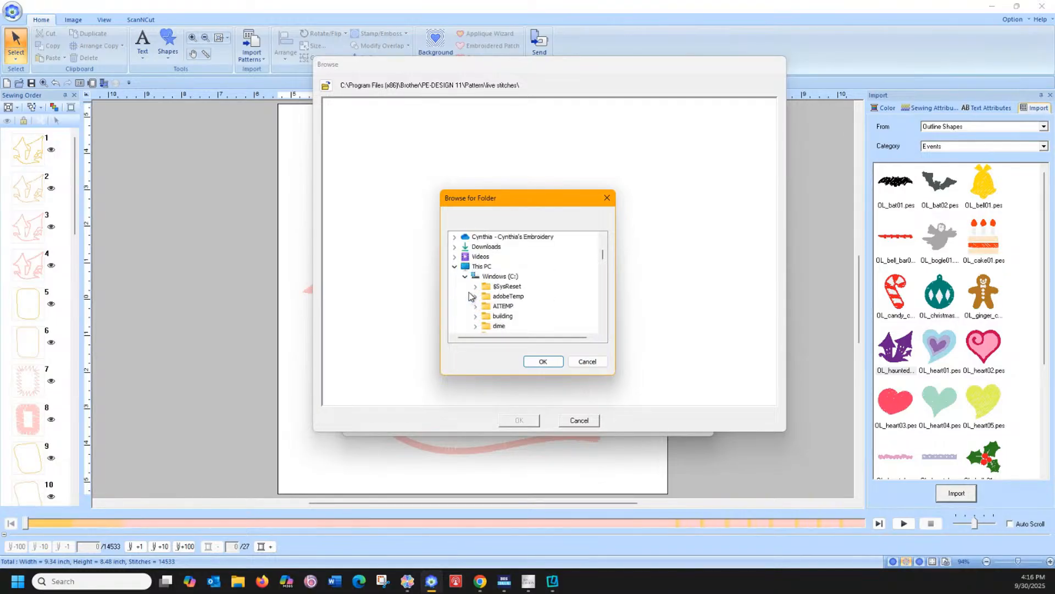
pyautogui.click(465, 277)
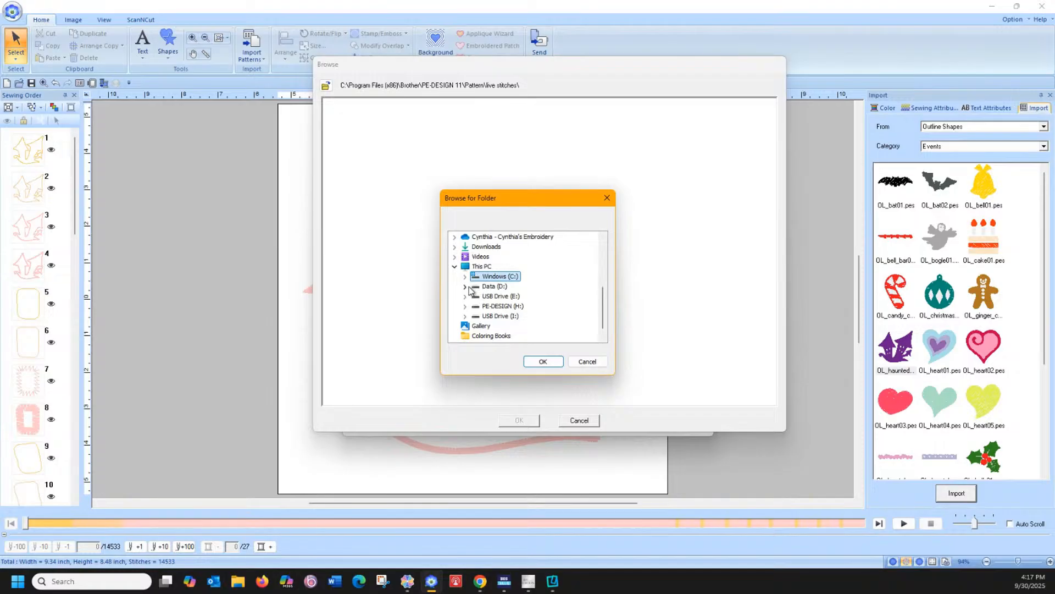
pyautogui.click(467, 287)
# Load the Bats fill pattern from the Fall Collection 1 Decorative Fills folder inside Fall dec fills.
pyautogui.scroll(-3, 500, 284)
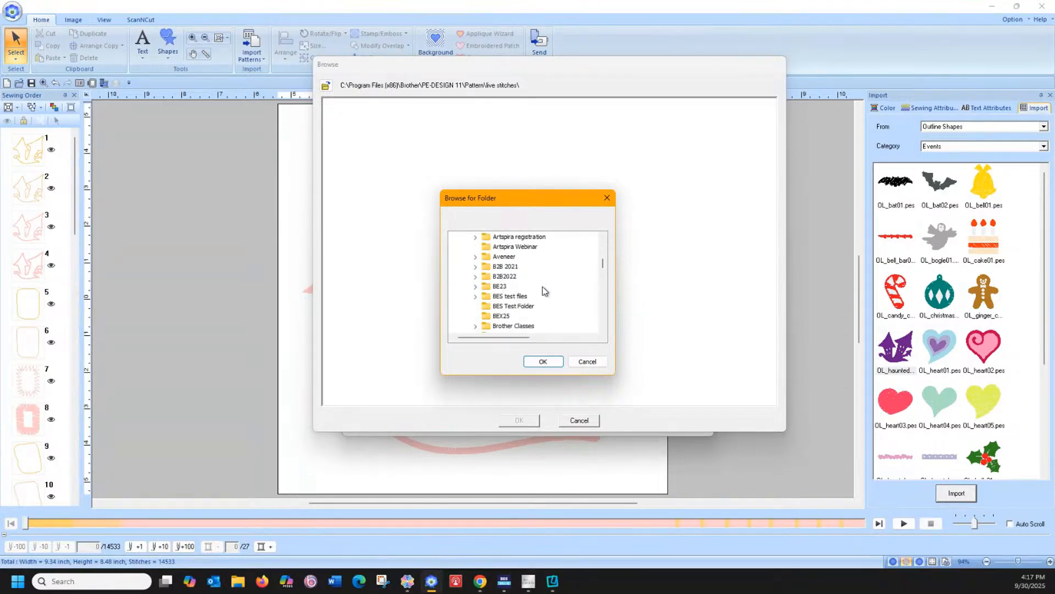
pyautogui.scroll(-7, 531, 289)
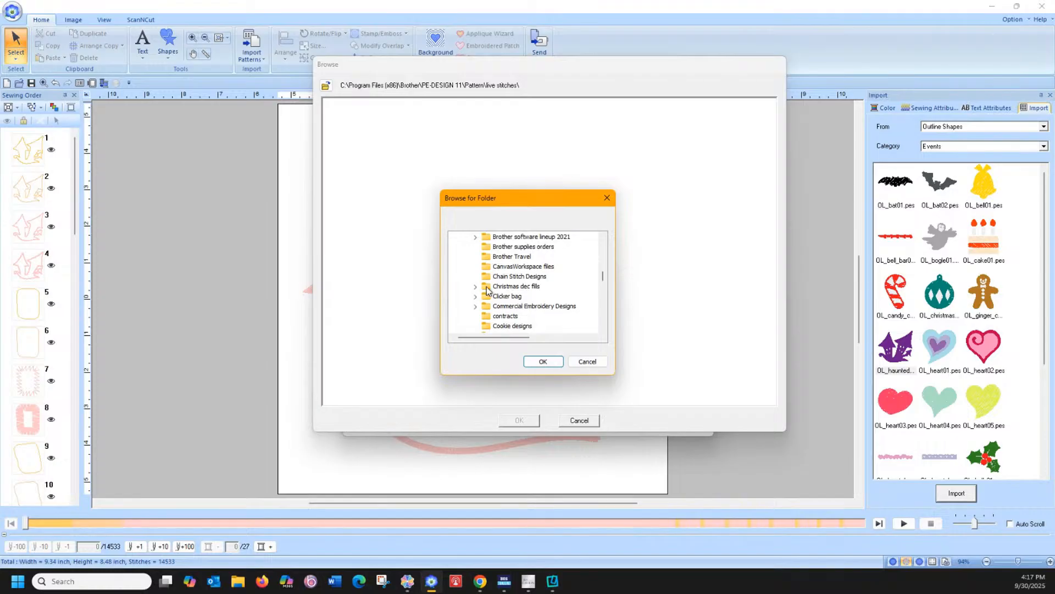
pyautogui.scroll(-3, 486, 289)
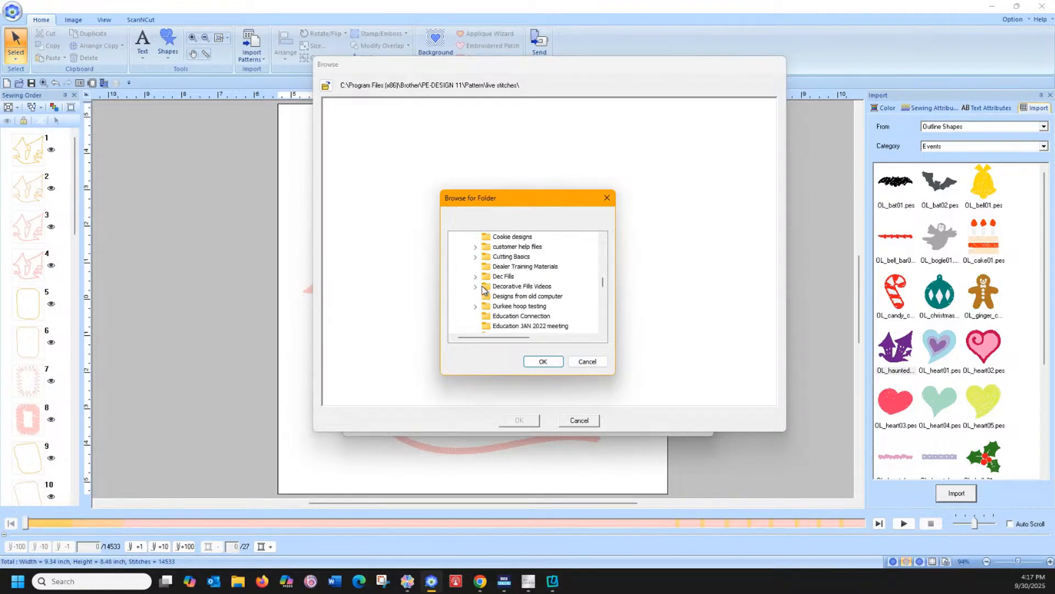
pyautogui.click(476, 276)
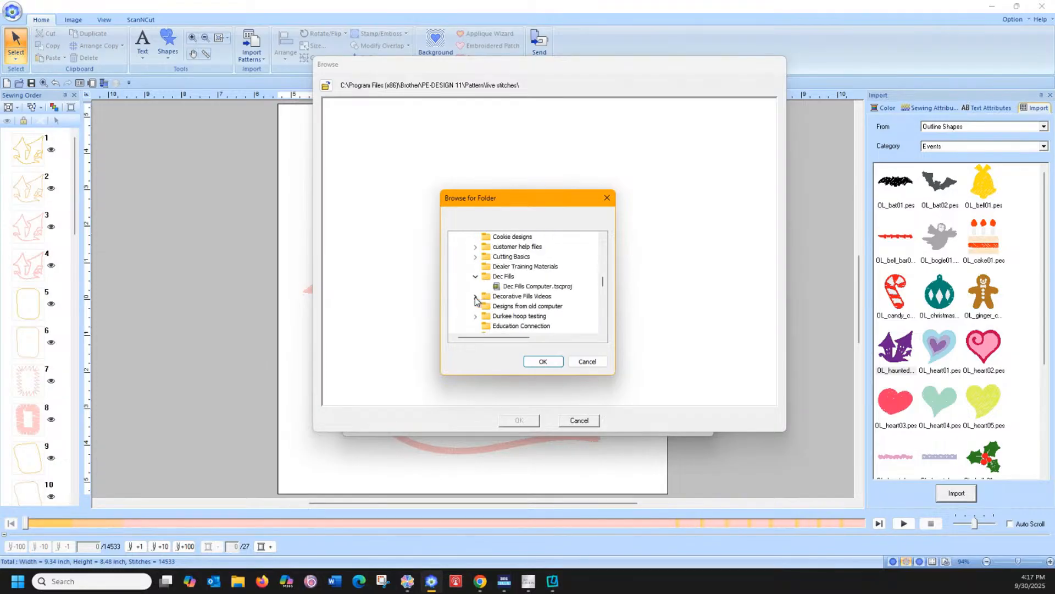
pyautogui.scroll(-1, 477, 300)
pyautogui.scroll(-3, 485, 292)
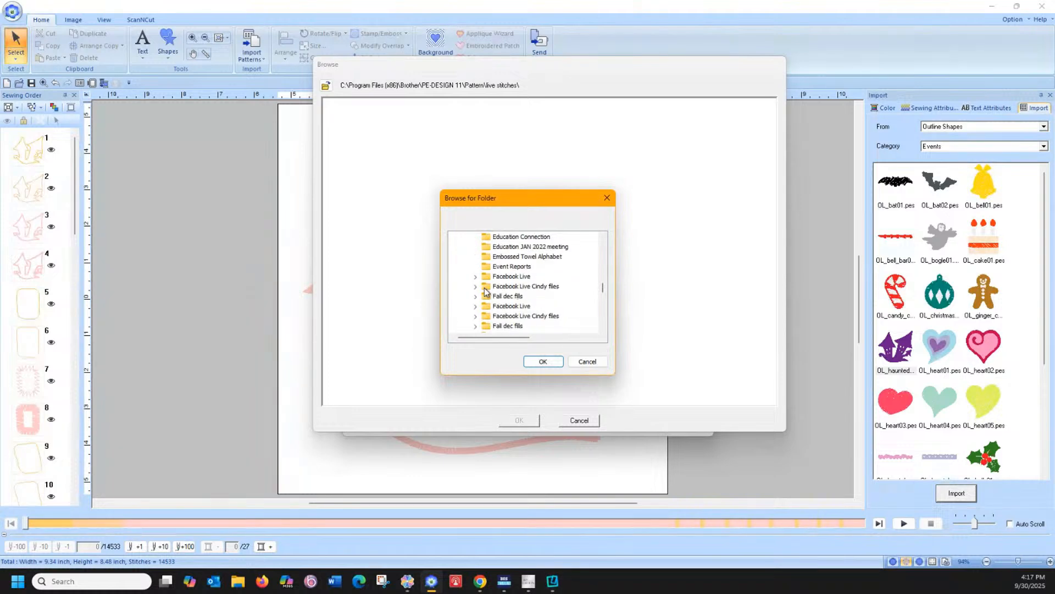
pyautogui.click(476, 267)
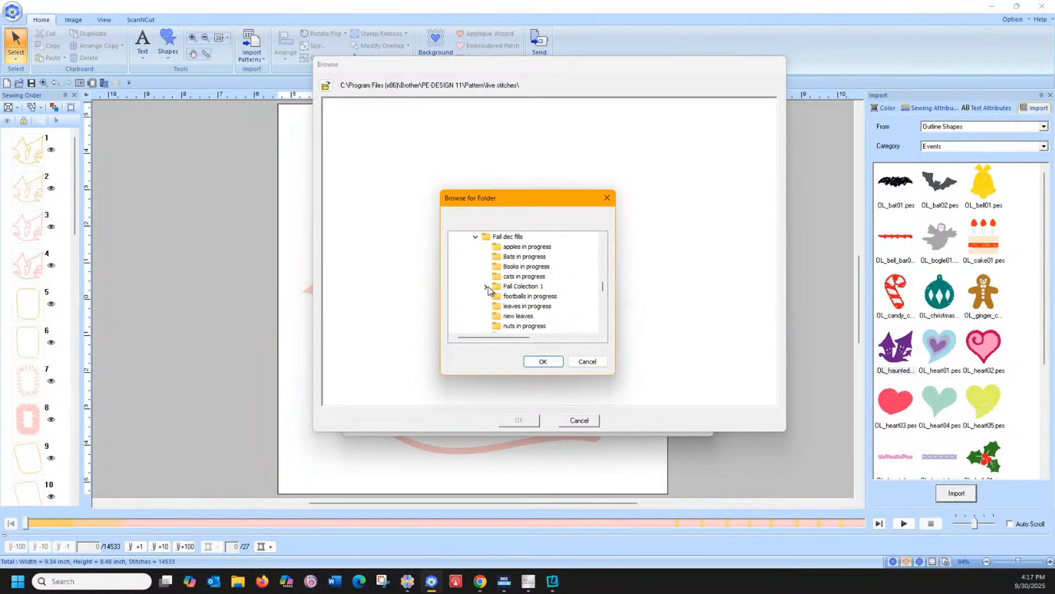
pyautogui.click(486, 287)
pyautogui.click(521, 300)
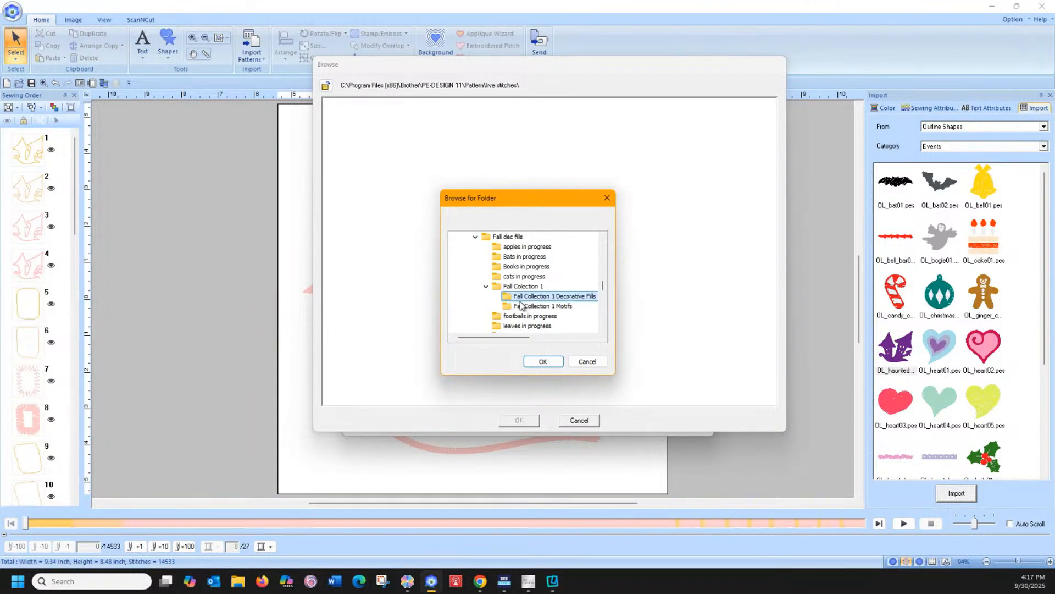
pyautogui.click(542, 362)
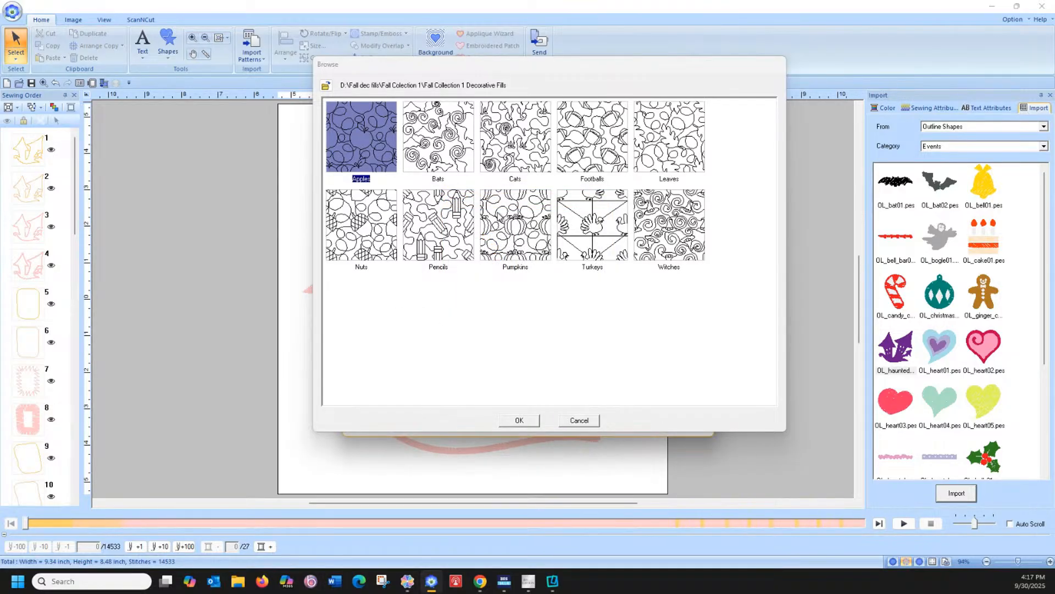
pyautogui.click(439, 140)
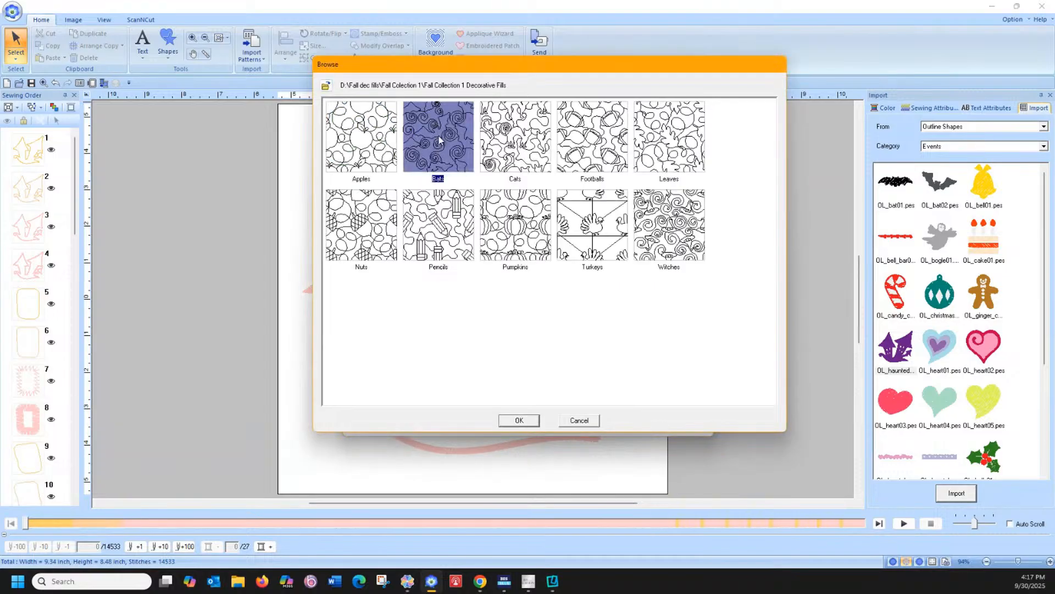
pyautogui.click(519, 421)
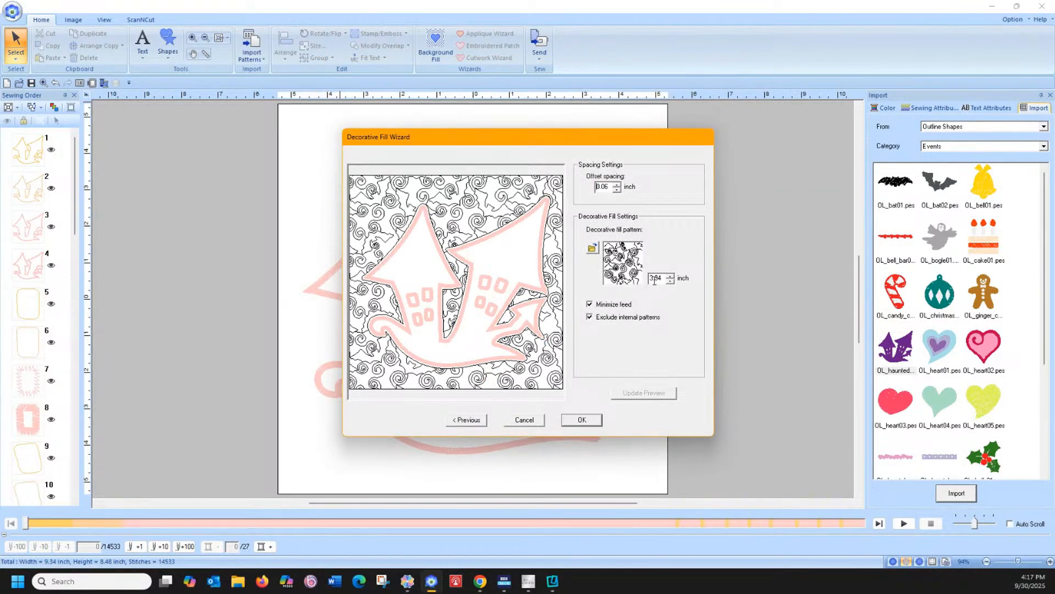
# Preview the Bats pattern at 5.00 inch, set its size to 6.00 inch, and apply the background fill.
pyautogui.moveTo(662, 278); pyautogui.dragTo(652, 280)
pyautogui.click(639, 399)
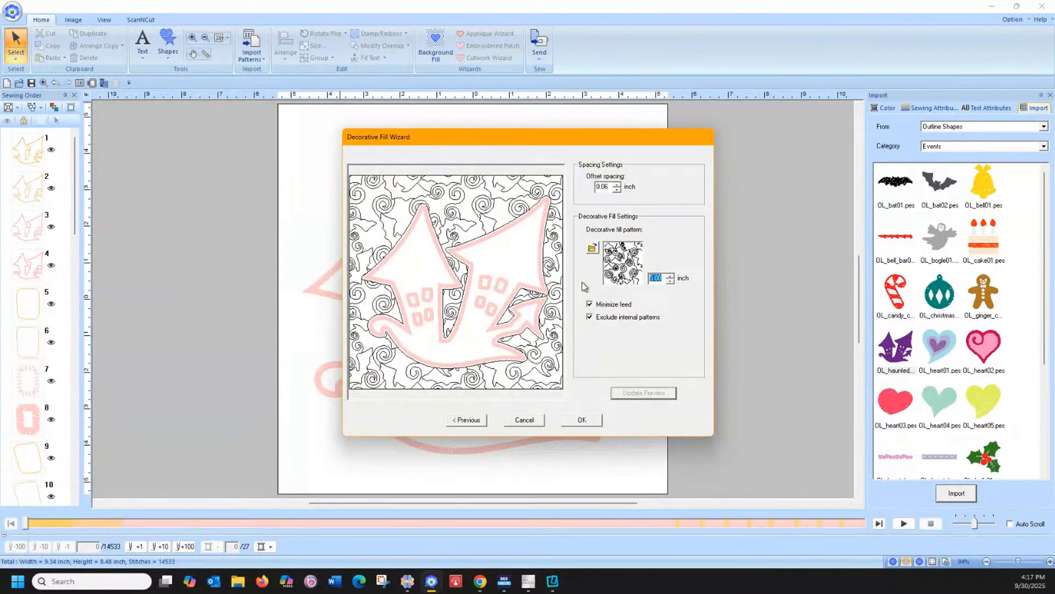
pyautogui.write('6')
pyautogui.click(637, 395)
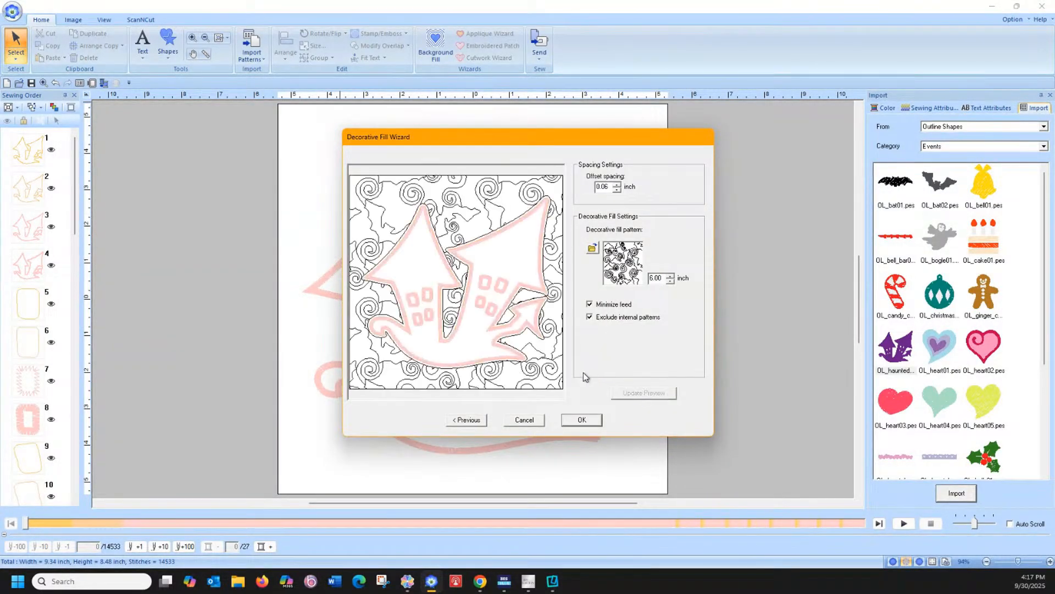
pyautogui.click(585, 421)
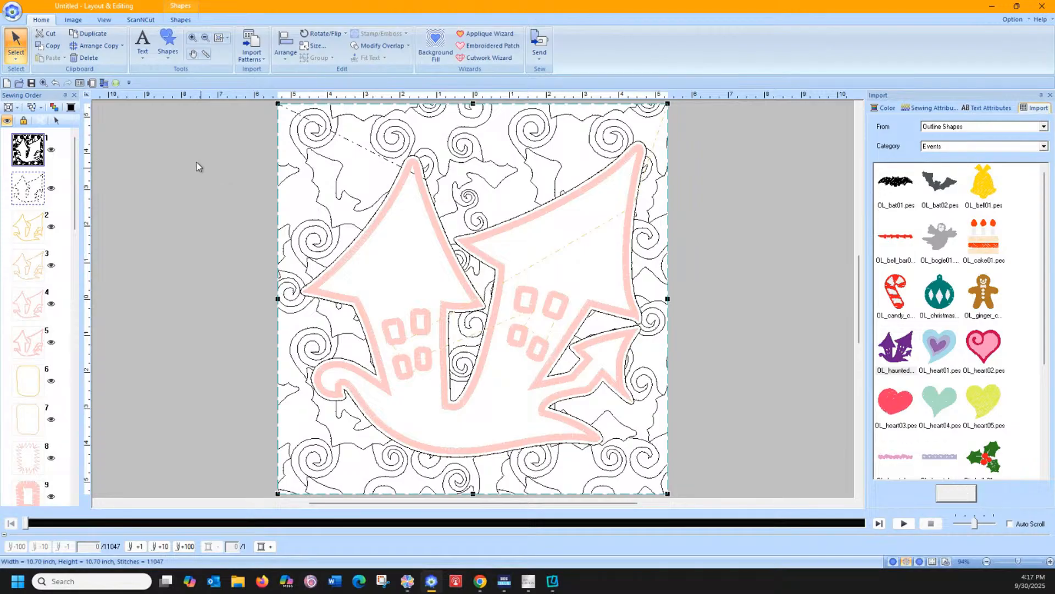
# Switch to point editing on the background fill and shift its pattern origin upward and slightly right of the page centre.
pyautogui.click(16, 63)
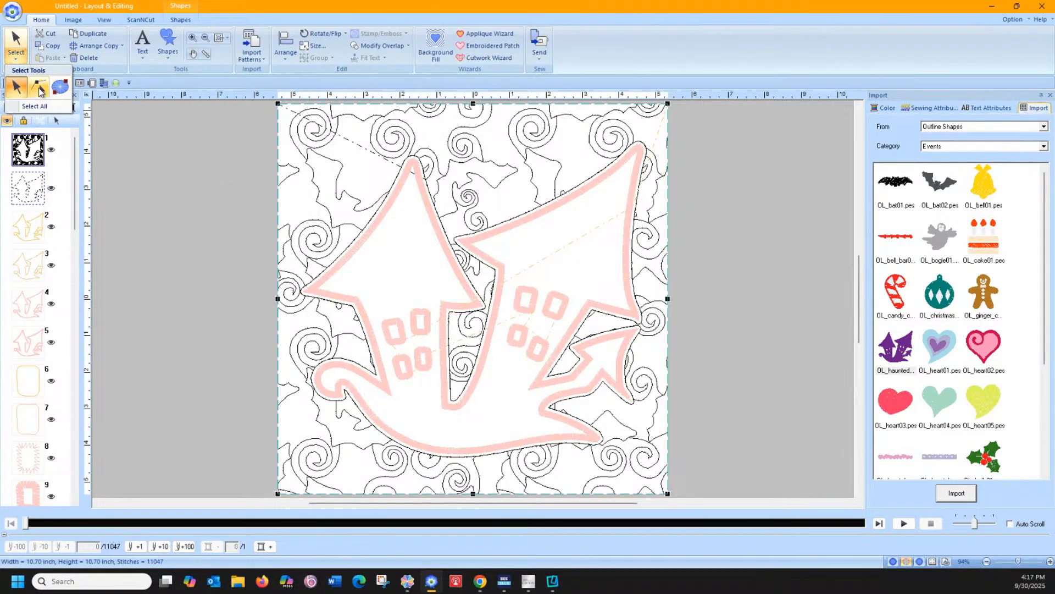
pyautogui.click(39, 87)
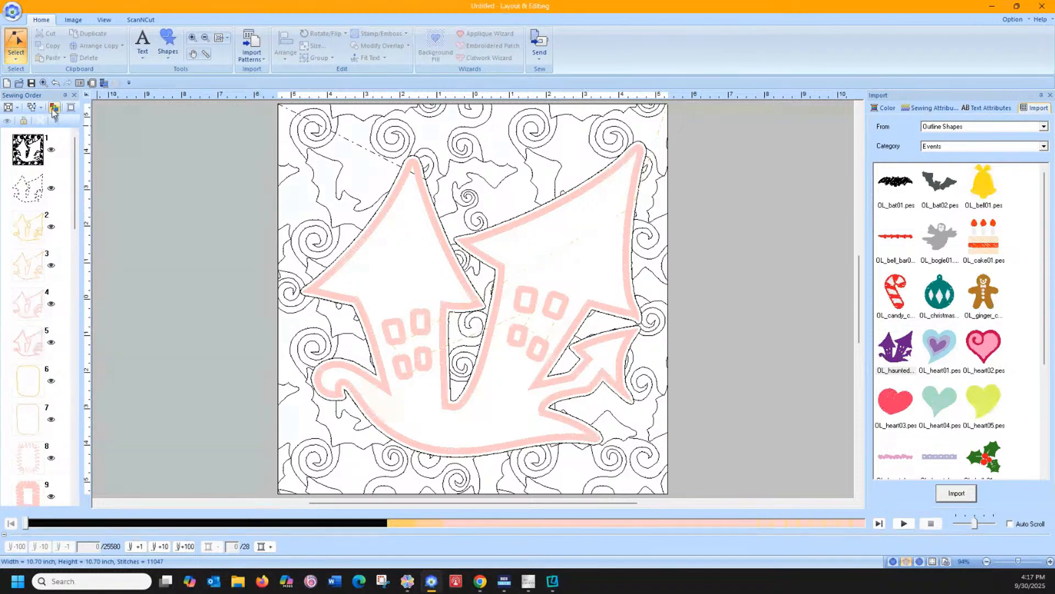
pyautogui.click(330, 159)
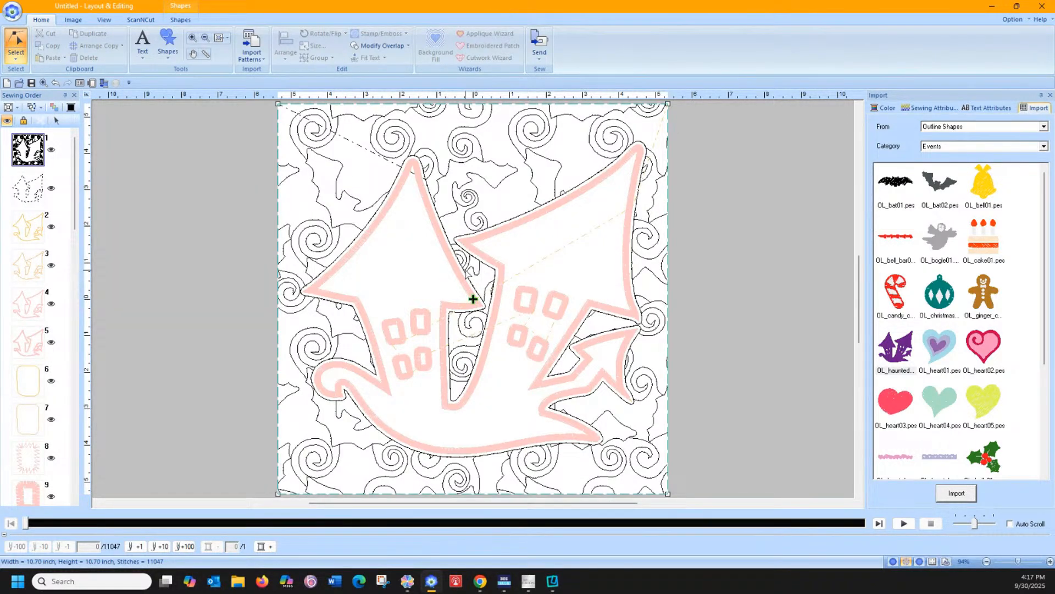
pyautogui.moveTo(473, 299)
pyautogui.mouseDown()
pyautogui.moveTo(469, 226)
pyautogui.moveTo(509, 206)
pyautogui.mouseUp()
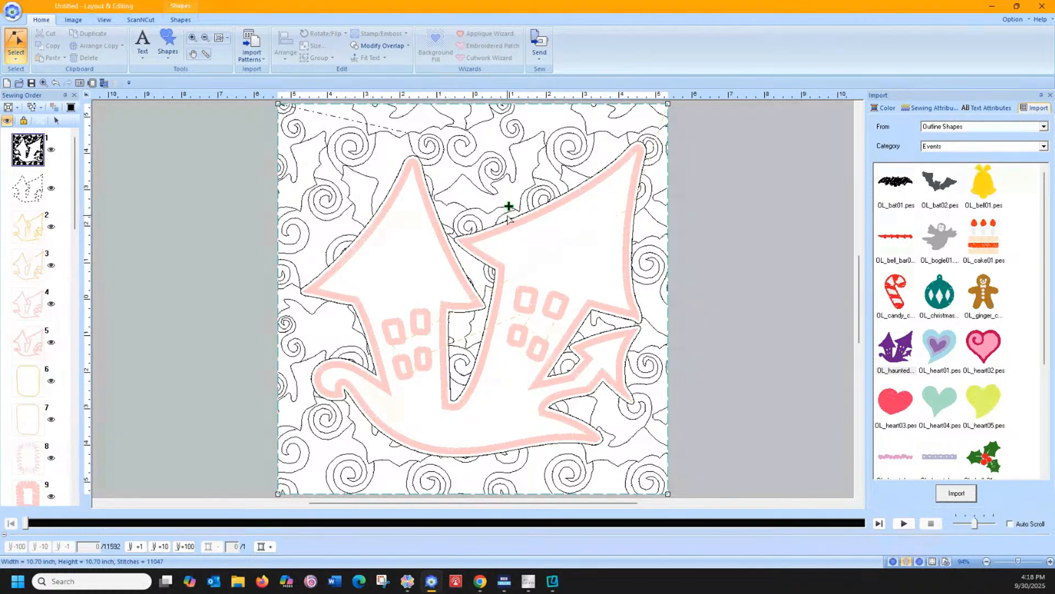
pyautogui.moveTo(508, 206)
pyautogui.mouseDown()
pyautogui.moveTo(506, 219)
pyautogui.moveTo(497, 196)
pyautogui.moveTo(509, 188)
pyautogui.moveTo(500, 193)
pyautogui.mouseUp()
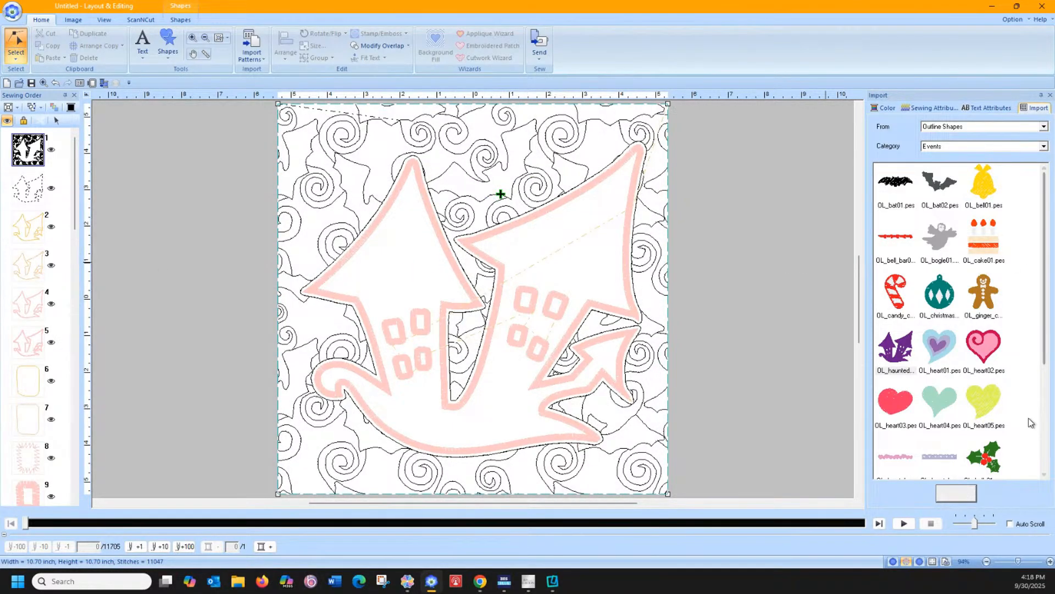